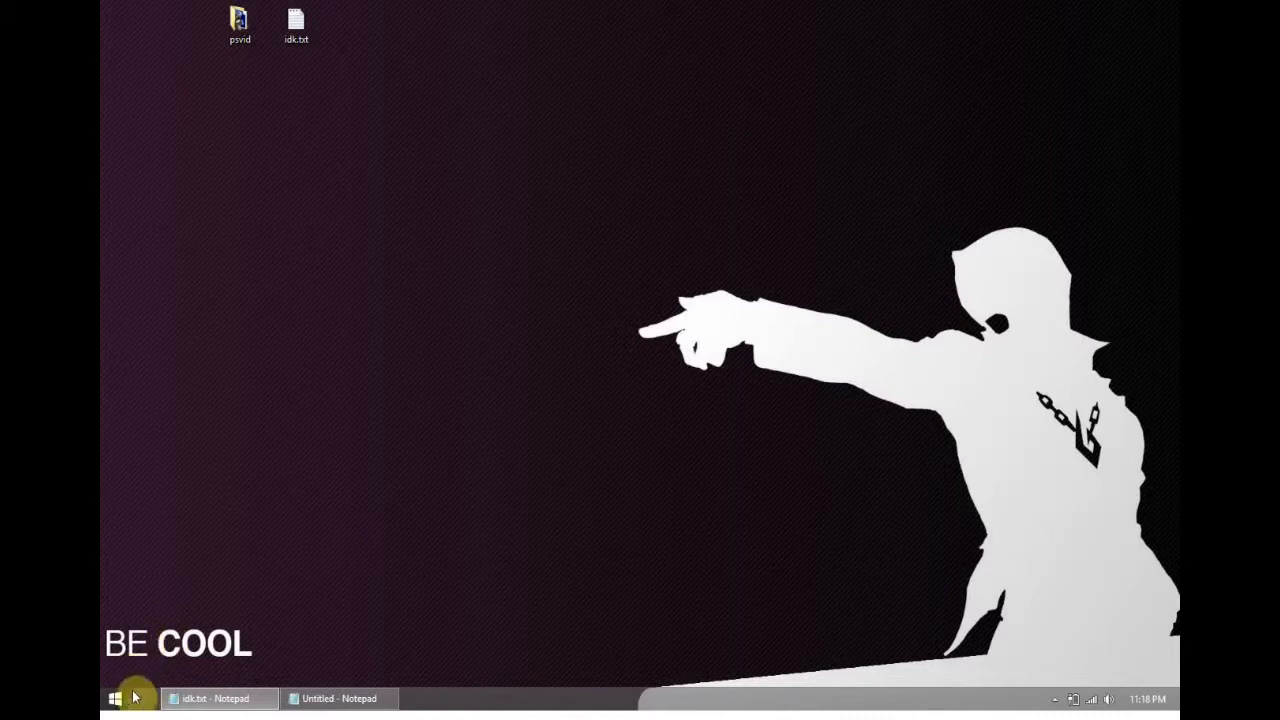
# - Launch Adobe Photoshop CS6 and ignore the defective monitor profile
pyautogui.click(330, 466)
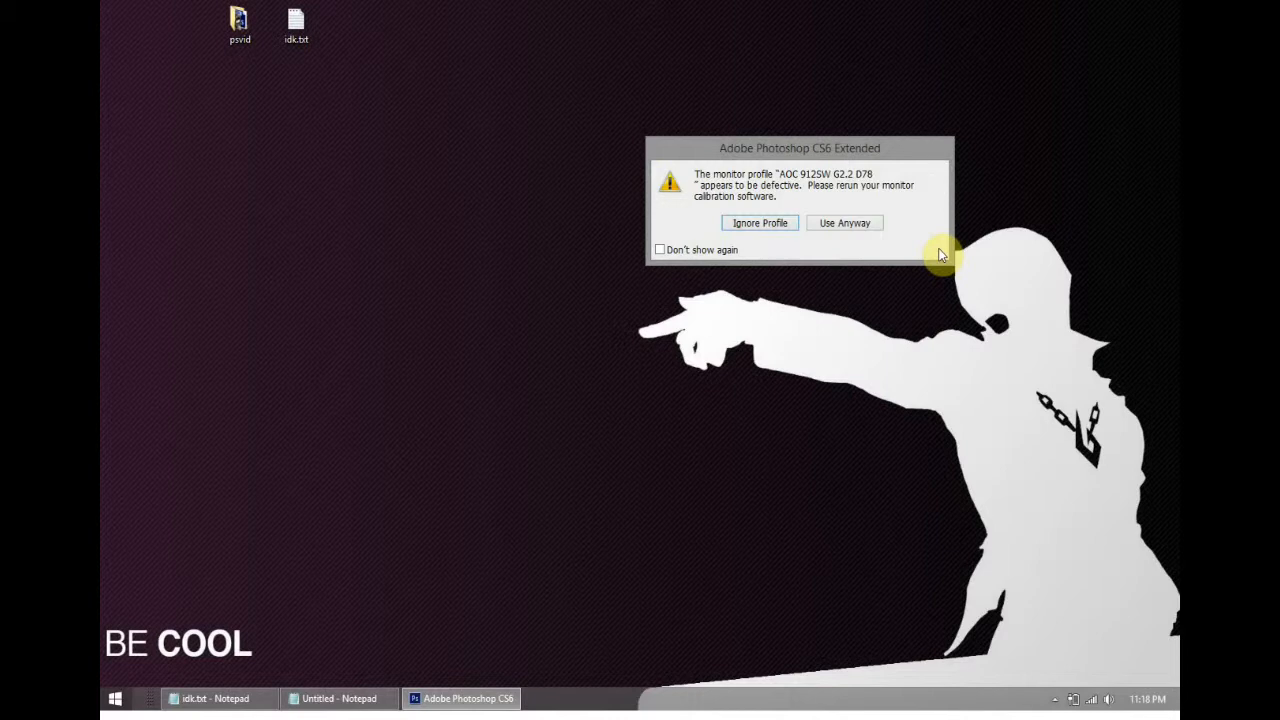
pyautogui.moveTo(836, 148); pyautogui.dragTo(800, 142)
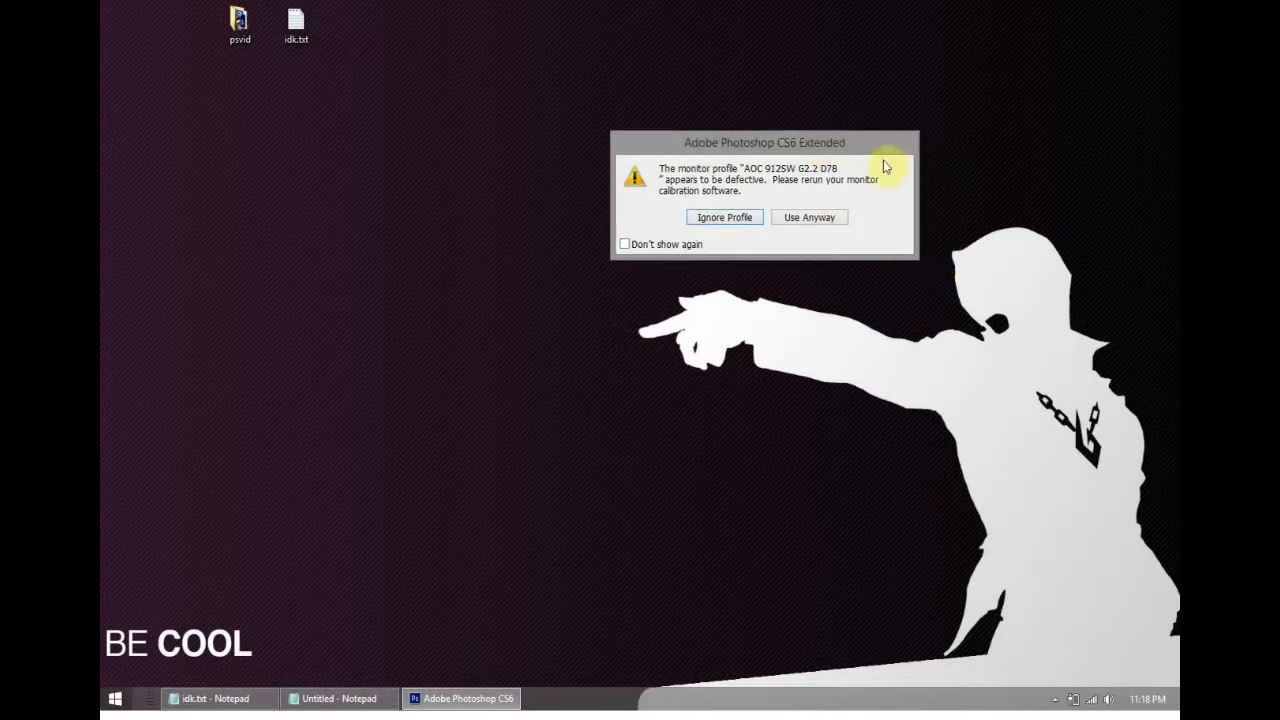
pyautogui.click(743, 218)
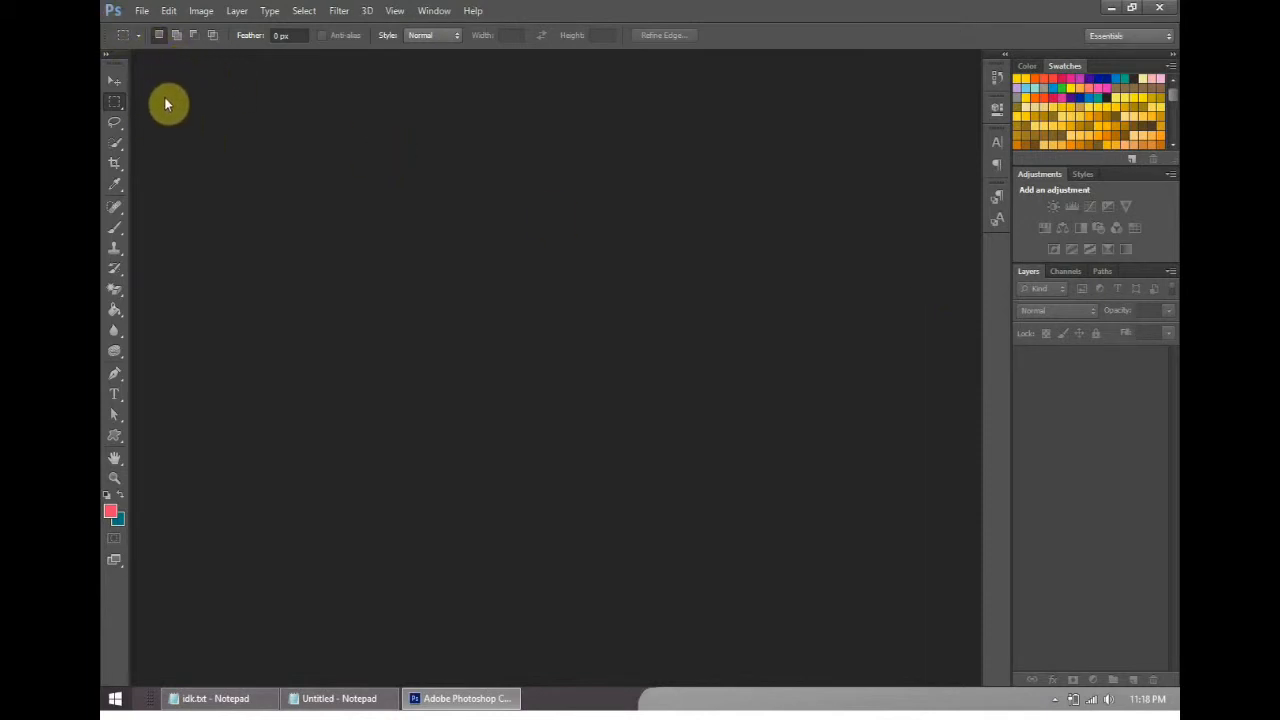
# - Start a new document and check its resolution unit, color mode and bit depth options
pyautogui.click(143, 12)
pyautogui.click(150, 27)
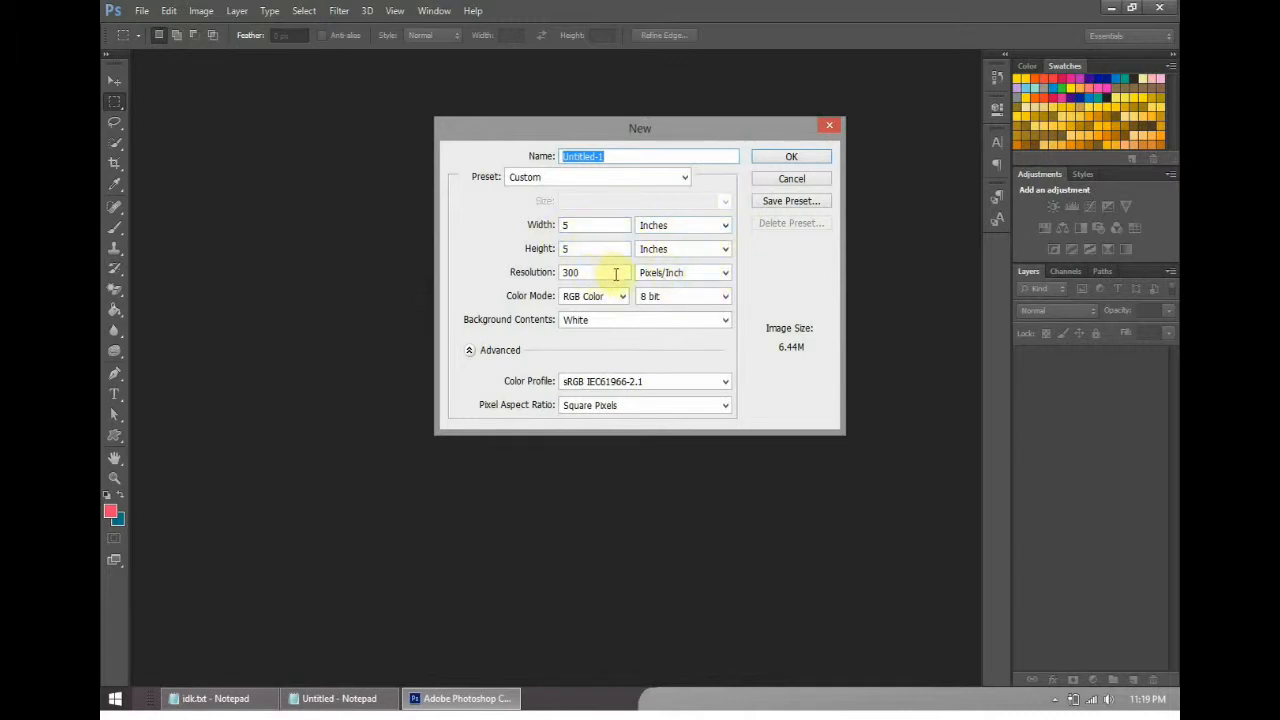
pyautogui.click(695, 272)
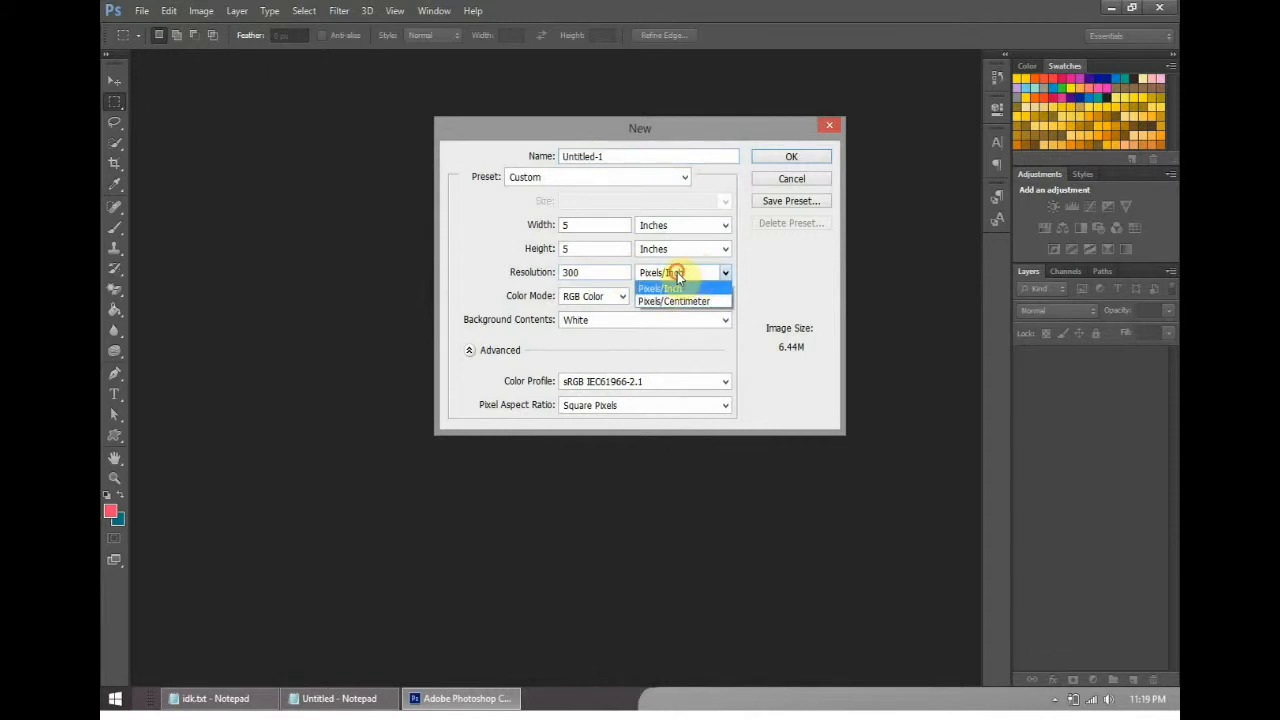
pyautogui.click(686, 272)
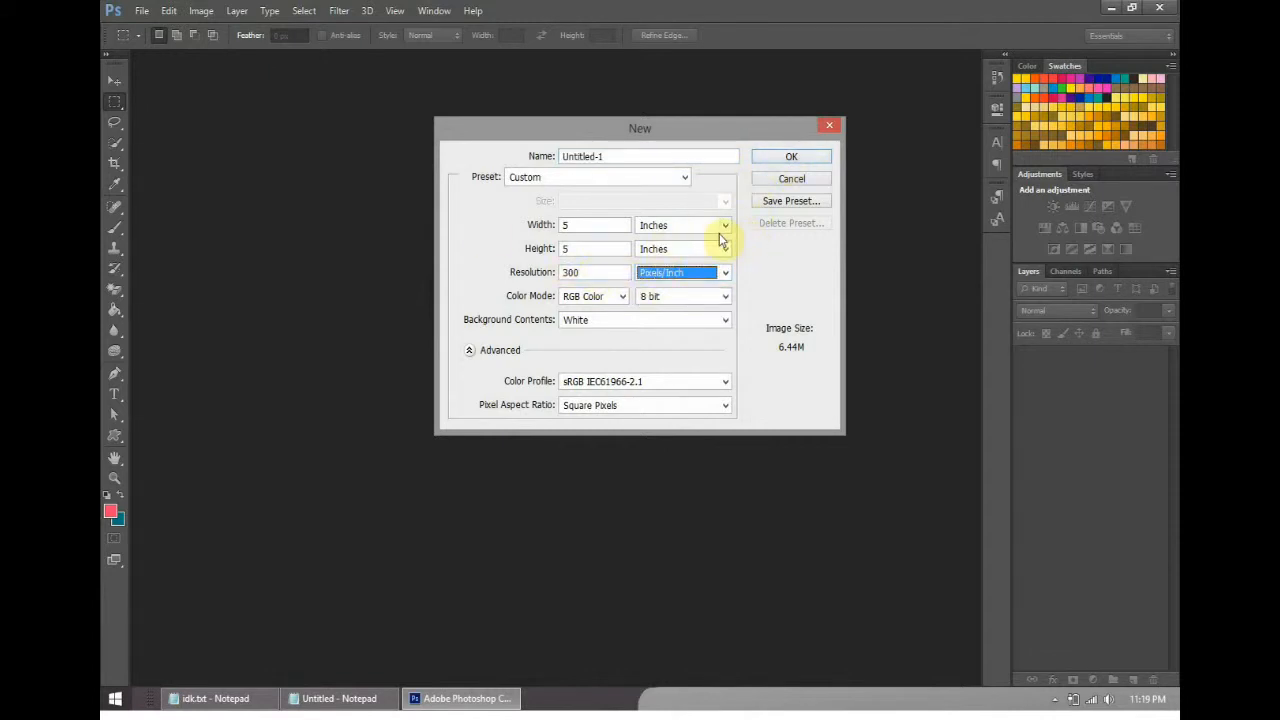
pyautogui.click(621, 297)
pyautogui.click(622, 303)
pyautogui.click(681, 299)
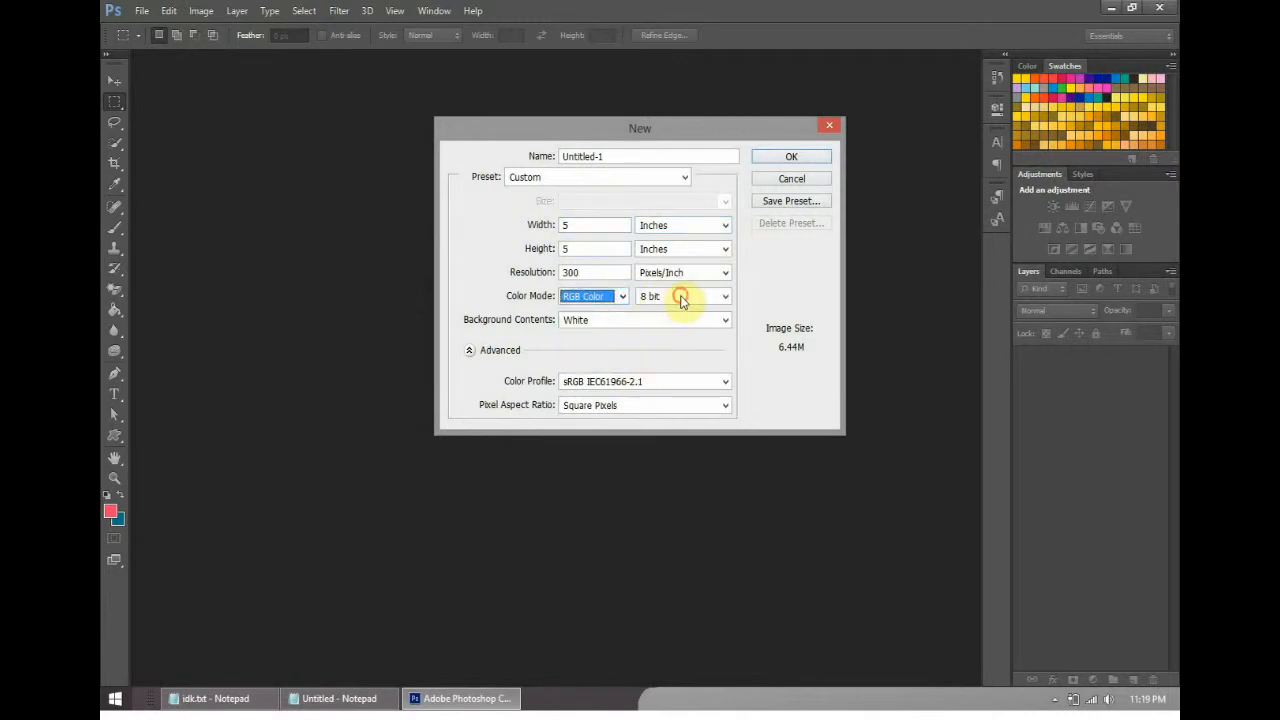
pyautogui.click(681, 299)
# - Try CMYK Color as the new document's color mode, return it to RGB Color and create the document
pyautogui.click(617, 297)
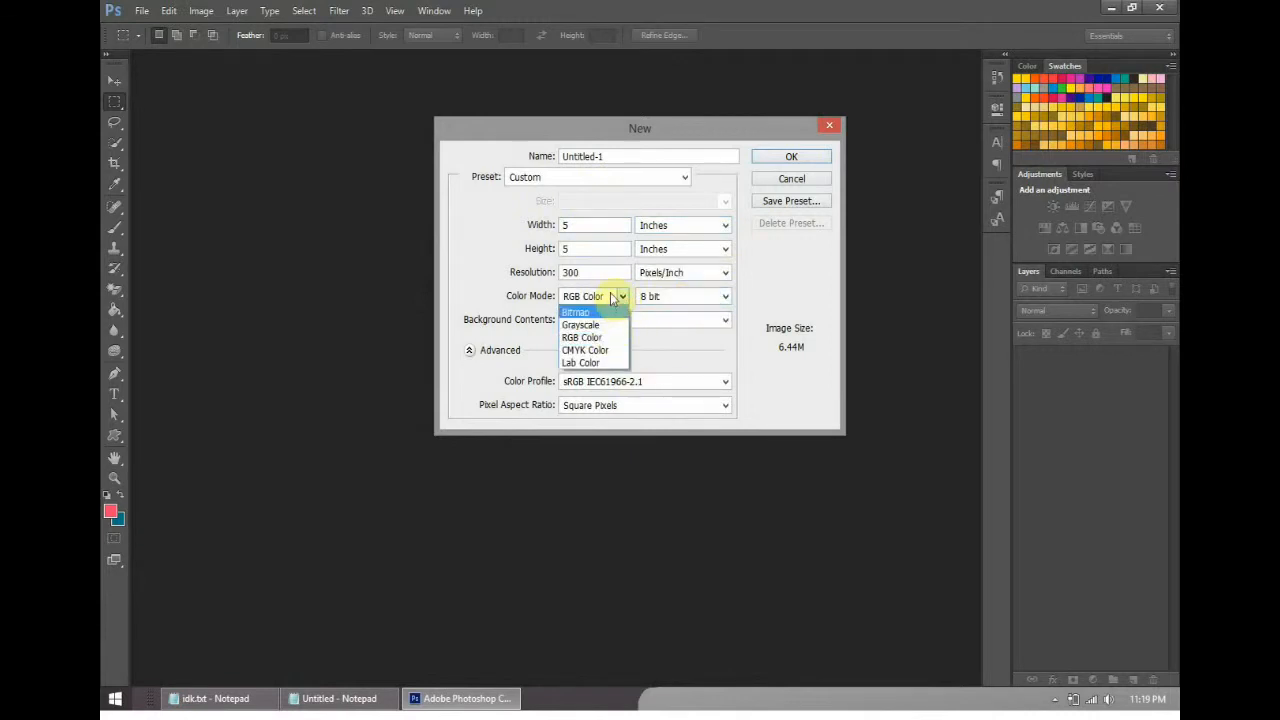
pyautogui.click(620, 351)
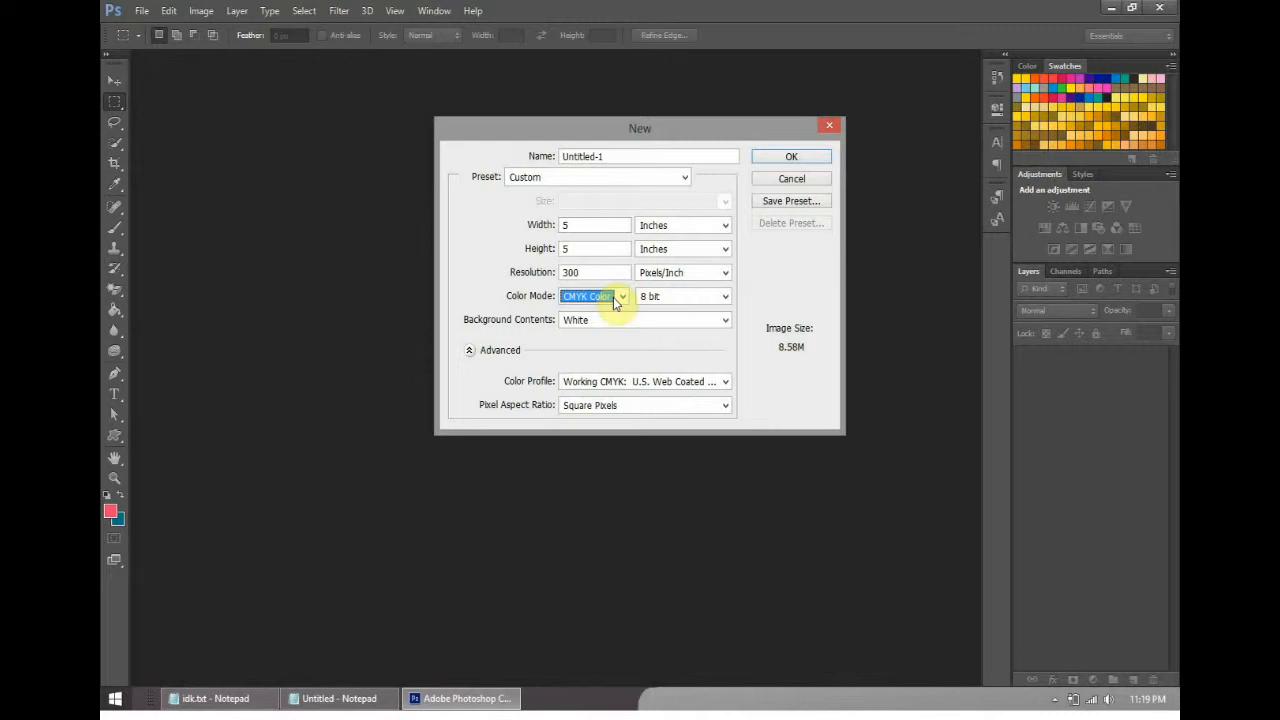
pyautogui.click(614, 296)
pyautogui.click(613, 337)
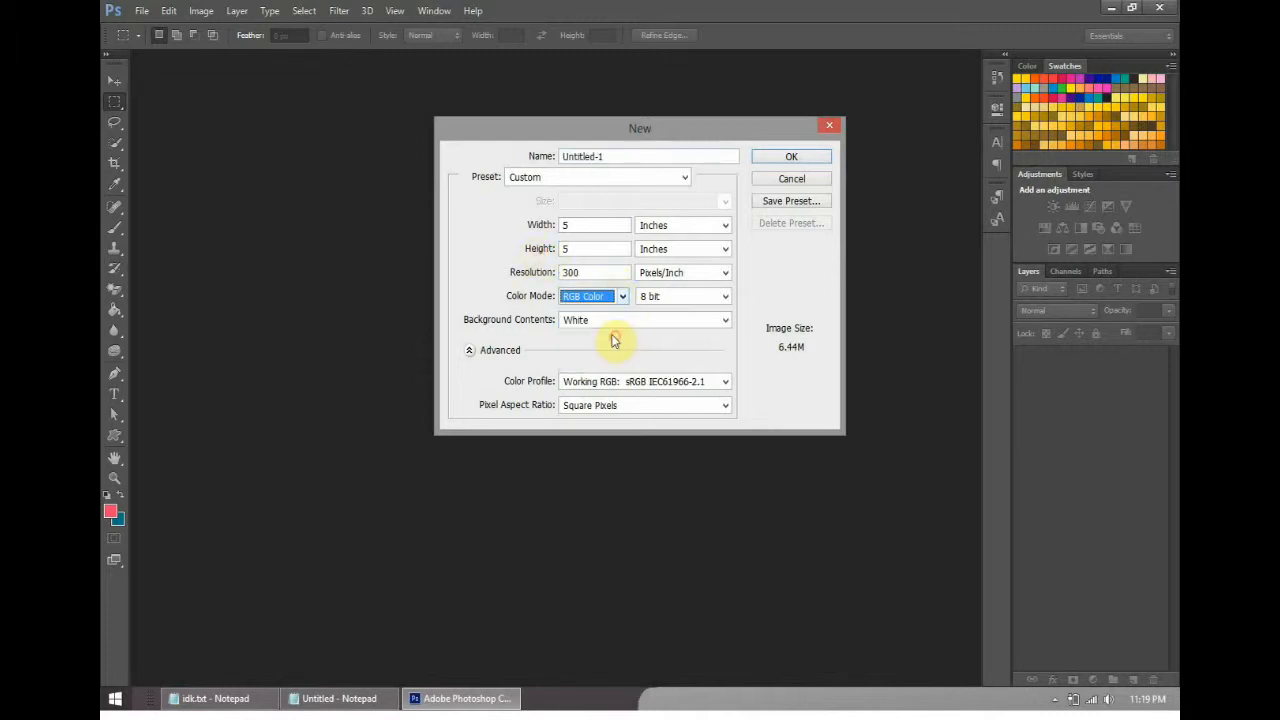
pyautogui.click(791, 158)
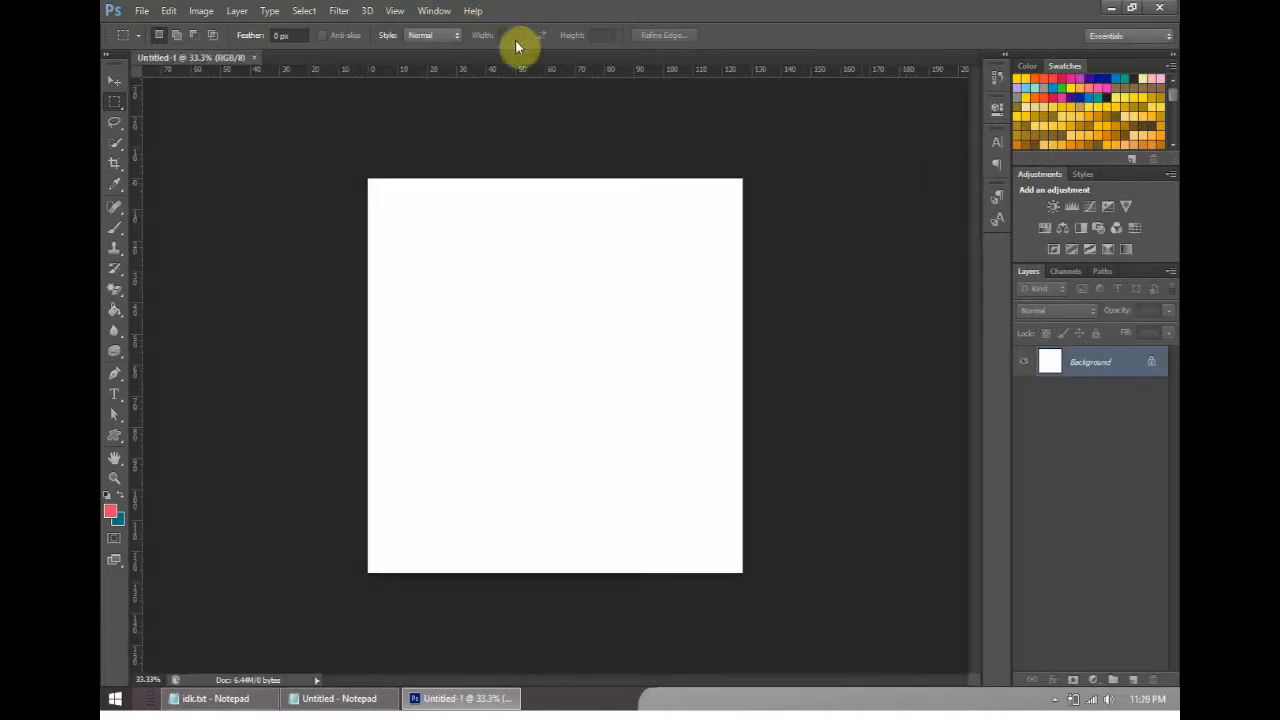
# - Open the file ps-testing.psd and look through its layers down to Layer 0
pyautogui.click(148, 12)
pyautogui.click(160, 45)
pyautogui.click(838, 536)
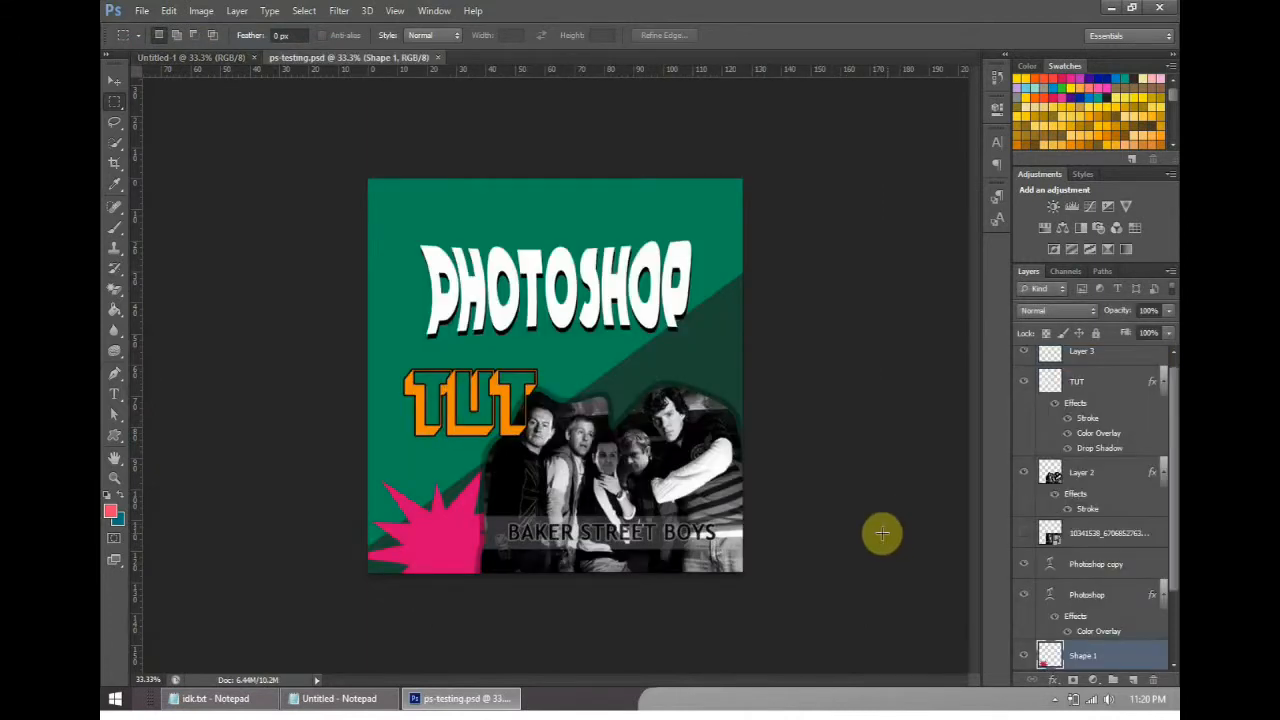
pyautogui.moveTo(1173, 507); pyautogui.dragTo(1175, 611)
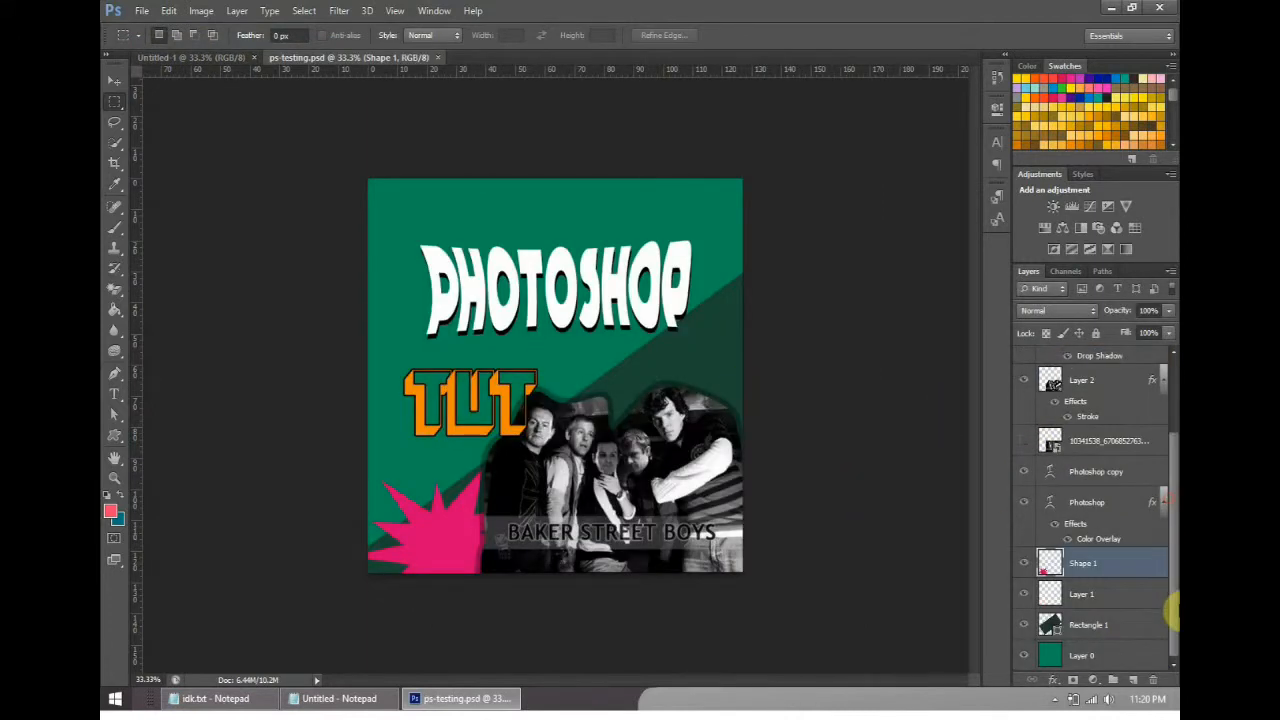
# - Return to the Untitled-1 document and activate the Move, Marquee, Lasso, Quick Selection, Crop and Eyedropper tools in turn
pyautogui.click(229, 60)
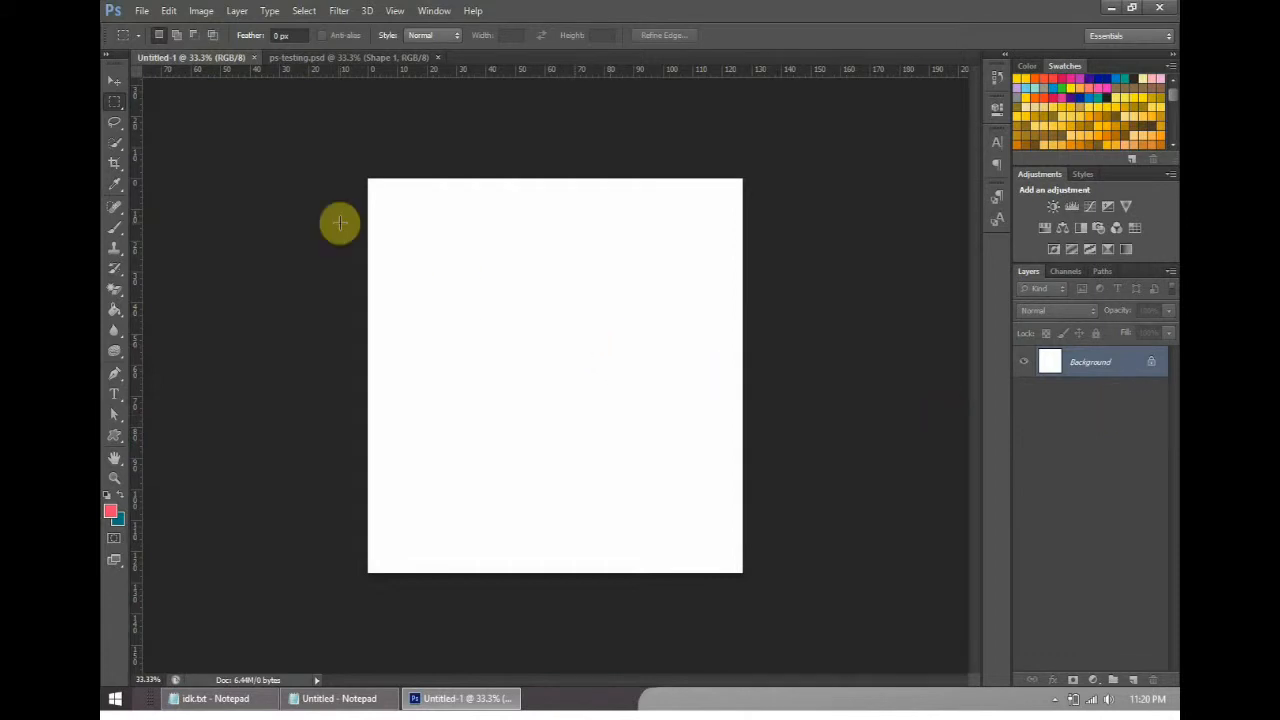
pyautogui.click(120, 89)
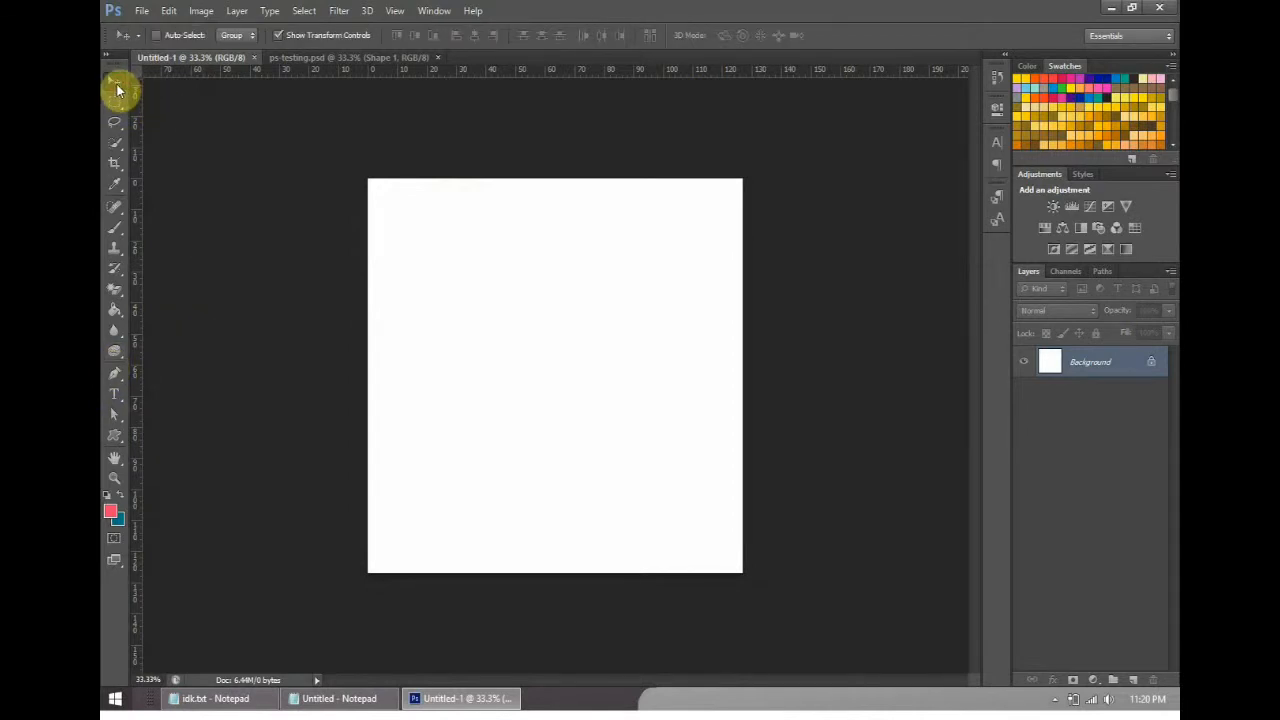
pyautogui.click(116, 102)
pyautogui.click(118, 124)
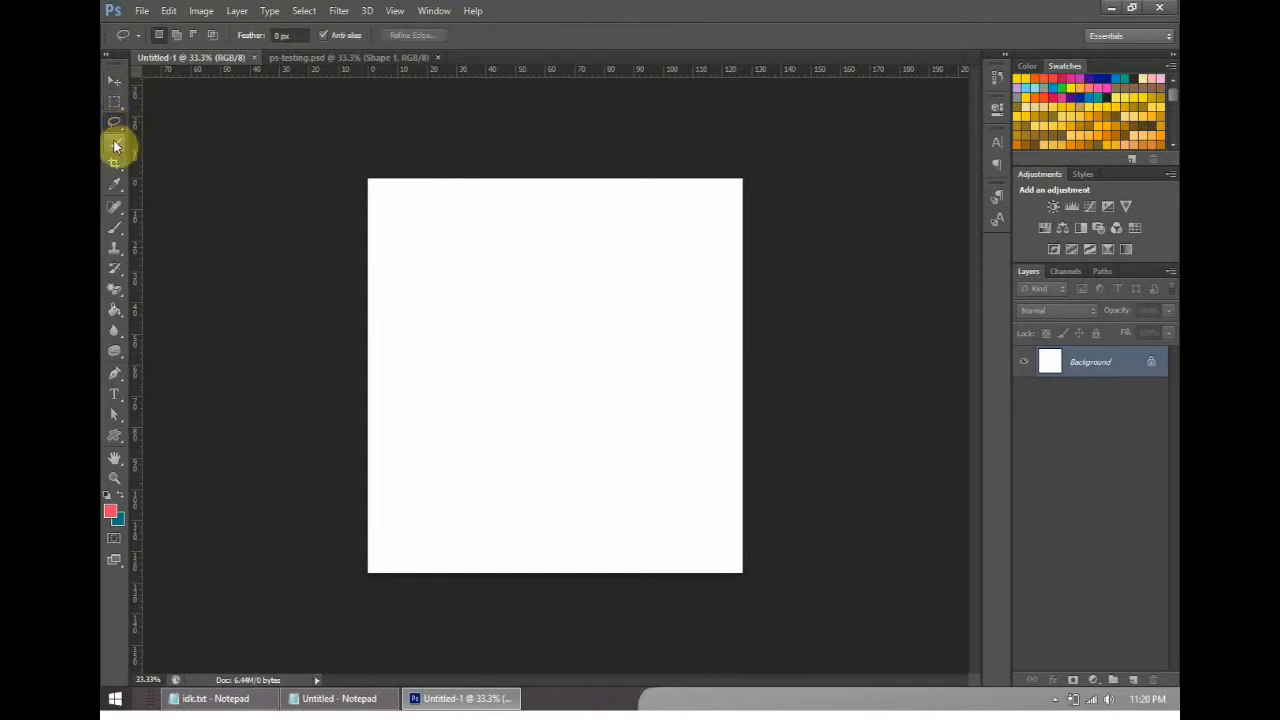
pyautogui.click(118, 143)
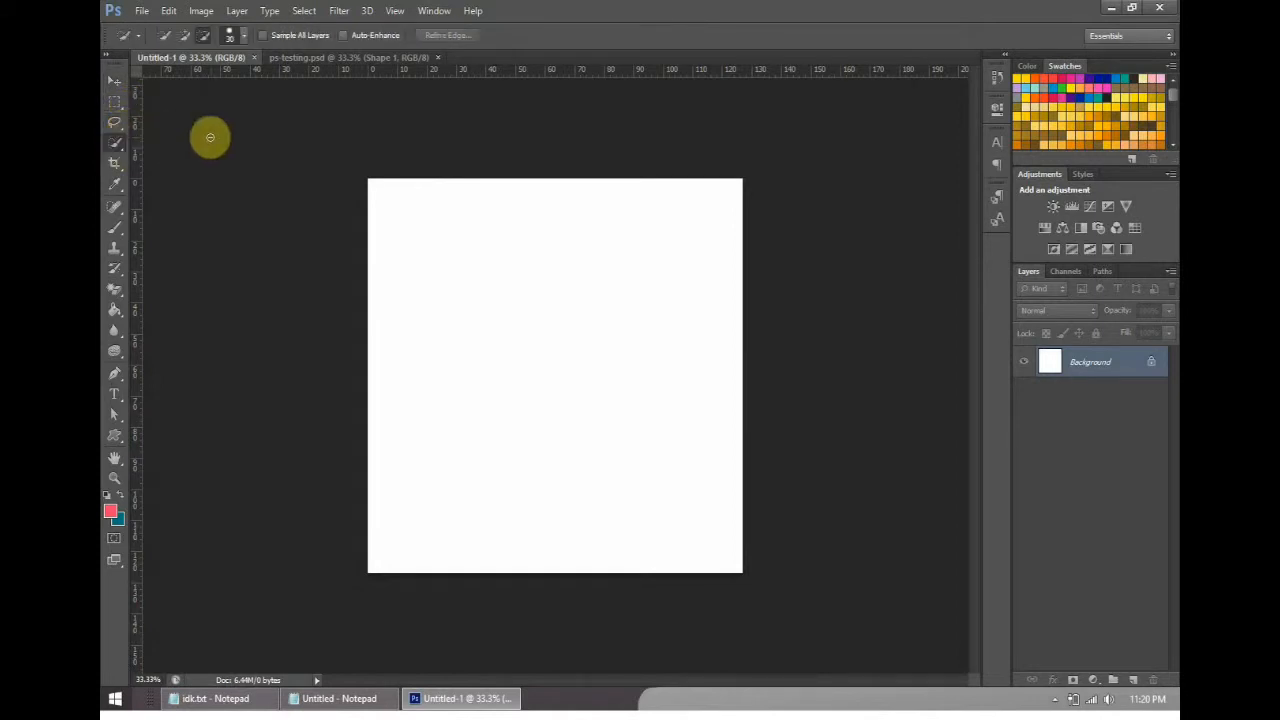
pyautogui.click(116, 168)
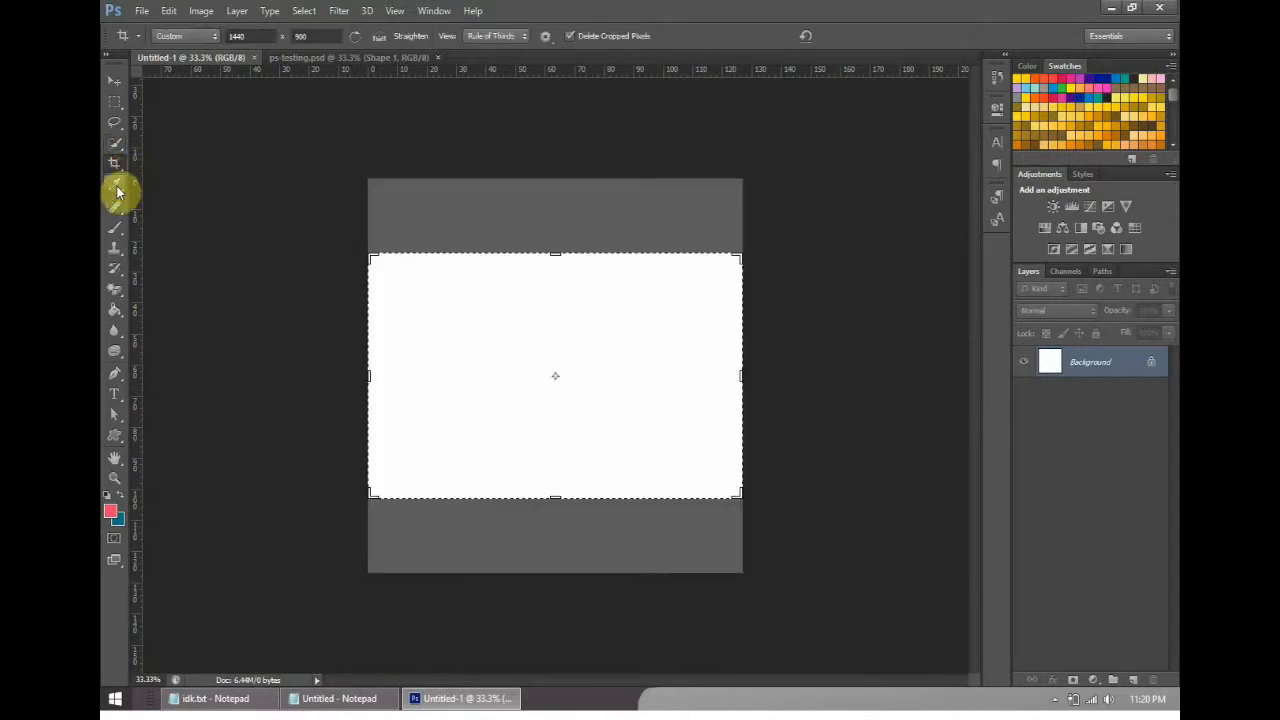
pyautogui.click(116, 190)
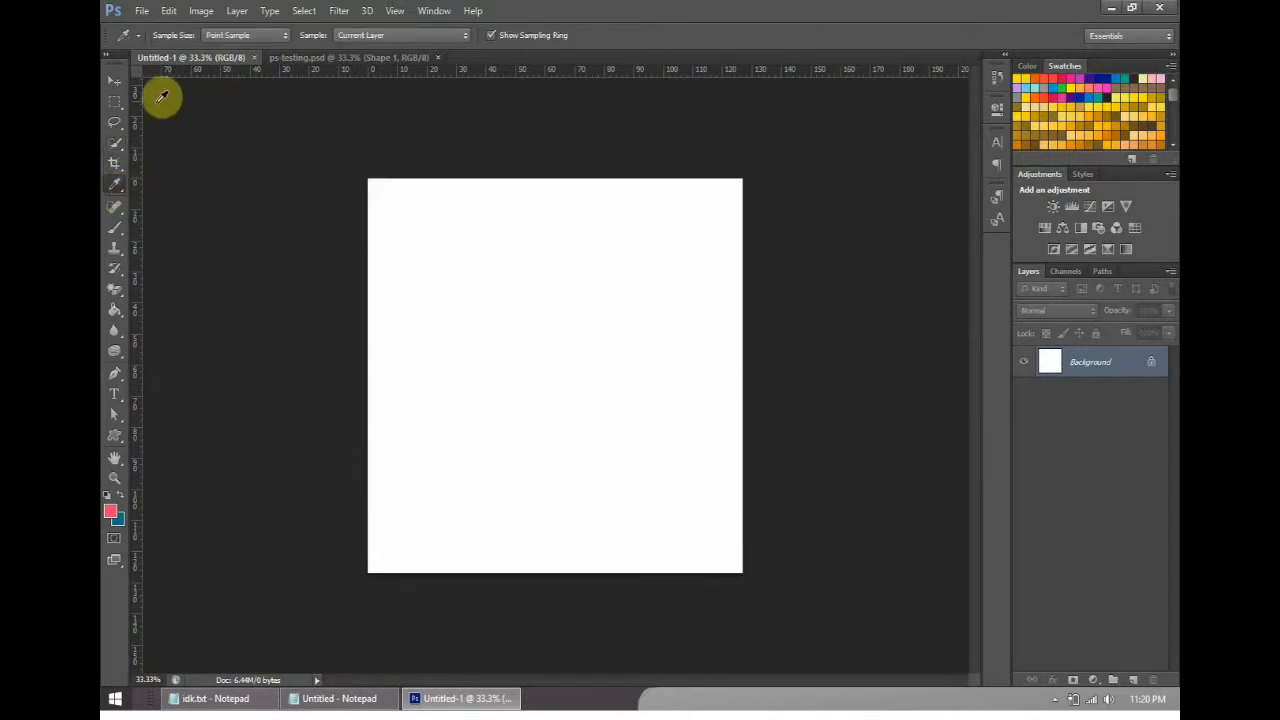
# - Go through the Healing Brush, Brush, Clone Stamp and History Brush tool groups, viewing the variants in each
pyautogui.click(118, 208)
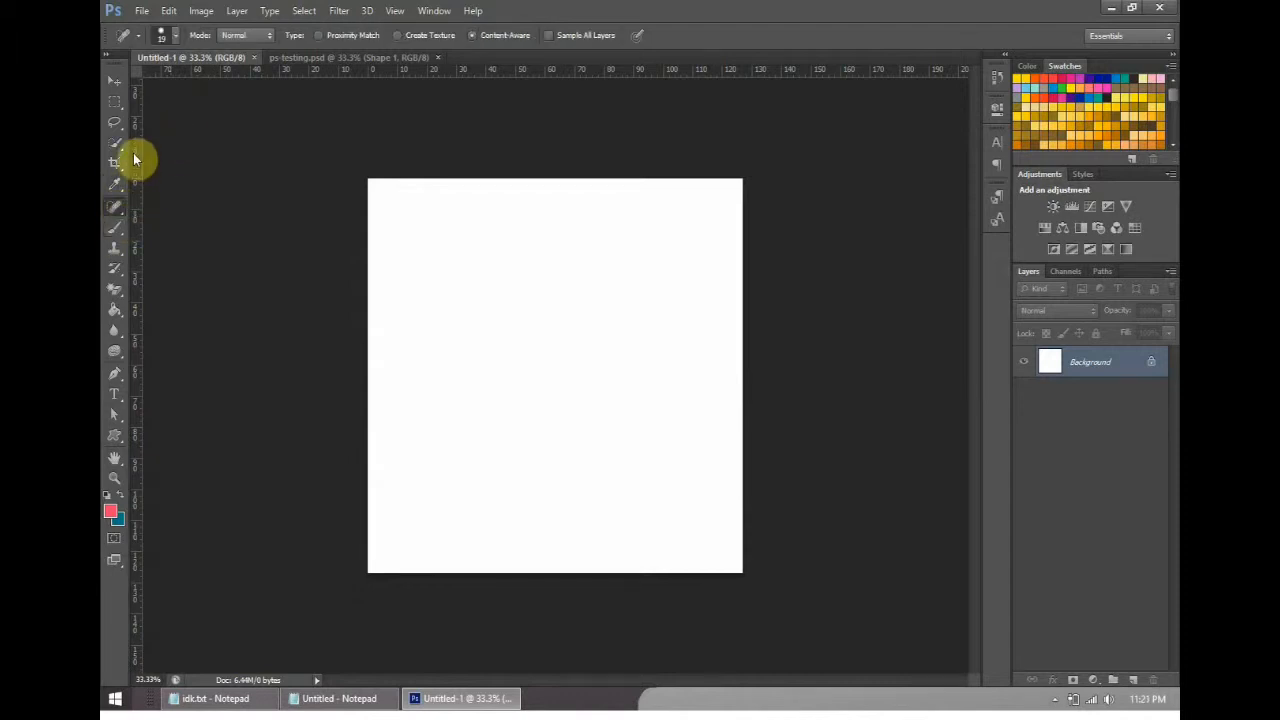
pyautogui.rightClick(117, 206)
pyautogui.click(117, 206)
pyautogui.rightClick(116, 213)
pyautogui.click(116, 213)
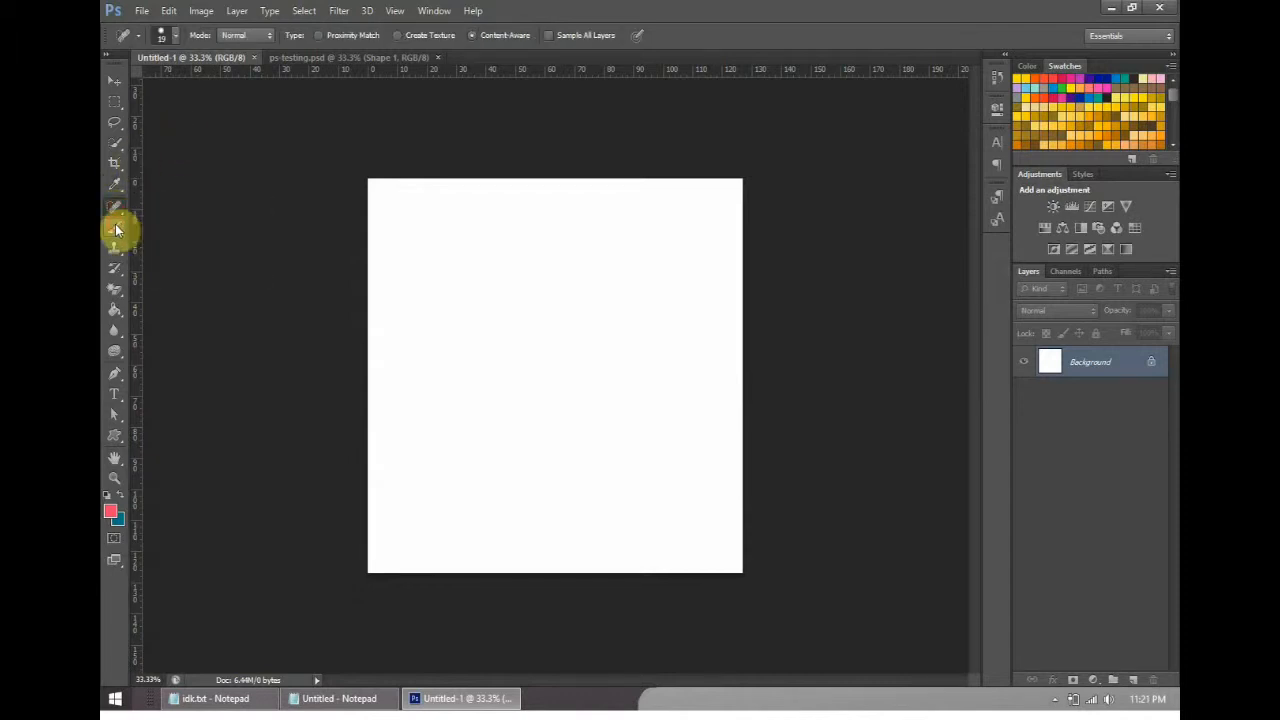
pyautogui.click(118, 229)
pyautogui.rightClick(122, 234)
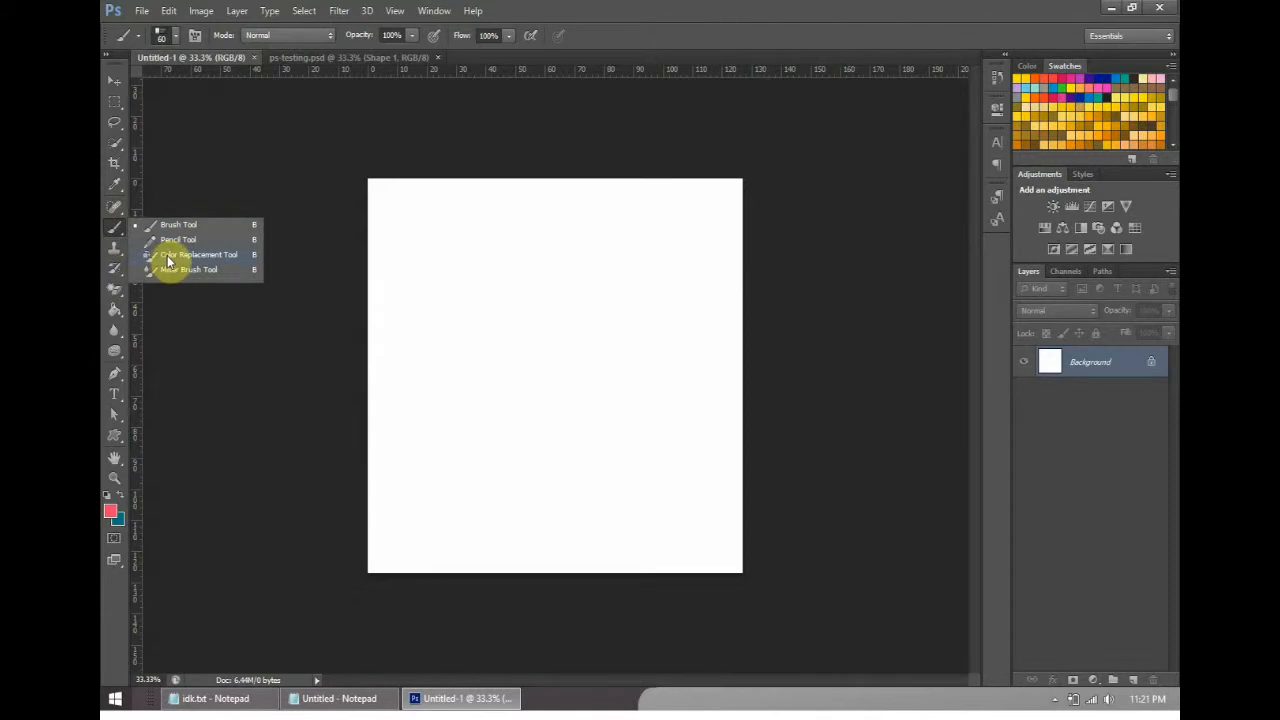
pyautogui.click(117, 249)
pyautogui.rightClick(118, 251)
pyautogui.click(118, 253)
pyautogui.click(116, 278)
pyautogui.rightClick(116, 278)
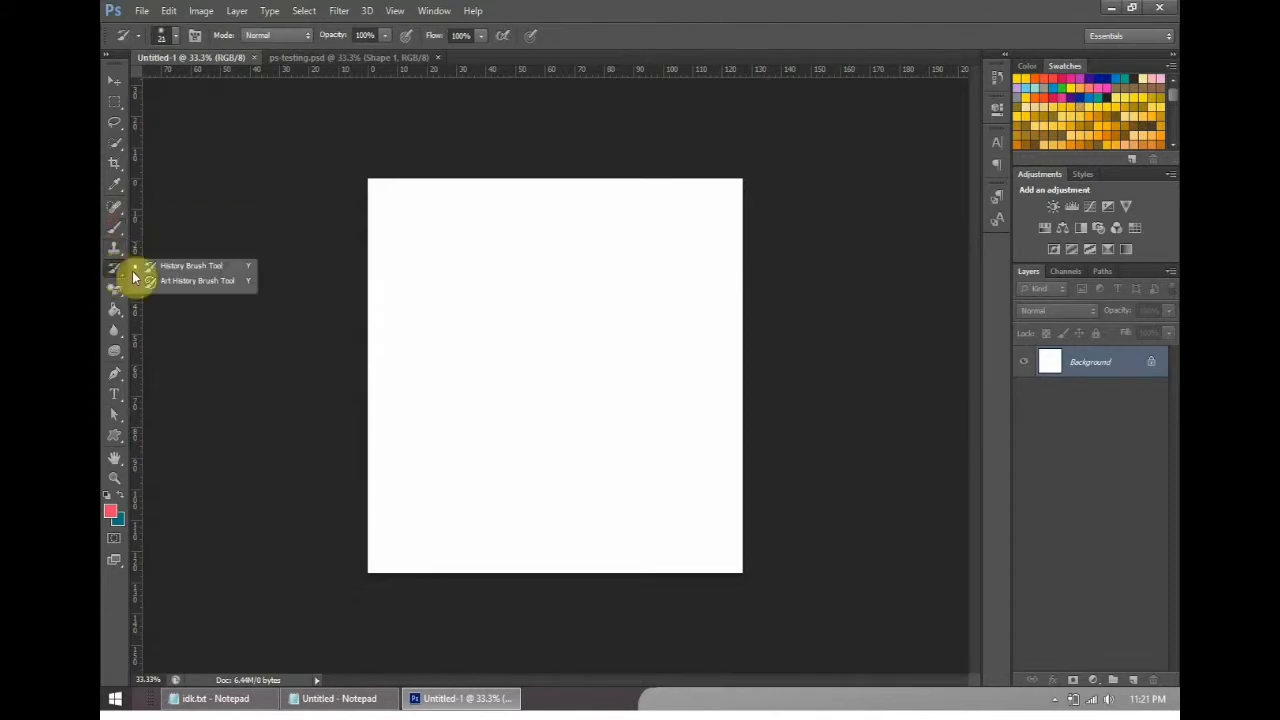
# - Switch the eraser group to the standard Eraser Tool and review its variants
pyautogui.click(116, 292)
pyautogui.rightClick(115, 292)
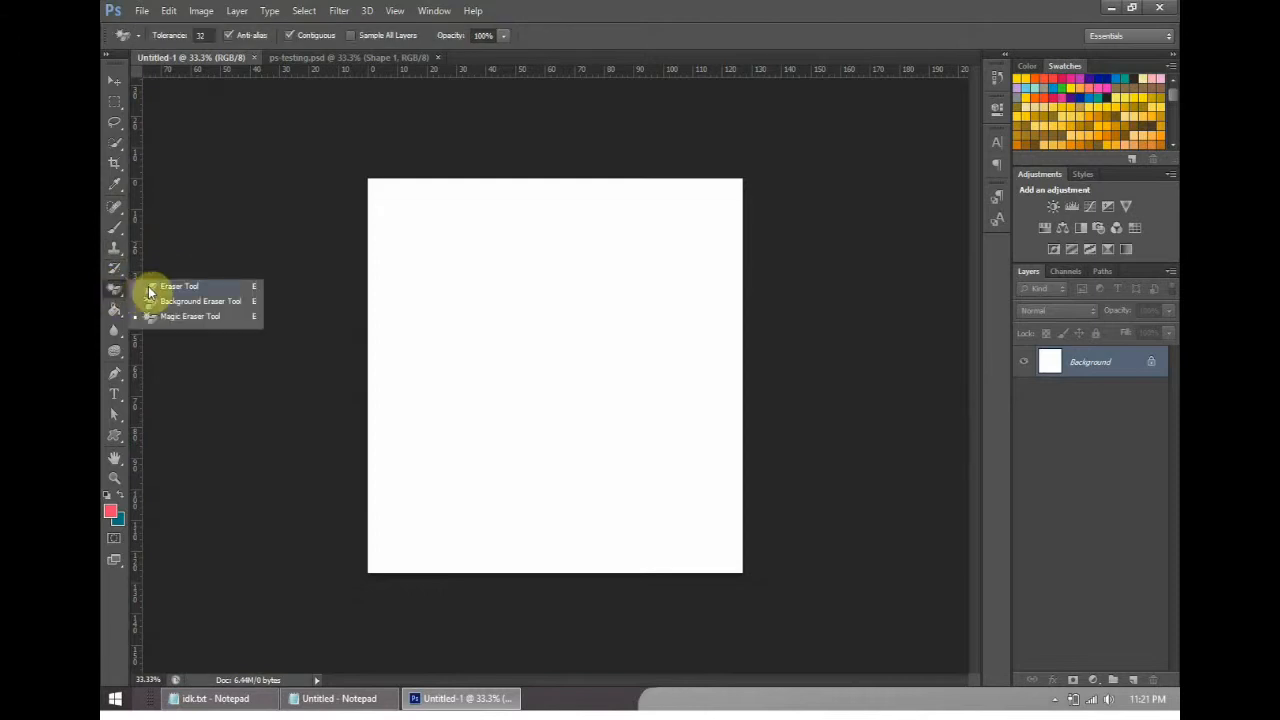
pyautogui.click(152, 287)
pyautogui.rightClick(114, 288)
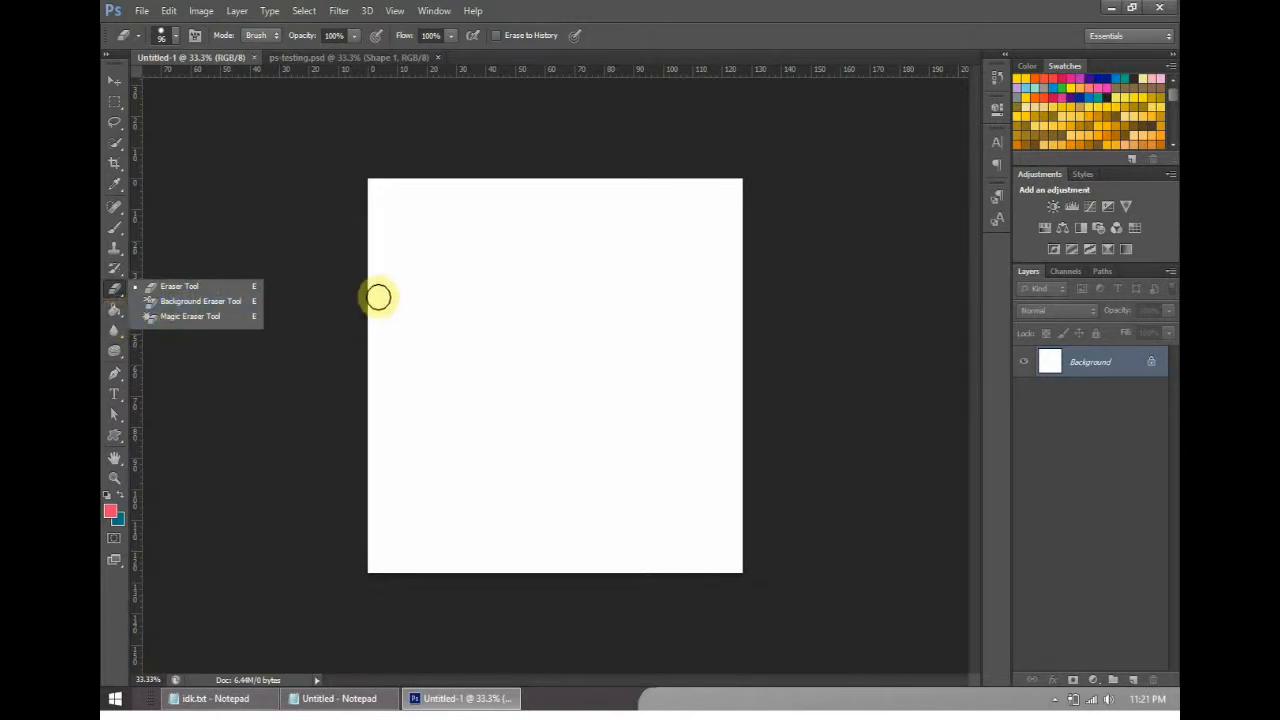
# - View the tool variants grouped with the Paint Bucket Tool and the Blur Tool
pyautogui.click(113, 316)
pyautogui.click(113, 316)
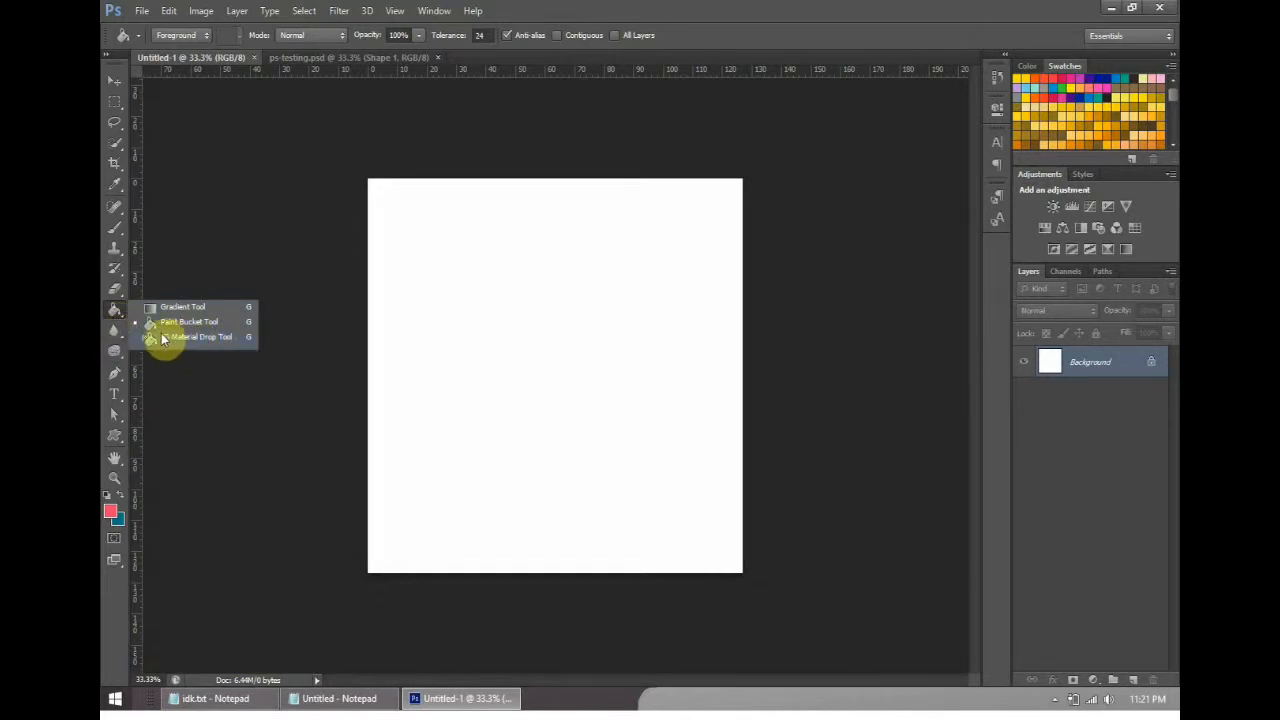
pyautogui.click(113, 333)
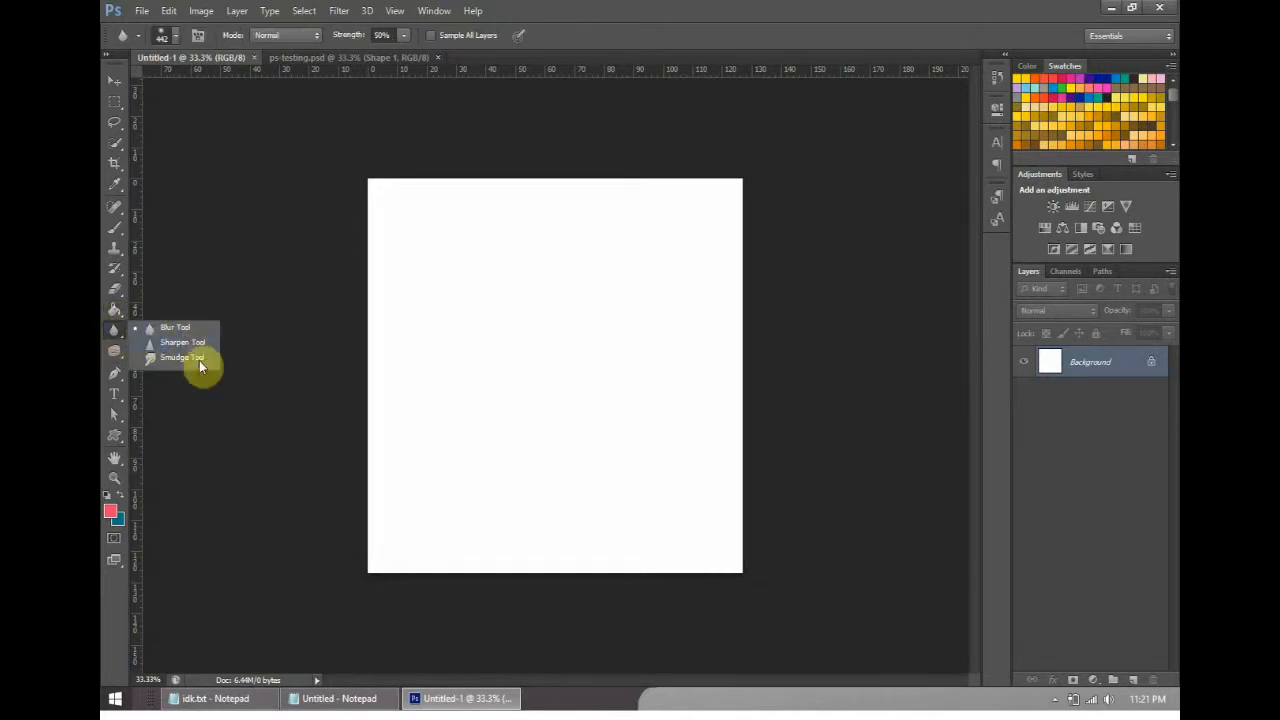
# - Activate the Dodge Tool and then the Burn Tool, reviewing the variants in their group
pyautogui.click(115, 350)
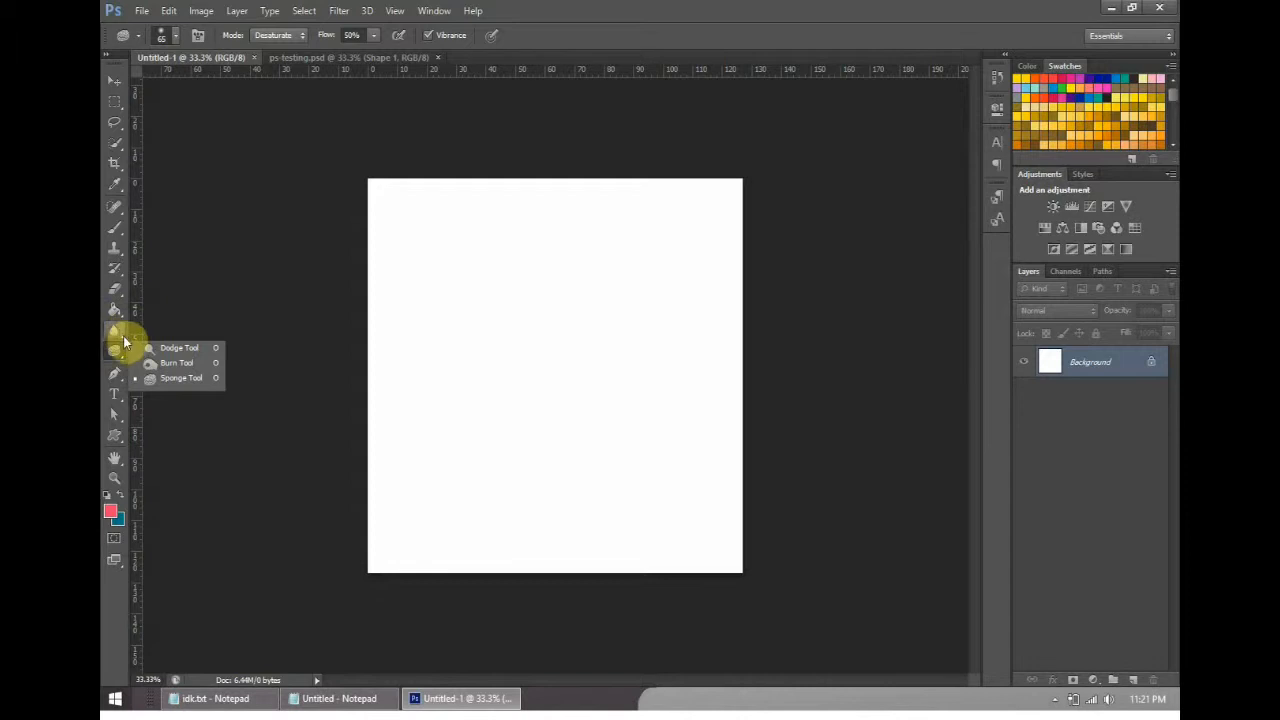
pyautogui.click(160, 355)
pyautogui.click(116, 352)
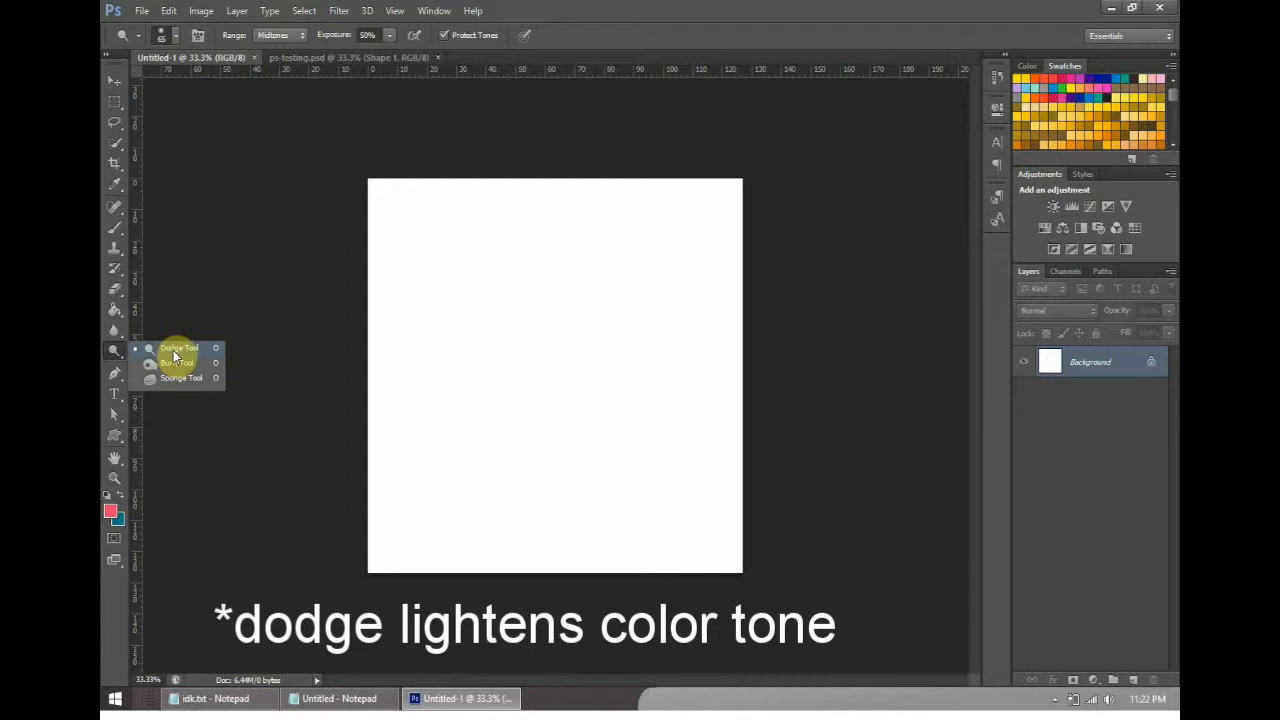
pyautogui.click(174, 362)
pyautogui.click(114, 350)
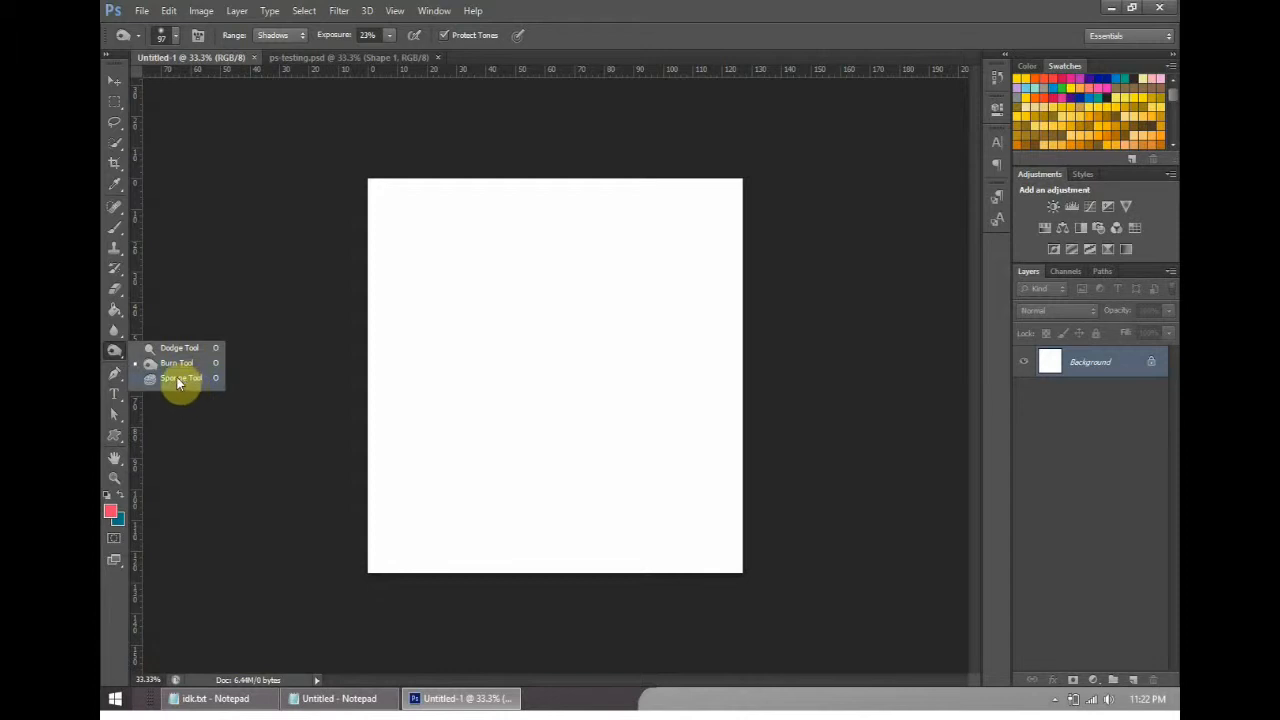
# - View the tool variants in the Pen, Type, Path Selection and Shape groups
pyautogui.click(118, 373)
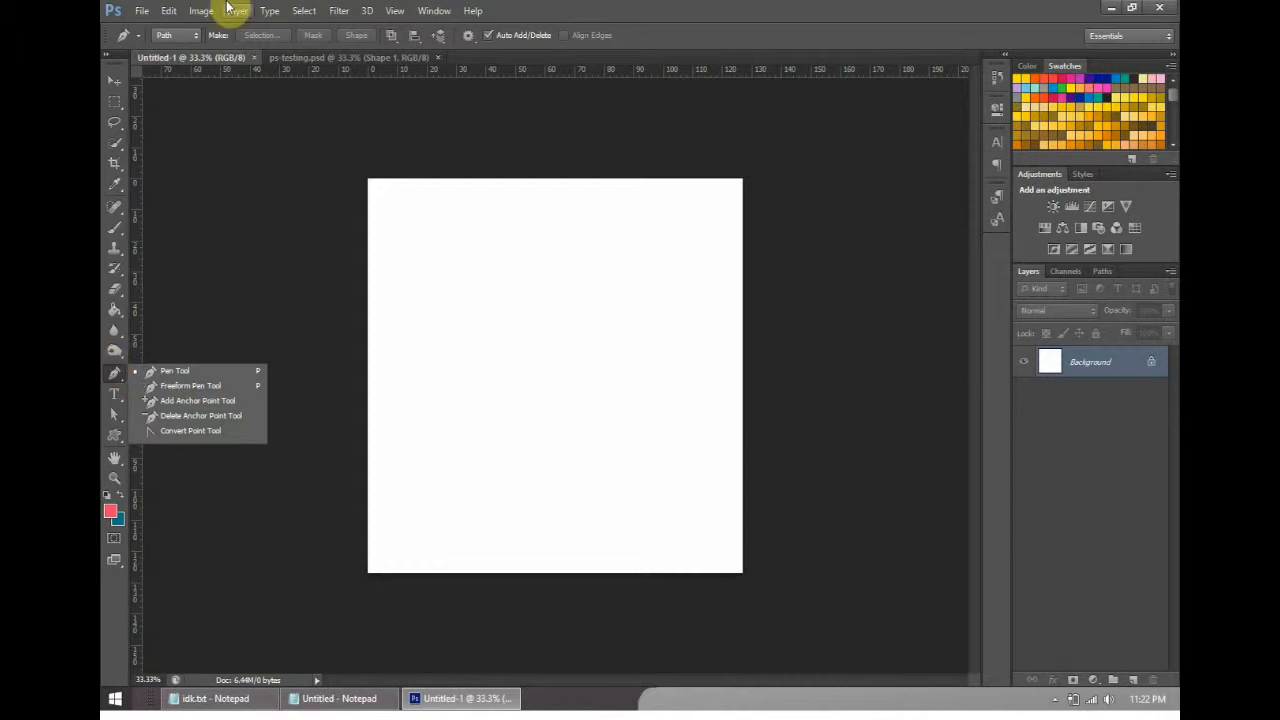
pyautogui.click(114, 393)
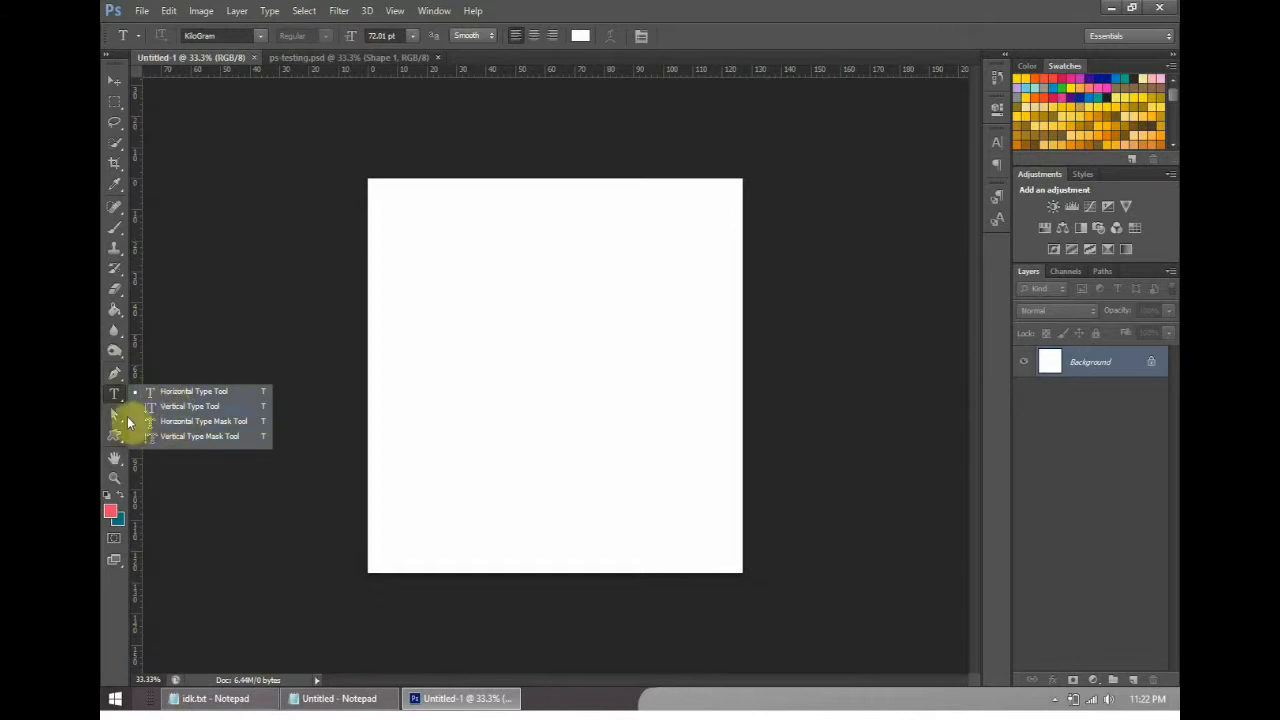
pyautogui.click(117, 418)
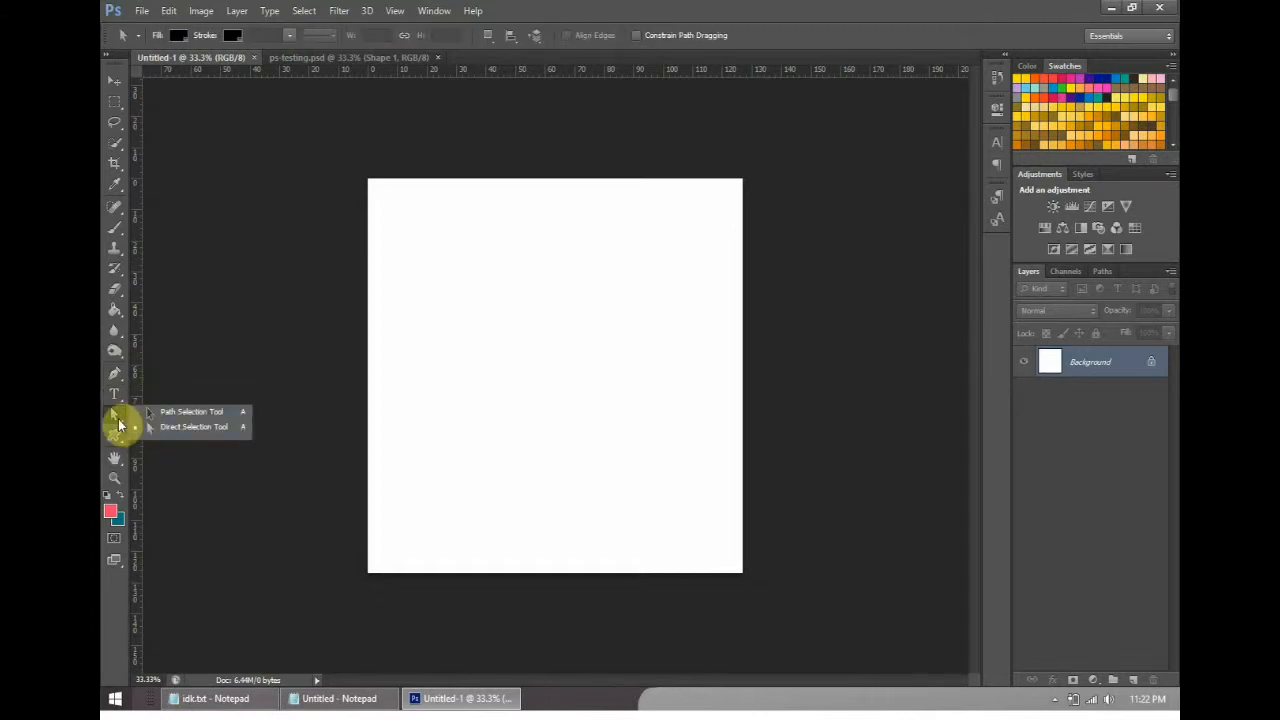
pyautogui.click(119, 441)
pyautogui.click(119, 417)
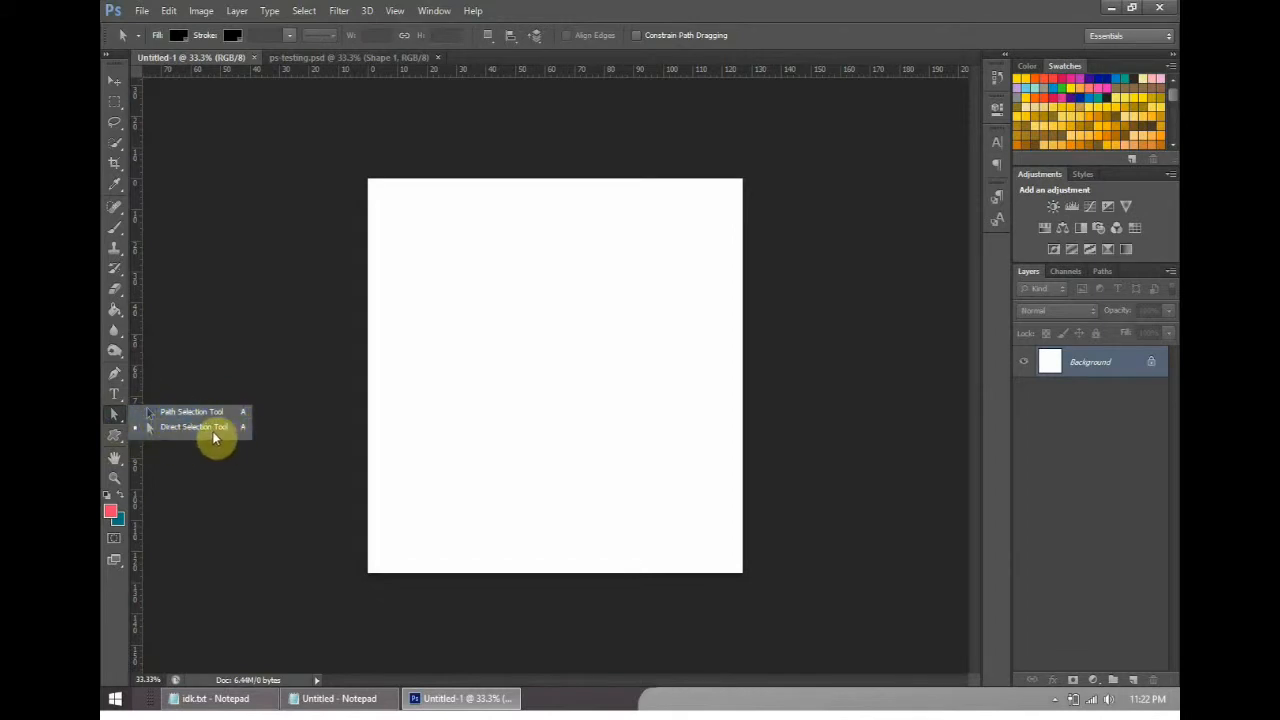
pyautogui.click(116, 438)
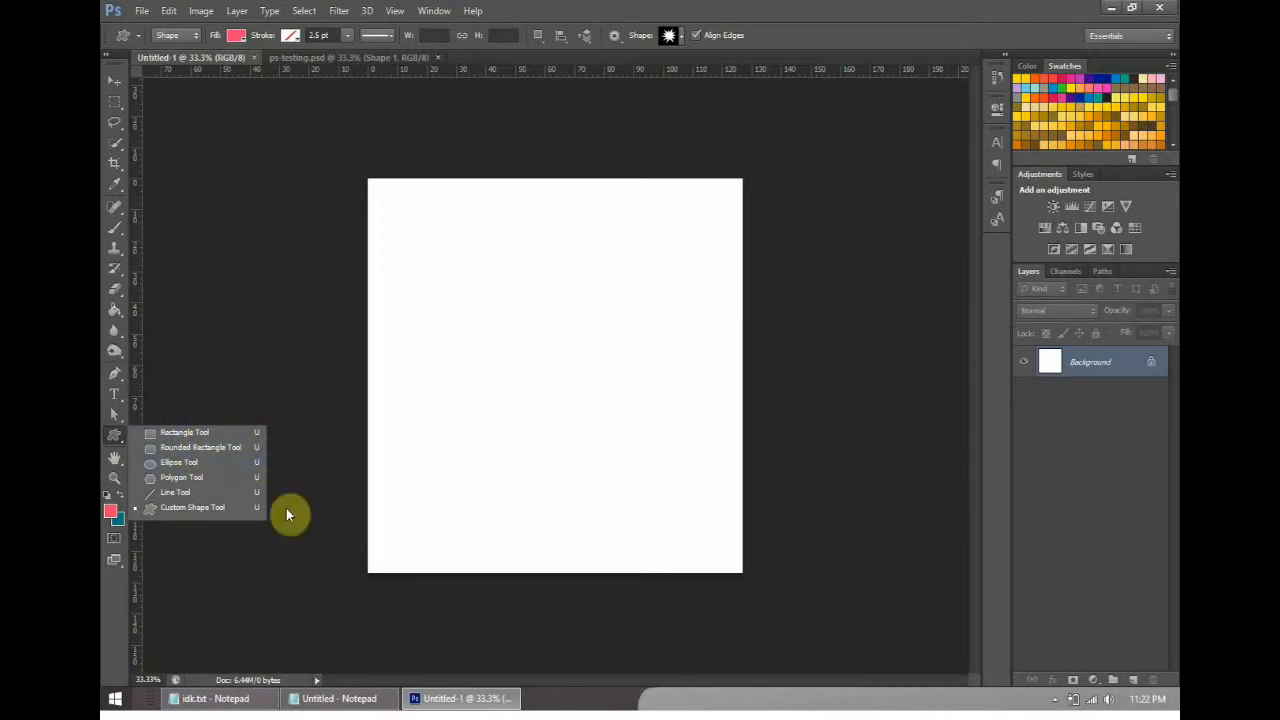
# - View the variants grouped with the Hand Tool and activate the Zoom Tool
pyautogui.click(116, 457)
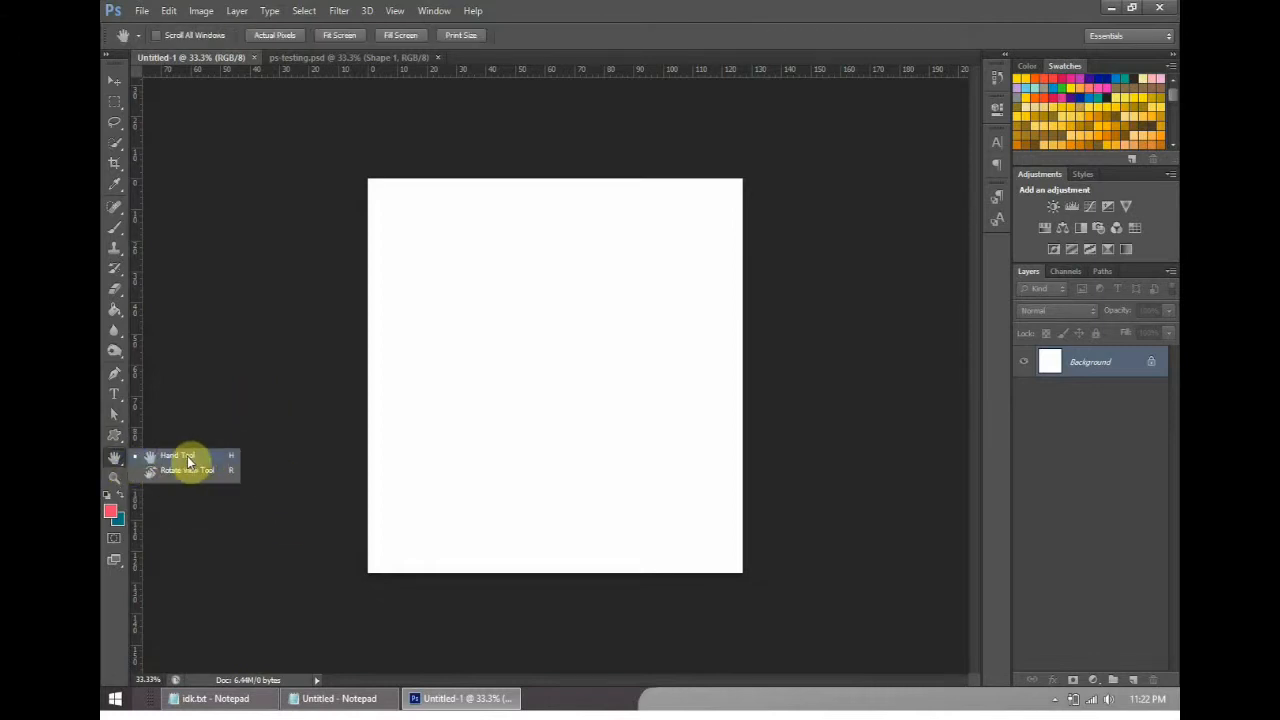
pyautogui.click(476, 311)
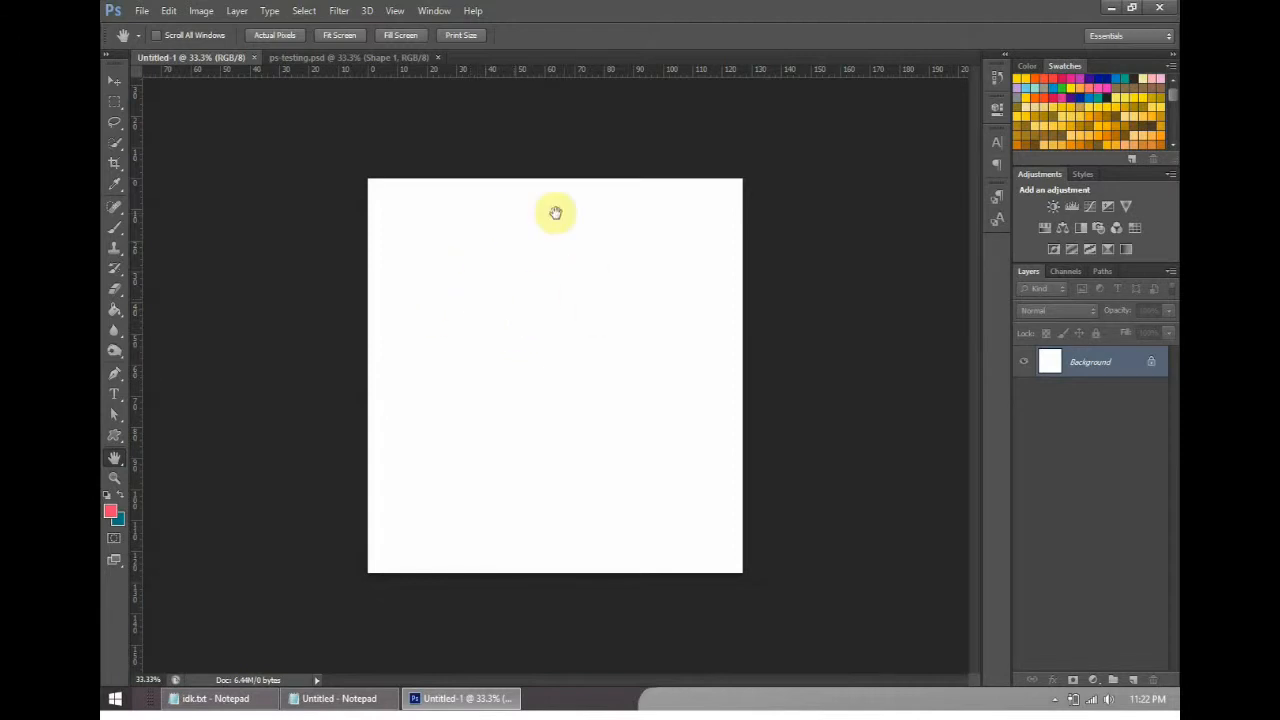
pyautogui.click(115, 479)
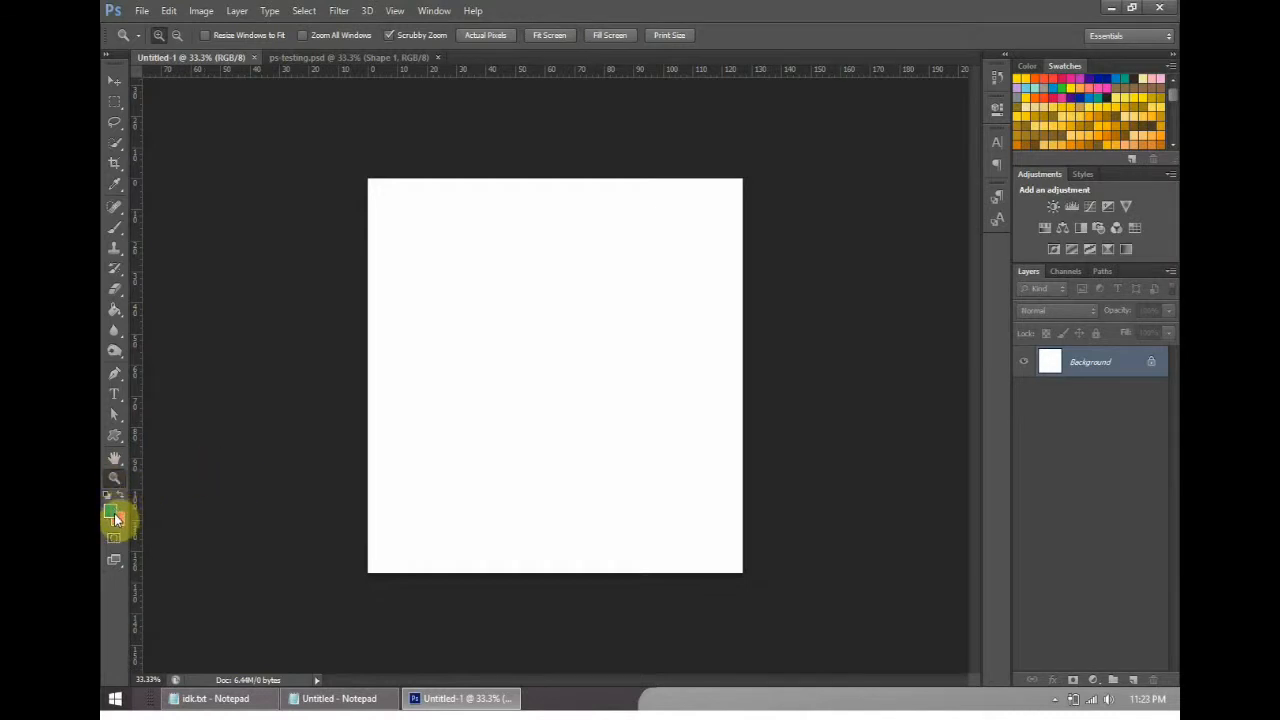
# - Paint a teal brush scribble on the canvas, swap the foreground and background colors, and paint a pink scribble beside it
pyautogui.click(114, 227)
pyautogui.moveTo(537, 328)
pyautogui.mouseDown()
pyautogui.moveTo(500, 323)
pyautogui.moveTo(520, 331)
pyautogui.moveTo(534, 318)
pyautogui.mouseUp()
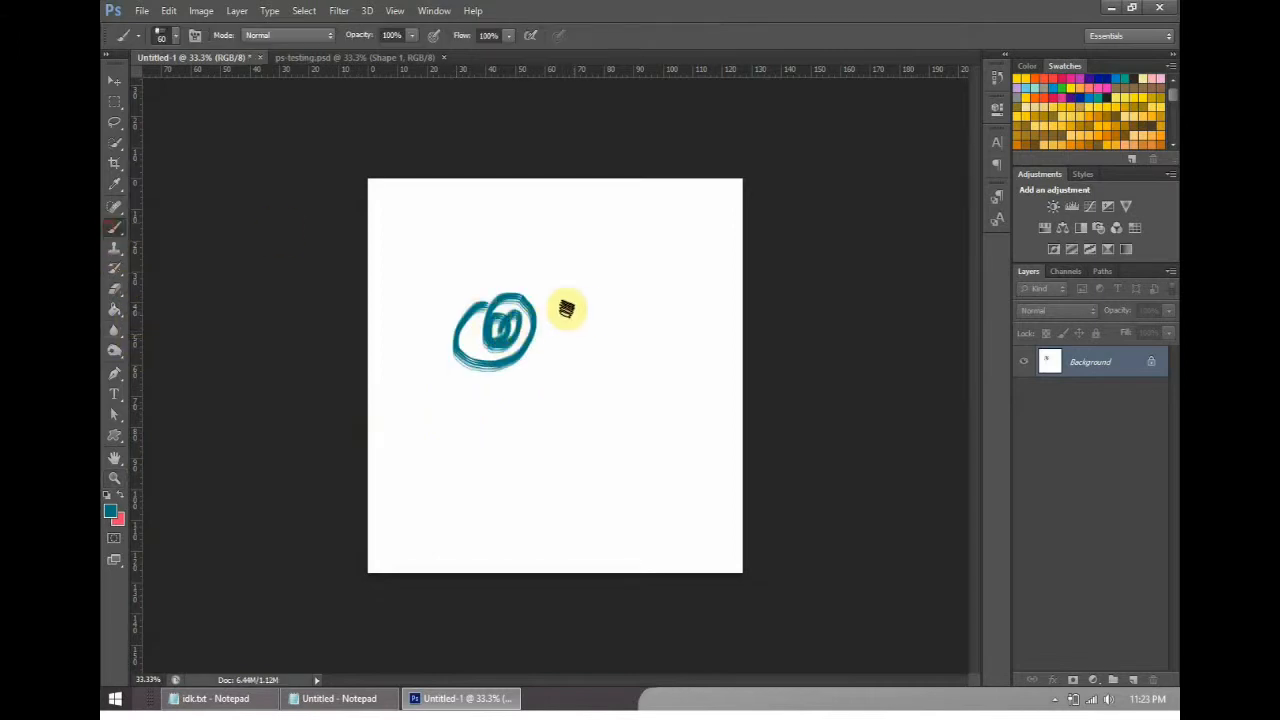
pyautogui.rightClick(550, 299)
pyautogui.click(640, 260)
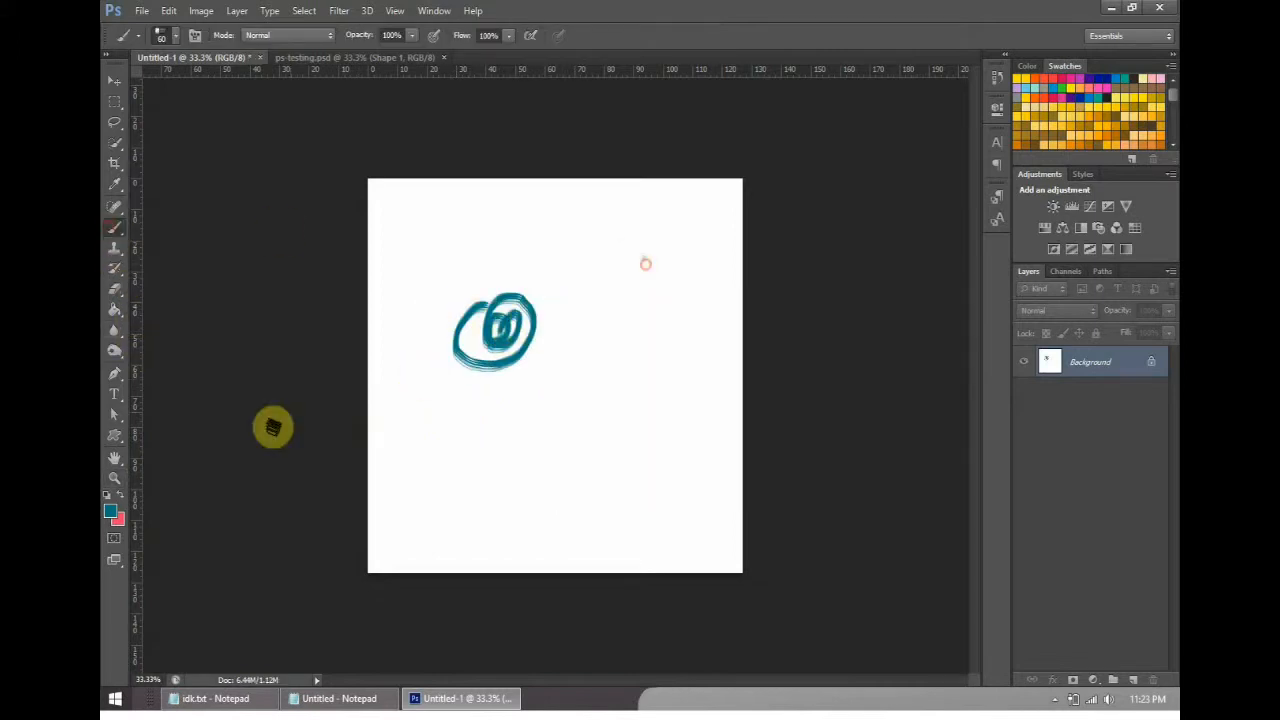
pyautogui.click(120, 500)
pyautogui.moveTo(612, 262)
pyautogui.mouseDown()
pyautogui.moveTo(570, 320)
pyautogui.moveTo(665, 217)
pyautogui.mouseUp()
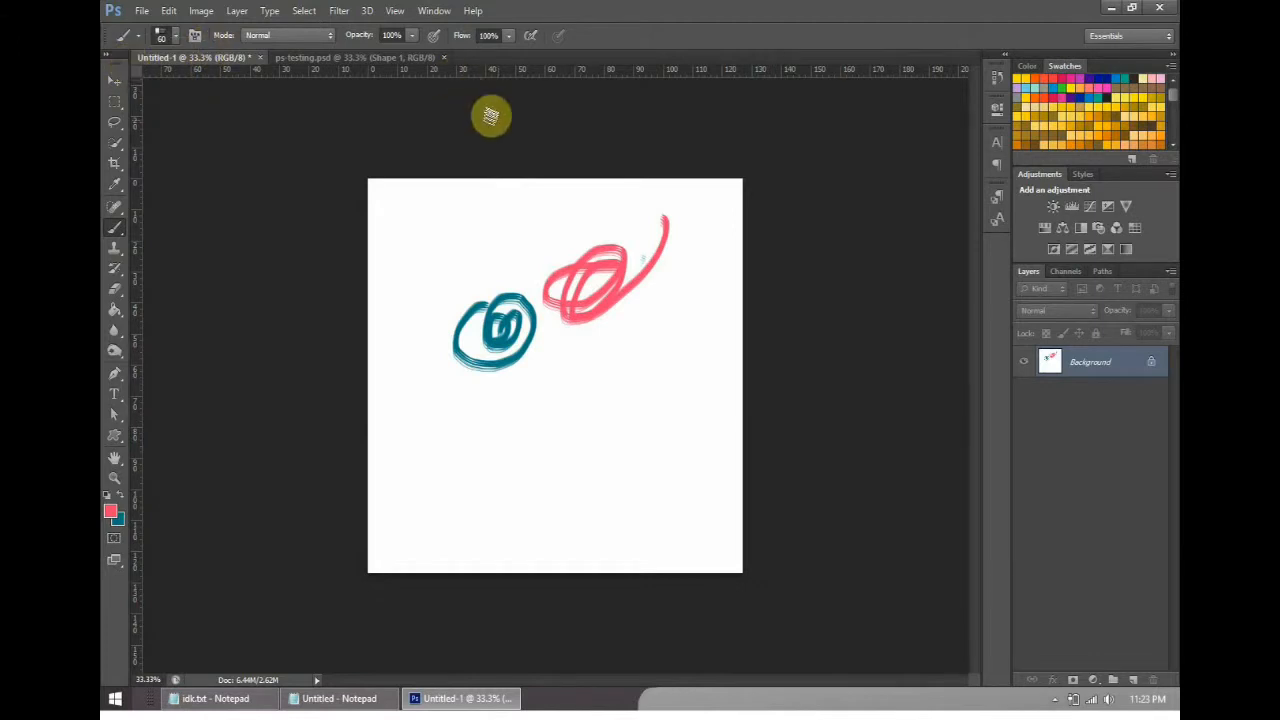
pyautogui.hotkey('ctrl', 'alt', 's')
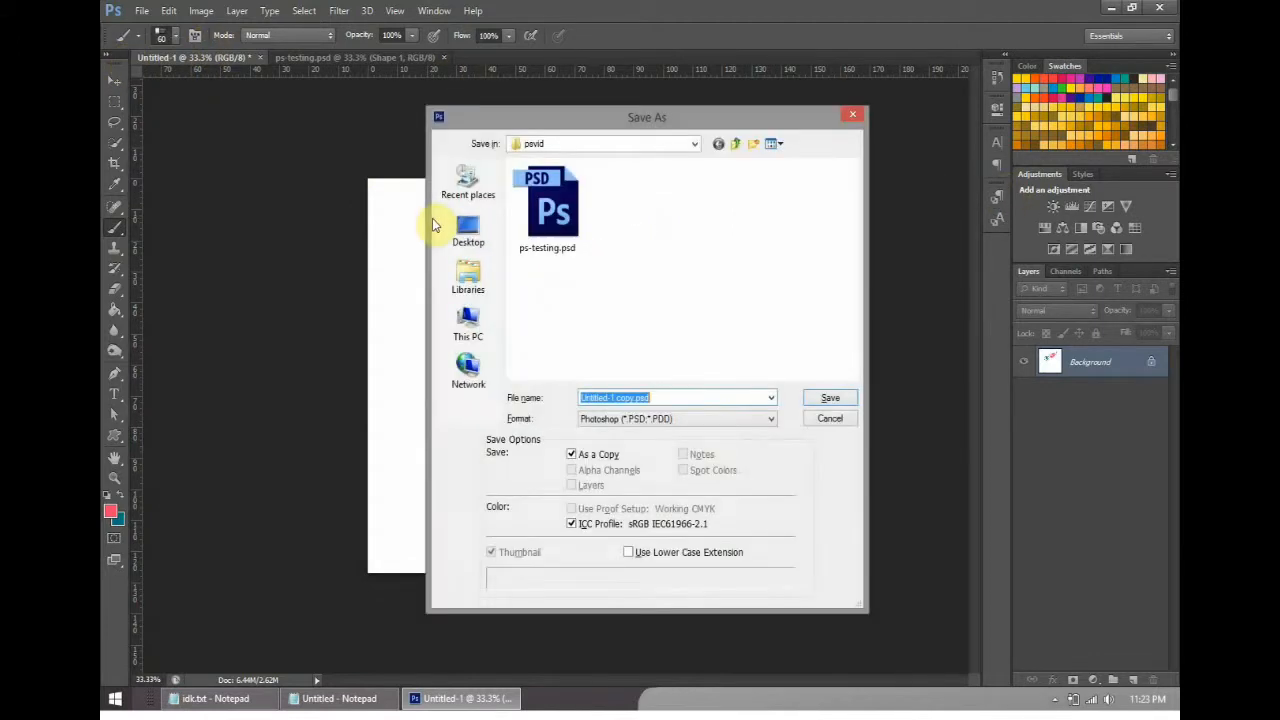
pyautogui.click(830, 419)
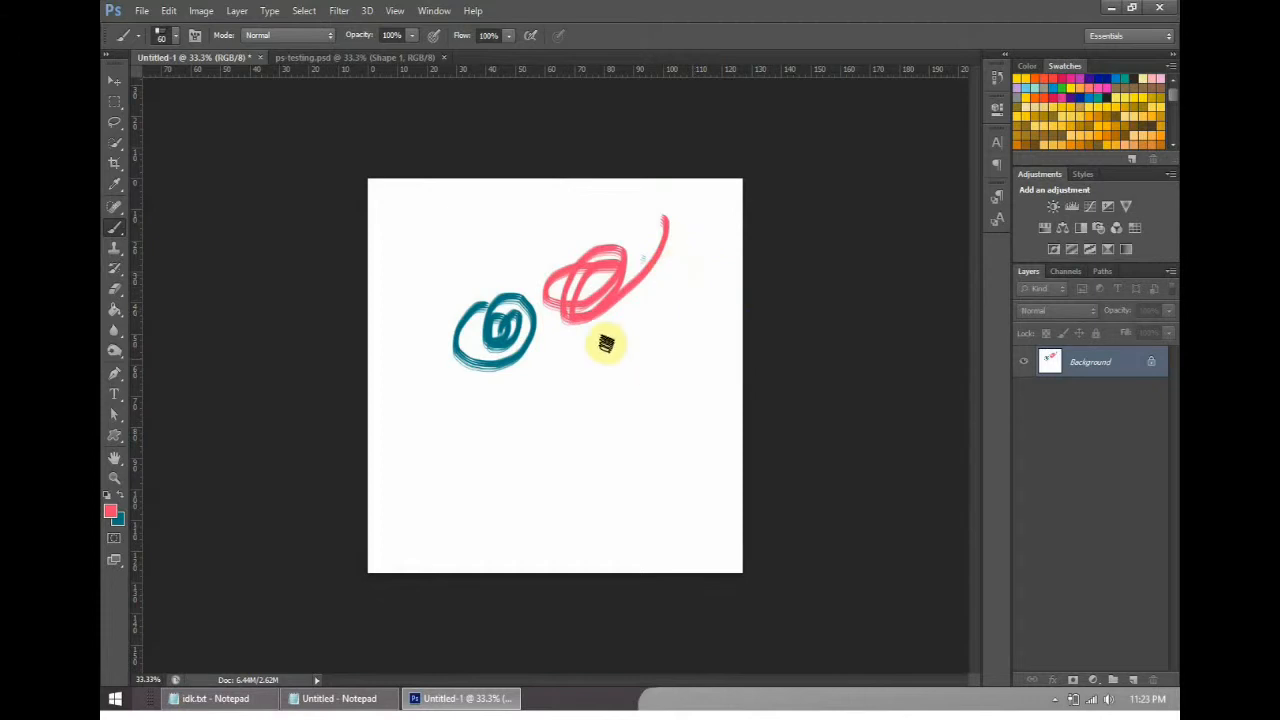
# - Switch to the empty Notepad window and write "Ctrl+z == undo a step backward" and "ctrl+alt+z == undo til the history runs dry"
pyautogui.click(381, 697)
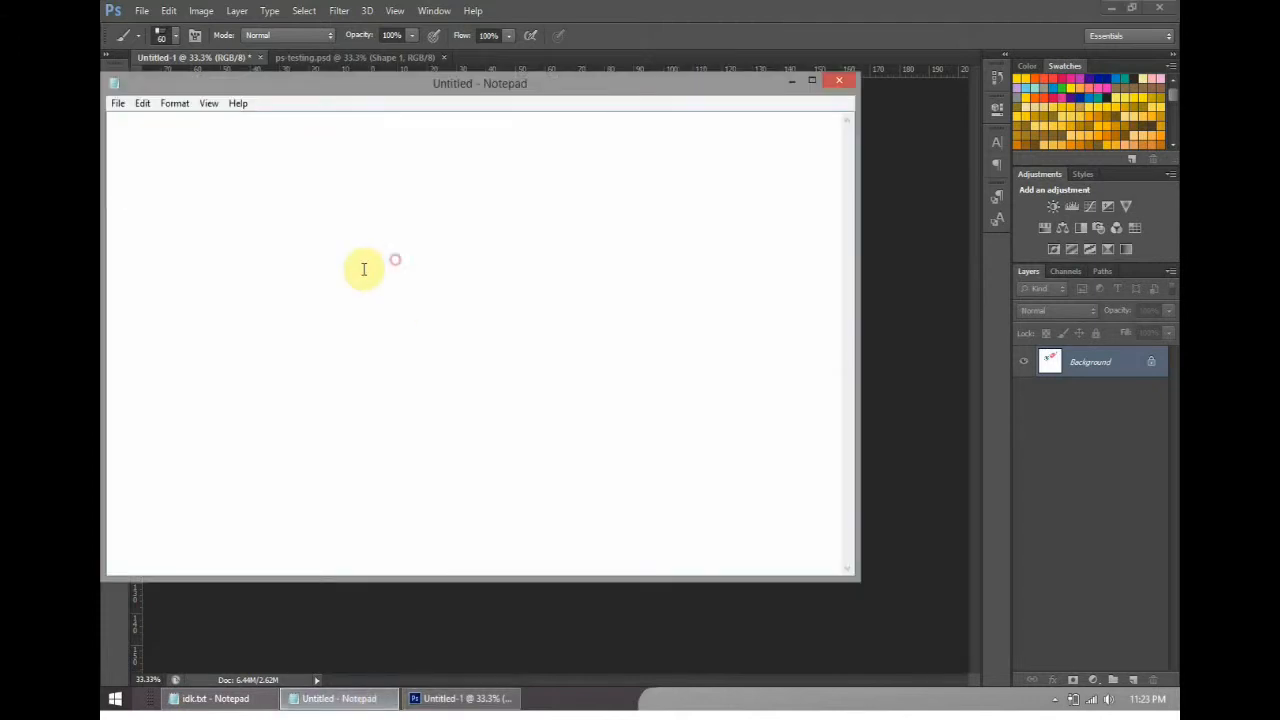
pyautogui.write('Ctrl+z == quick')
pyautogui.press('BackSpace')
pyautogui.press('BackSpace')
pyautogui.press('BackSpace')
pyautogui.press('BackSpace')
pyautogui.press('BackSpace')
pyautogui.press('BackSpace')
pyautogui.write('undo a step backward')
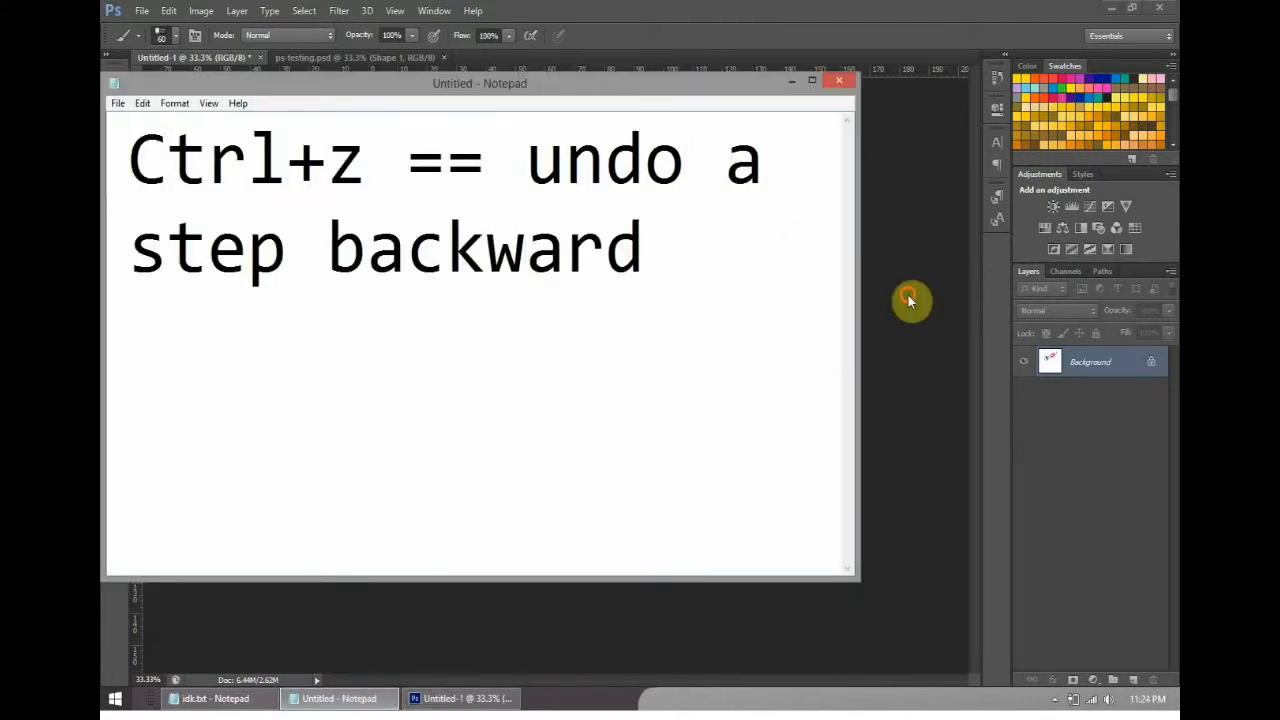
pyautogui.press('Return')
pyautogui.write('ctrl+alt+z == undo til the history runs dry')
# - Return to Photoshop, undo both brush scribbles in the untitled document and glance at ps-testing.psd
pyautogui.hotkey('alt', 'Tab')
pyautogui.hotkey('ctrl', 'alt', 'z')
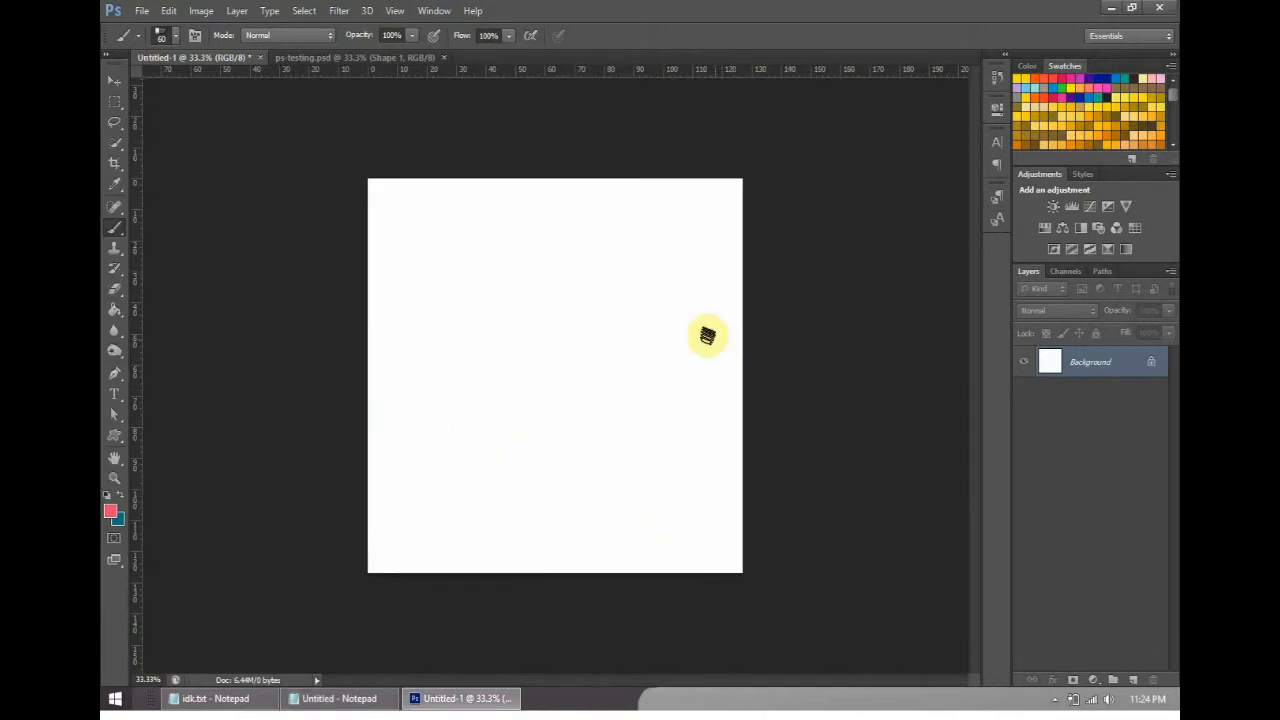
pyautogui.click(382, 60)
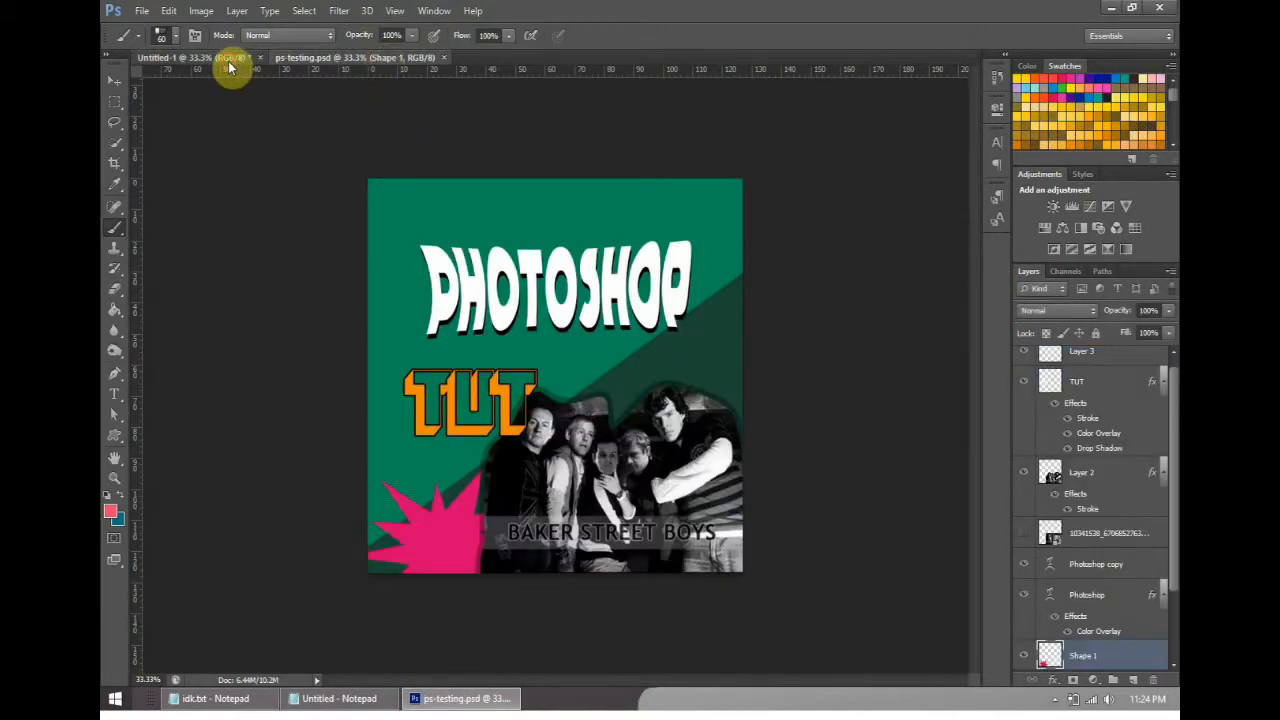
pyautogui.click(229, 64)
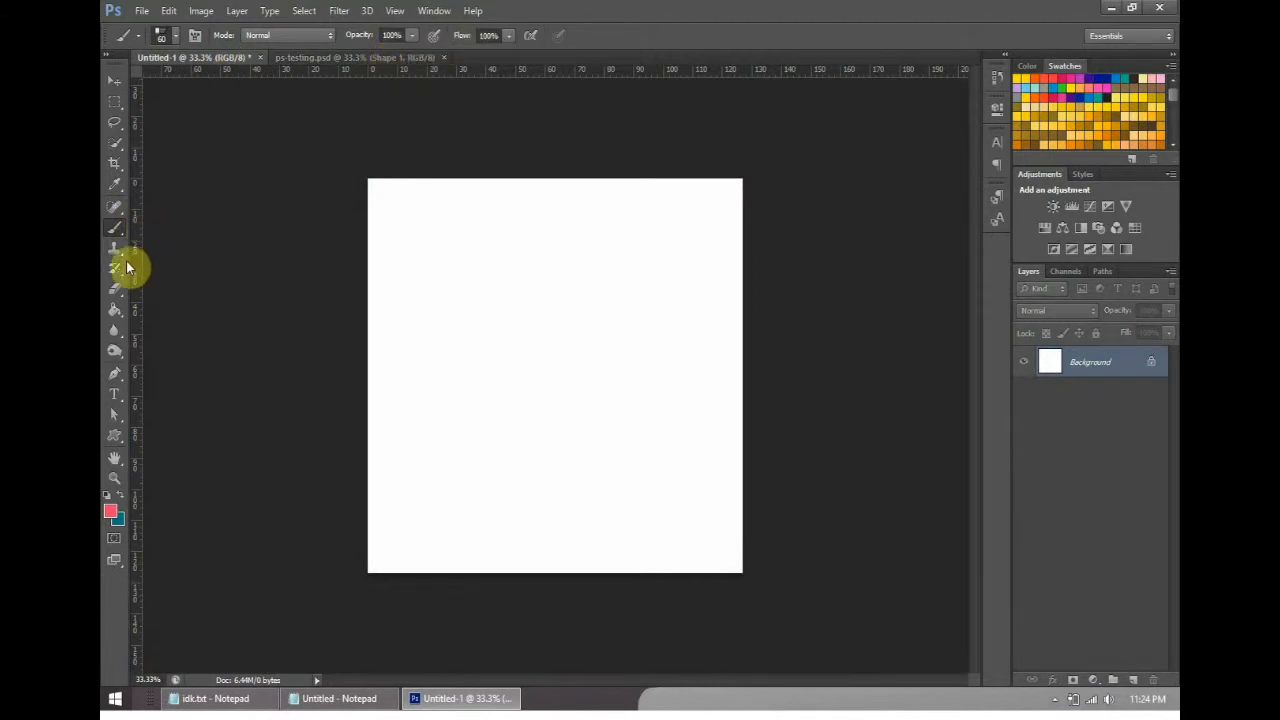
# - Dab the canvas with the Brush Tool, try the Paint Bucket Tool on it and undo the change
pyautogui.click(380, 265)
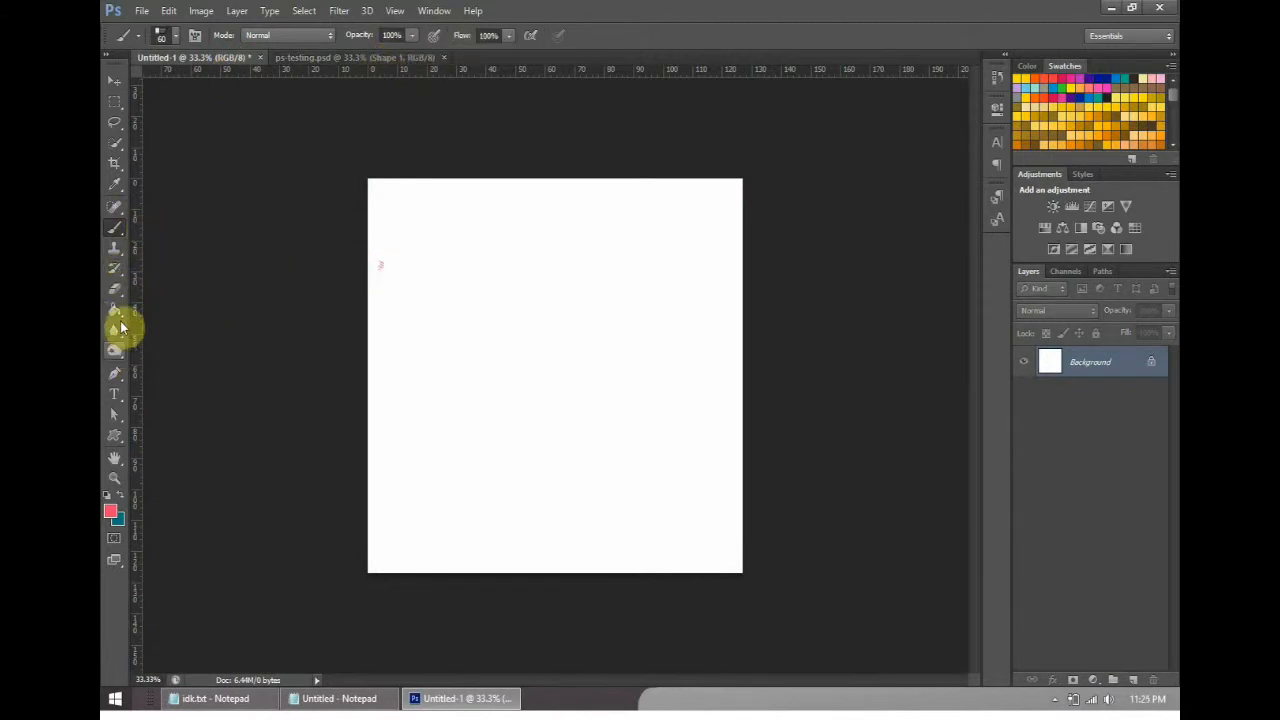
pyautogui.click(120, 328)
pyautogui.click(480, 291)
pyautogui.click(169, 11)
pyautogui.click(174, 33)
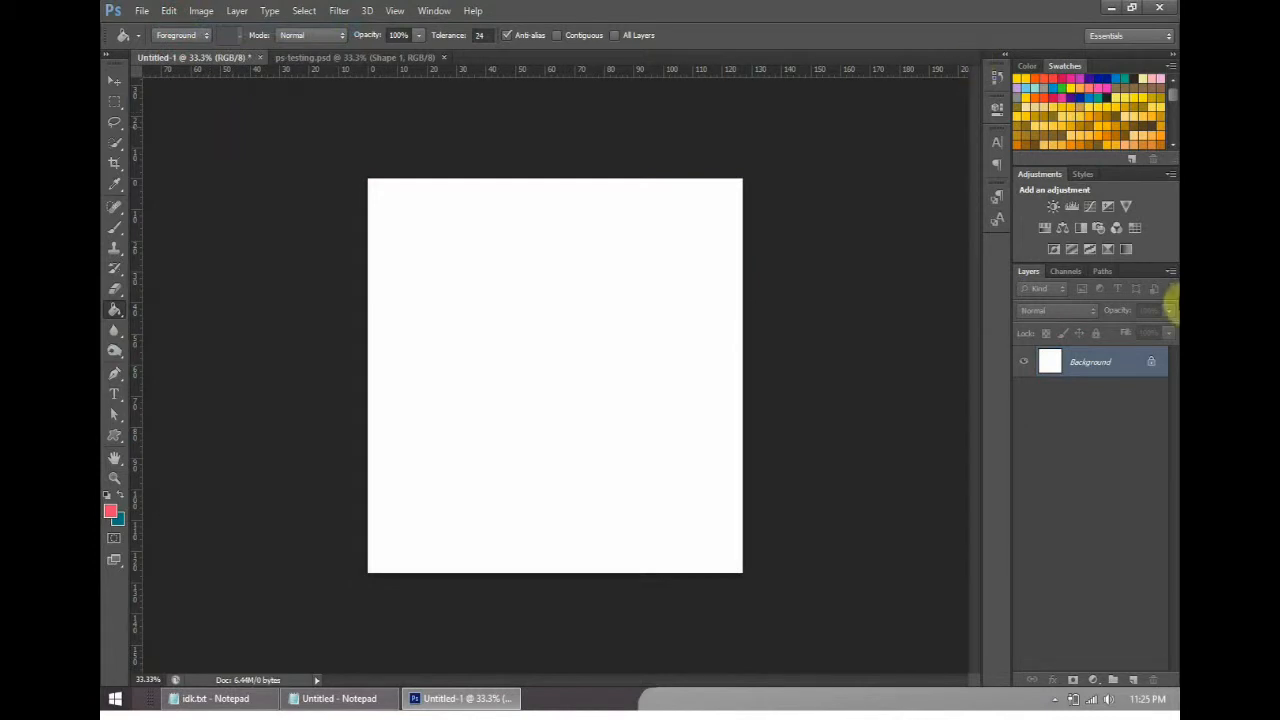
# - Convert the locked Background of the untitled document into a regular layer and activate the Paint Bucket Tool
pyautogui.doubleClick(1088, 363)
pyautogui.press('Return')
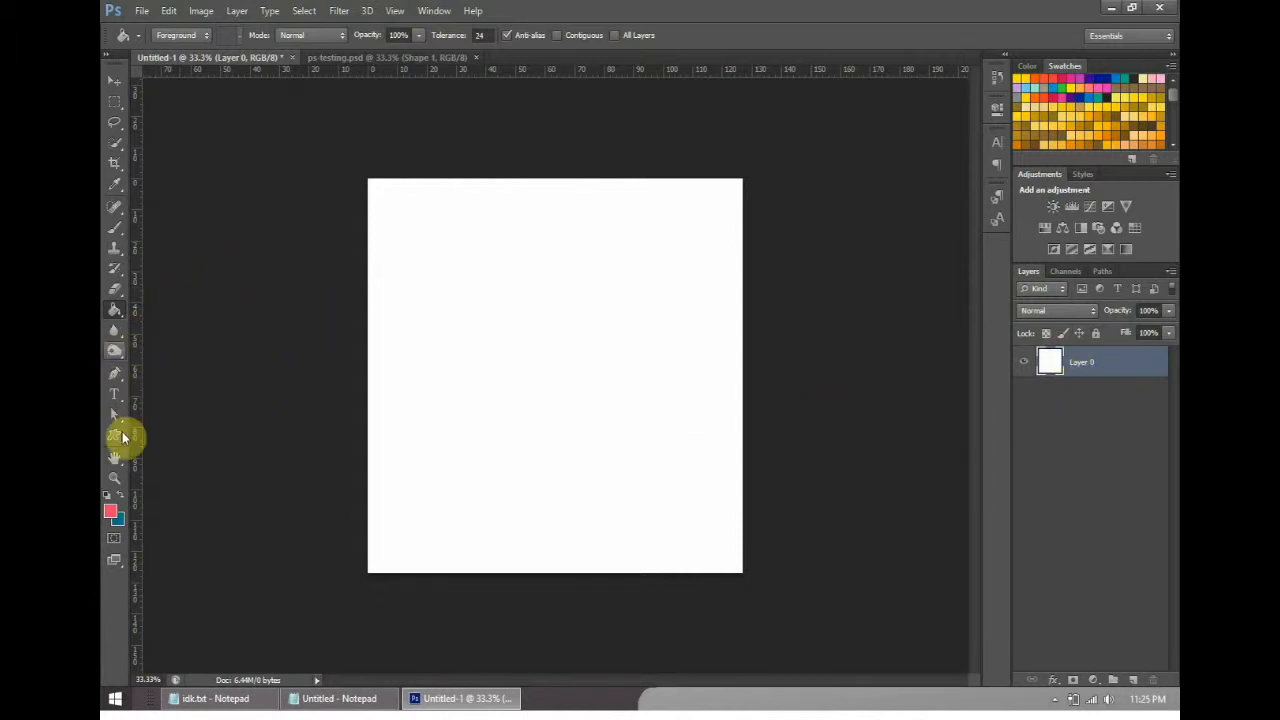
pyautogui.click(363, 57)
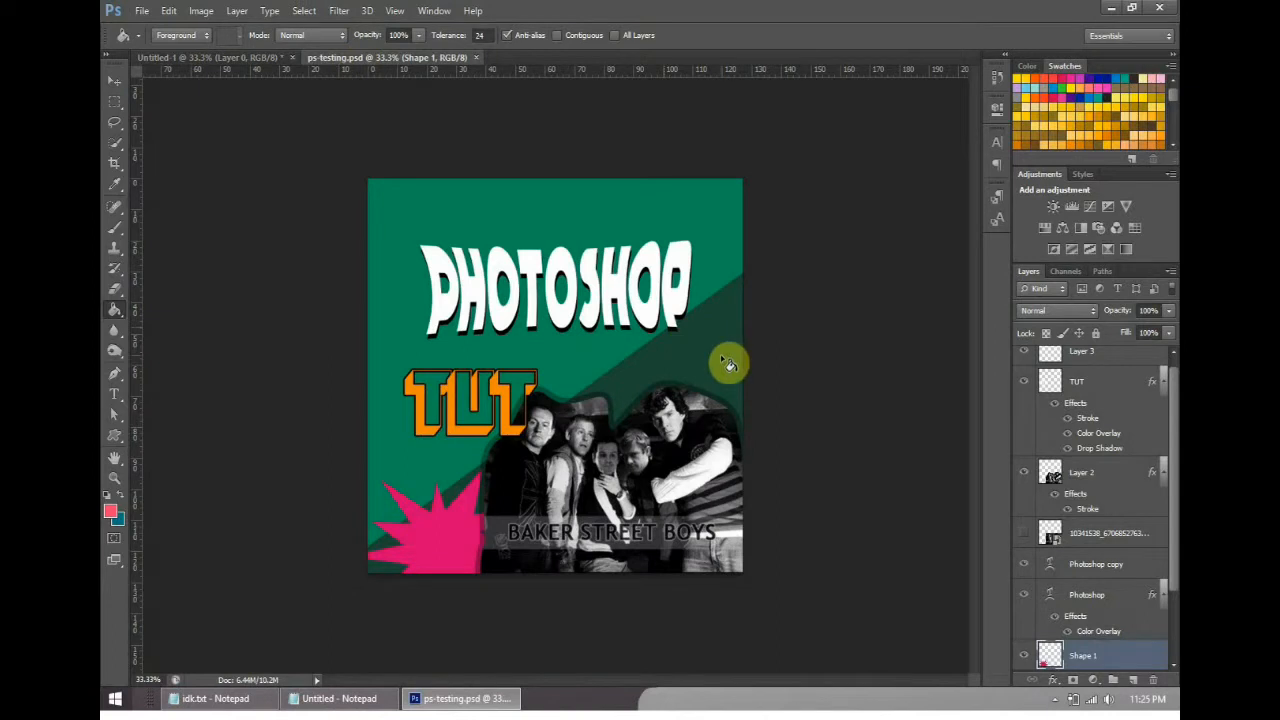
pyautogui.click(186, 58)
pyautogui.rightClick(115, 311)
pyautogui.click(152, 323)
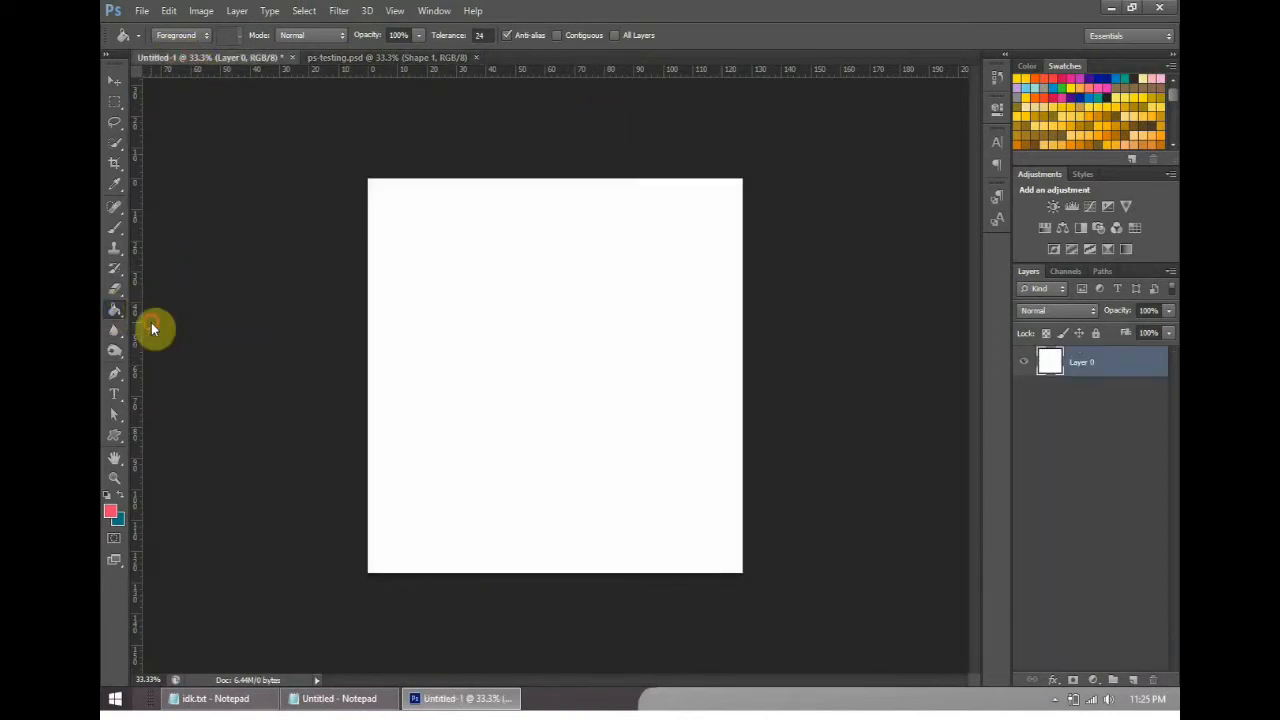
# - Browse the color swatches and the available swatch libraries, trying the Paint Color Swatches set
pyautogui.moveTo(1176, 107)
pyautogui.mouseDown()
pyautogui.moveTo(1172, 130)
pyautogui.moveTo(1172, 82)
pyautogui.mouseUp()
pyautogui.click(1171, 66)
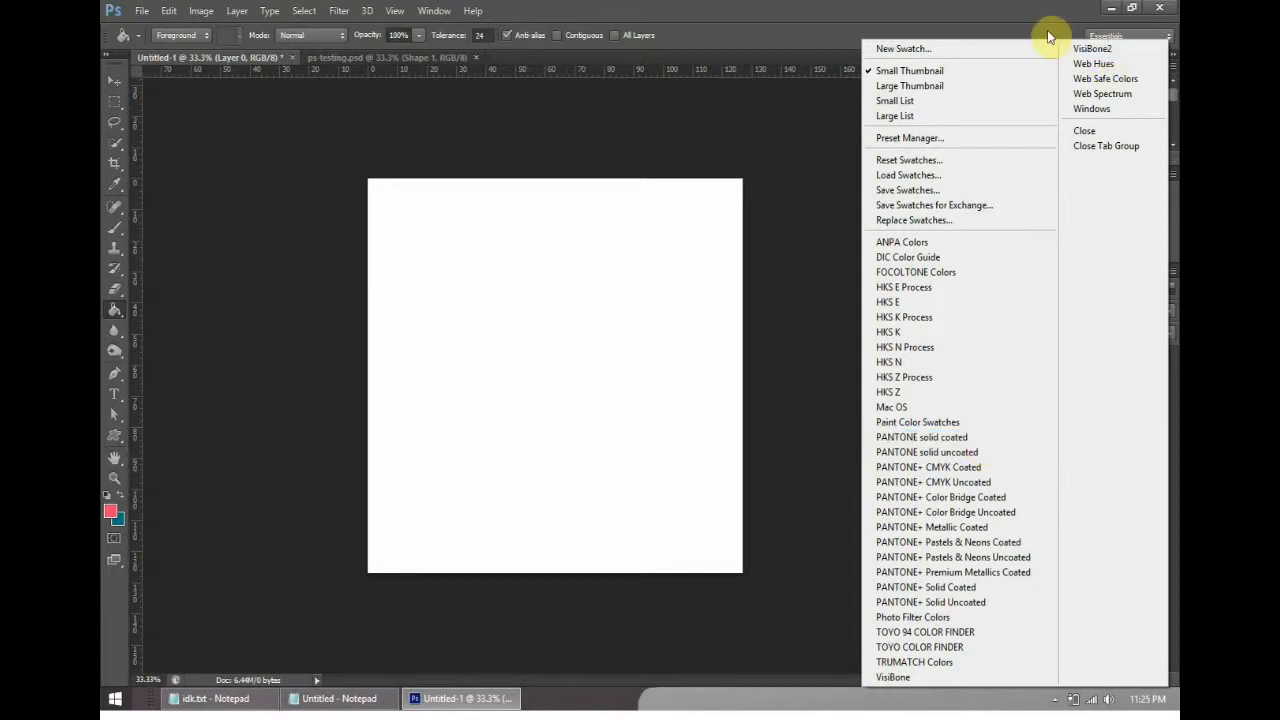
pyautogui.click(976, 421)
pyautogui.click(800, 208)
pyautogui.moveTo(1173, 95)
pyautogui.mouseDown()
pyautogui.moveTo(1175, 125)
pyautogui.moveTo(1171, 82)
pyautogui.mouseUp()
# - Show the color sliders, switch them to RGB and return them to HSB
pyautogui.click(1027, 66)
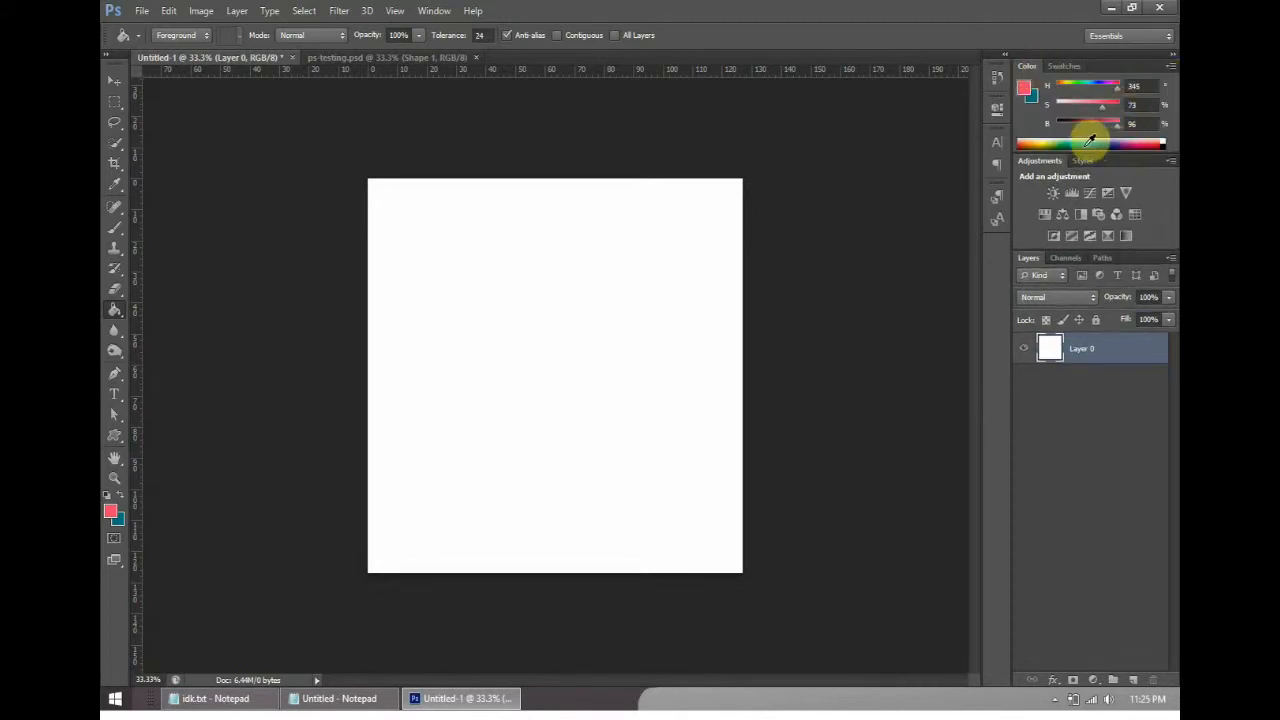
pyautogui.click(1169, 67)
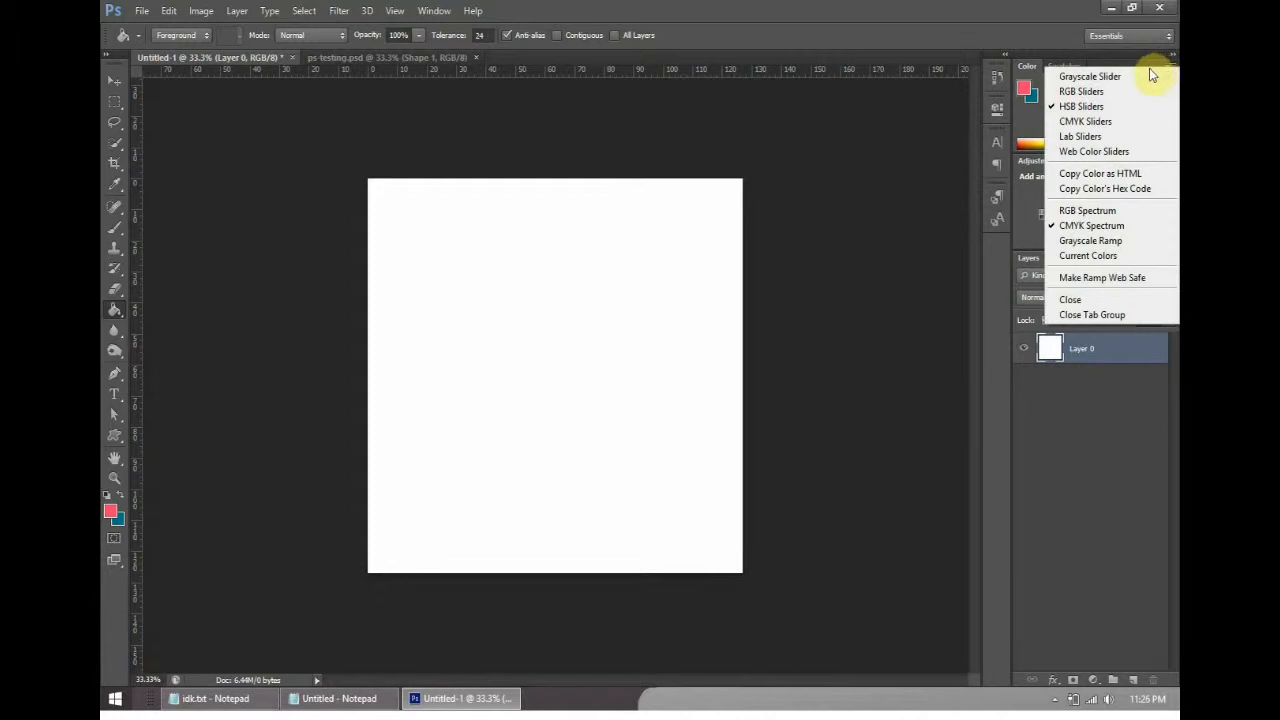
pyautogui.click(1030, 122)
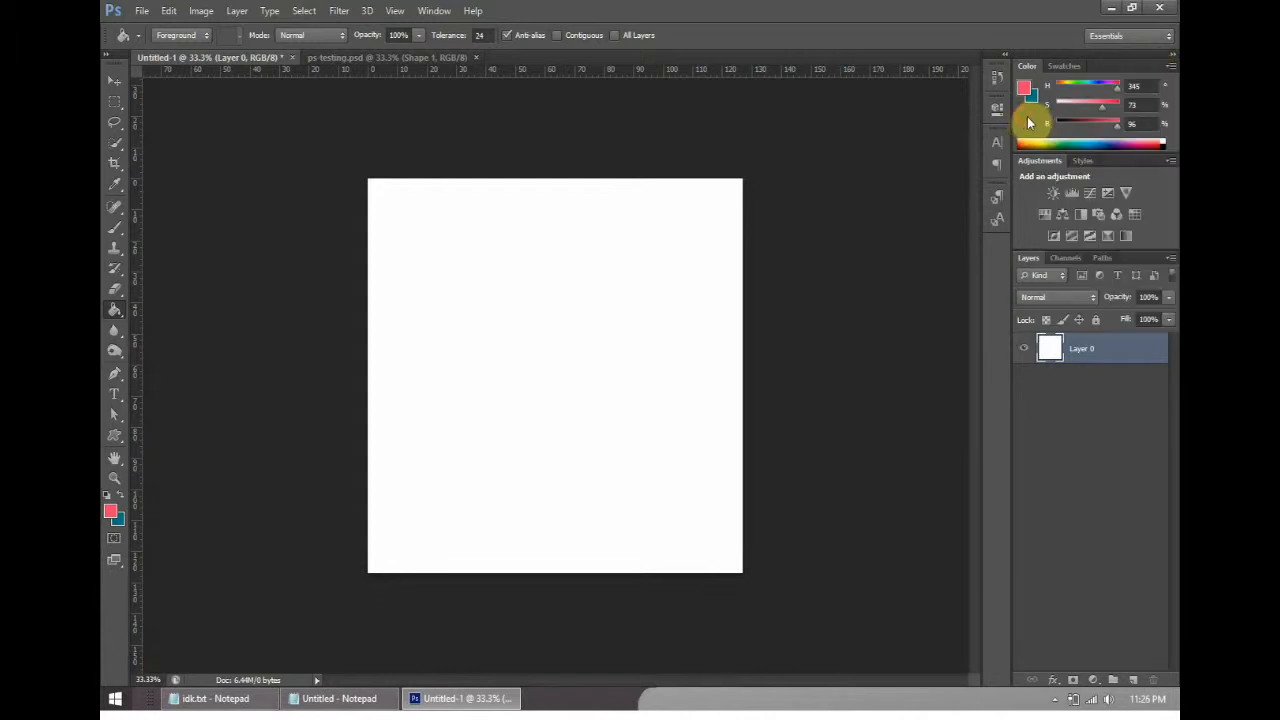
pyautogui.click(1169, 67)
pyautogui.click(1118, 92)
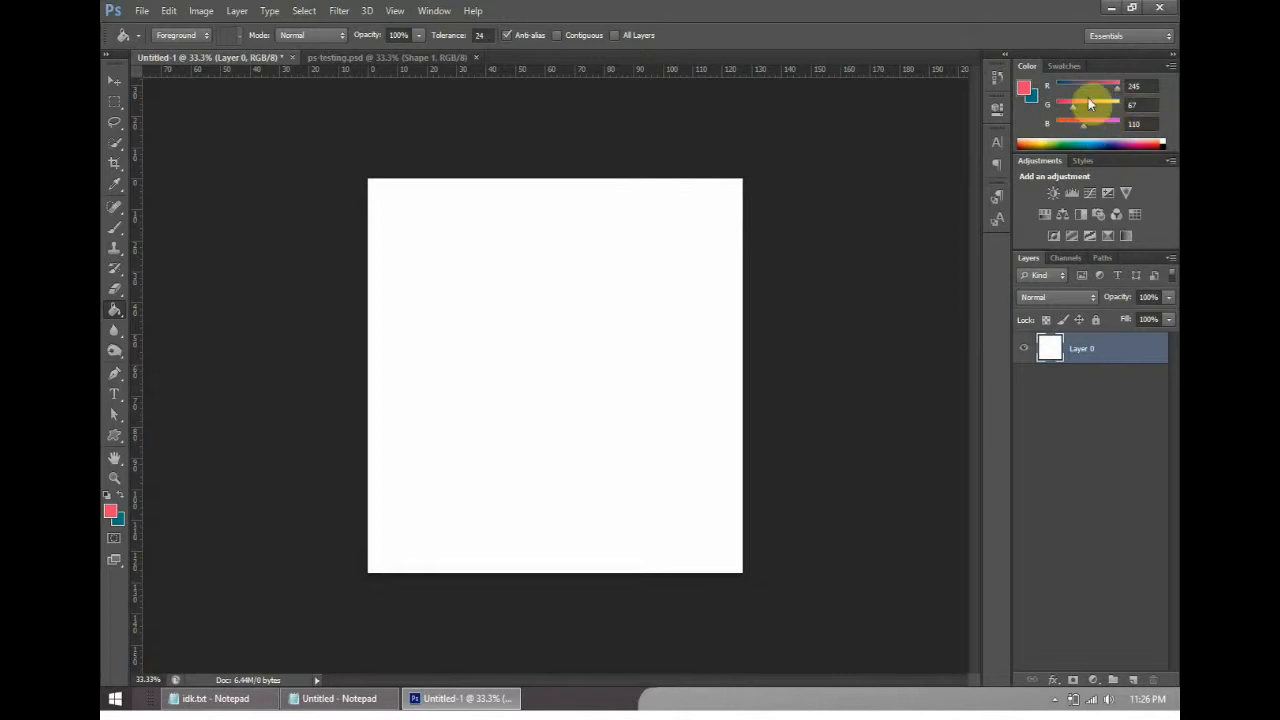
pyautogui.click(1170, 66)
pyautogui.click(1115, 106)
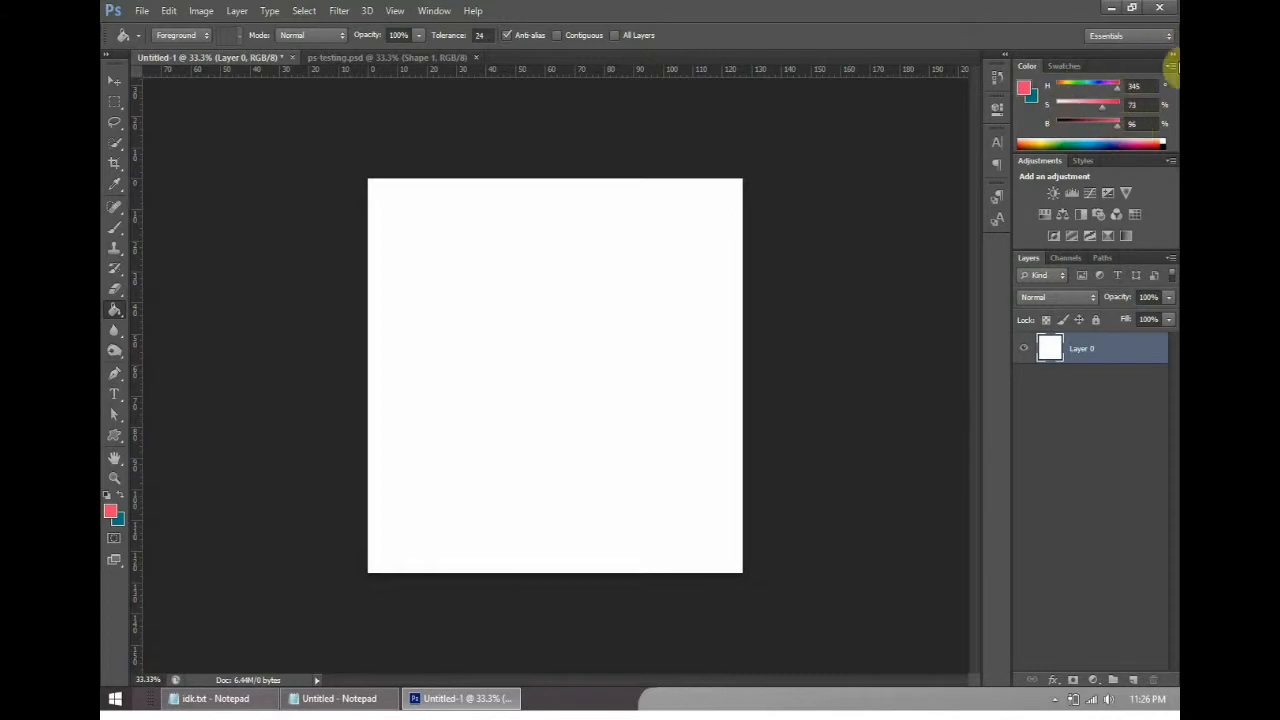
# - Sample the green background of ps-testing.psd from its bottom layer with the Eyedropper Tool as the foreground color
pyautogui.click(1065, 66)
pyautogui.moveTo(1173, 80); pyautogui.dragTo(1177, 121)
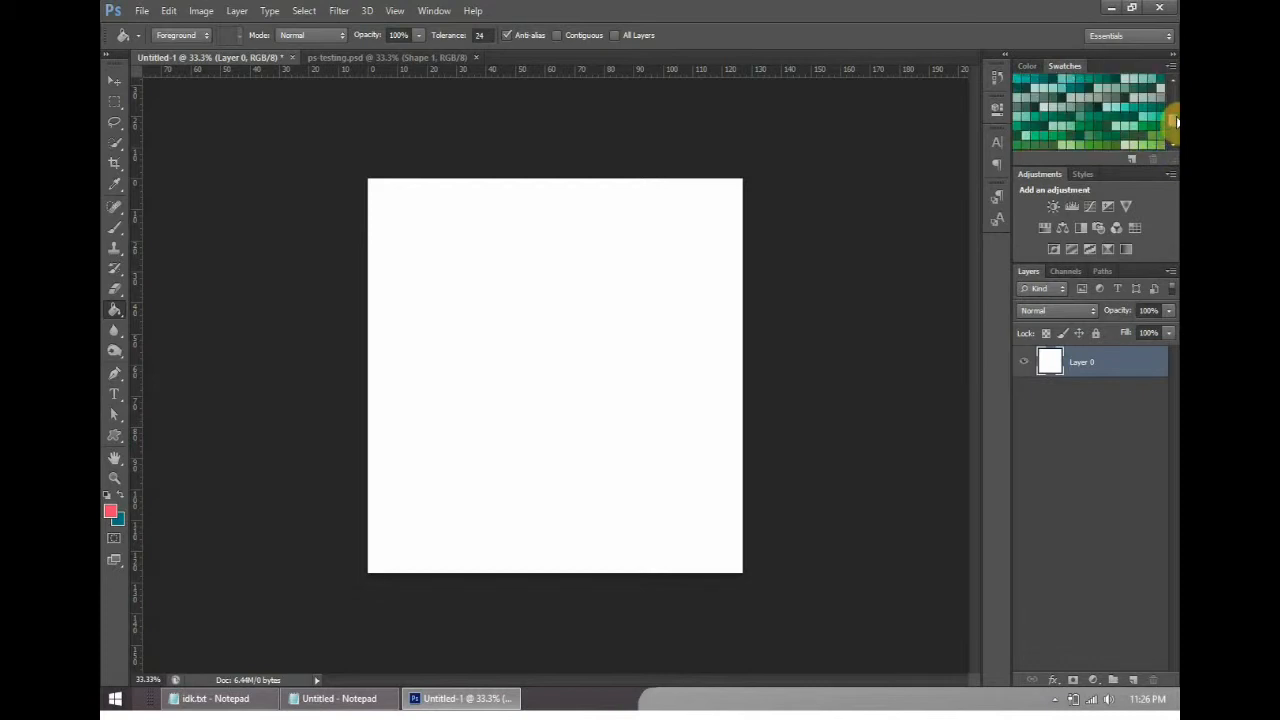
pyautogui.click(337, 57)
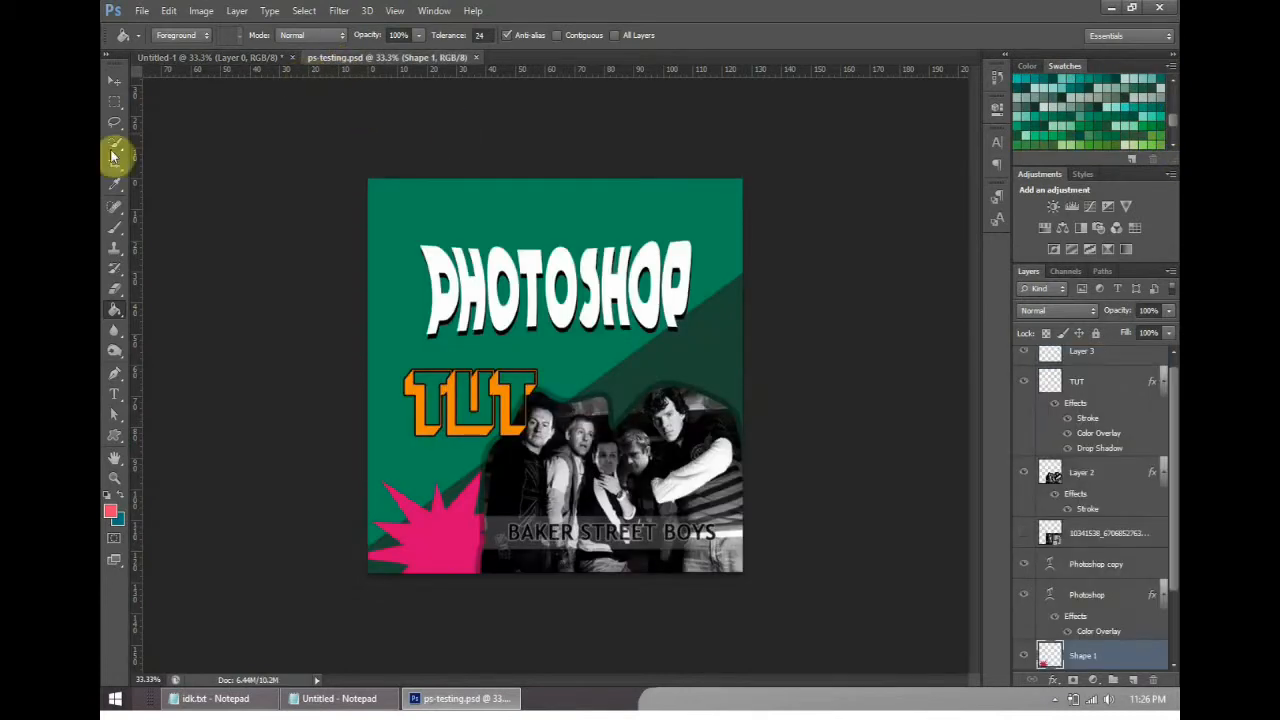
pyautogui.click(114, 183)
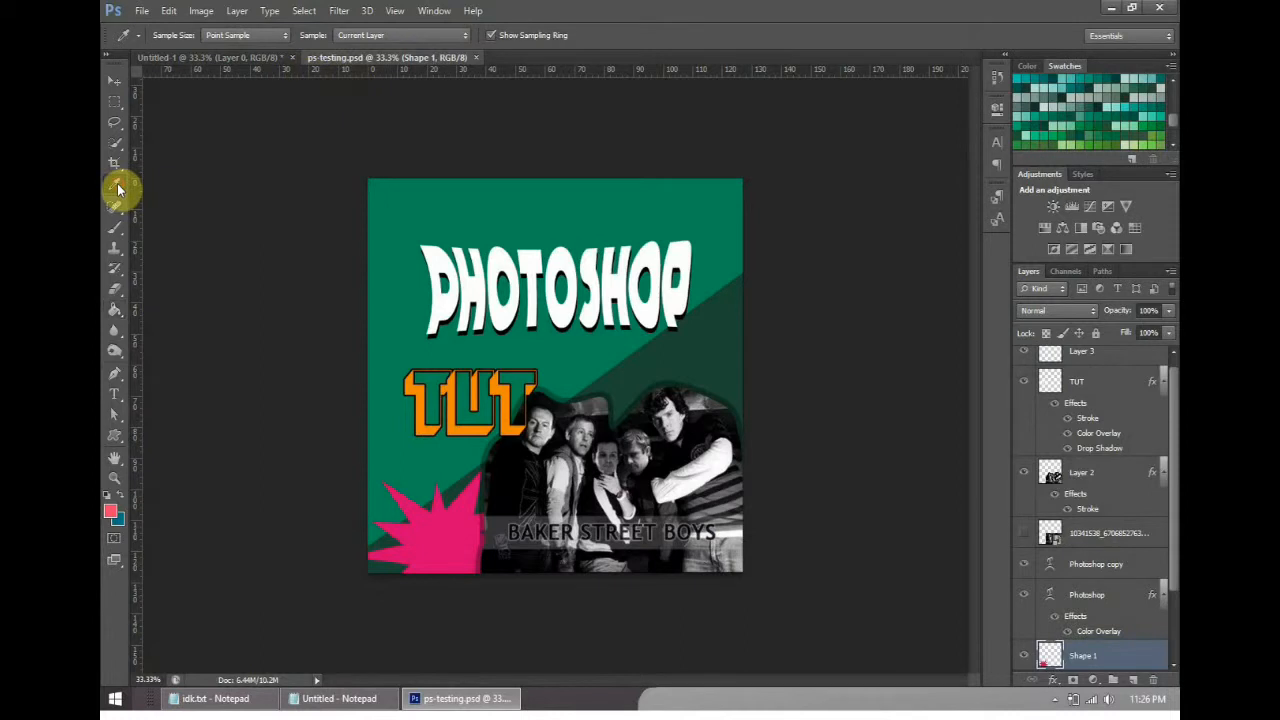
pyautogui.click(430, 192)
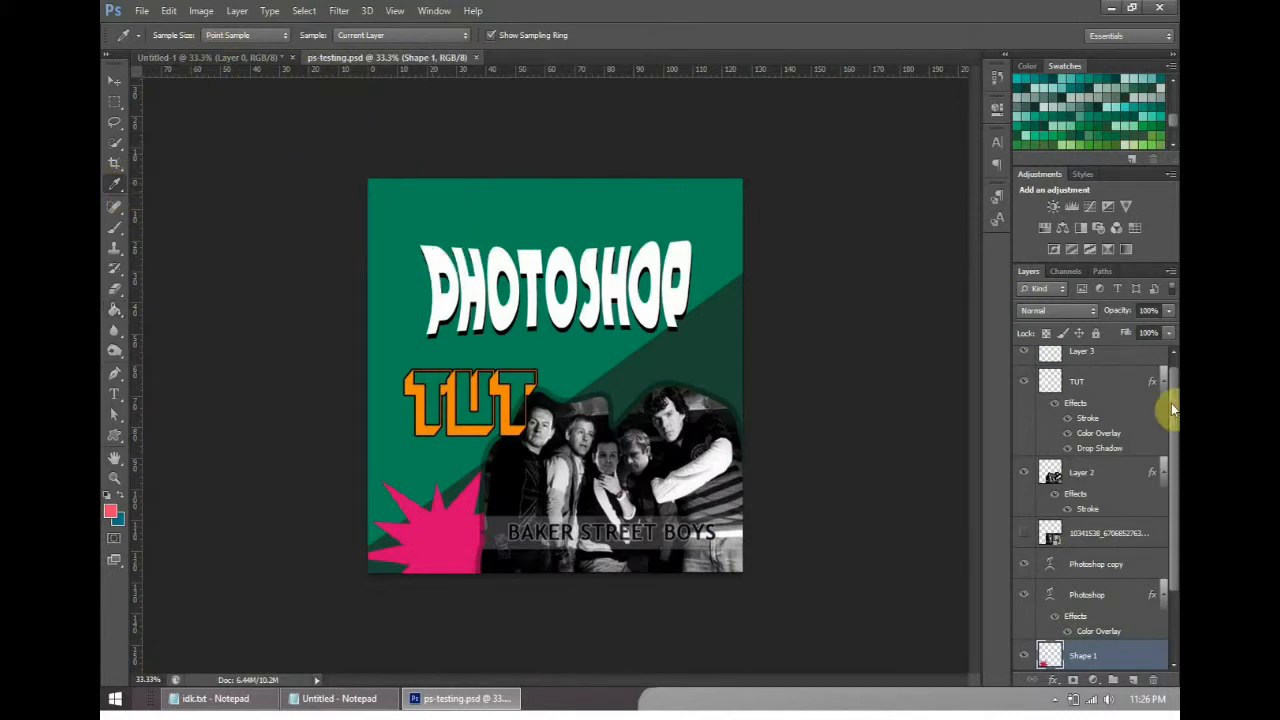
pyautogui.moveTo(1172, 415); pyautogui.dragTo(1171, 457)
pyautogui.click(1120, 651)
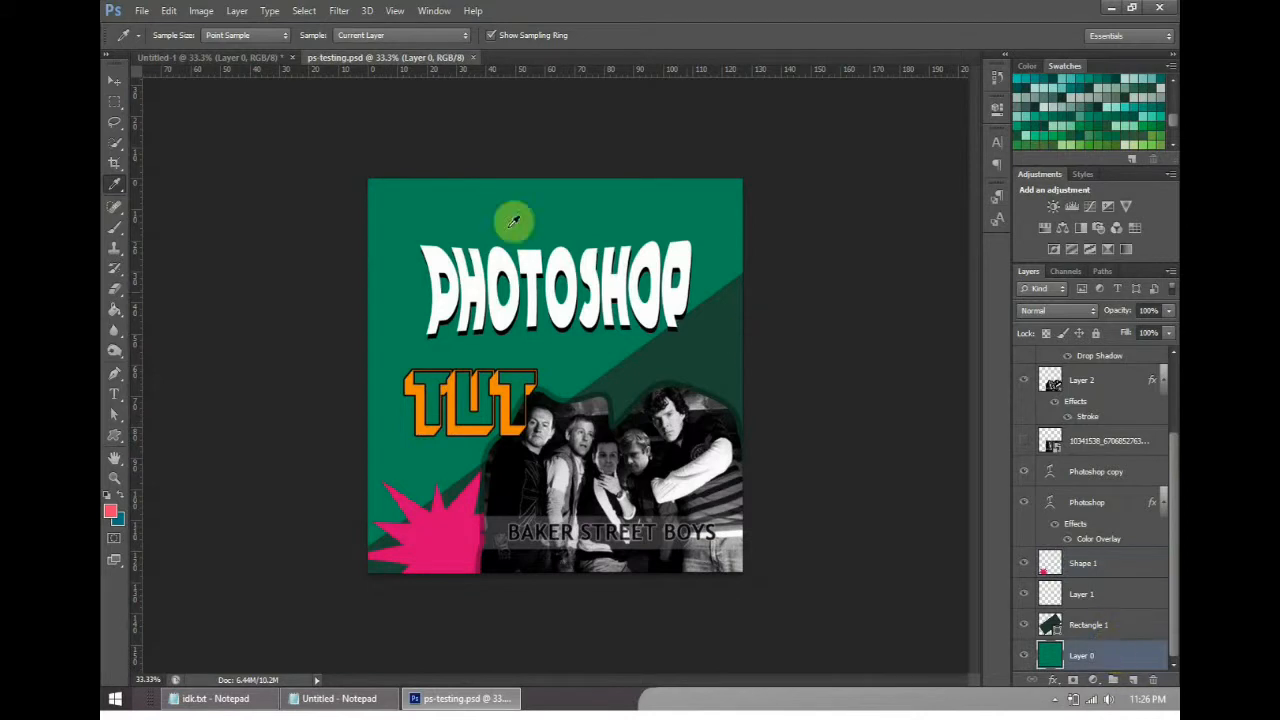
pyautogui.click(448, 217)
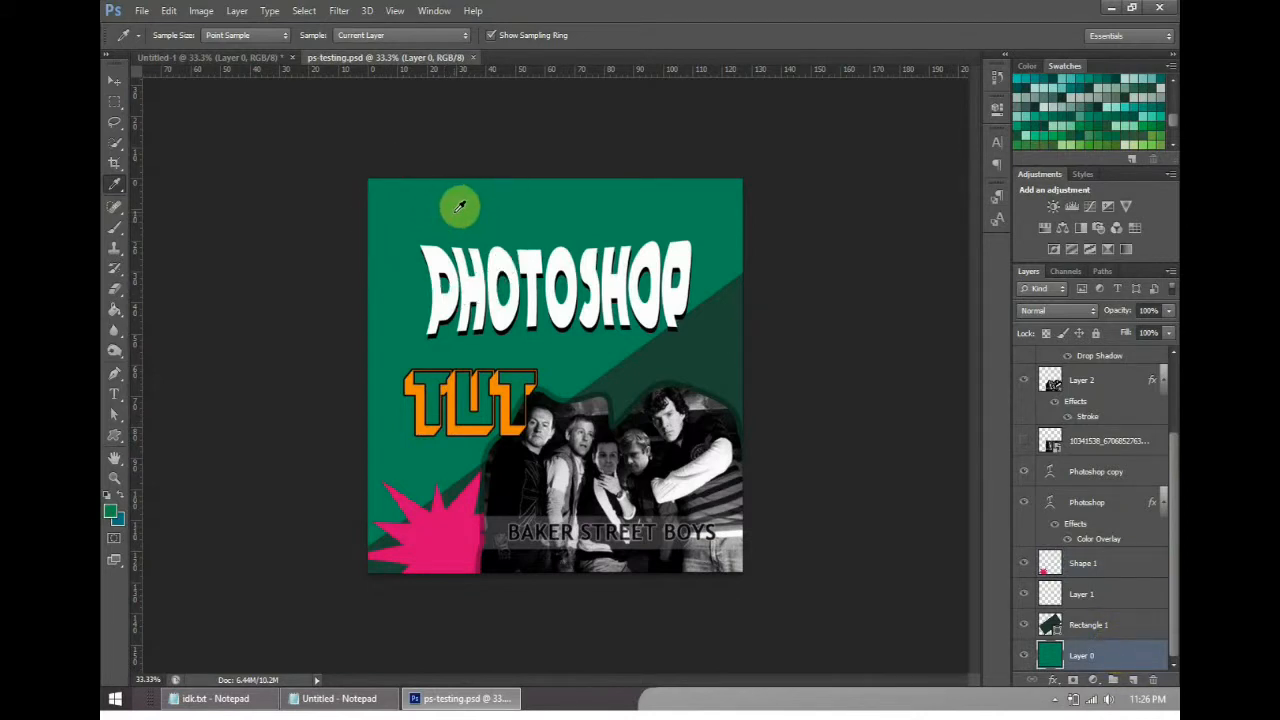
# - Fill the white layer of the untitled document with the sampled green using the Paint Bucket Tool
pyautogui.click(210, 58)
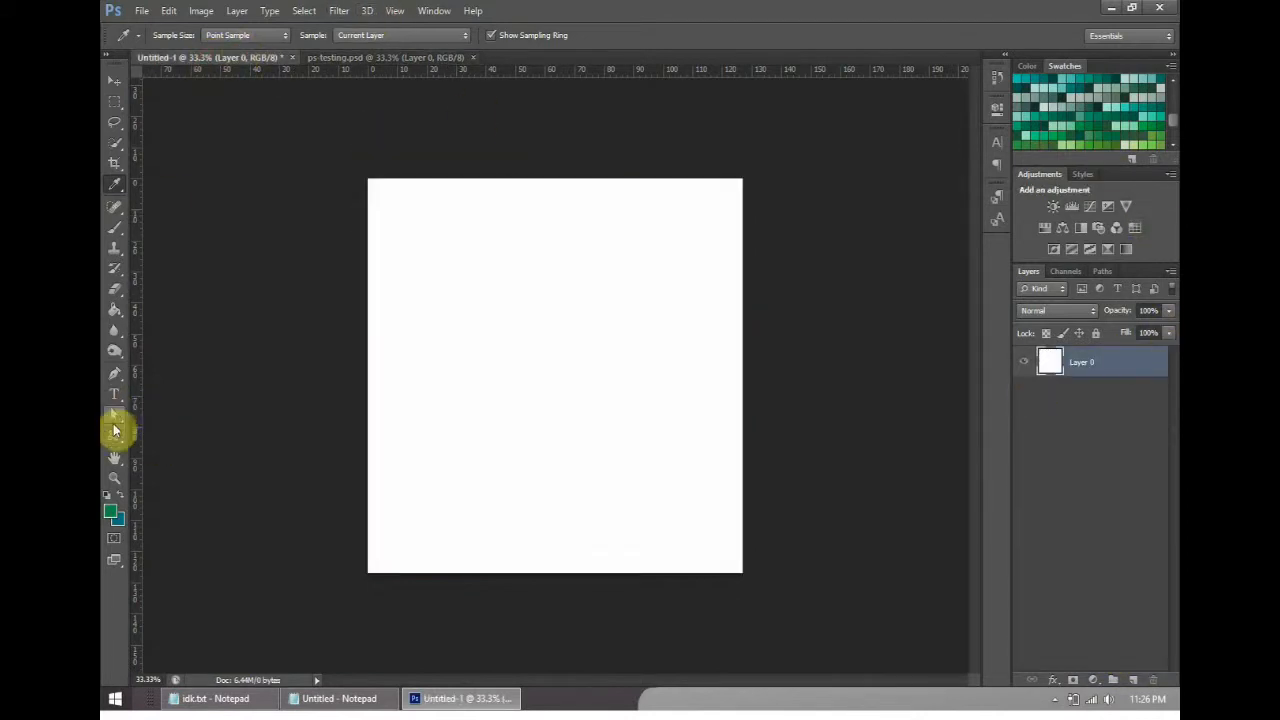
pyautogui.click(114, 310)
pyautogui.click(551, 306)
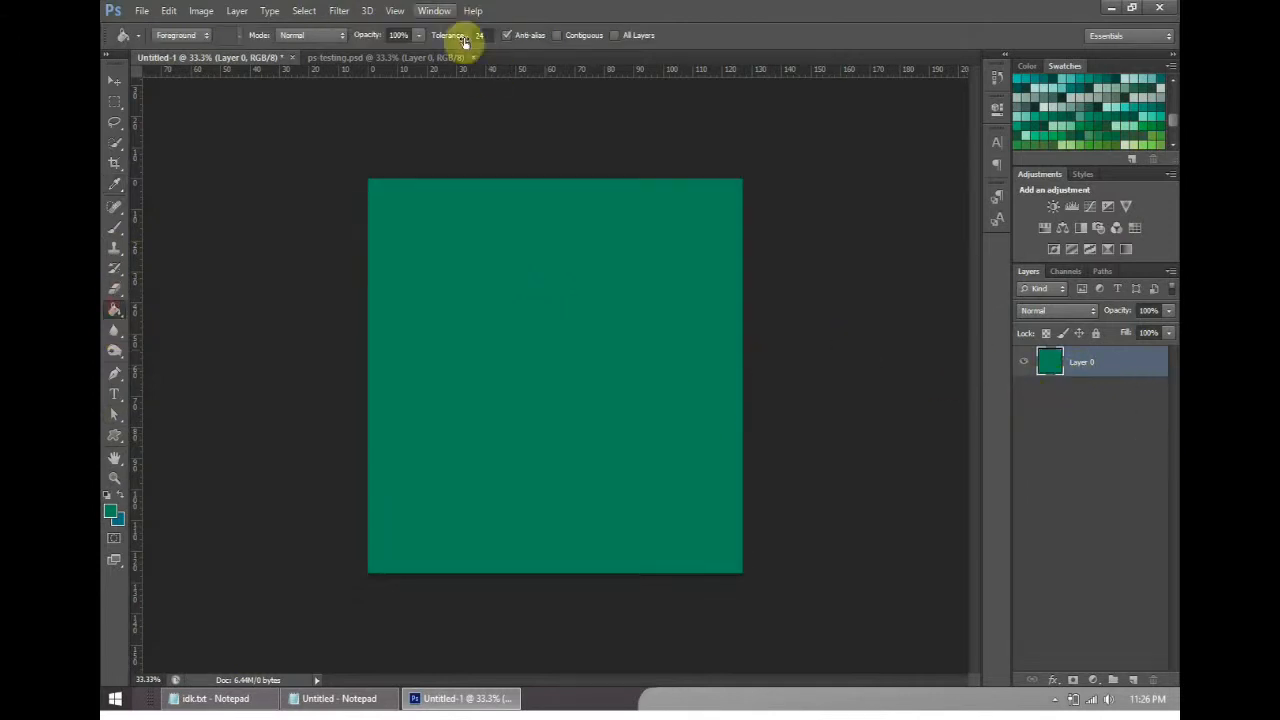
# - Draw a green rectangle shape about 1320 by 663 px across the lower half of the untitled document's canvas
pyautogui.click(423, 57)
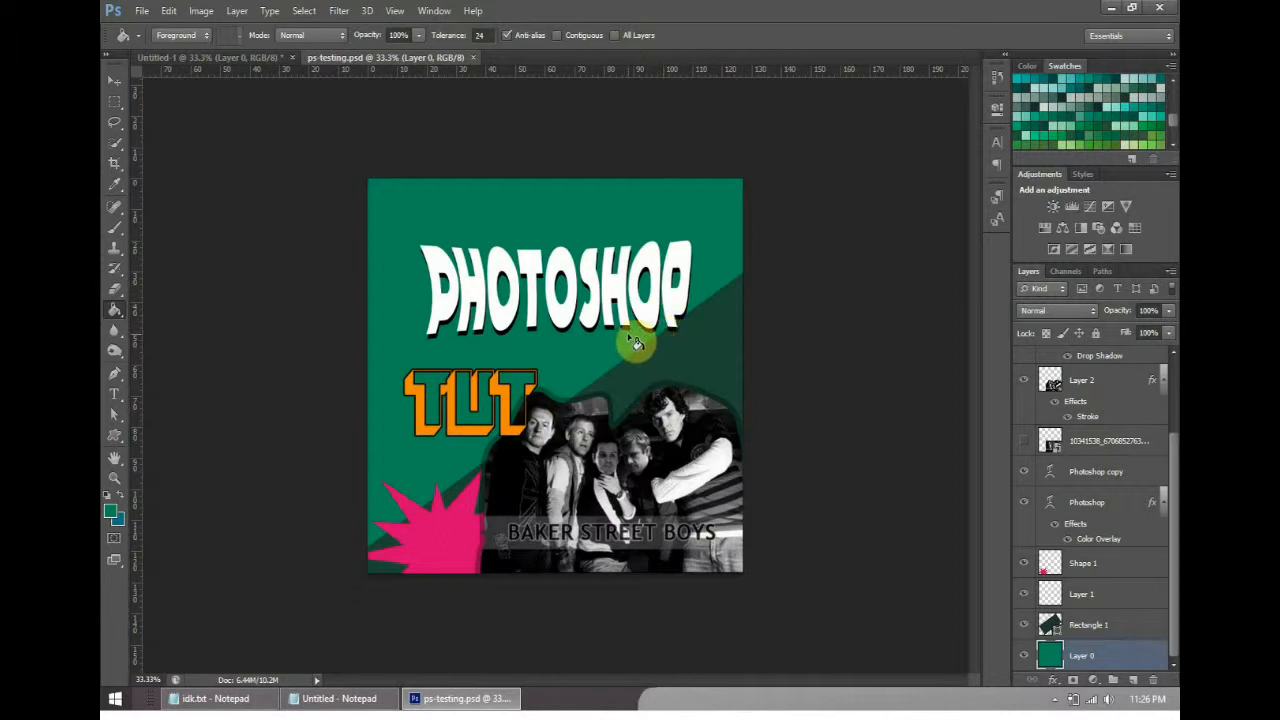
pyautogui.click(230, 57)
pyautogui.click(120, 439)
pyautogui.click(184, 434)
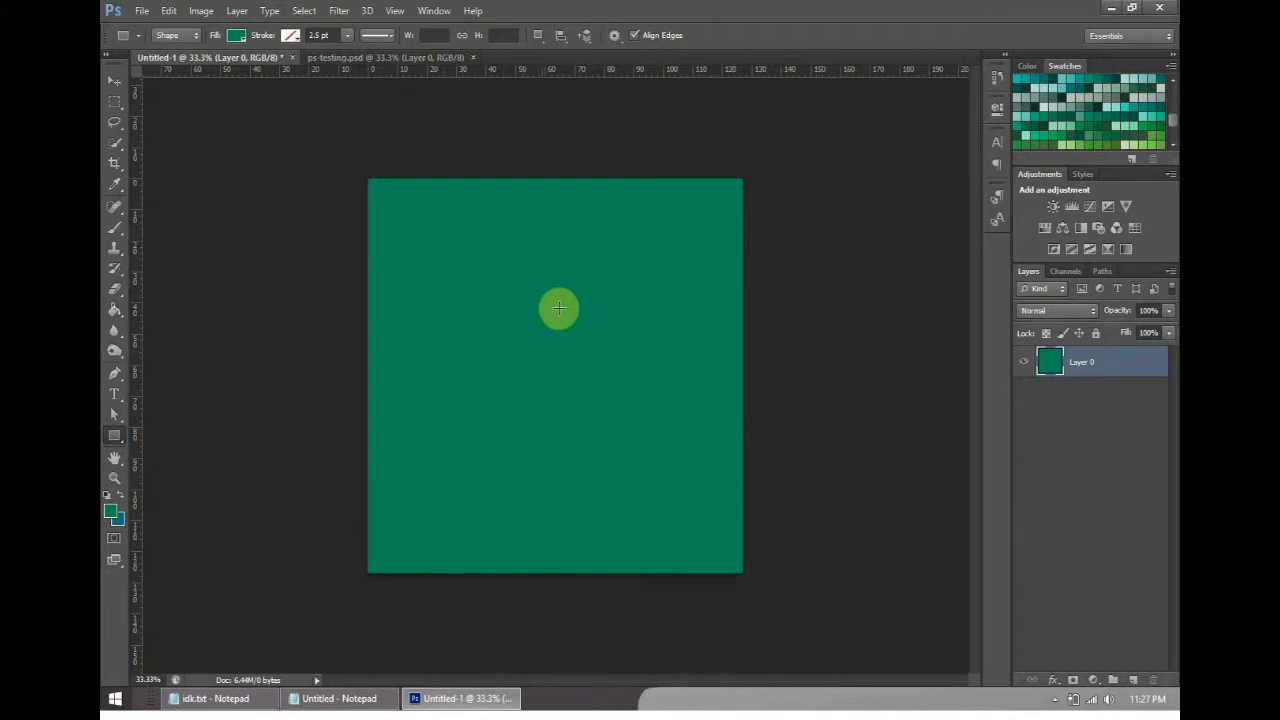
pyautogui.moveTo(399, 340); pyautogui.dragTo(728, 514)
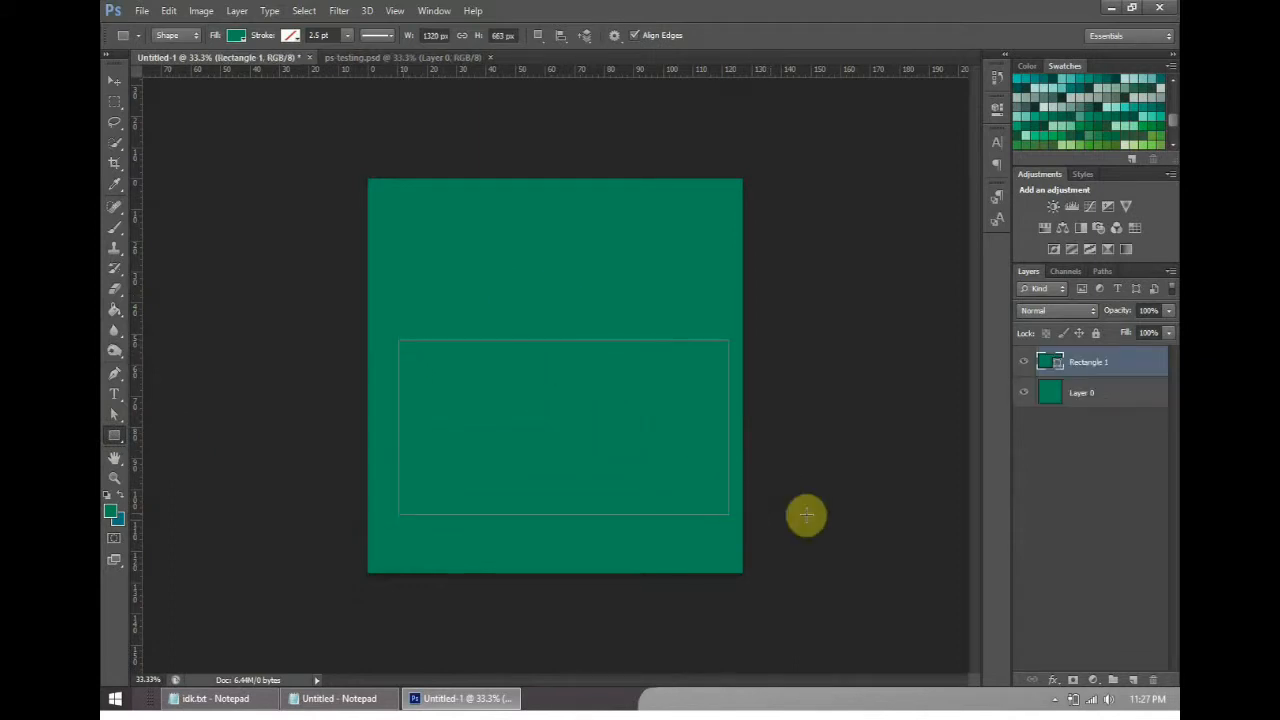
# - Switch the Rectangle Tool's drawing mode to Path and return it to Shape
pyautogui.click(172, 36)
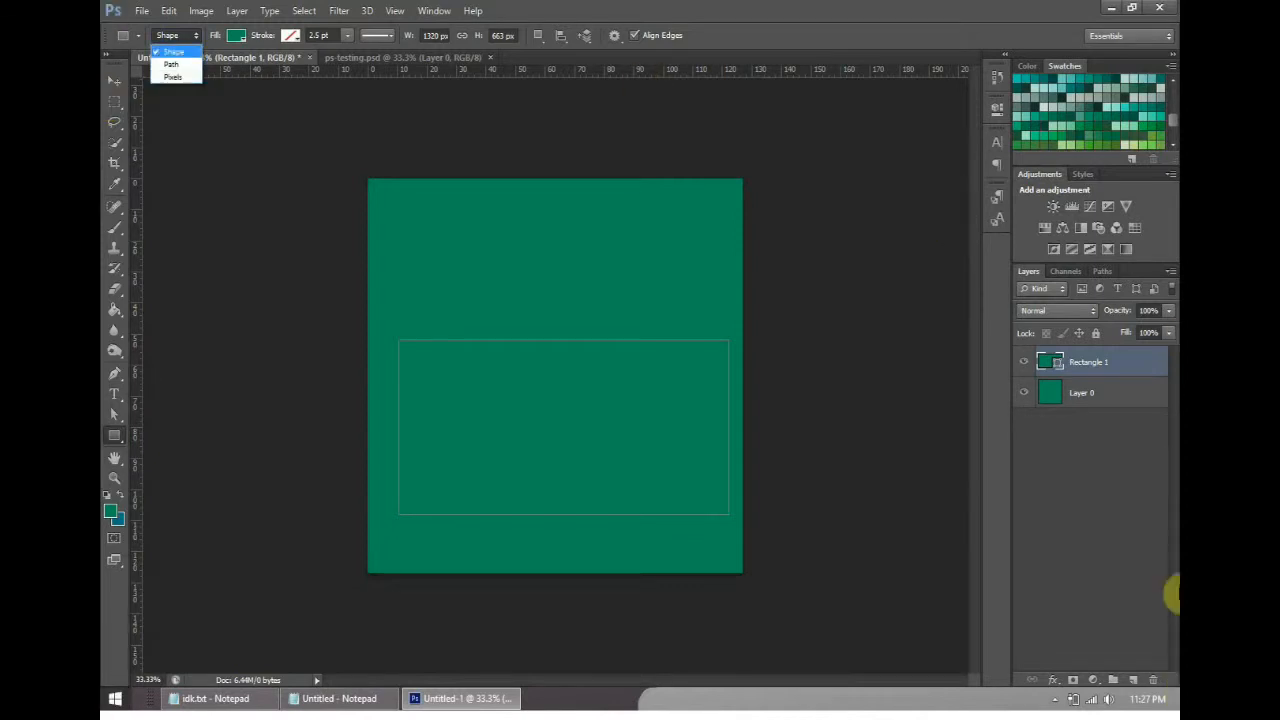
pyautogui.click(176, 64)
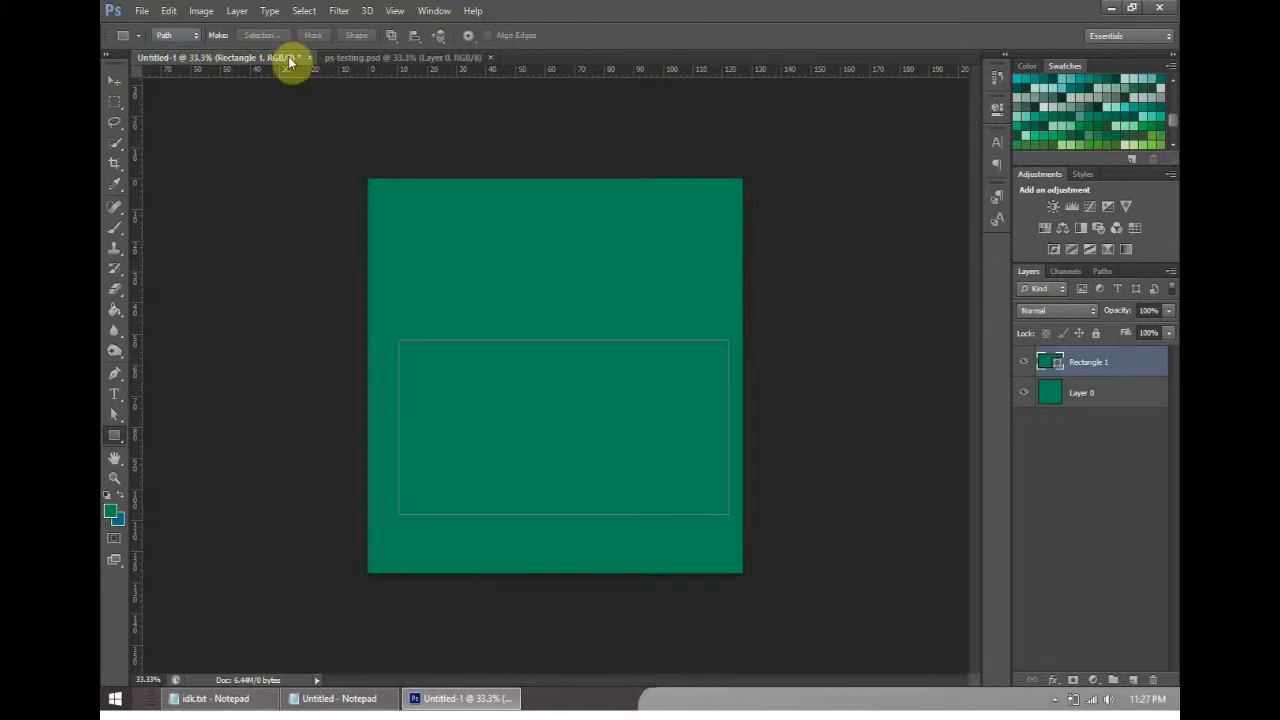
pyautogui.click(178, 36)
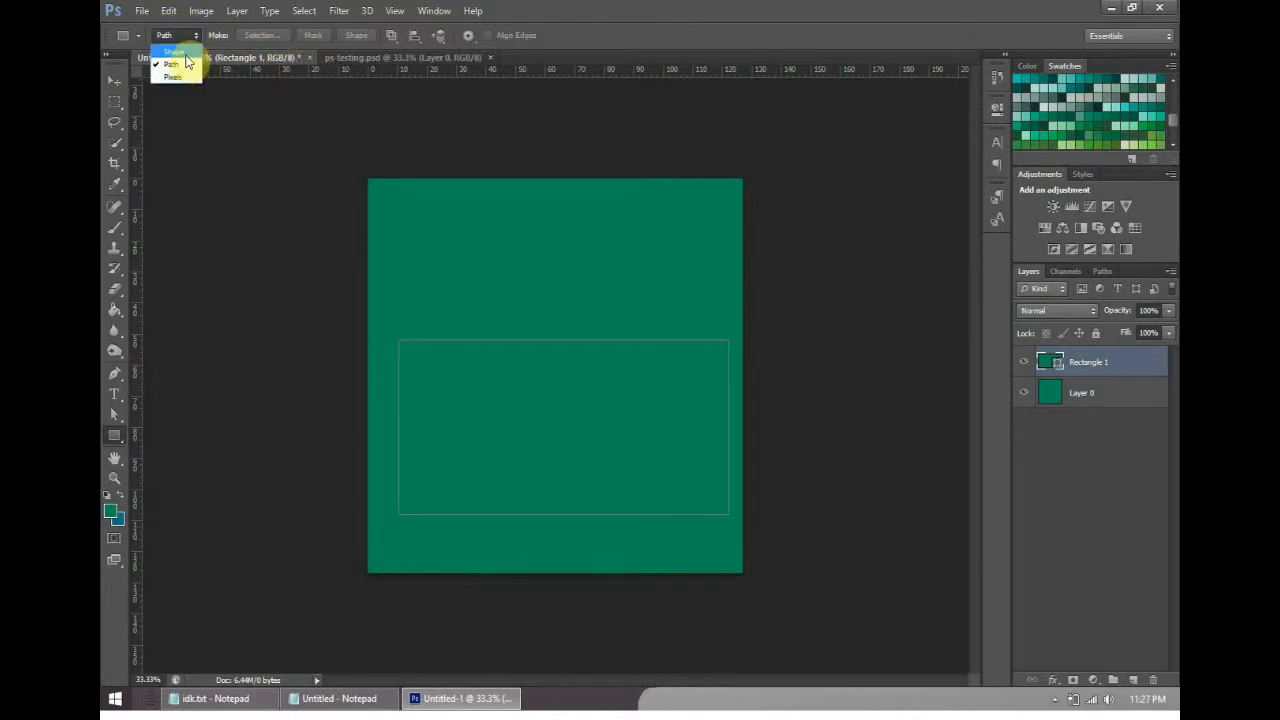
pyautogui.click(180, 52)
# - Fill the rectangle shape with a dark green swatch
pyautogui.click(290, 36)
pyautogui.click(292, 38)
pyautogui.click(235, 37)
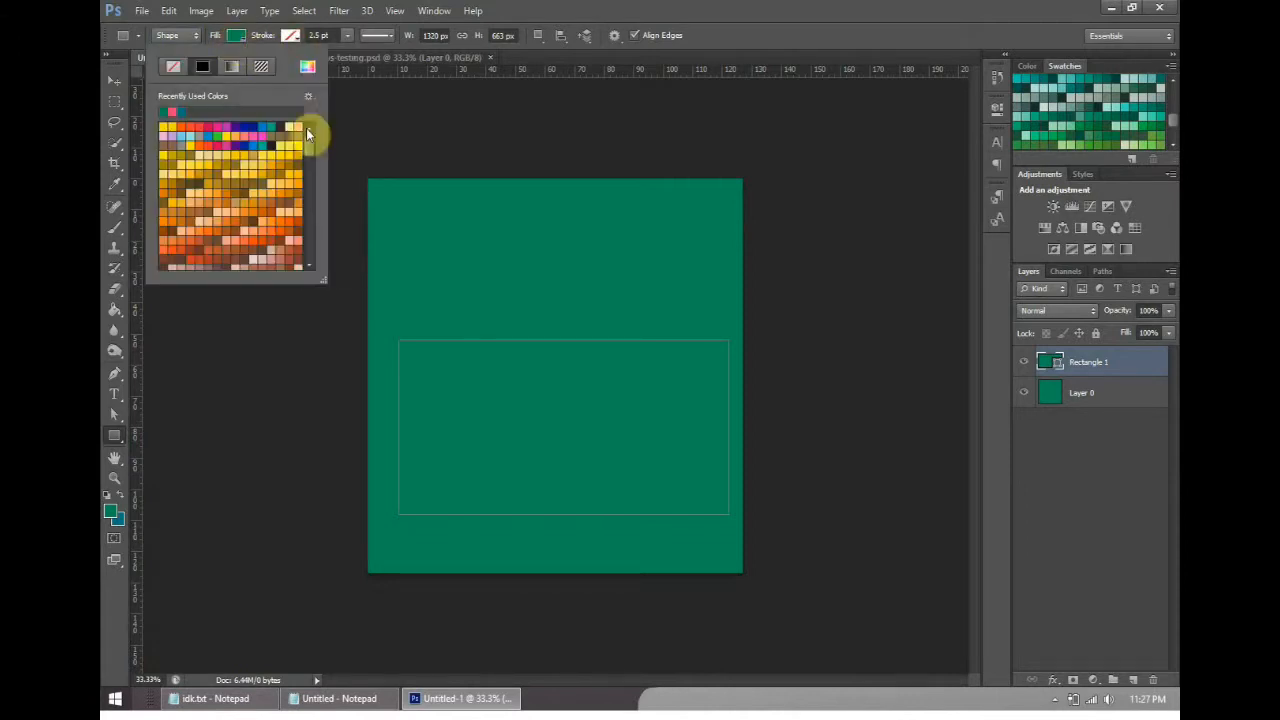
pyautogui.moveTo(311, 157); pyautogui.dragTo(311, 220)
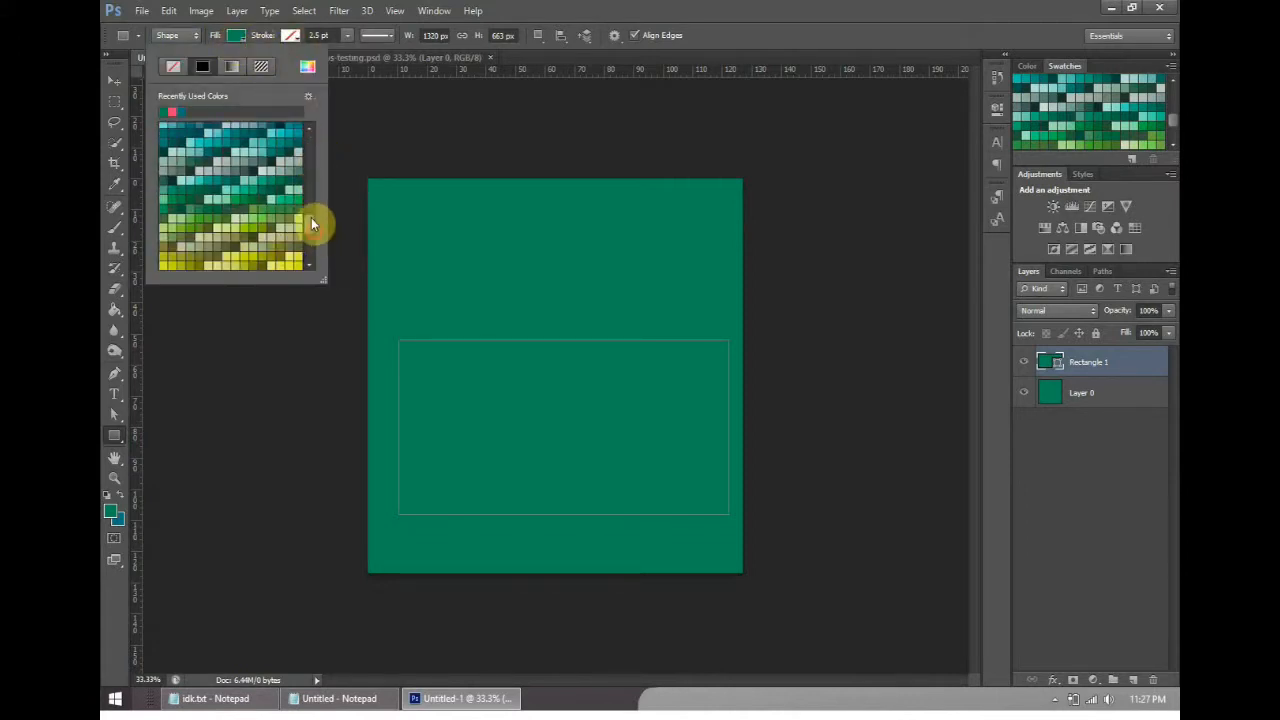
pyautogui.click(284, 188)
pyautogui.click(238, 40)
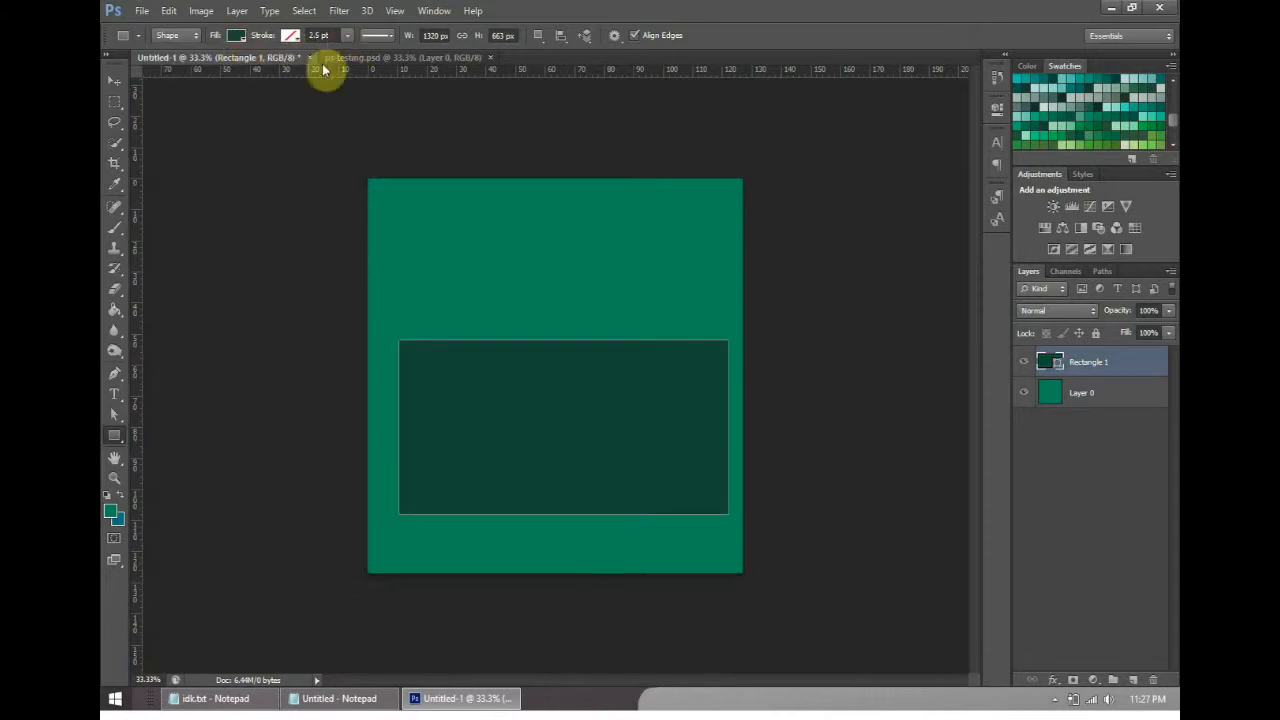
# - Transform the dark green rectangle to about 156% width, 155% height and -35.87° rotation, covering the canvas's lower-right half diagonally
pyautogui.click(116, 80)
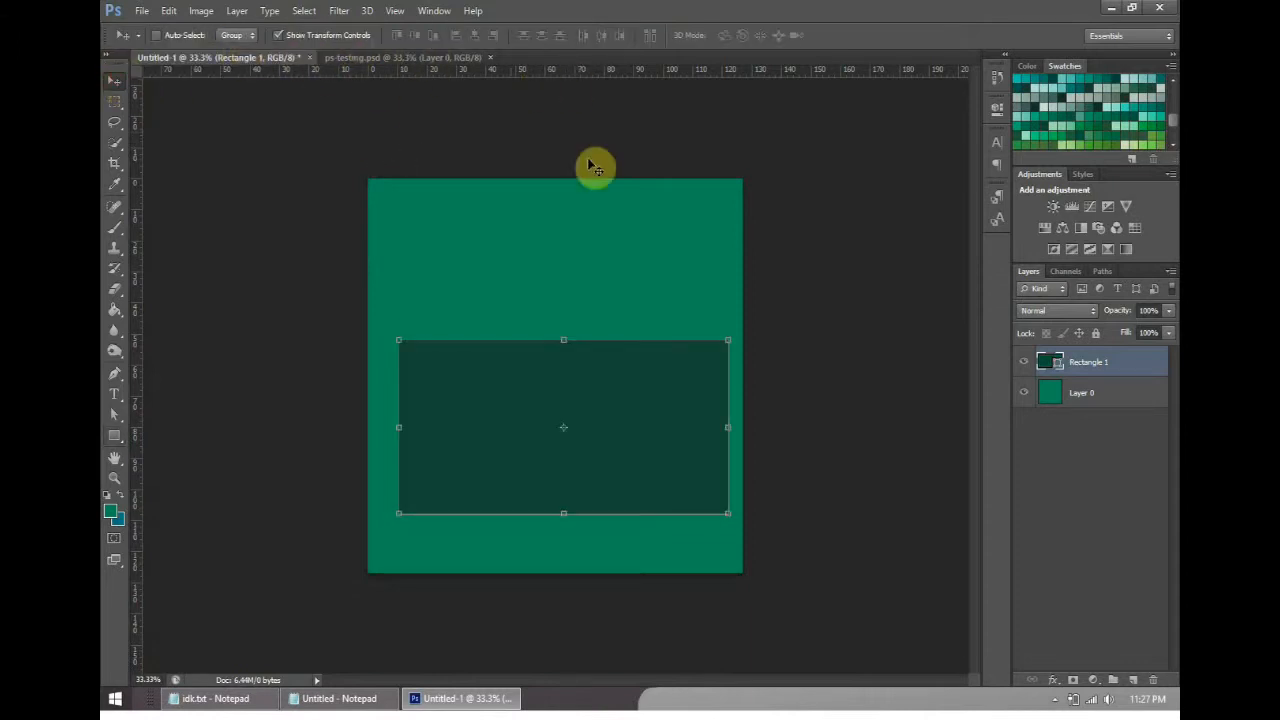
pyautogui.click(735, 340)
pyautogui.moveTo(735, 340); pyautogui.dragTo(705, 267)
pyautogui.moveTo(631, 389); pyautogui.dragTo(606, 532)
pyautogui.moveTo(652, 421); pyautogui.dragTo(820, 298)
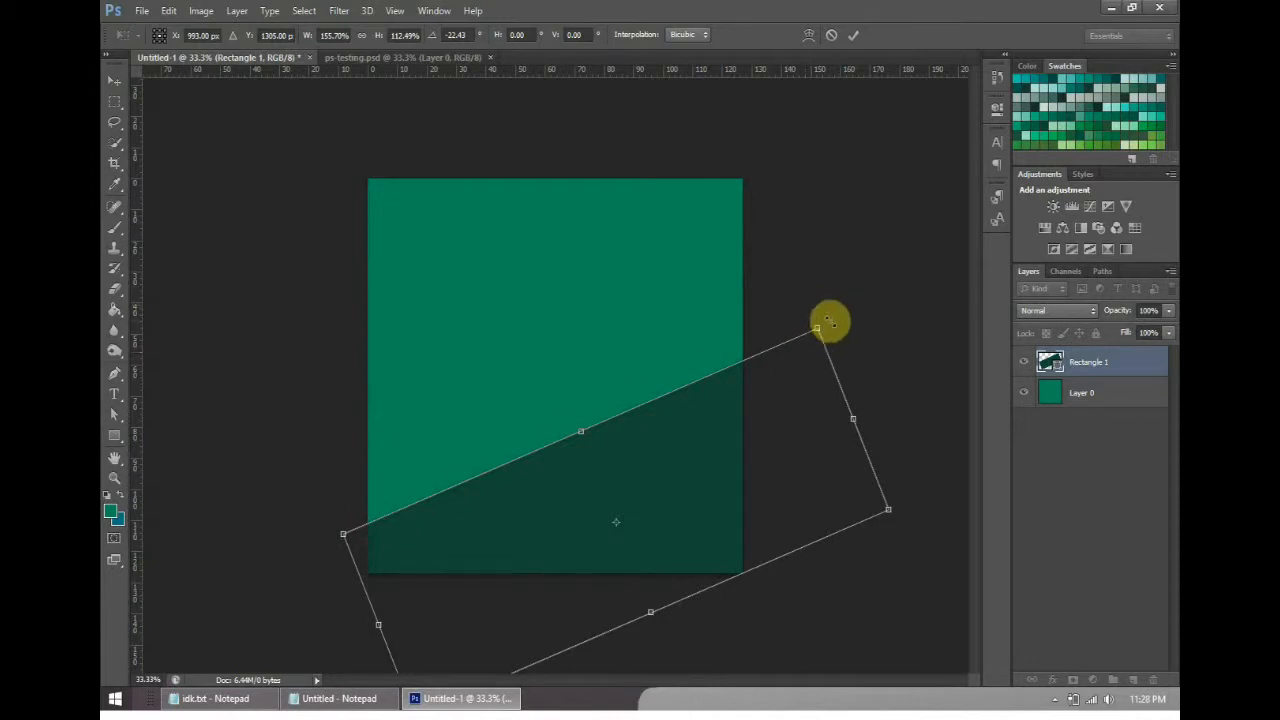
pyautogui.moveTo(800, 287); pyautogui.dragTo(729, 371)
pyautogui.moveTo(658, 557); pyautogui.dragTo(729, 606)
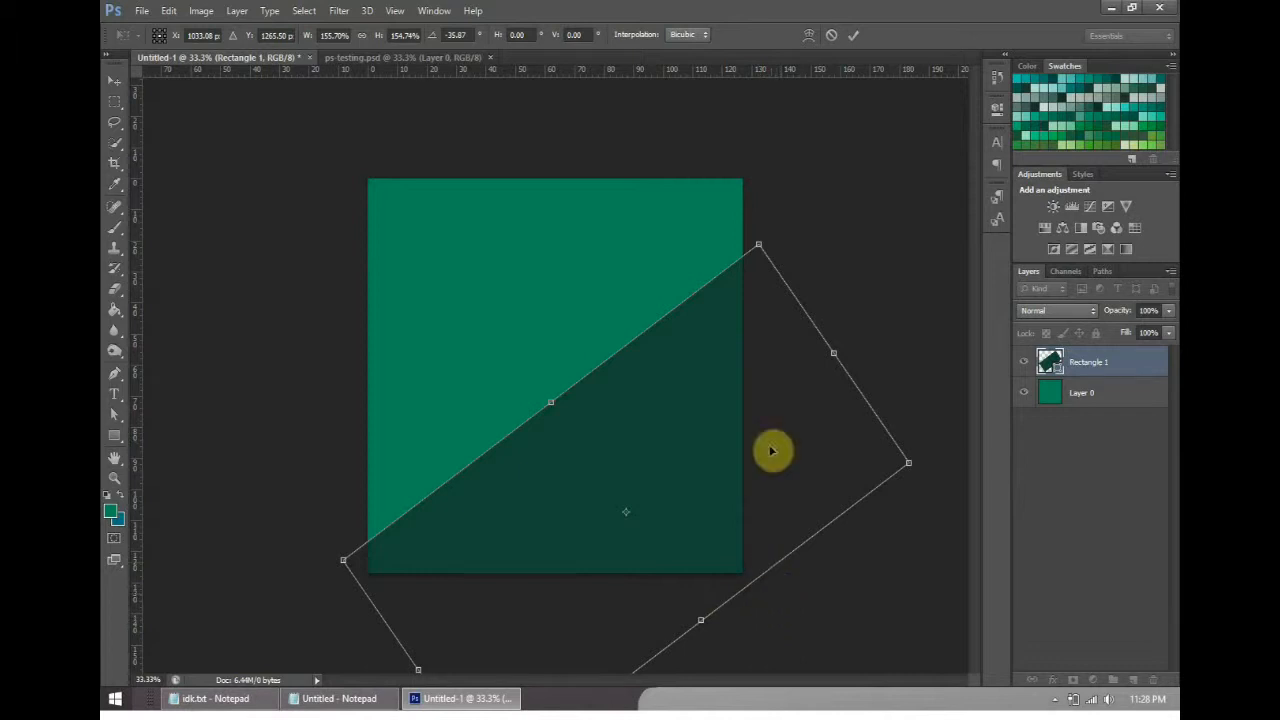
pyautogui.click(855, 38)
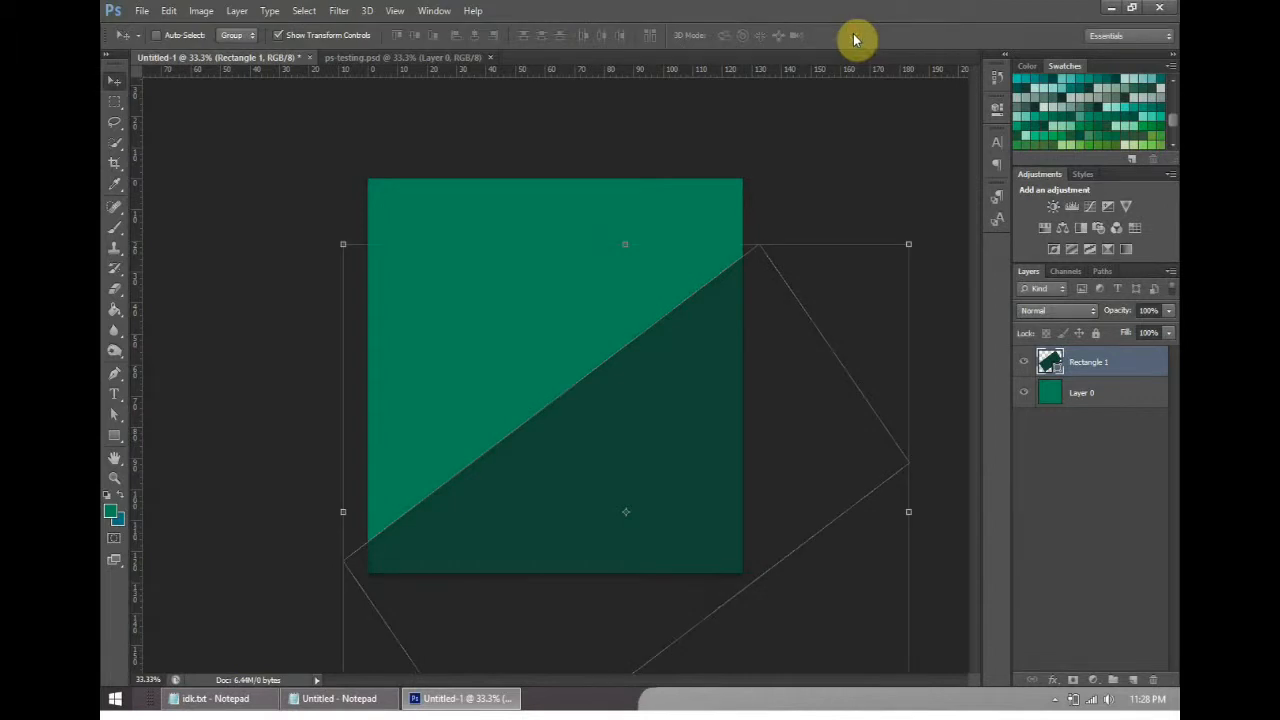
# - Add a new empty layer above Rectangle 1 with the default name, Normal mode and 100% opacity
pyautogui.click(237, 11)
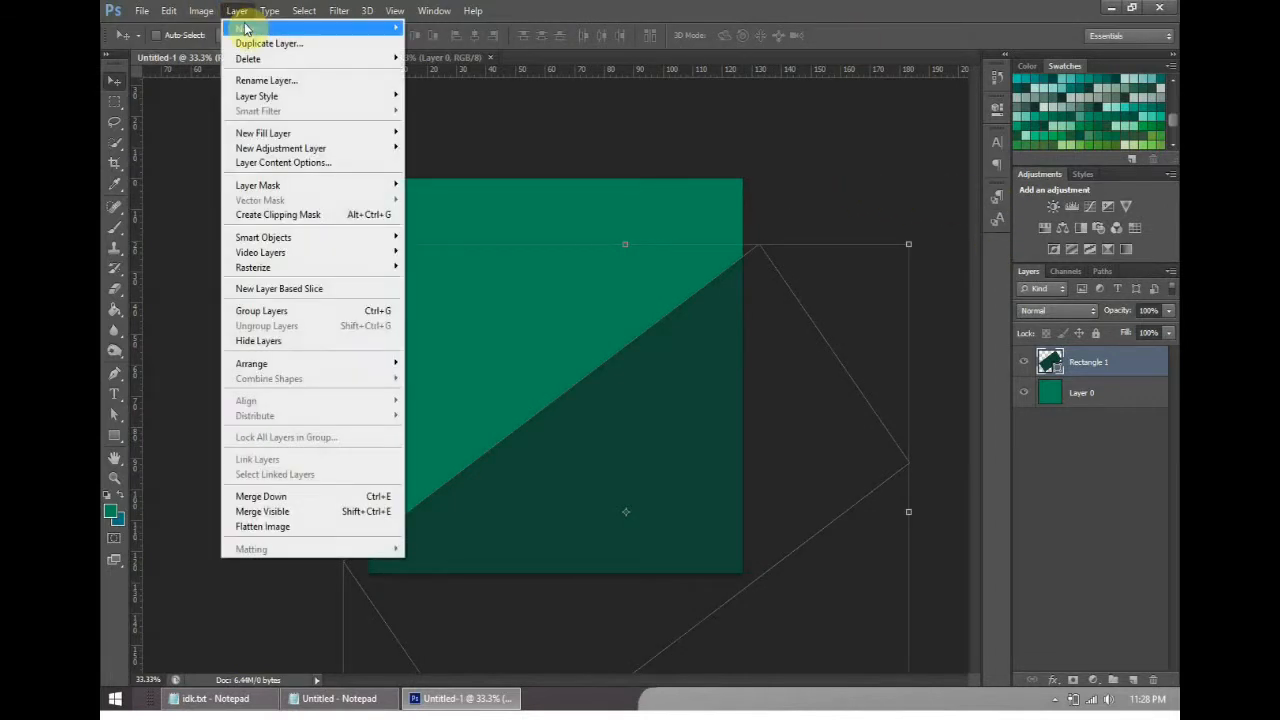
pyautogui.moveTo(248, 30)
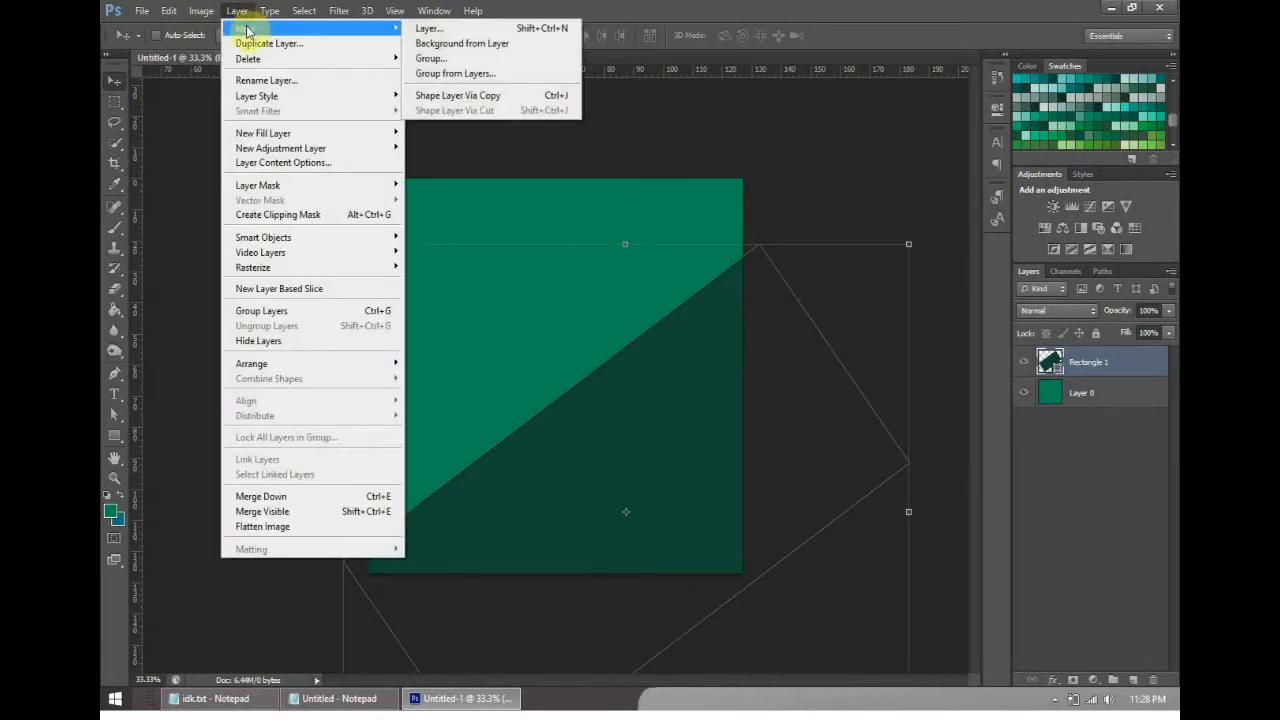
pyautogui.click(449, 30)
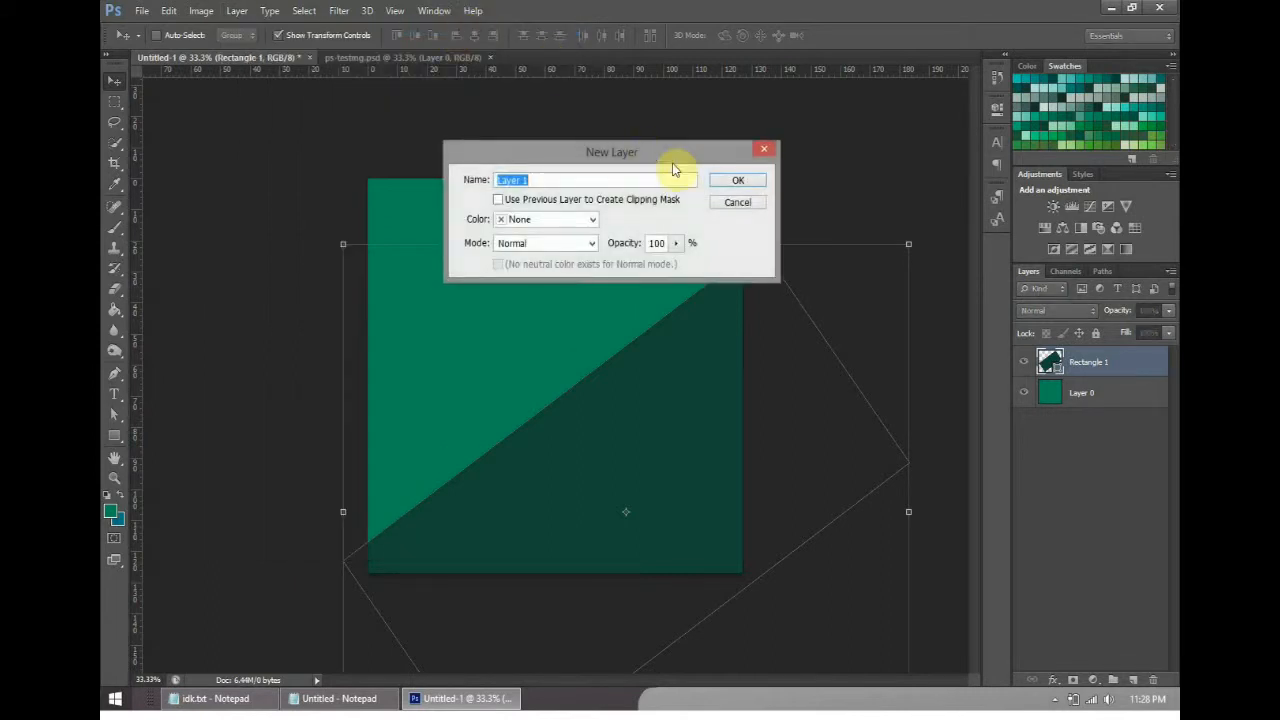
pyautogui.click(735, 180)
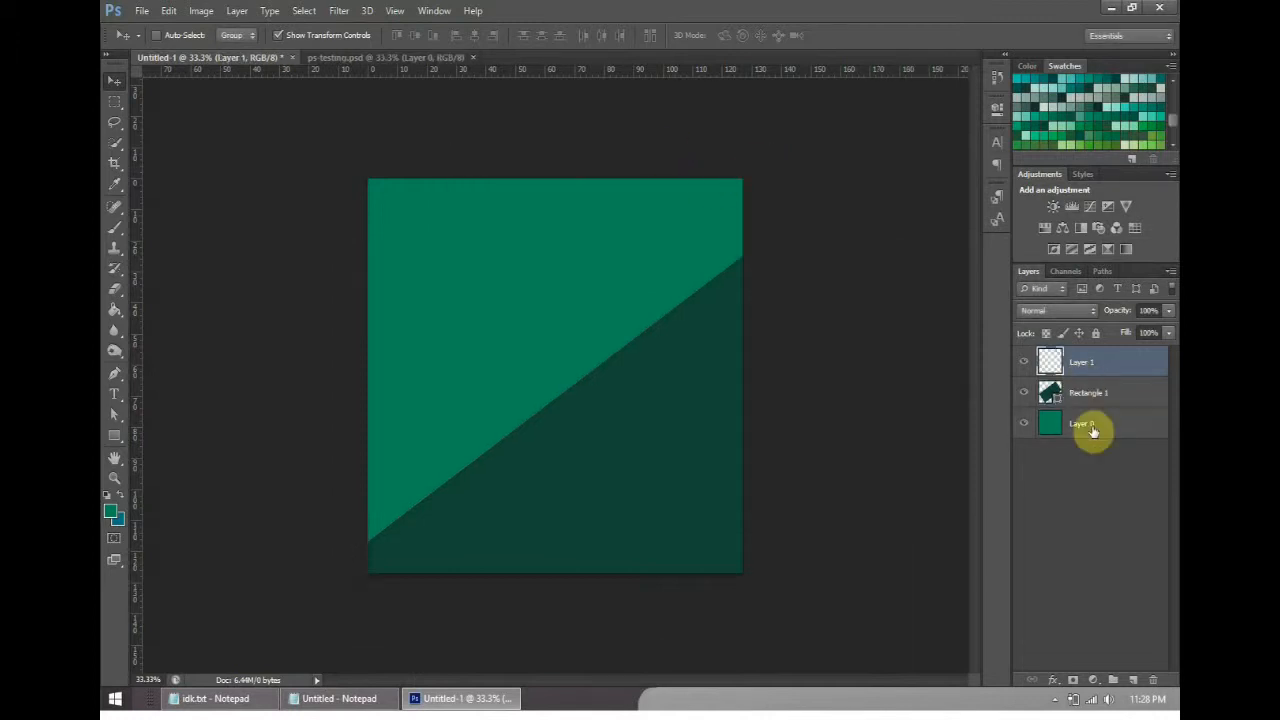
# - Select the Rectangle 1 and Layer 0 layers together and show the commands for creating new layers and groups
pyautogui.click(1083, 423)
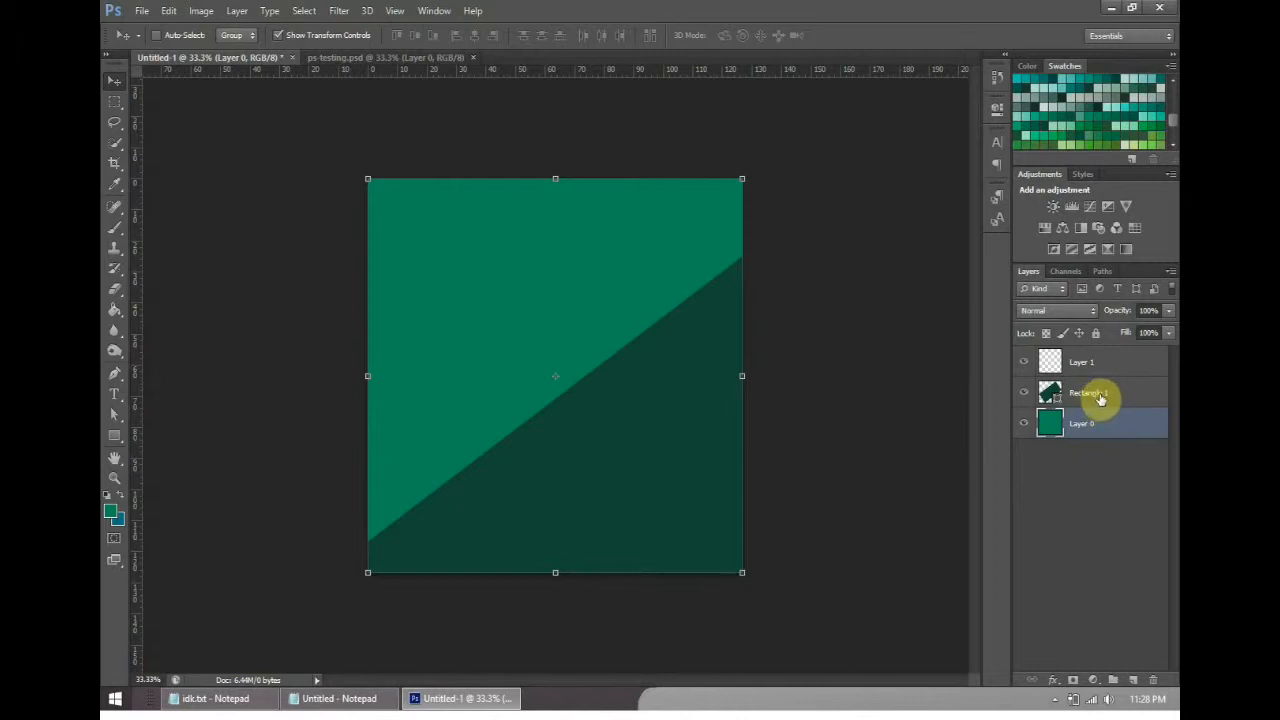
pyautogui.keyDown('shift'); pyautogui.click(1140, 402); pyautogui.keyUp('shift')
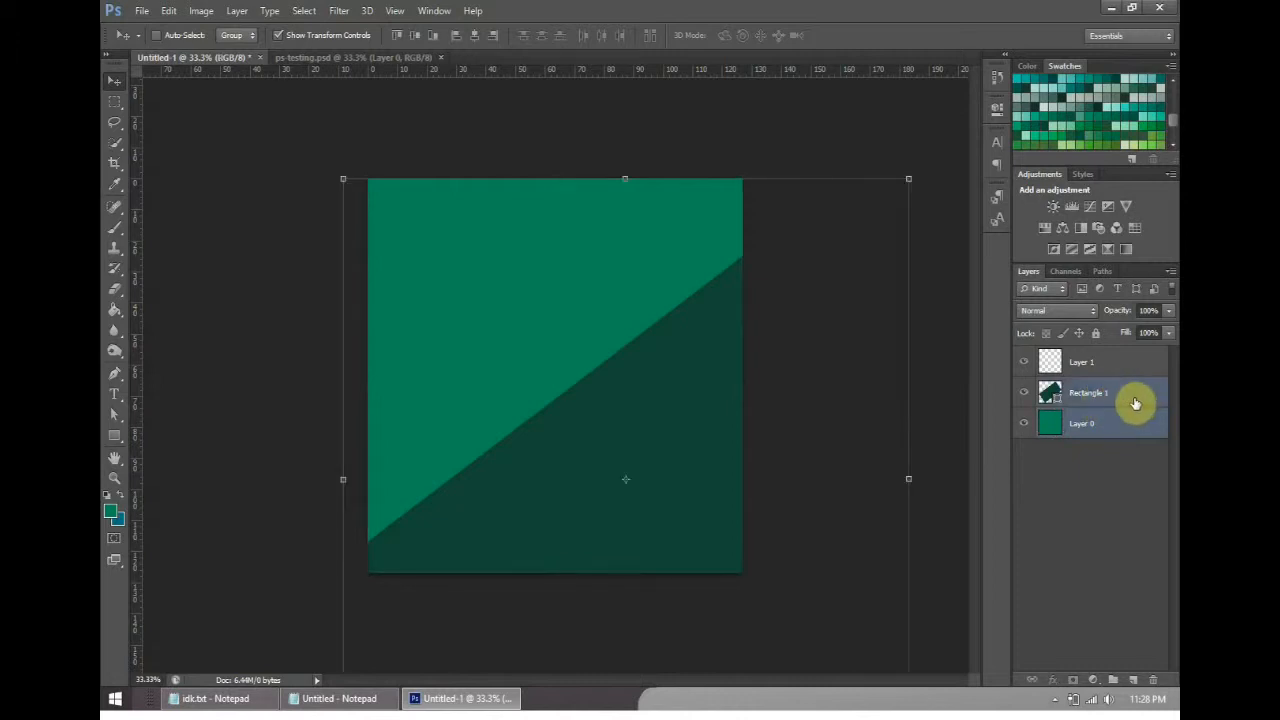
pyautogui.click(236, 11)
pyautogui.moveTo(252, 33)
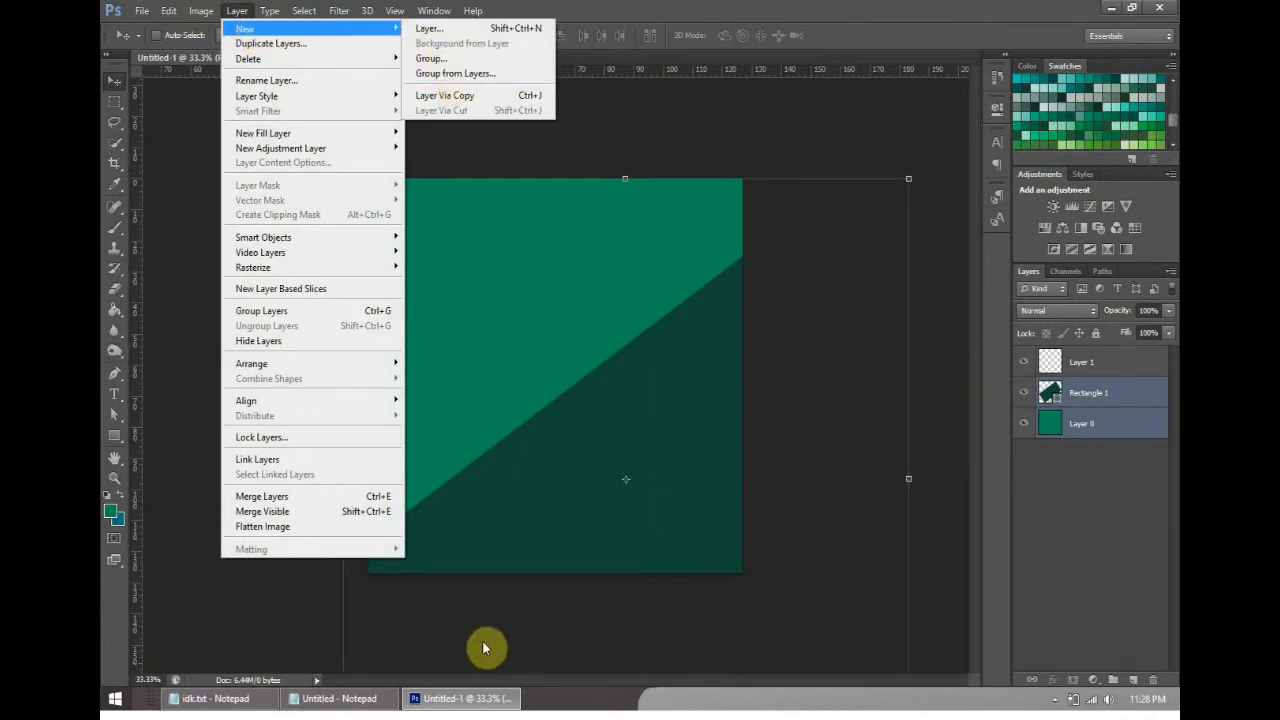
# - Switch to Notepad, add the text "Ctrl+g" below the undo note and return to Photoshop
pyautogui.click(338, 698)
pyautogui.press('Return')
pyautogui.press('Return')
pyautogui.write('Ctrl+g')
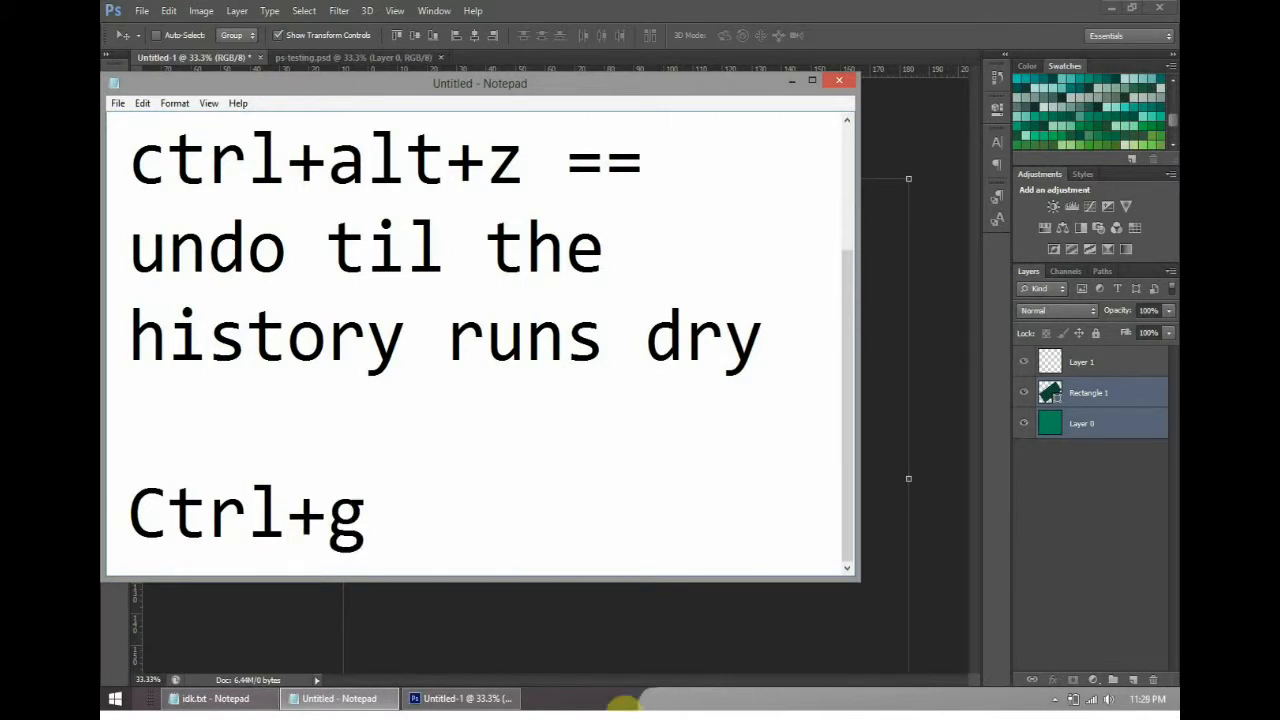
pyautogui.click(793, 80)
# - Create a layer group above Rectangle 1 and move Rectangle 1 and Layer 0 into it
pyautogui.click(240, 11)
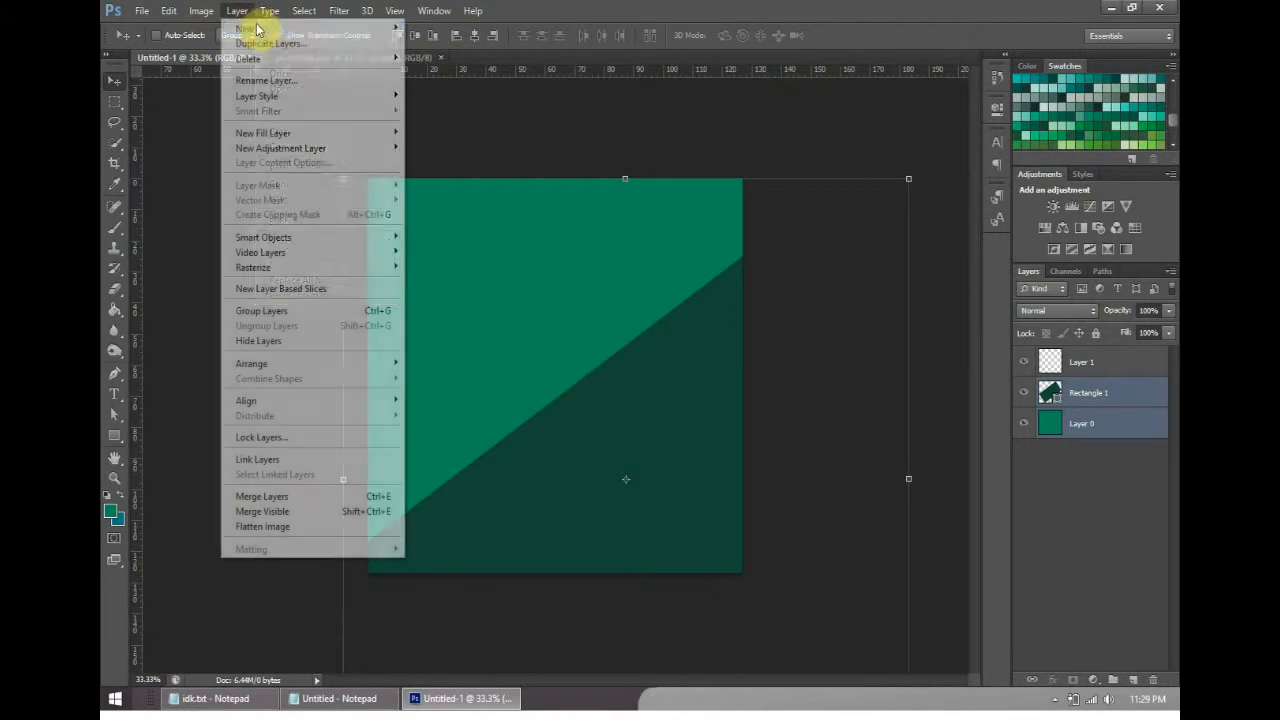
pyautogui.moveTo(257, 30)
pyautogui.click(440, 71)
pyautogui.click(745, 192)
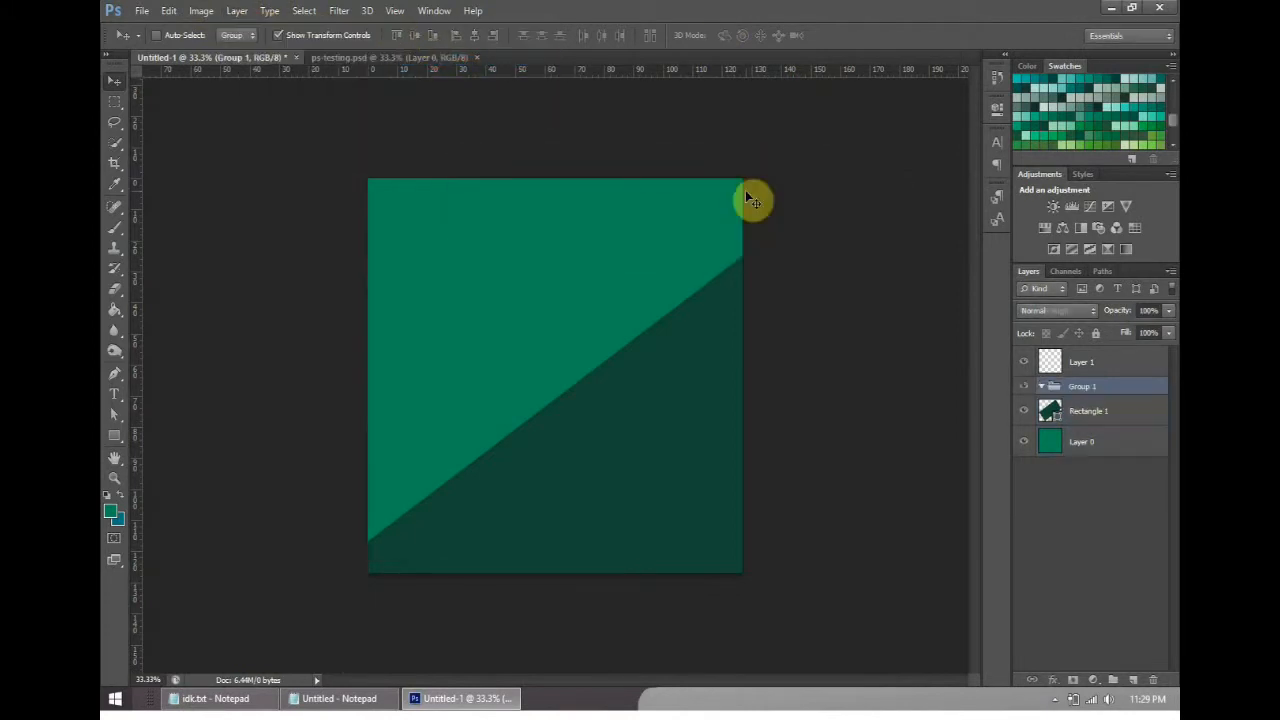
pyautogui.moveTo(1095, 413); pyautogui.dragTo(1095, 387)
pyautogui.moveTo(1100, 437)
pyautogui.mouseDown()
pyautogui.moveTo(1100, 379)
pyautogui.moveTo(1118, 457)
pyautogui.moveTo(1103, 423)
pyautogui.moveTo(1094, 443)
pyautogui.moveTo(1091, 400)
pyautogui.moveTo(1103, 440)
pyautogui.mouseUp()
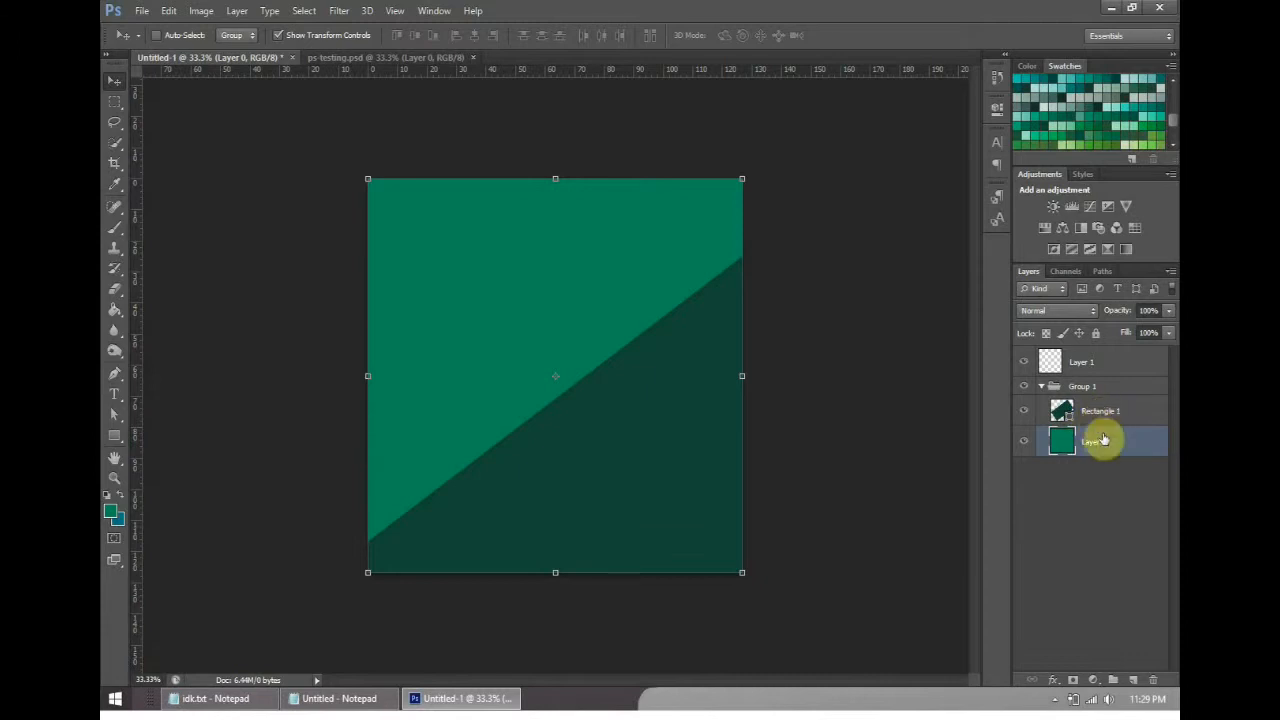
pyautogui.moveTo(1088, 443); pyautogui.dragTo(1100, 413)
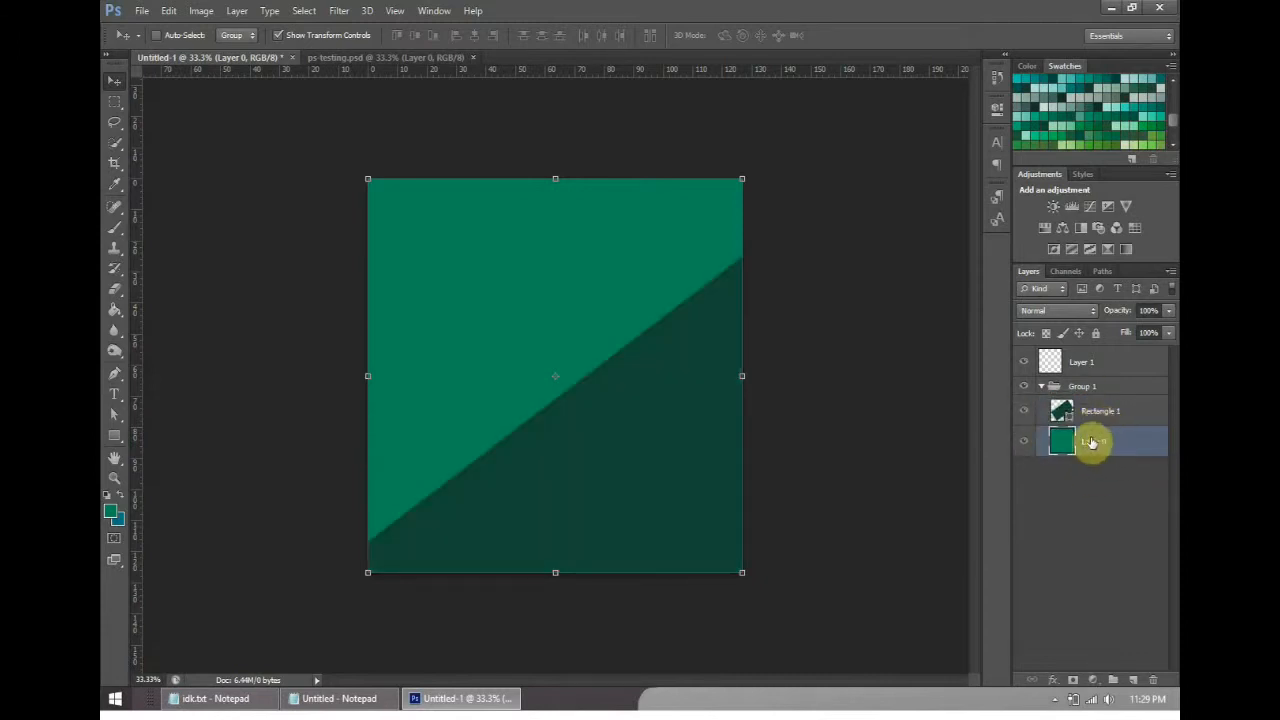
# - Switch to Notepad and complete the last line with "== group layers"
pyautogui.click(335, 698)
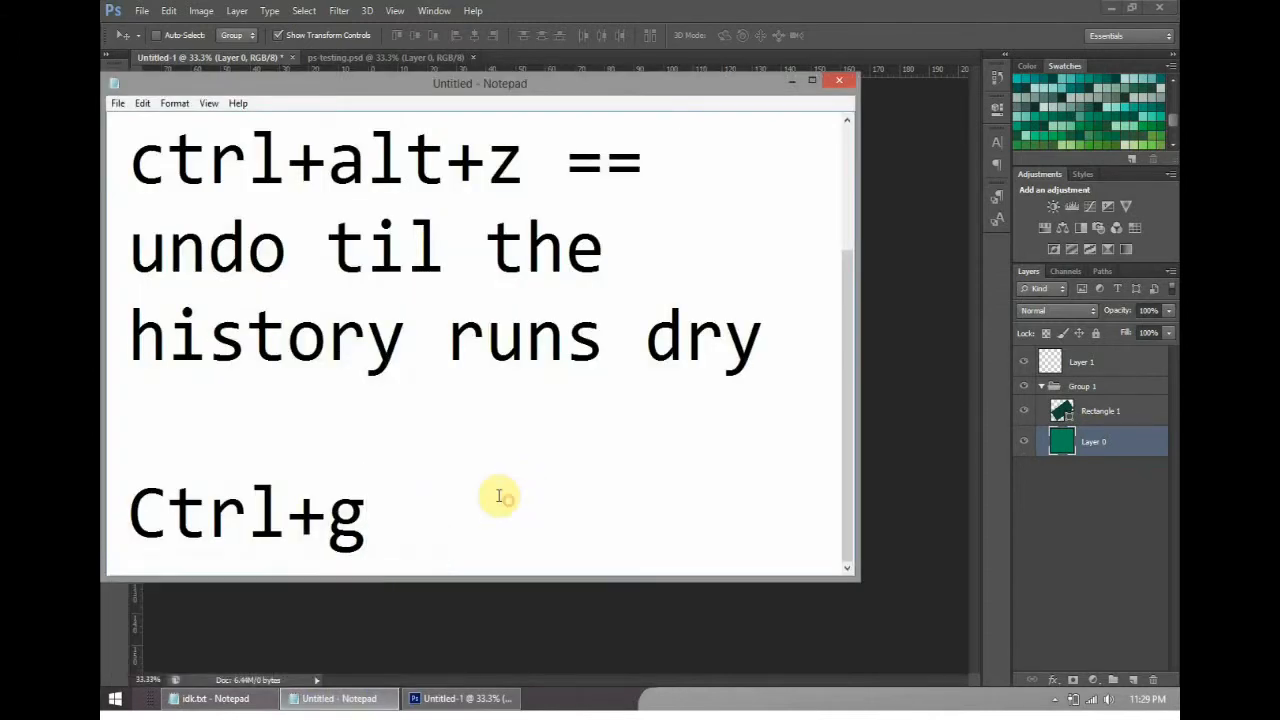
pyautogui.write('== ')
pyautogui.write('group layers')
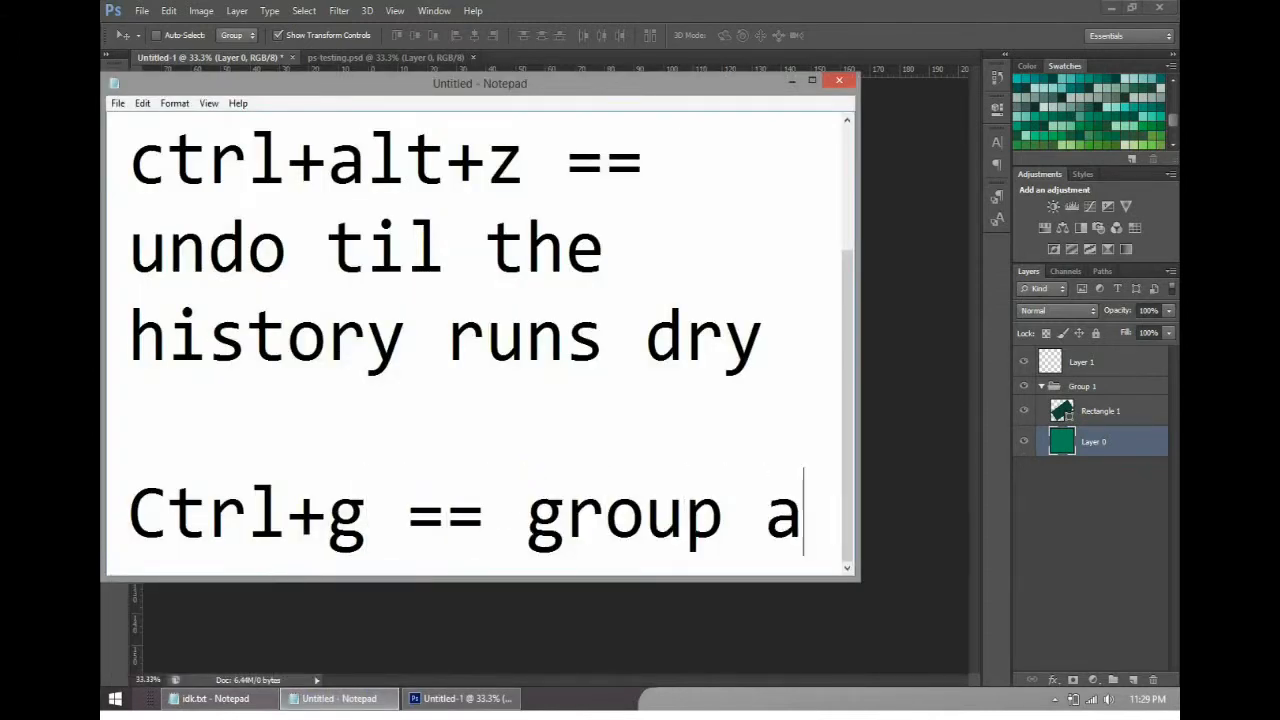
# - Add the lines "Ctrl + [", "and" and "Ctrl + ]" to the Notepad notes and return to Photoshop
pyautogui.press('Return')
pyautogui.write('CT')
pyautogui.press('BackSpace')
pyautogui.write('trl')
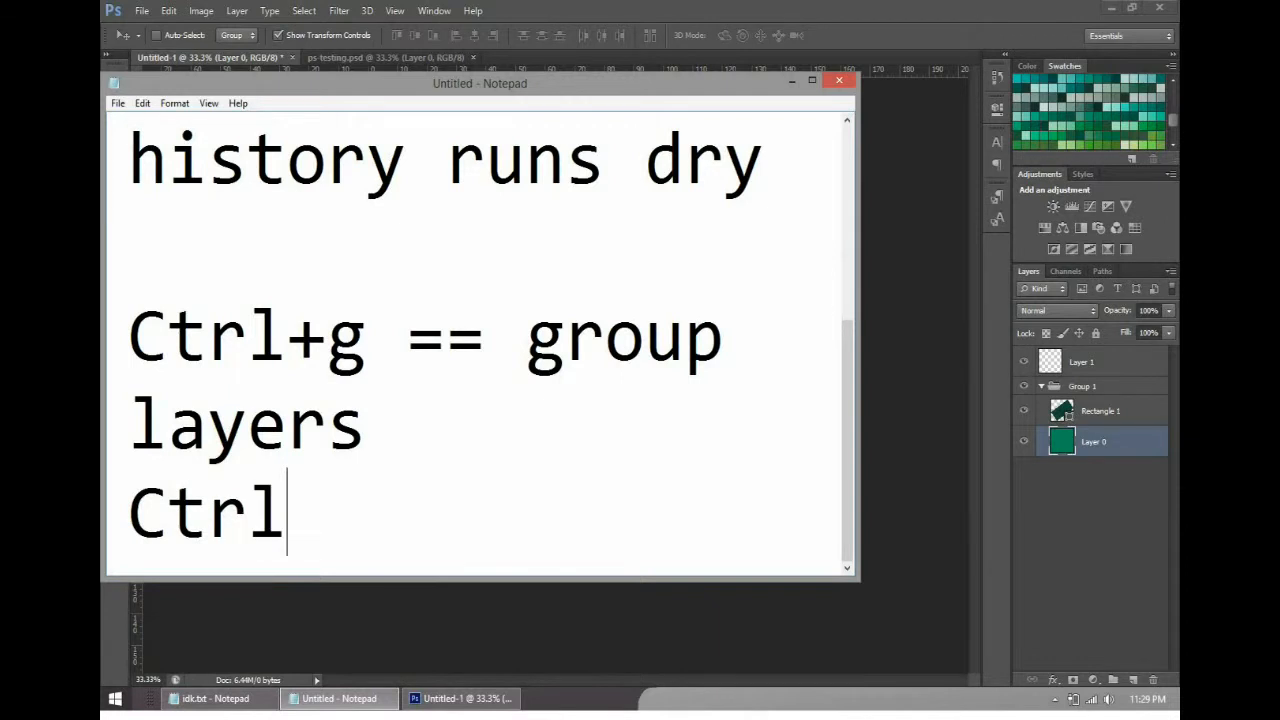
pyautogui.write(' + [')
pyautogui.press('Return')
pyautogui.write('and')
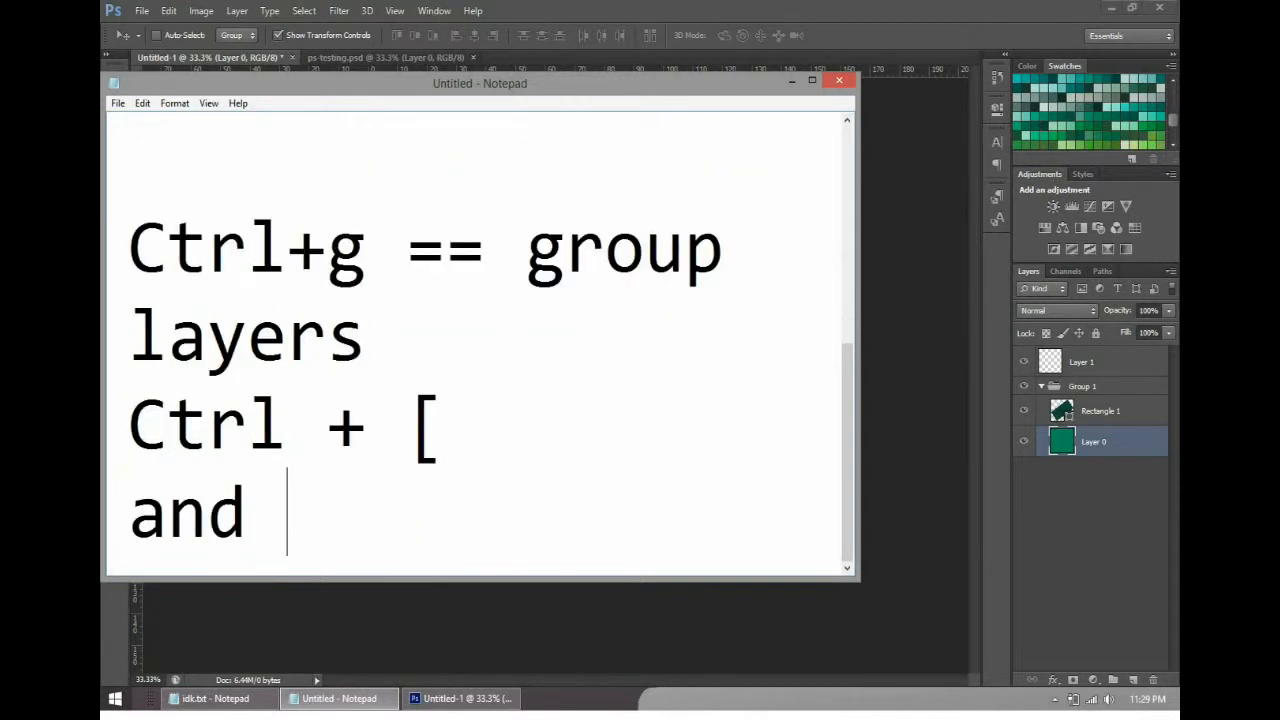
pyautogui.press('Return')
pyautogui.write('Ctrl +')
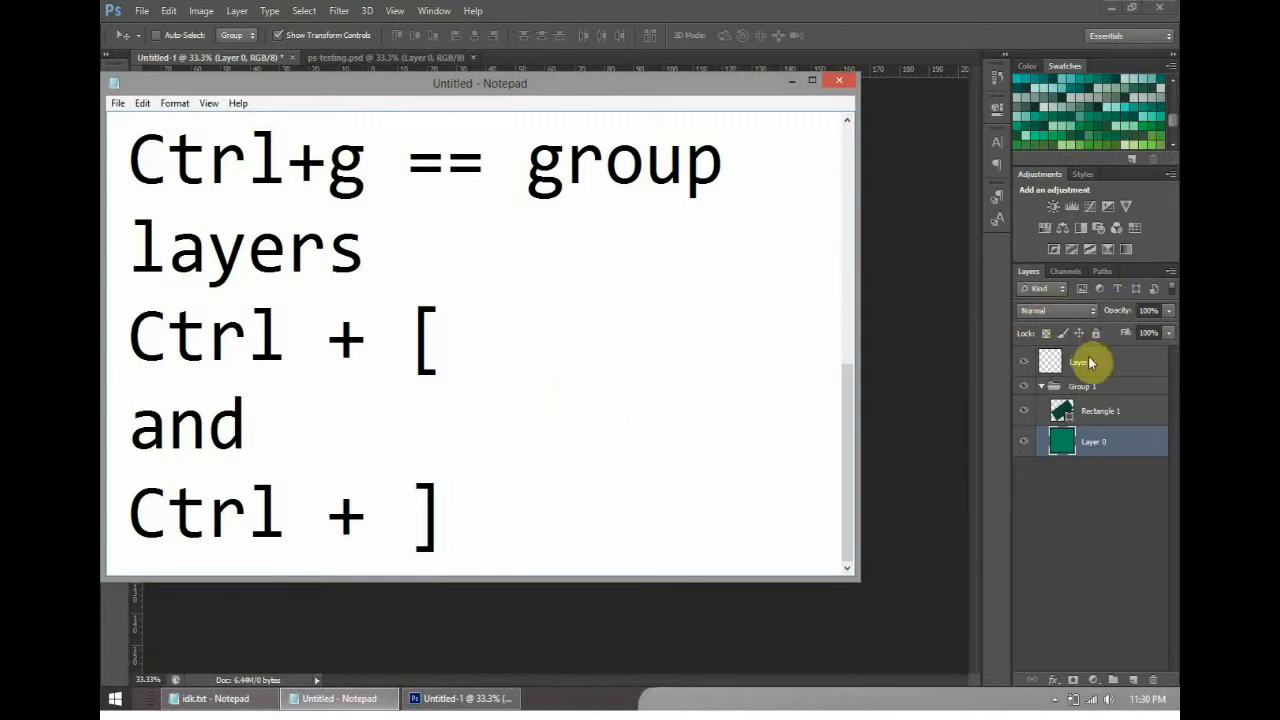
pyautogui.click(799, 85)
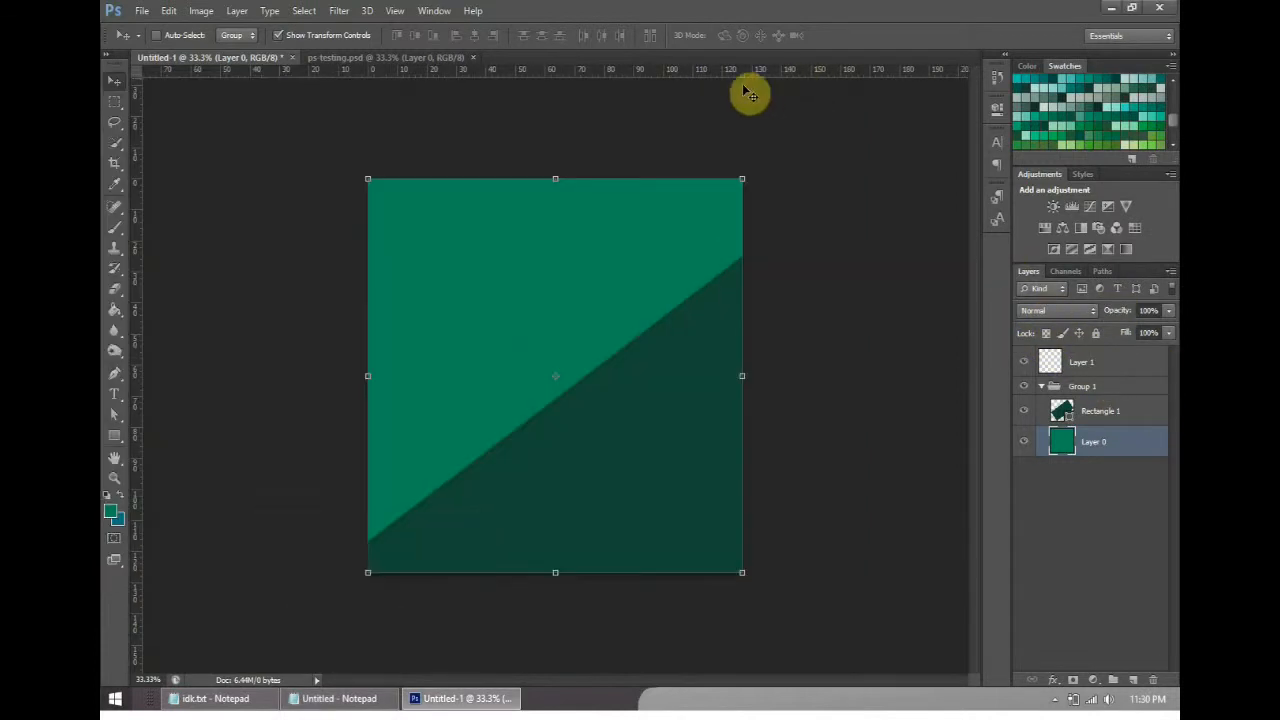
# - Examine the ps-testing.psd design and the available shape tools, and return to the untitled document
pyautogui.click(357, 57)
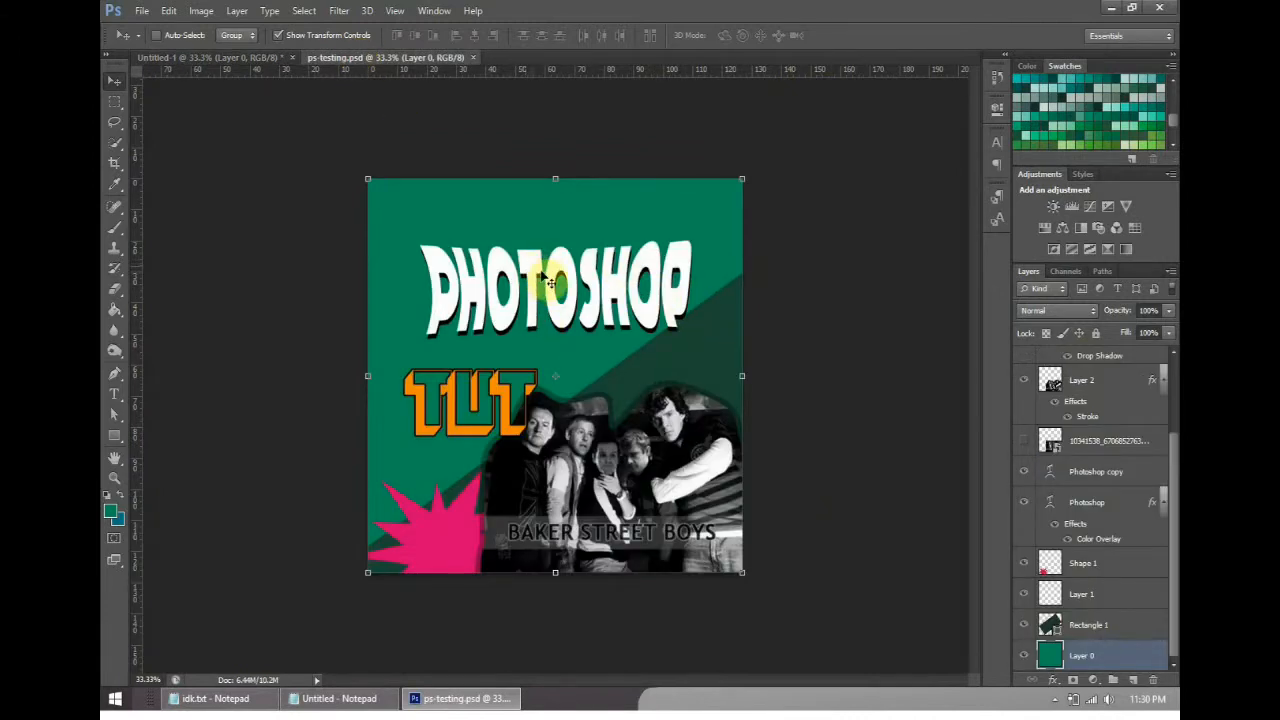
pyautogui.click(114, 437)
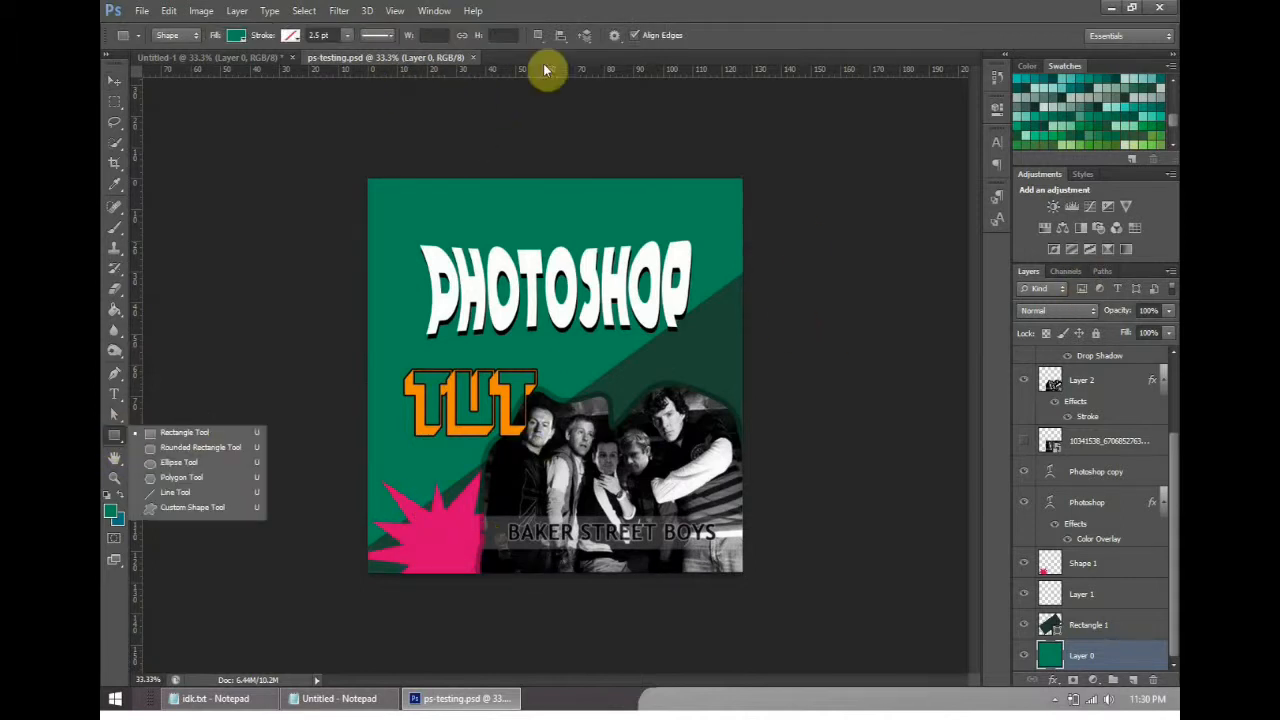
pyautogui.click(206, 57)
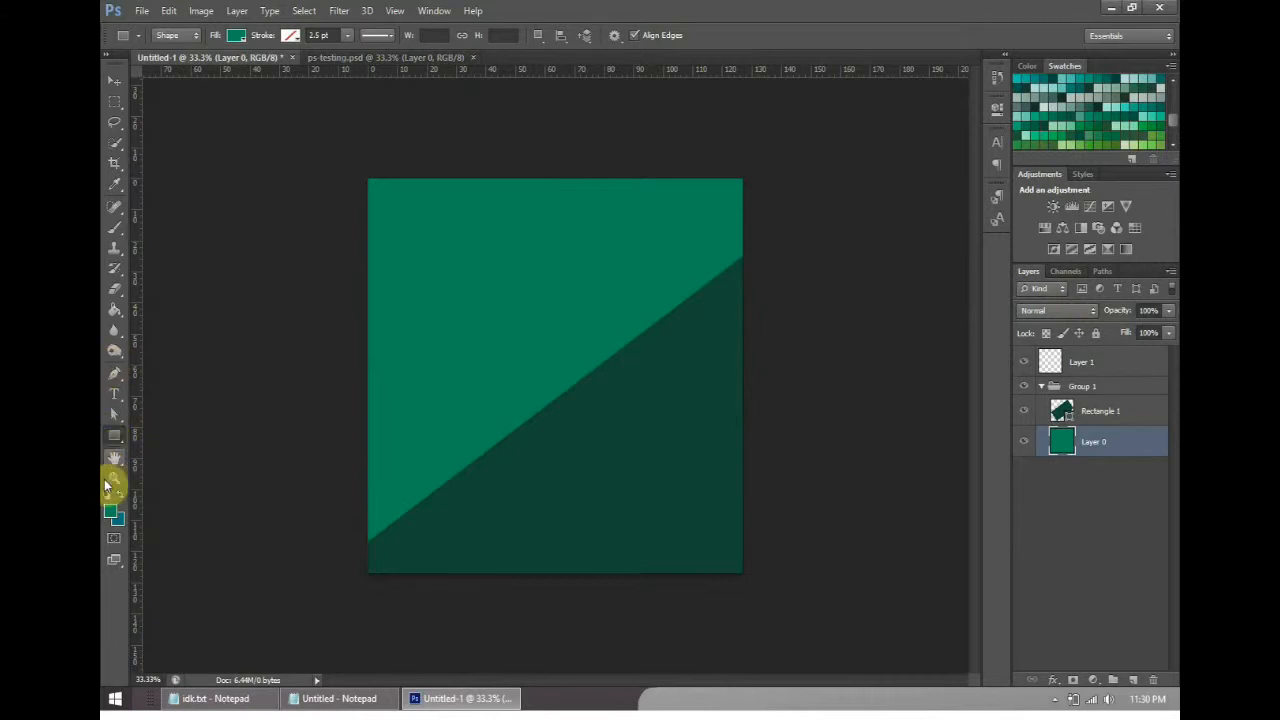
# - Draw a green starburst about 975 by 621 px with the Custom Shape Tool over the canvas's lower edge, above Layer 0
pyautogui.click(114, 374)
pyautogui.moveTo(116, 436); pyautogui.dragTo(178, 505)
pyautogui.click(673, 42)
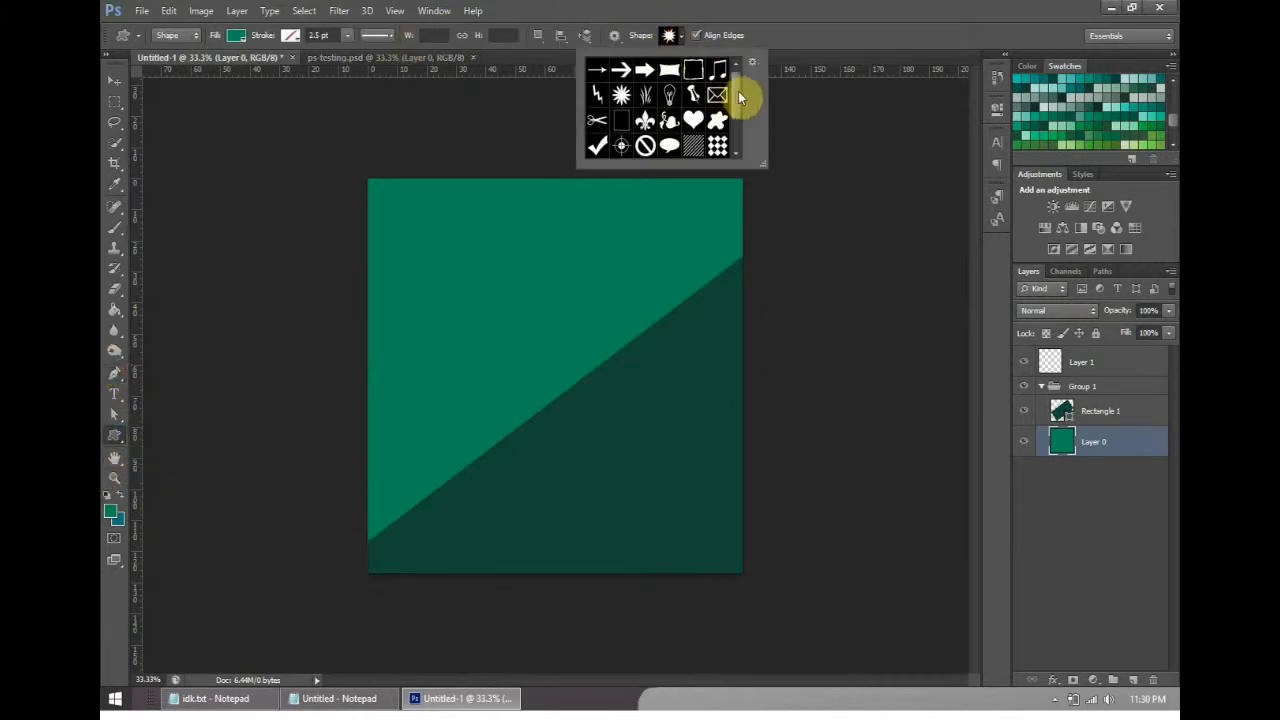
pyautogui.click(665, 45)
pyautogui.click(668, 40)
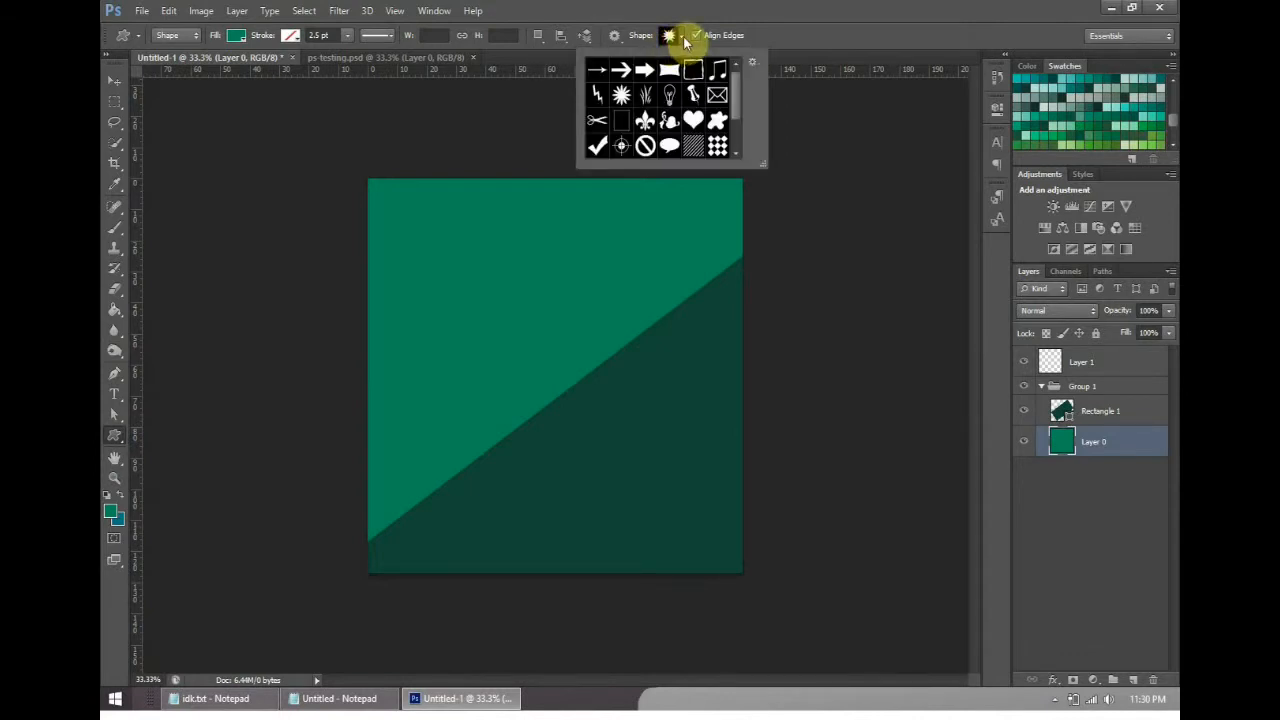
pyautogui.click(683, 40)
pyautogui.click(683, 40)
pyautogui.moveTo(737, 92)
pyautogui.mouseDown()
pyautogui.moveTo(748, 132)
pyautogui.moveTo(752, 85)
pyautogui.mouseUp()
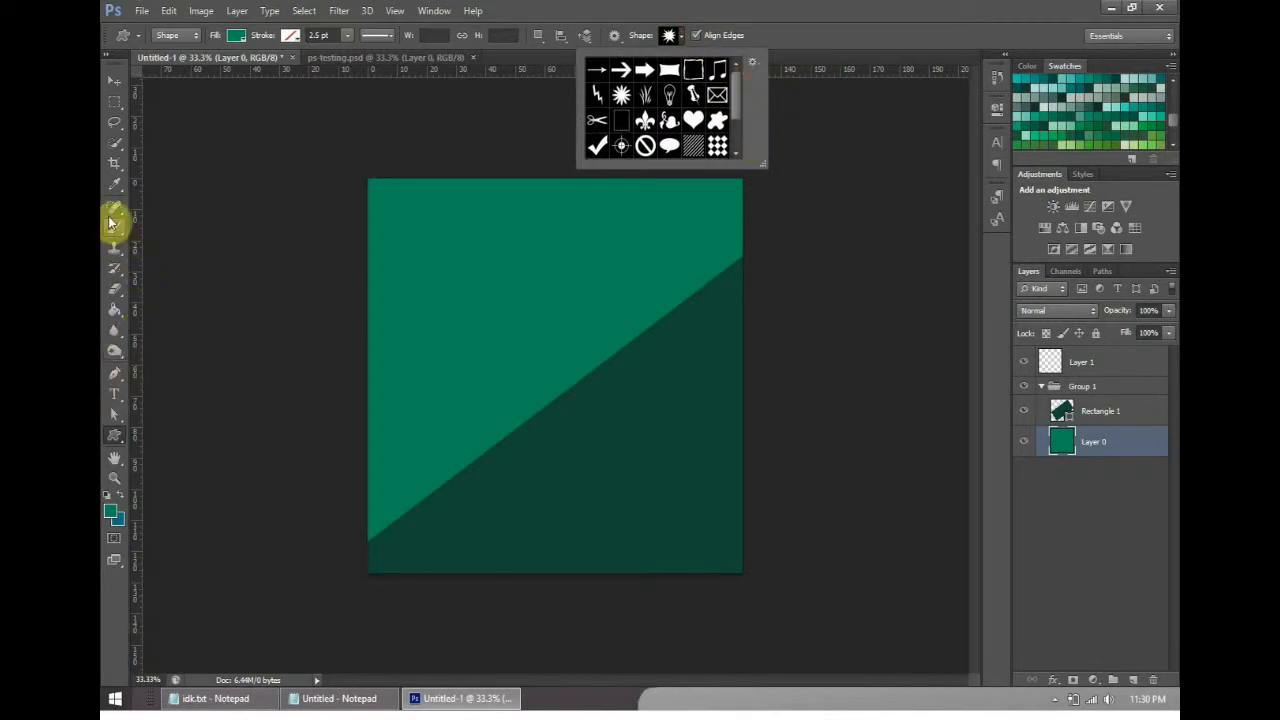
pyautogui.click(116, 432)
pyautogui.moveTo(491, 523); pyautogui.dragTo(625, 601)
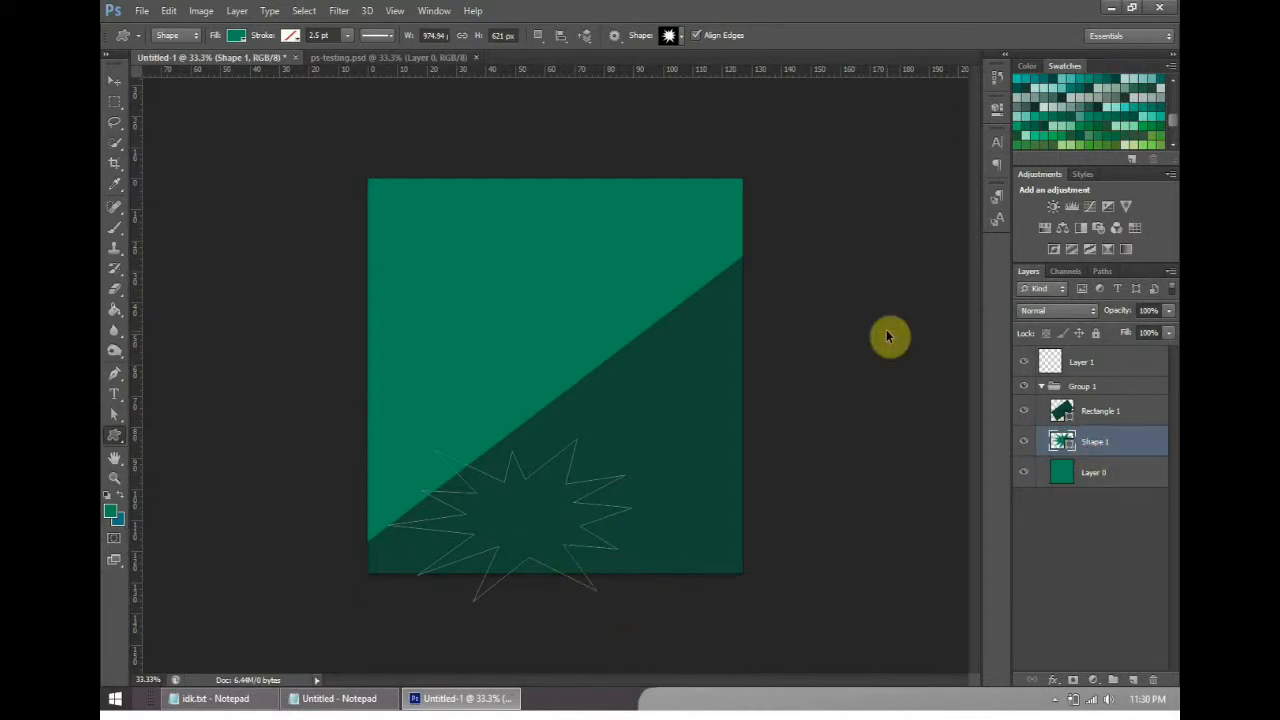
# - Bring the starburst layer Shape 1 to the top of the layer stack and set its fill to dark purple
pyautogui.hotkey('ctrl', 'shift', ']')
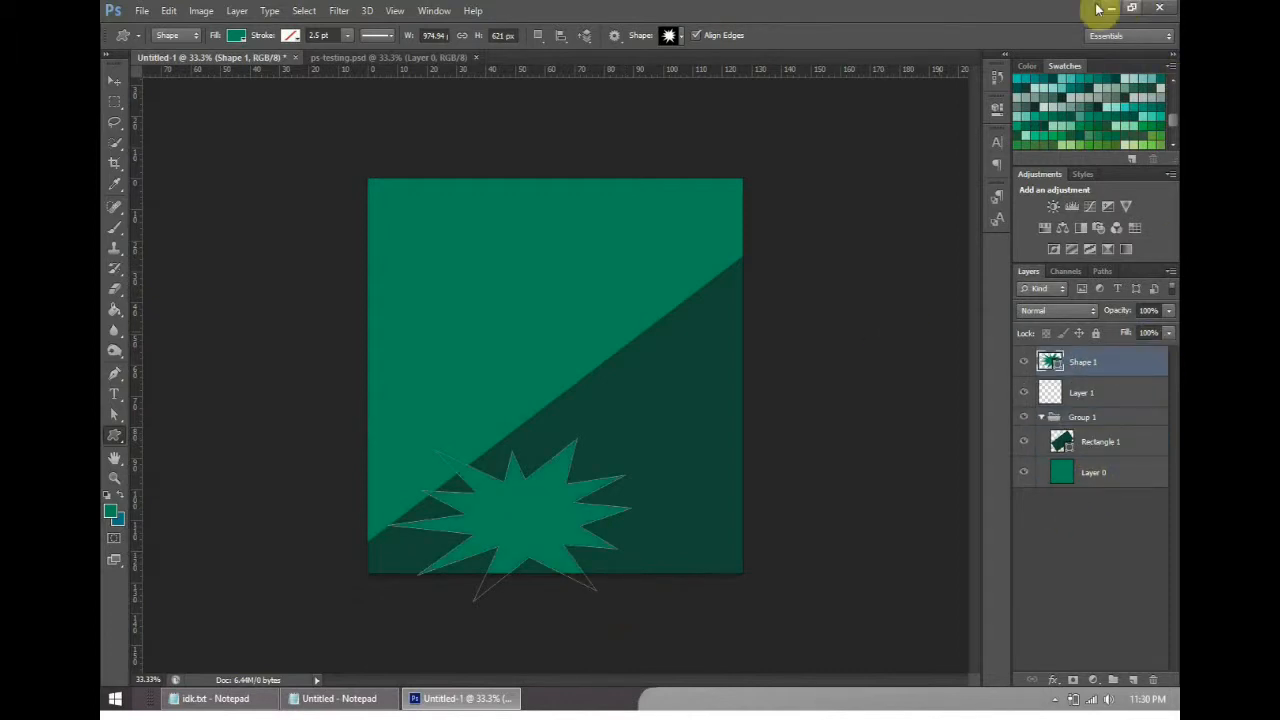
pyautogui.click(290, 35)
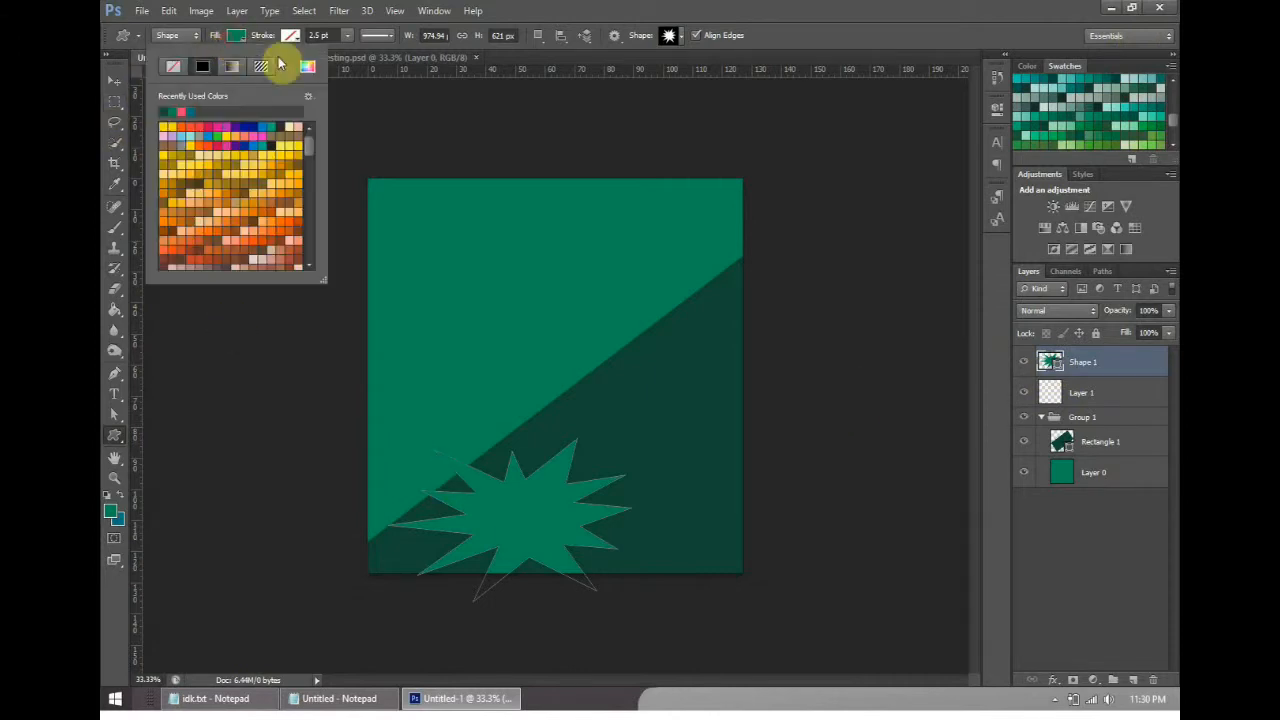
pyautogui.click(182, 110)
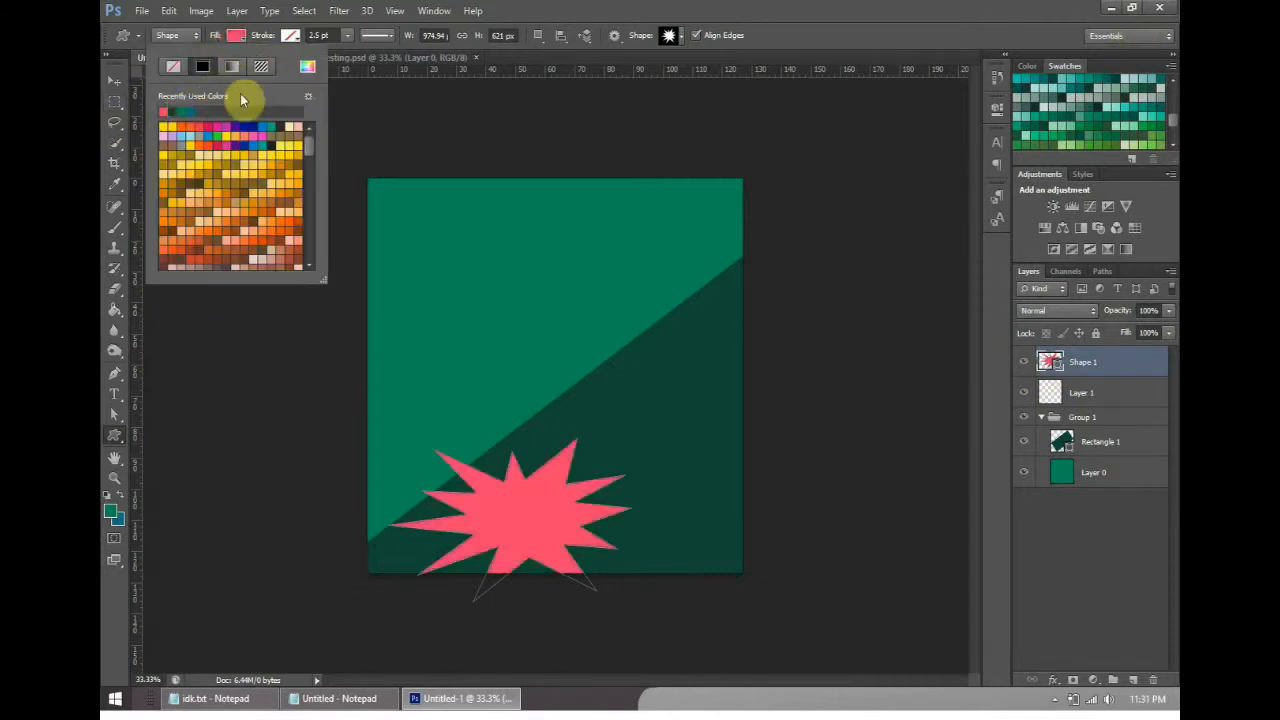
pyautogui.moveTo(307, 147); pyautogui.dragTo(320, 189)
pyautogui.click(272, 164)
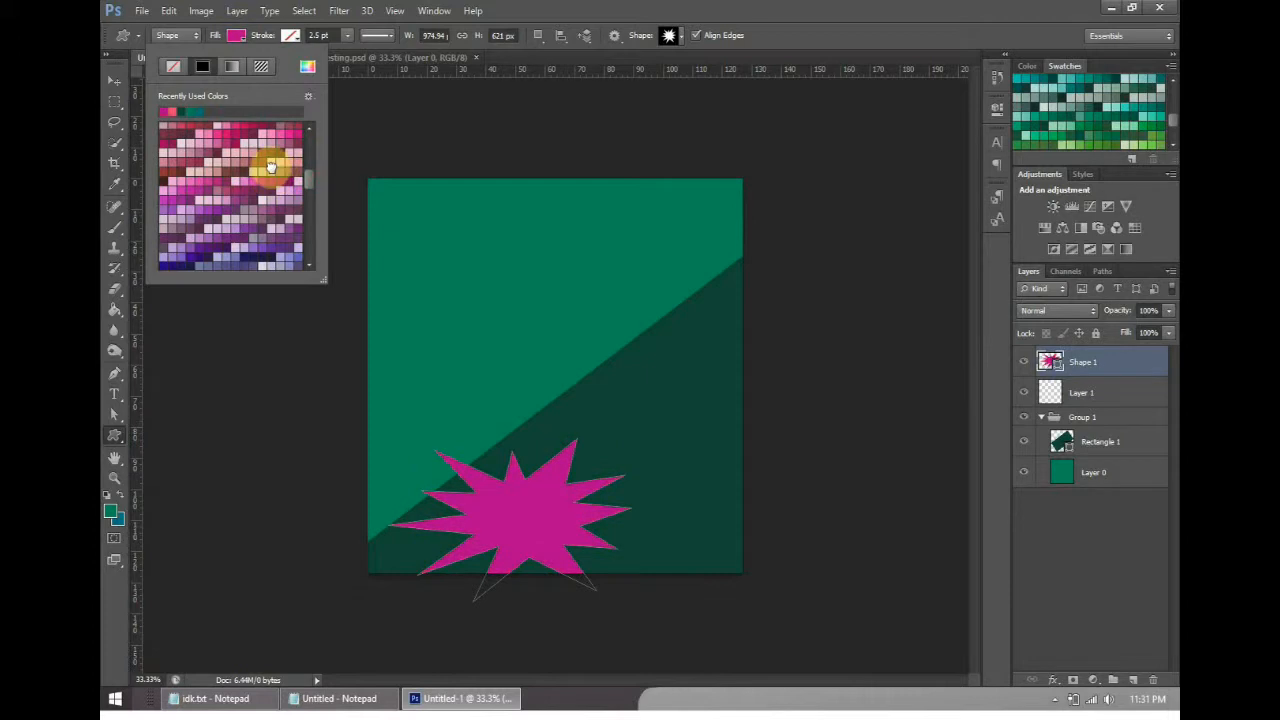
pyautogui.click(290, 137)
pyautogui.click(298, 134)
pyautogui.click(297, 162)
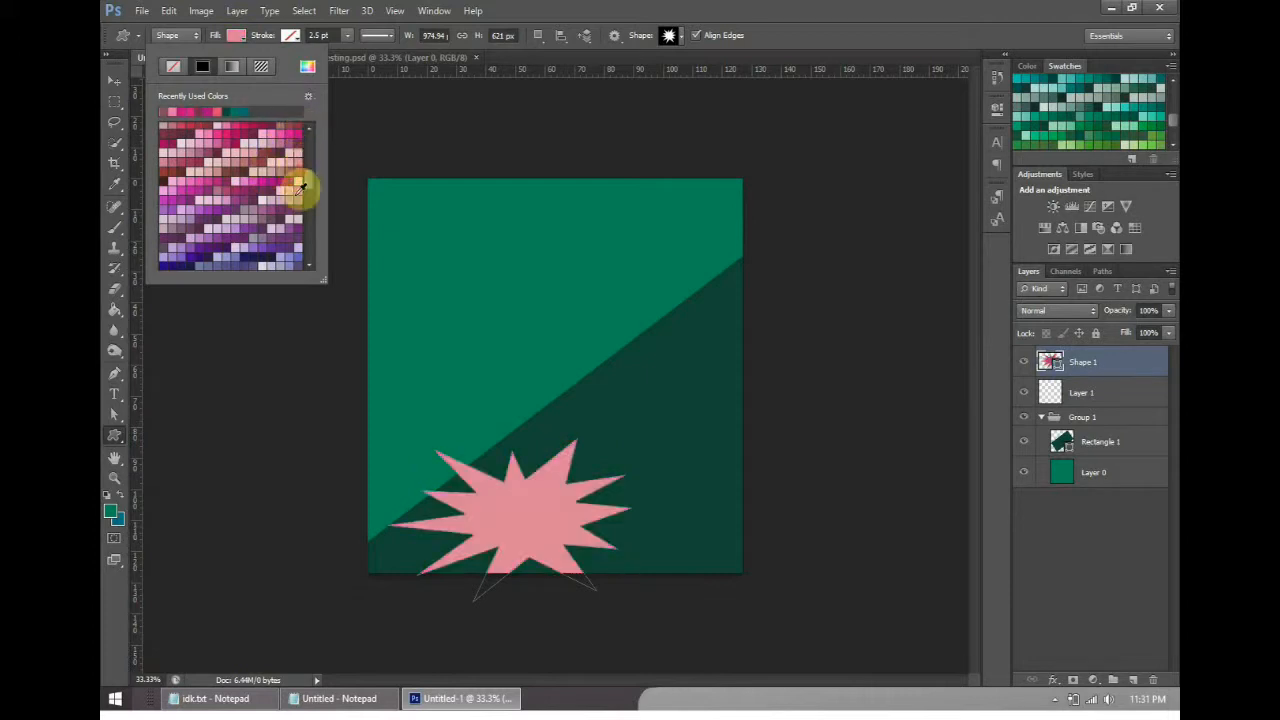
pyautogui.click(296, 188)
pyautogui.click(293, 197)
pyautogui.click(186, 251)
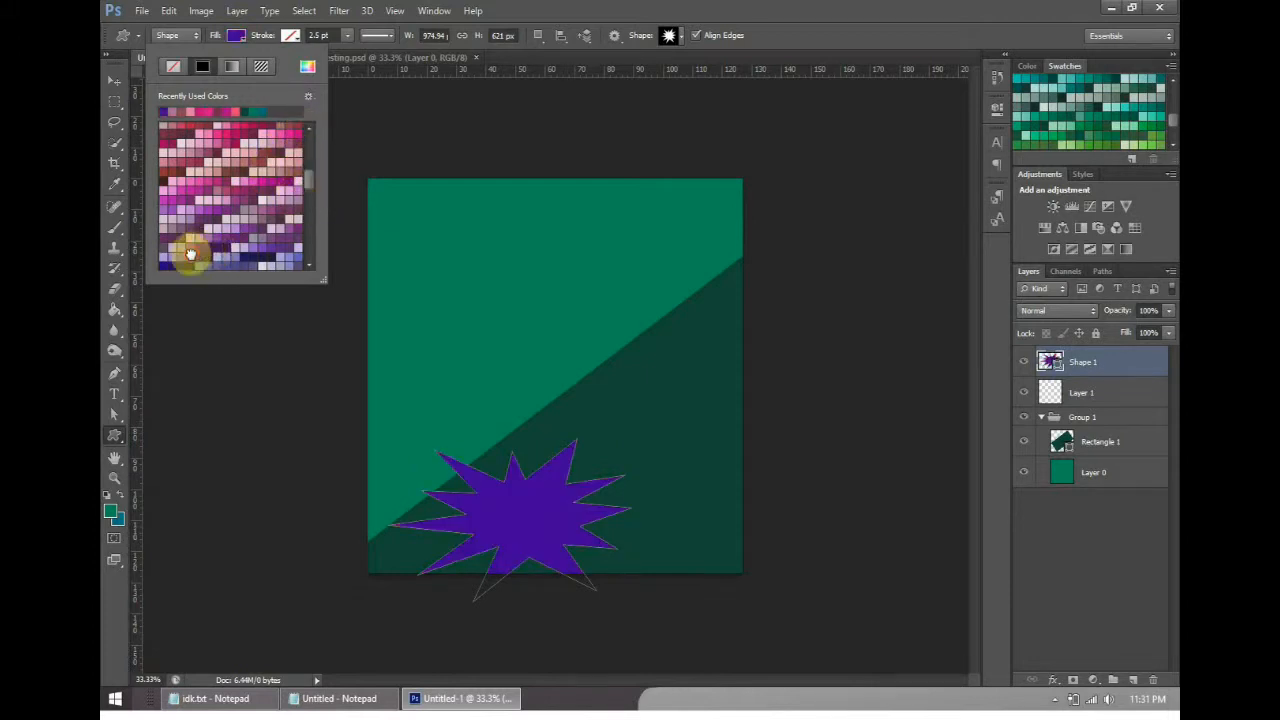
# - Rotate the starburst by -25.57° and move it over the canvas's lower-left corner
pyautogui.click(118, 81)
pyautogui.moveTo(559, 497); pyautogui.dragTo(511, 497)
pyautogui.moveTo(595, 440); pyautogui.dragTo(561, 366)
pyautogui.moveTo(508, 507)
pyautogui.mouseDown()
pyautogui.moveTo(486, 526)
pyautogui.moveTo(491, 491)
pyautogui.moveTo(485, 510)
pyautogui.mouseUp()
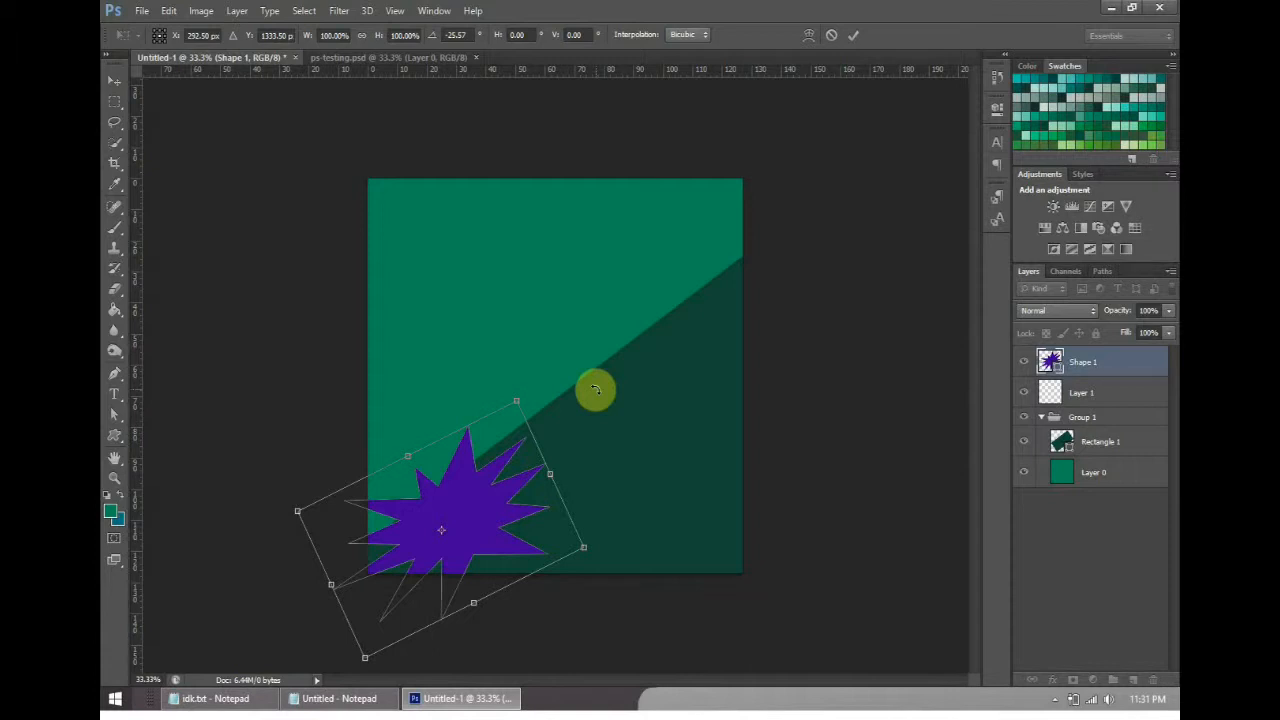
pyautogui.moveTo(477, 488); pyautogui.dragTo(461, 494)
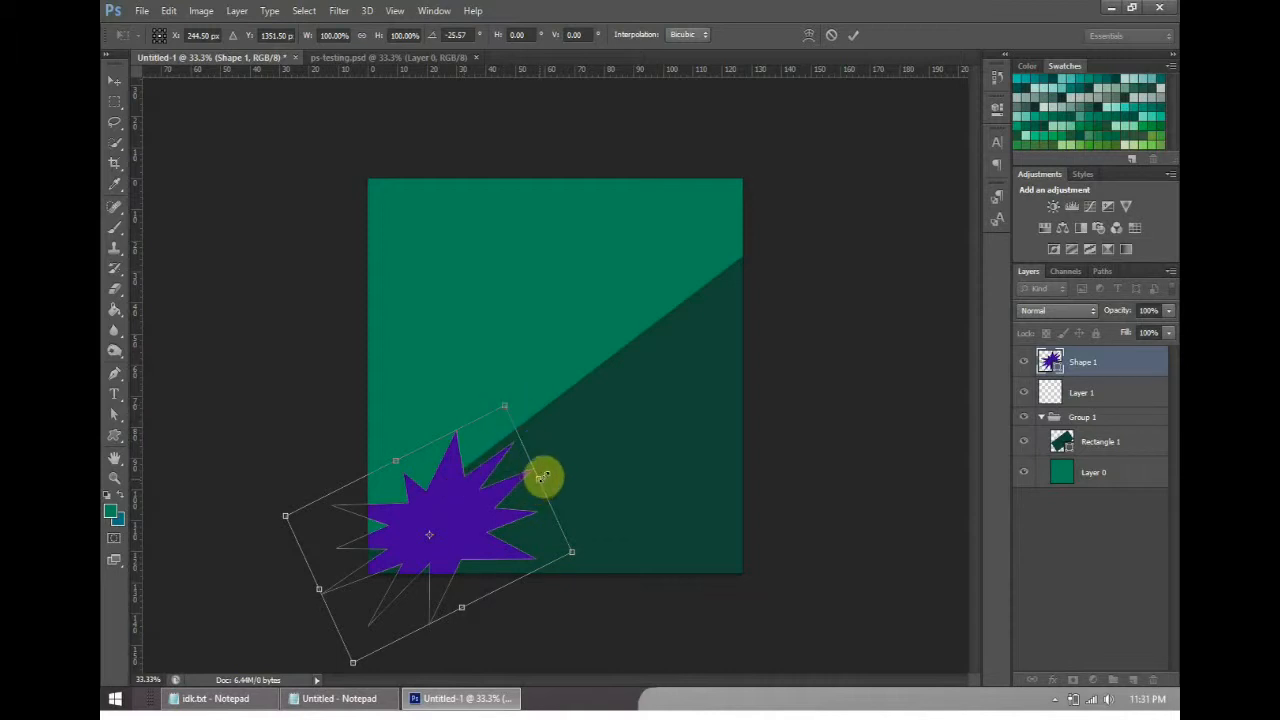
# - Set the starburst layer's opacity back to 100% and browse the blend modes, keeping Normal
pyautogui.moveTo(1128, 336); pyautogui.dragTo(1176, 334)
pyautogui.click(1086, 310)
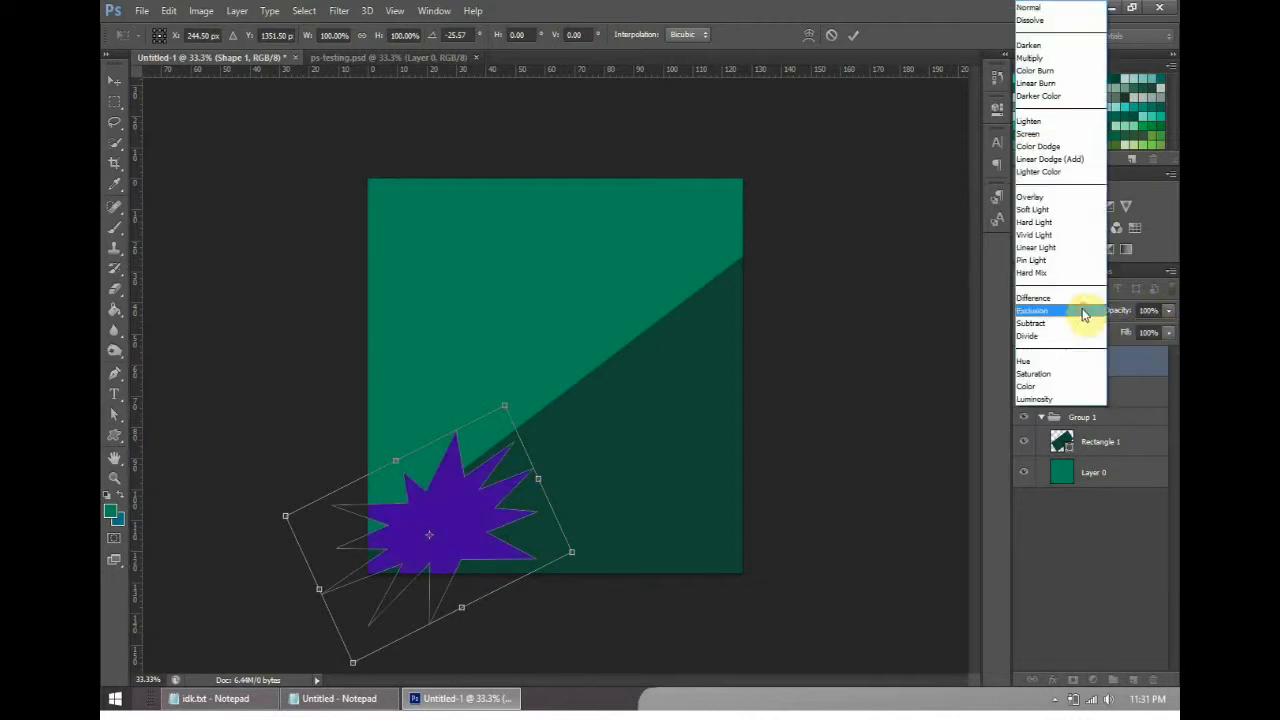
pyautogui.click(1043, 13)
pyautogui.click(1090, 312)
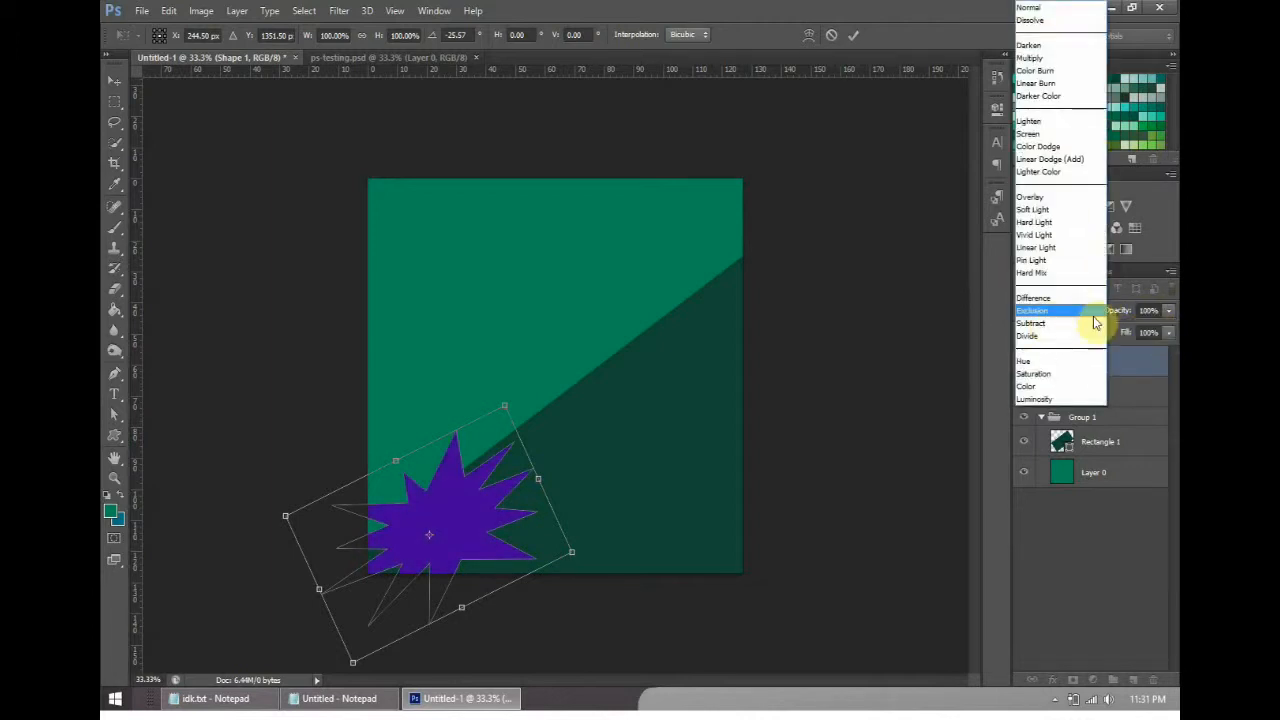
pyautogui.click(1117, 320)
pyautogui.click(1071, 315)
pyautogui.click(1117, 311)
pyautogui.click(1071, 312)
pyautogui.click(1090, 314)
pyautogui.click(1086, 314)
pyautogui.click(1094, 316)
pyautogui.click(1094, 314)
pyautogui.click(1088, 318)
pyautogui.click(1080, 316)
pyautogui.click(1051, 29)
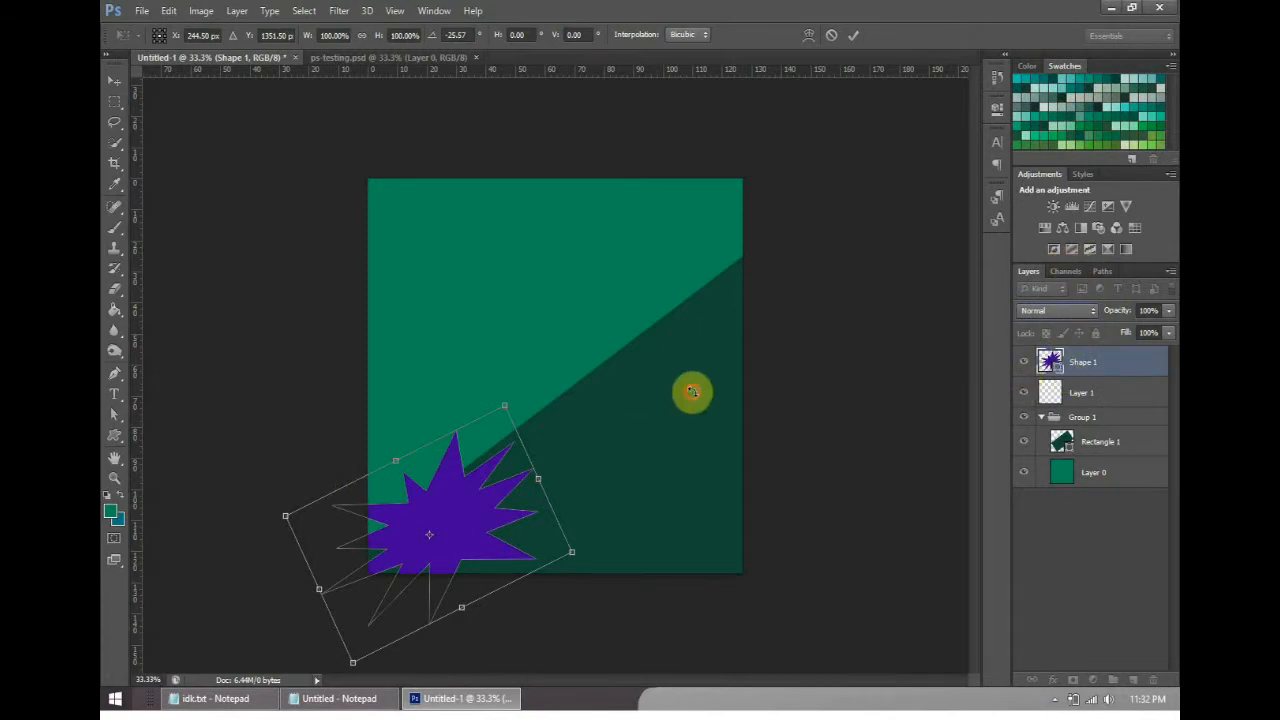
# - Set the starburst layer's blend mode to Hard Mix and commit the pending transform
pyautogui.click(1080, 314)
pyautogui.click(1071, 277)
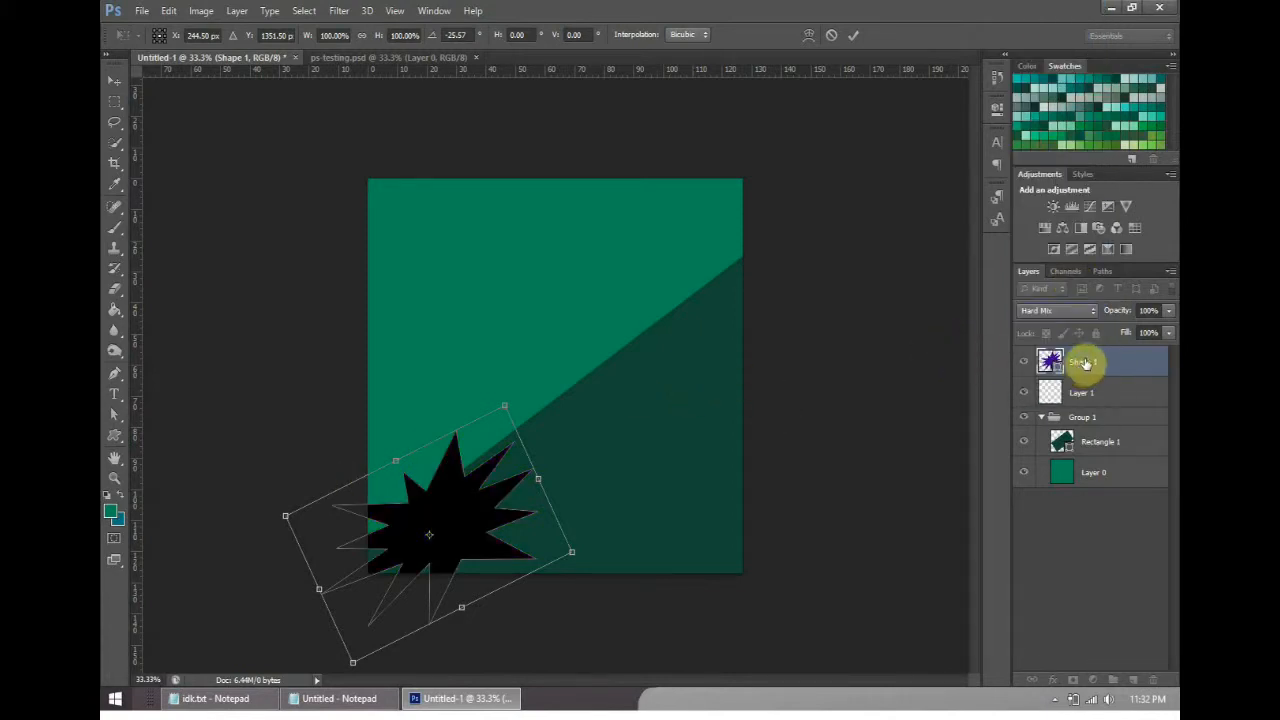
pyautogui.click(853, 34)
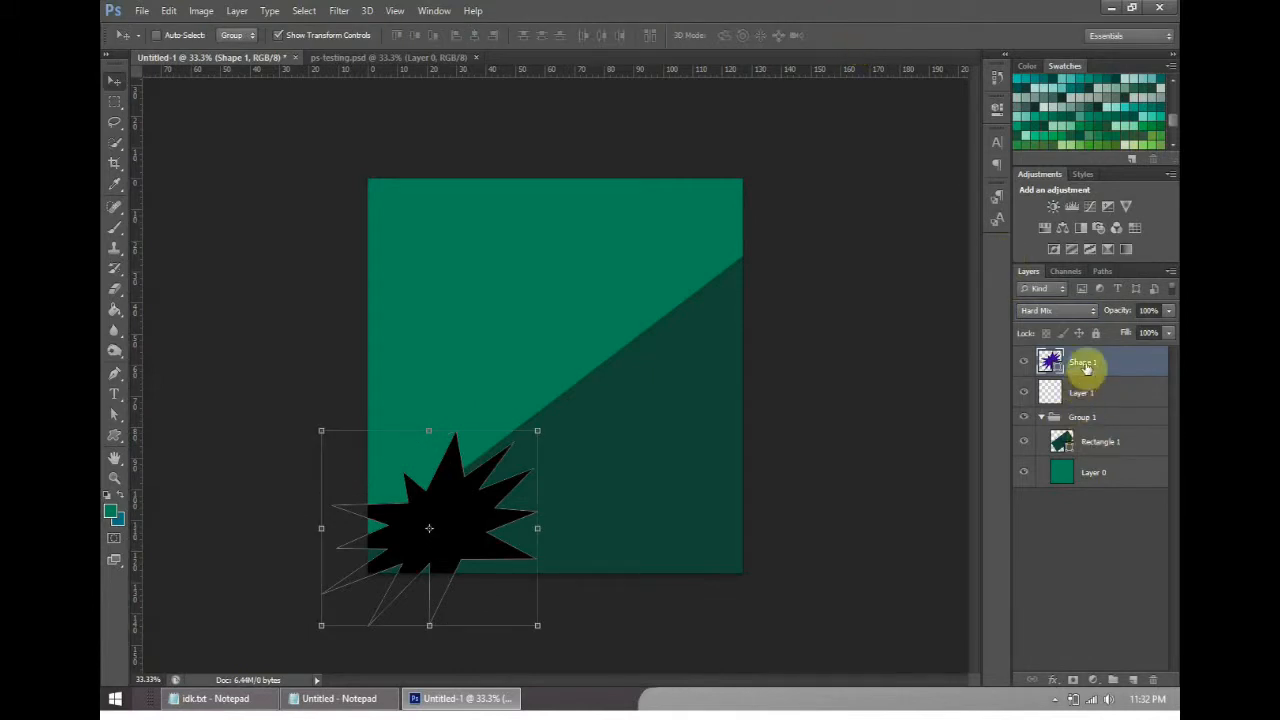
# - Try blend modes such as Darken and Soft Light on the starburst layer and return it to Normal
pyautogui.click(1072, 312)
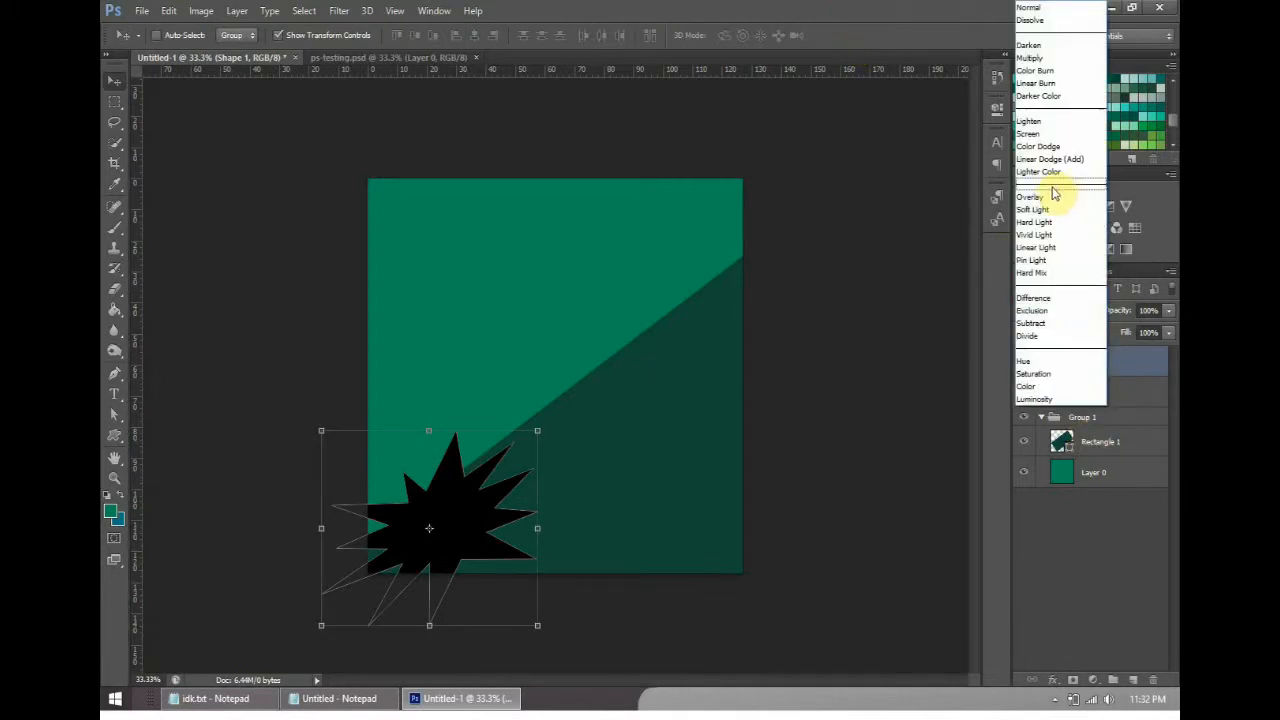
pyautogui.click(1062, 205)
pyautogui.click(1060, 310)
pyautogui.click(1066, 45)
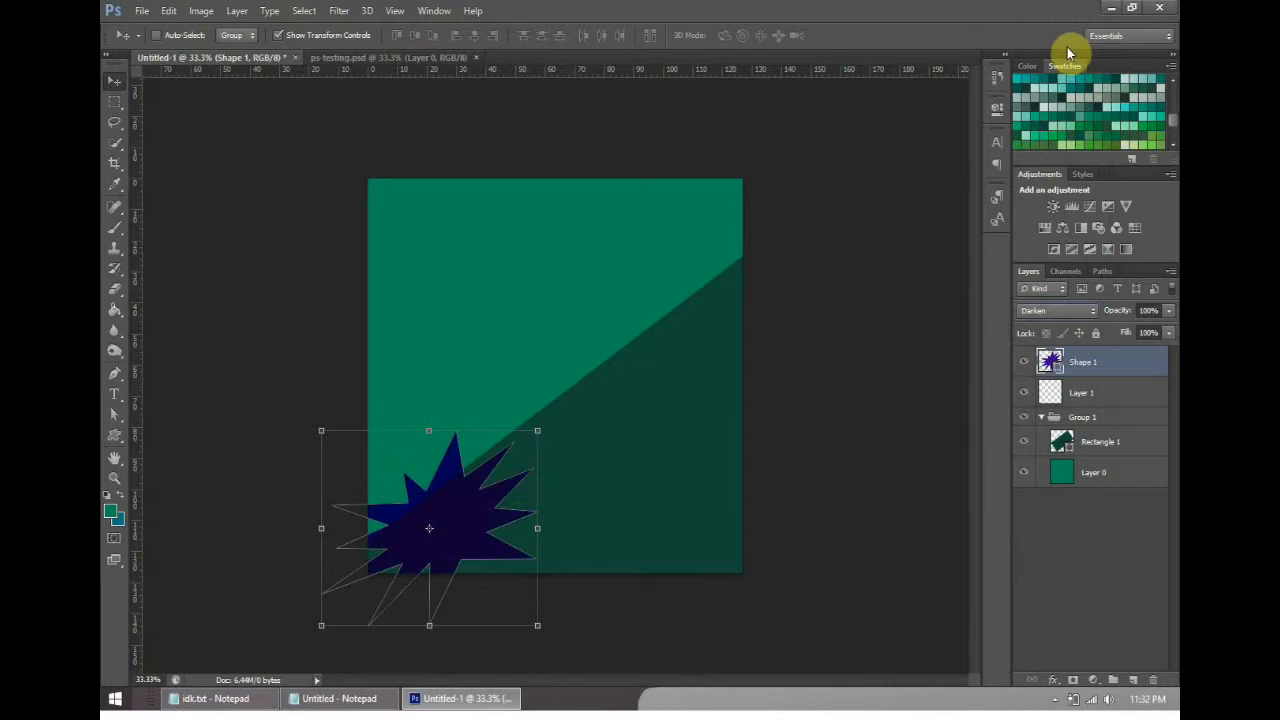
pyautogui.click(1062, 311)
pyautogui.click(1063, 313)
pyautogui.scroll(20, 1063, 314)
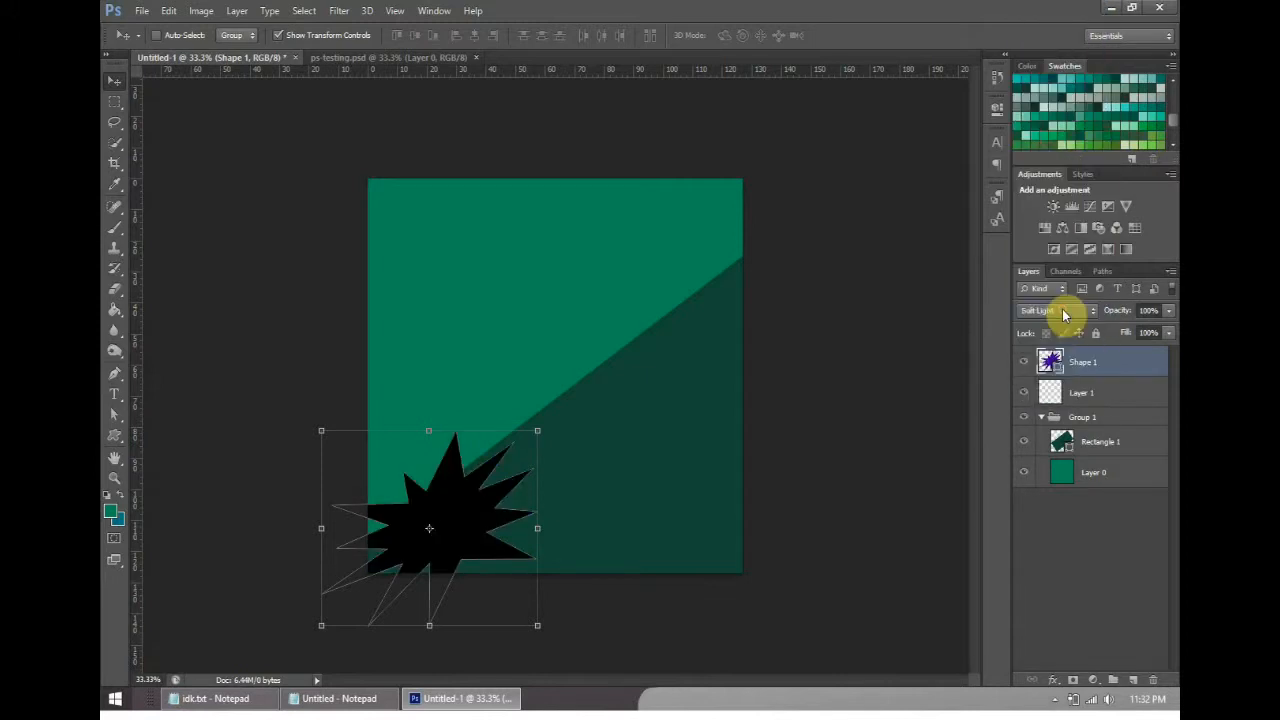
pyautogui.click(1064, 314)
pyautogui.click(1121, 308)
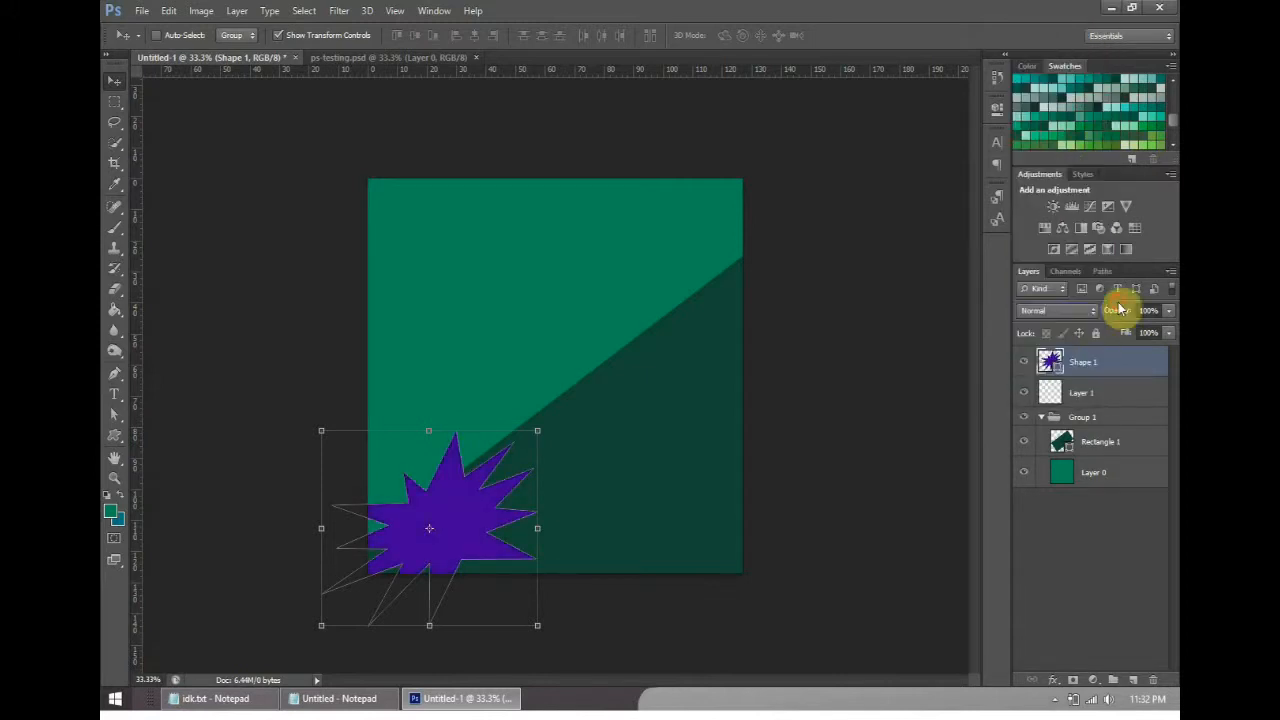
# - Cycle the starburst layer through blend modes including Dissolve and Hard Mix, ending on Normal
pyautogui.click(1066, 312)
pyautogui.click(1066, 310)
pyautogui.click(1070, 309)
pyautogui.click(1045, 10)
pyautogui.click(1080, 318)
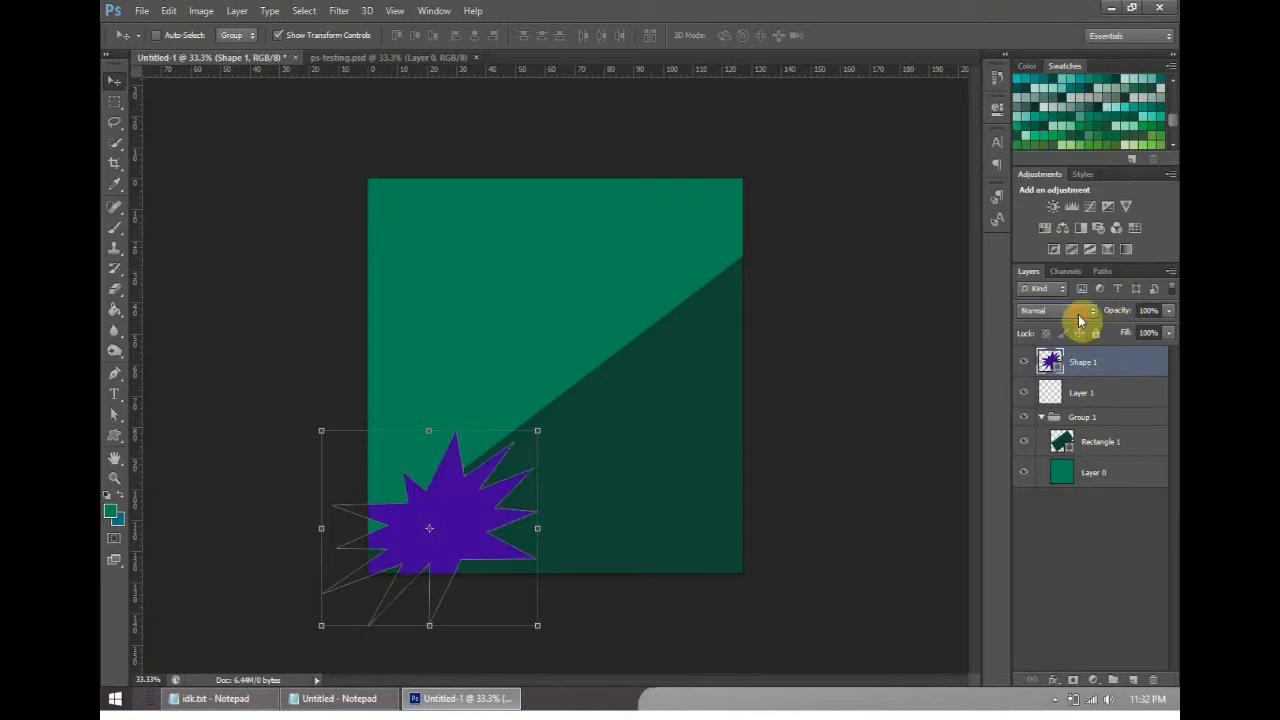
pyautogui.click(1029, 29)
pyautogui.click(1062, 190)
pyautogui.scroll(-2, 1070, 312)
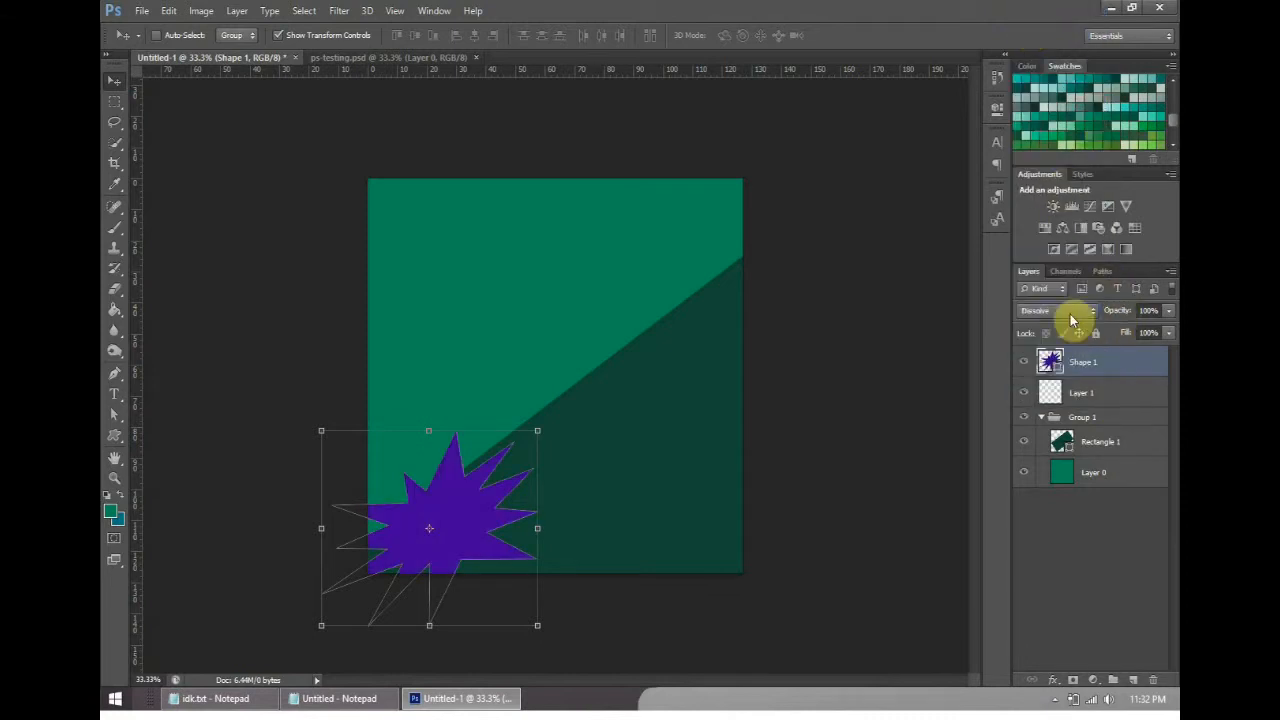
pyautogui.scroll(-12, 1086, 316)
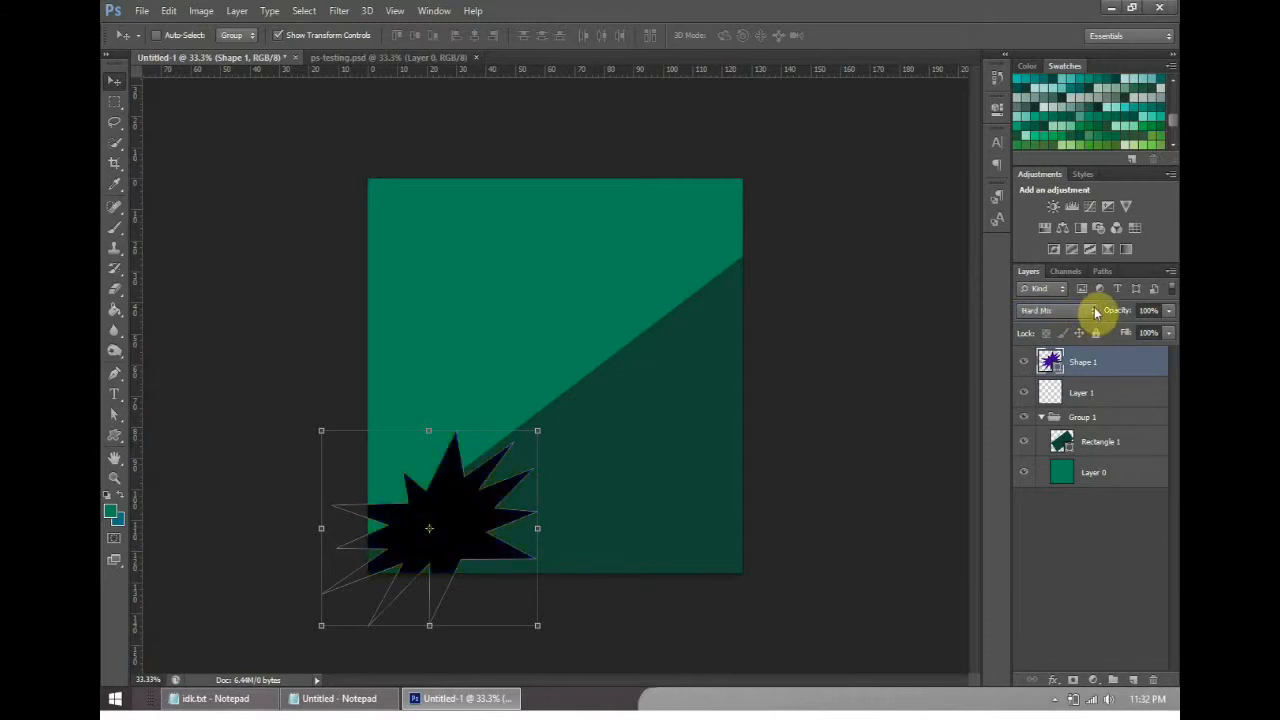
pyautogui.scroll(-7, 1095, 312)
pyautogui.scroll(20, 1114, 332)
# - With the starburst layer selected, compare the document with the ps-testing.psd design and return to the untitled document
pyautogui.click(1108, 417)
pyautogui.click(1102, 362)
pyautogui.click(426, 62)
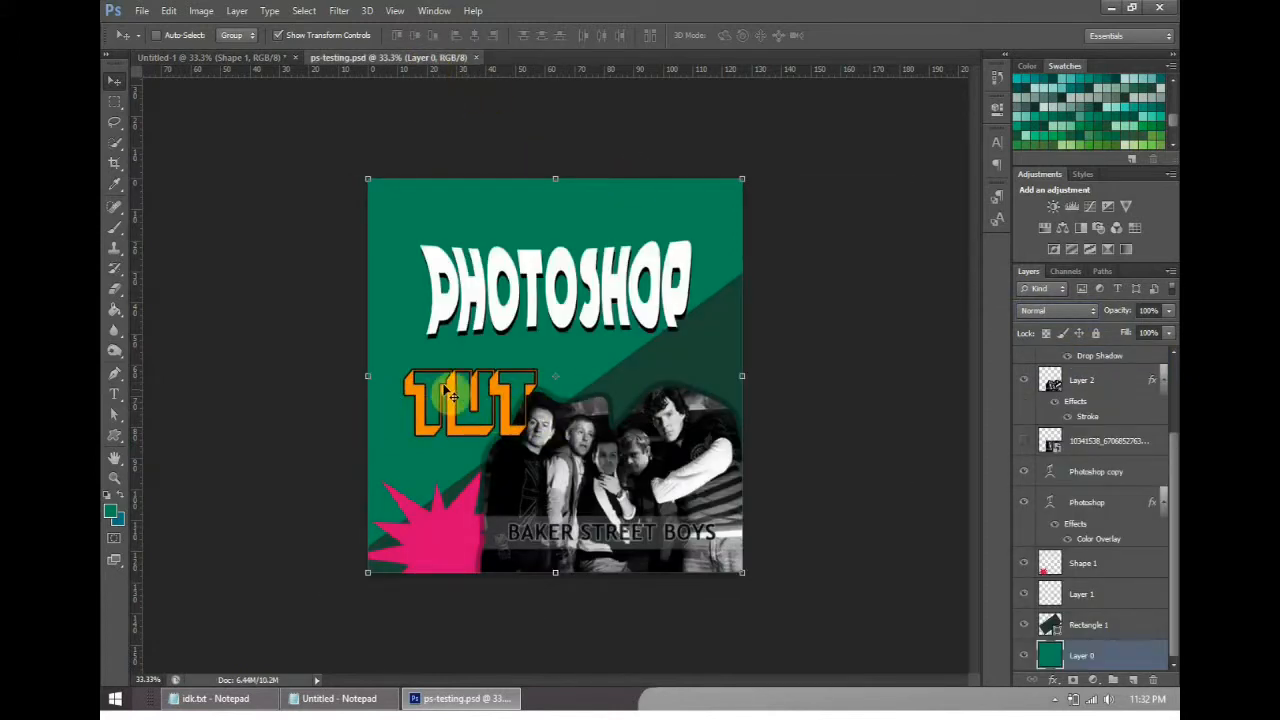
pyautogui.click(196, 56)
# - Start a text layer in the green area above the starburst and browse the available fonts
pyautogui.click(114, 393)
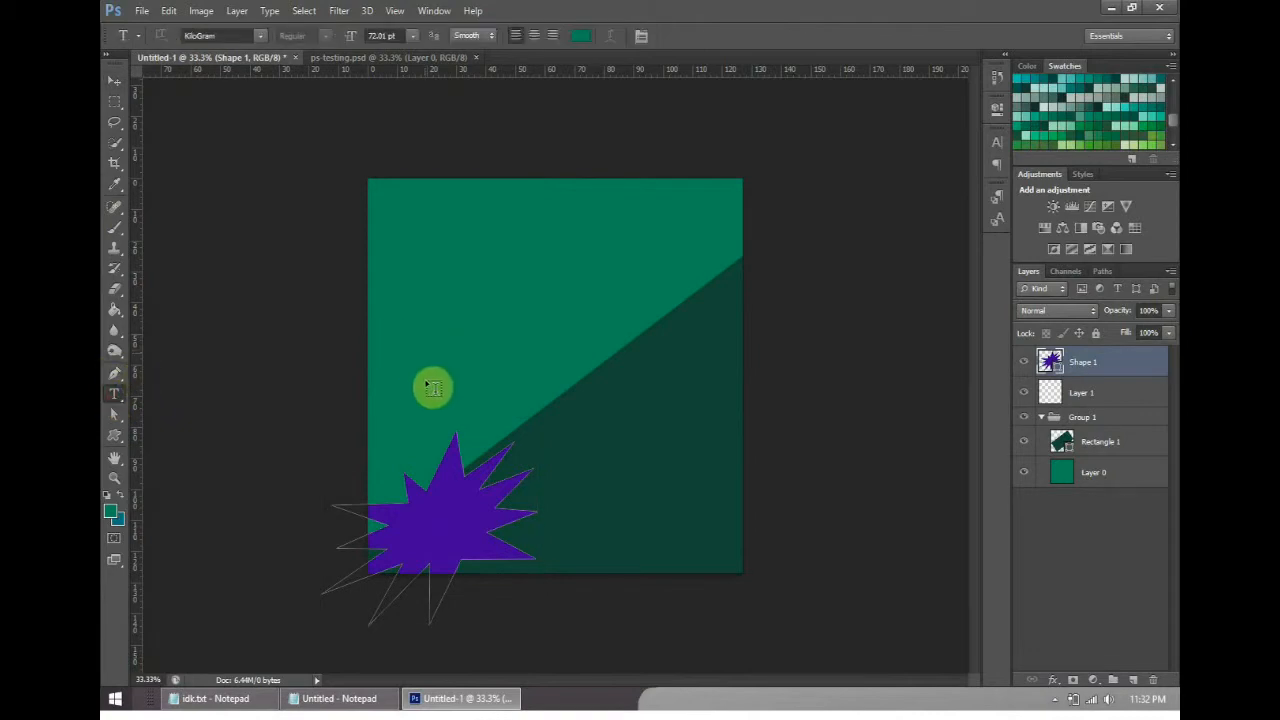
pyautogui.click(425, 368)
pyautogui.click(260, 35)
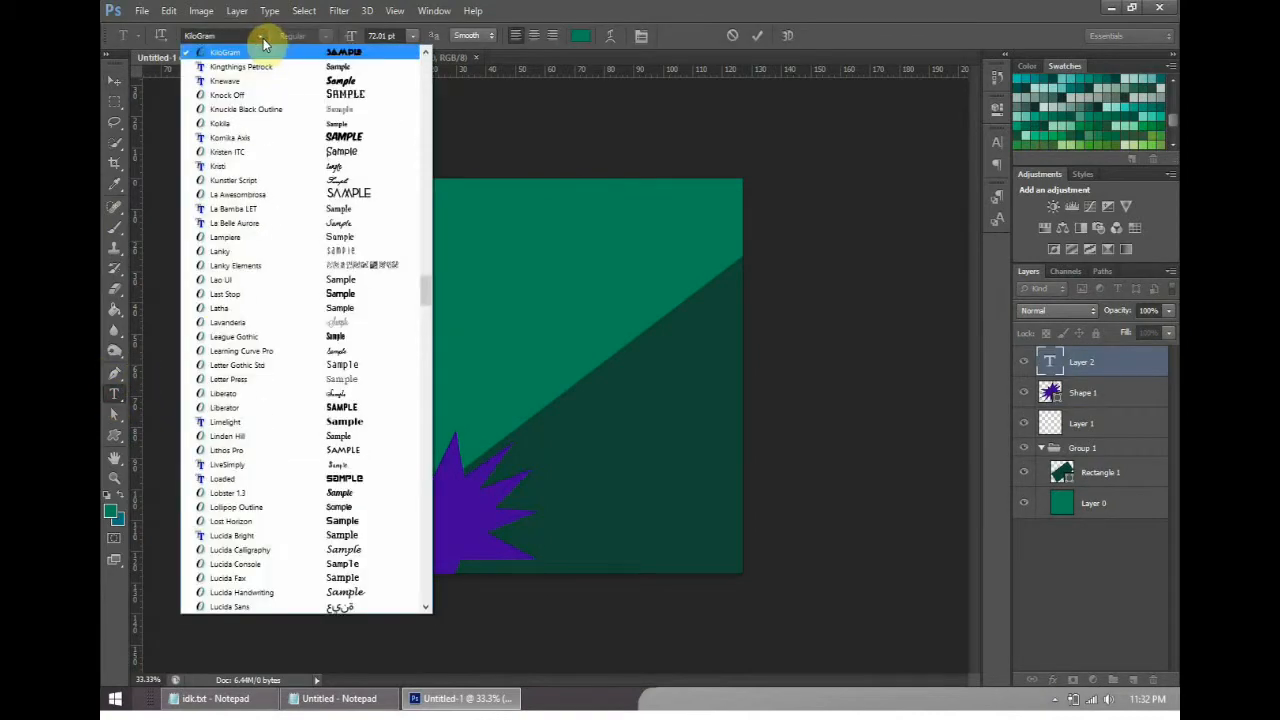
pyautogui.moveTo(423, 297); pyautogui.dragTo(461, 176)
# - Inspect the Photoshop copy and TUT layers in ps-testing.psd, cancelling any new text started there
pyautogui.click(366, 60)
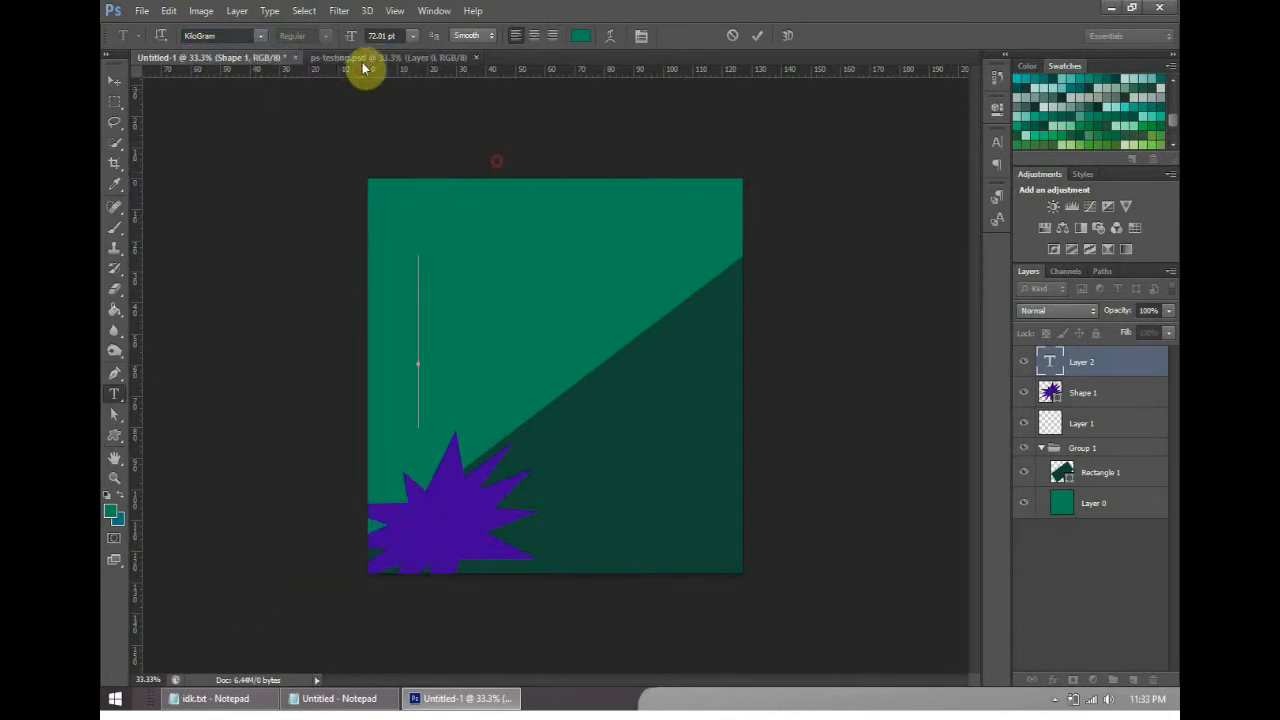
pyautogui.click(366, 58)
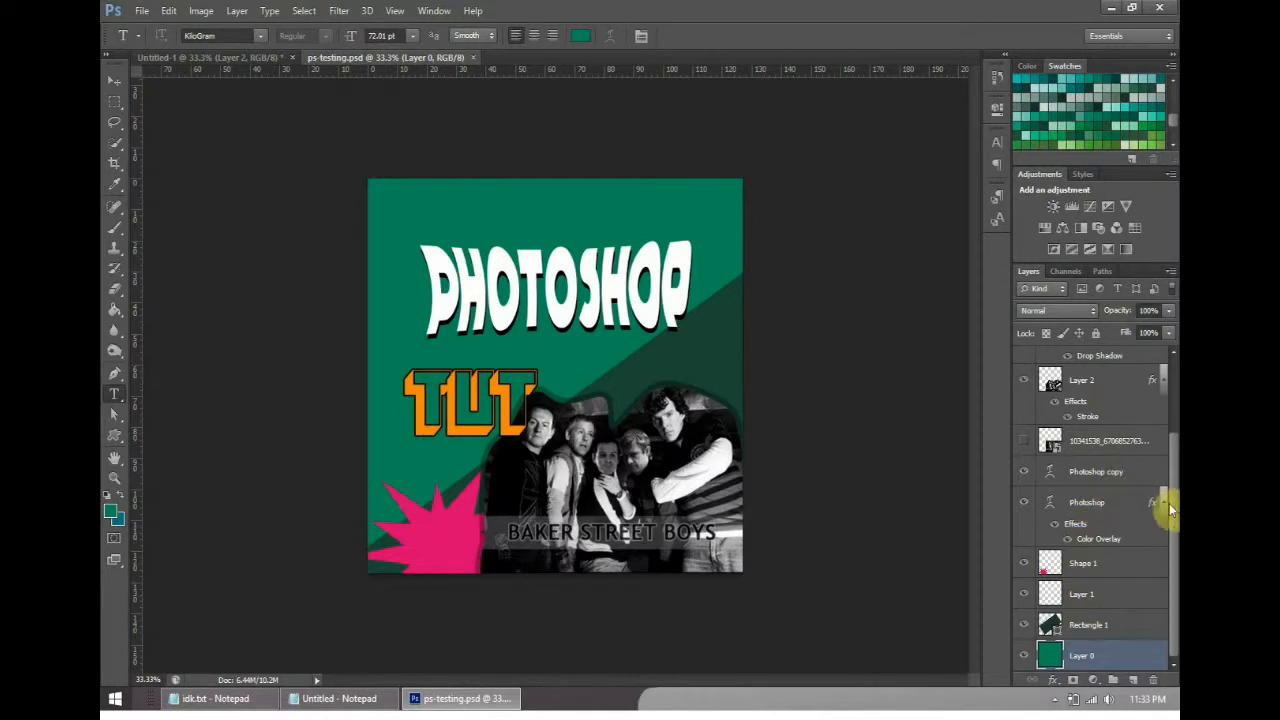
pyautogui.click(1112, 472)
pyautogui.scroll(3, 1100, 420)
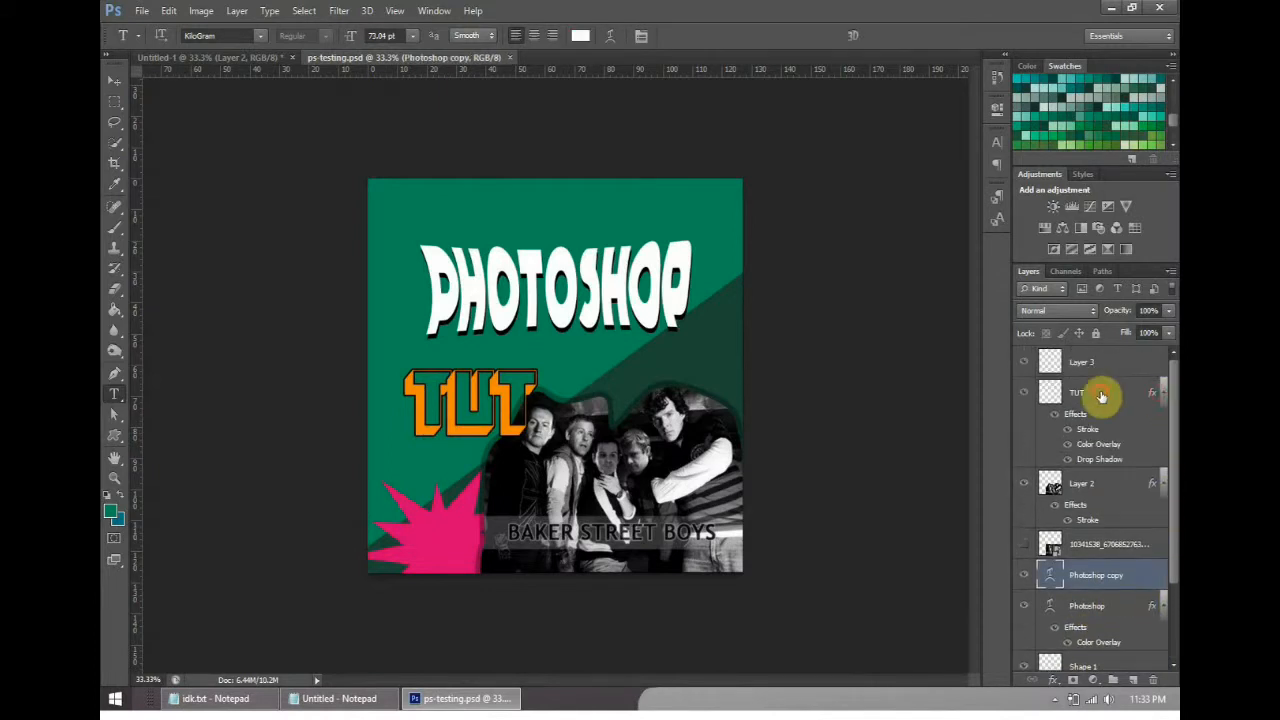
pyautogui.click(1094, 400)
pyautogui.click(483, 410)
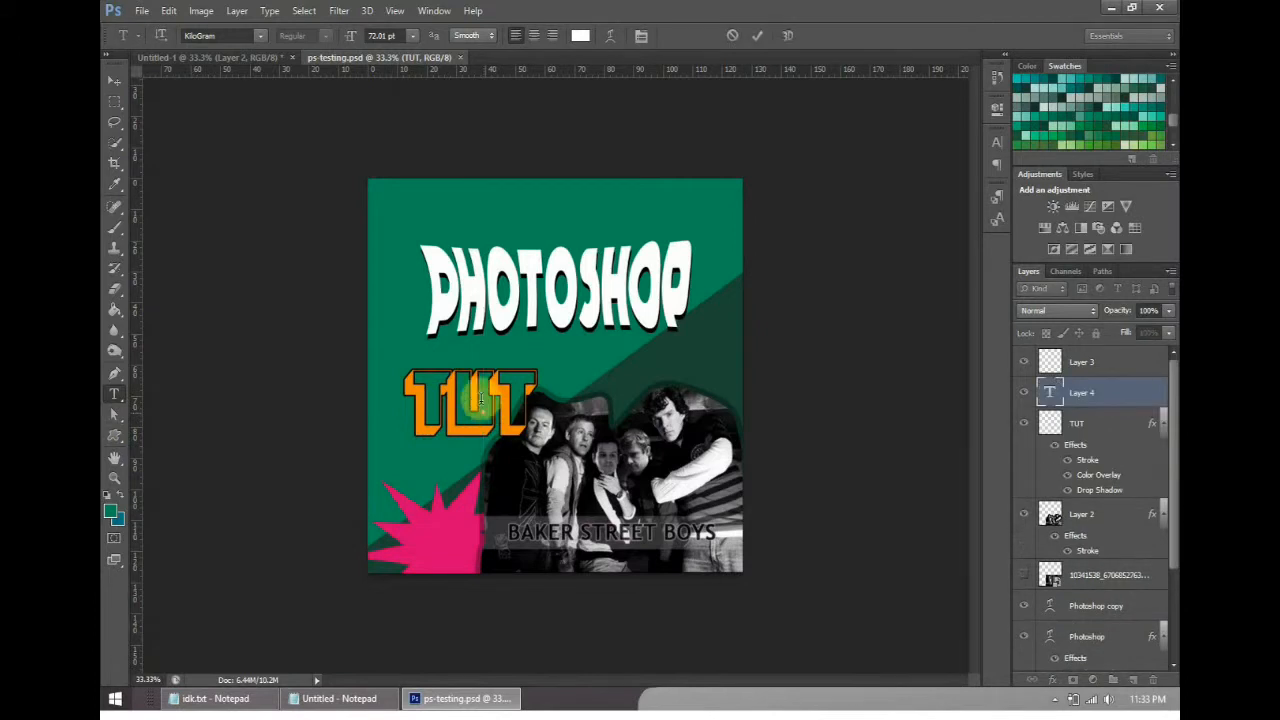
pyautogui.click(733, 35)
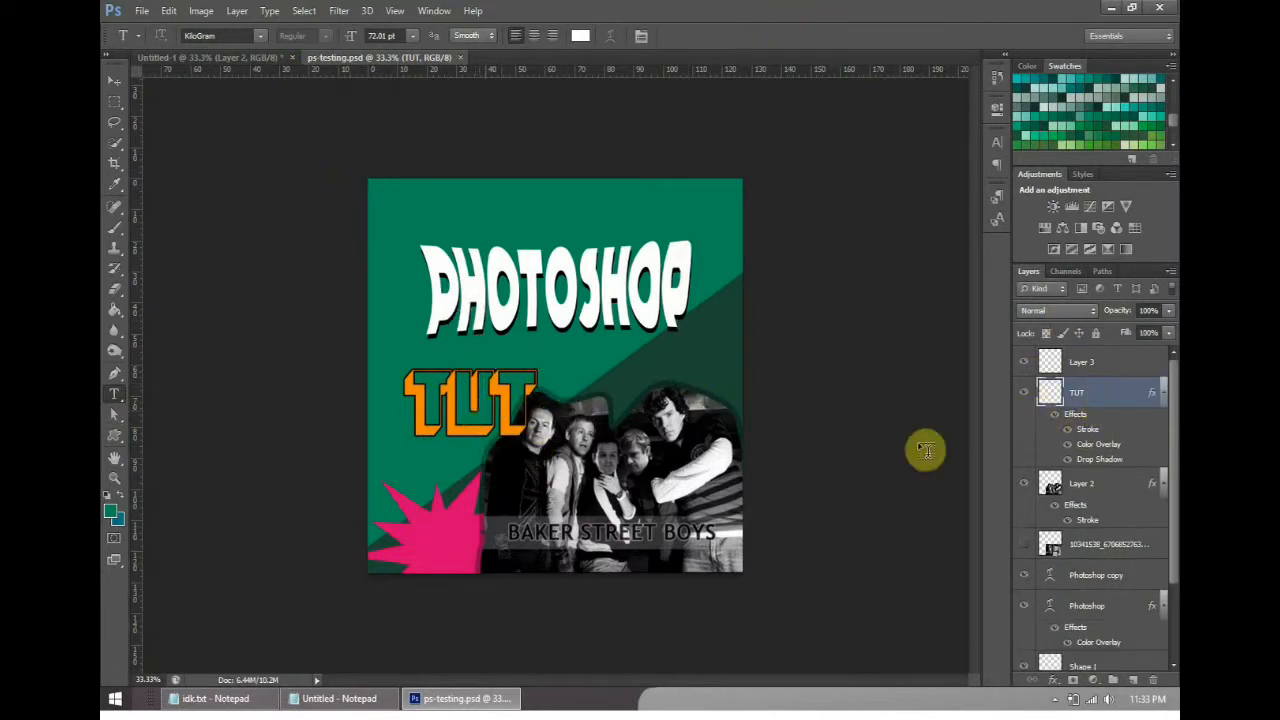
# - Return to the untitled document, set the font to Block Art and start a text layer above the starburst
pyautogui.click(185, 57)
pyautogui.click(262, 37)
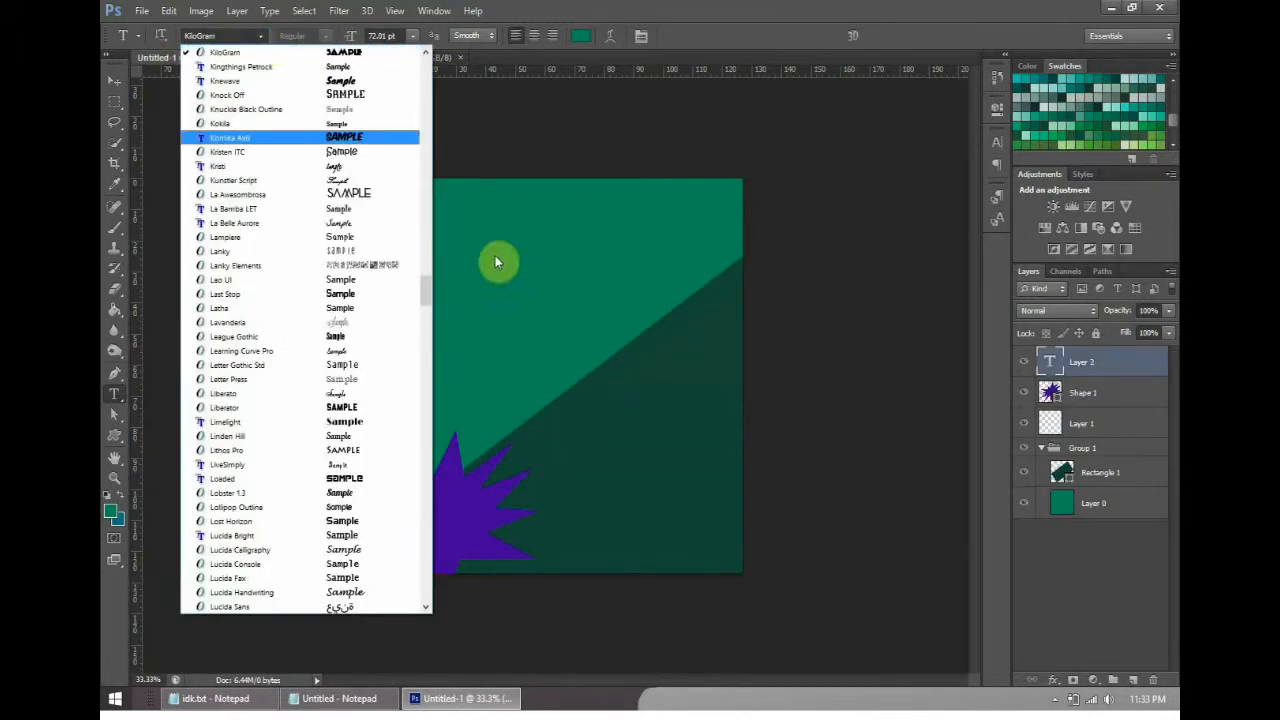
pyautogui.moveTo(433, 282); pyautogui.dragTo(434, 110)
pyautogui.click(376, 289)
pyautogui.click(426, 384)
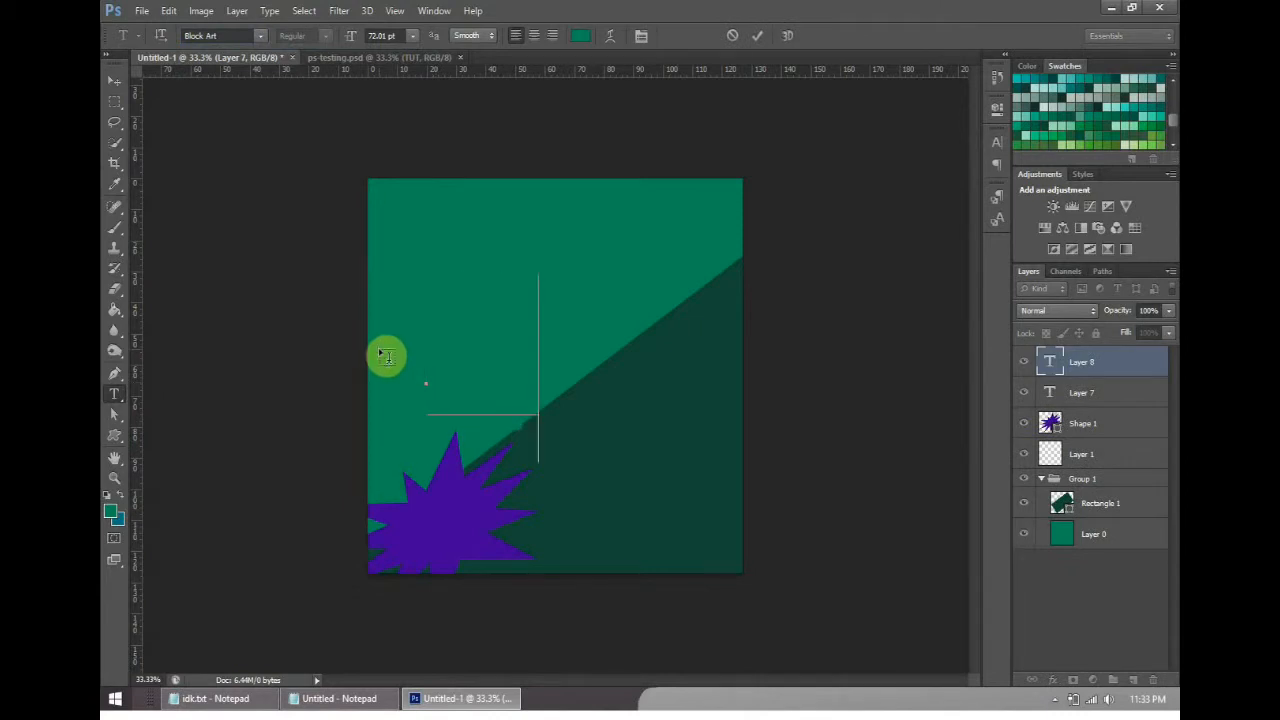
# - Open the text colour picker, raise the red value to 252 and compare the hue, red and green slider modes
pyautogui.click(580, 36)
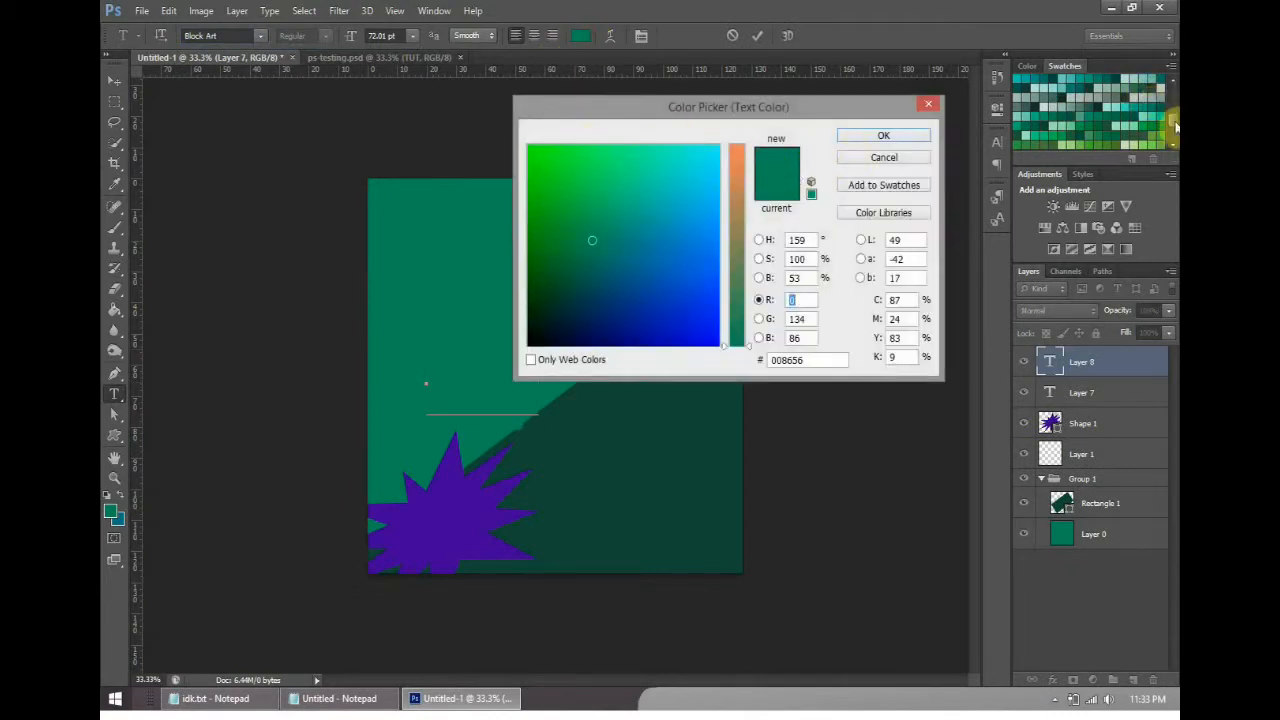
pyautogui.moveTo(1176, 126); pyautogui.dragTo(1175, 94)
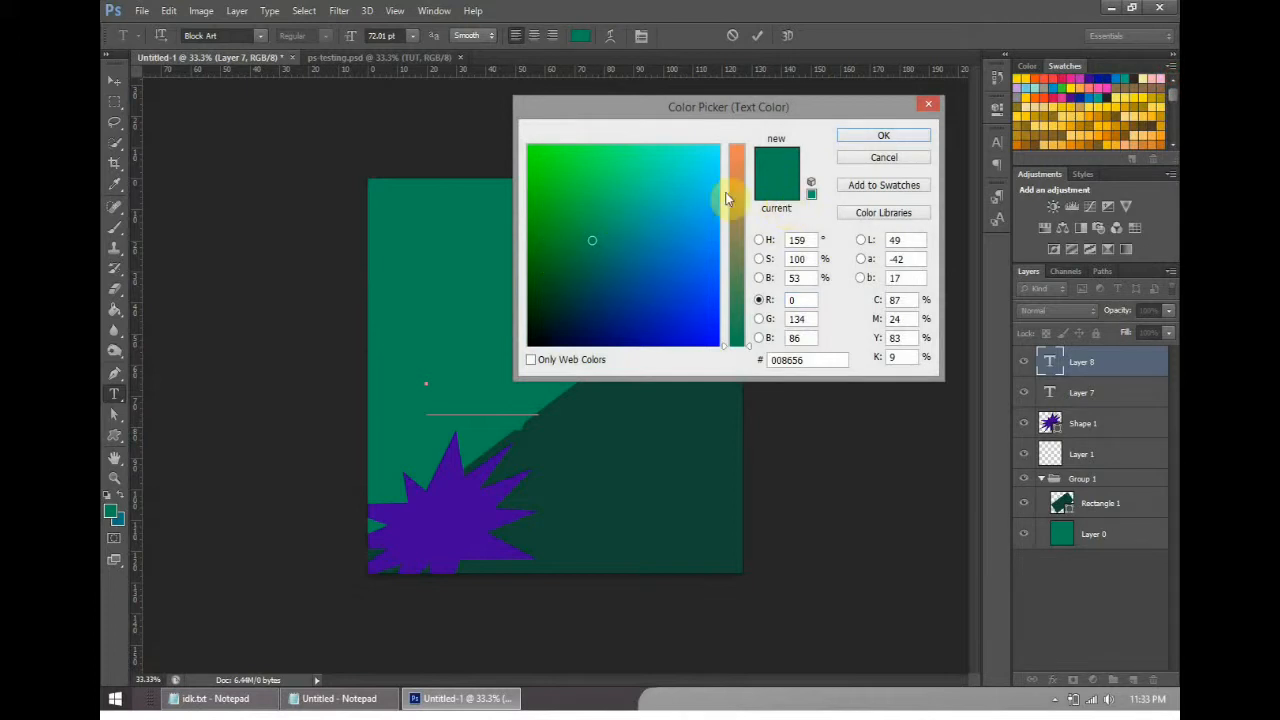
pyautogui.moveTo(740, 328); pyautogui.dragTo(737, 145)
pyautogui.click(763, 240)
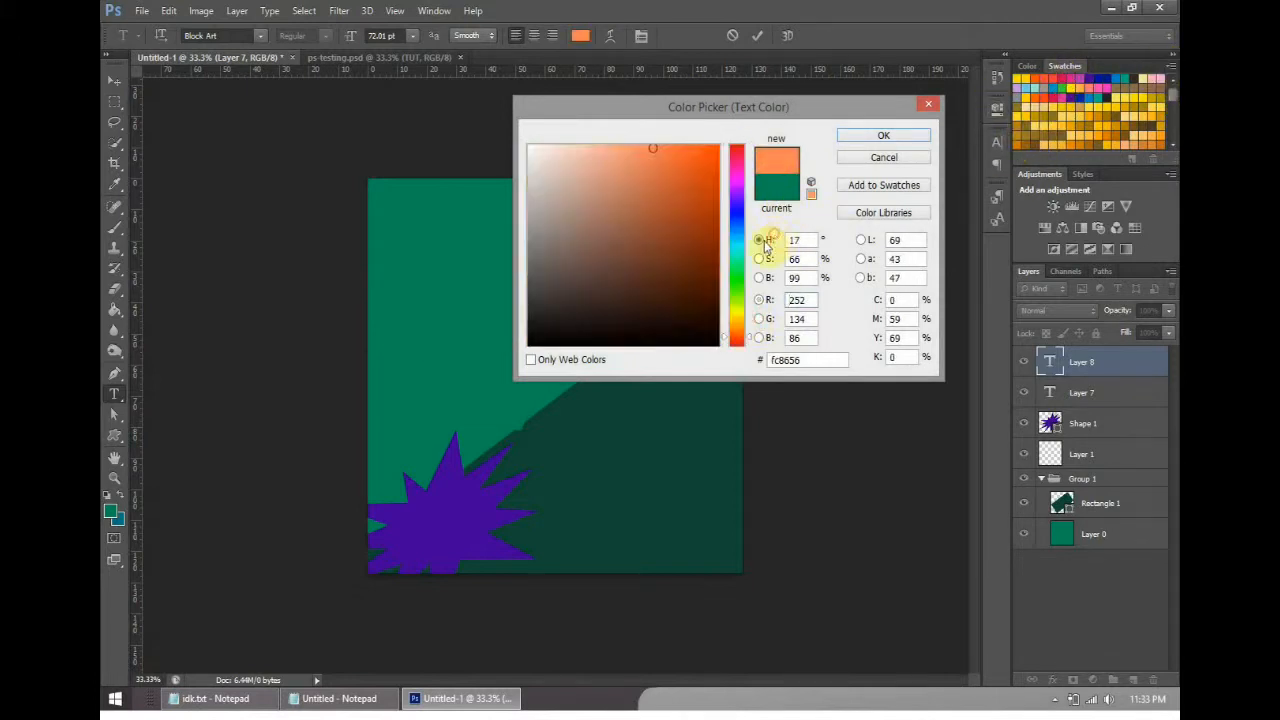
pyautogui.click(763, 300)
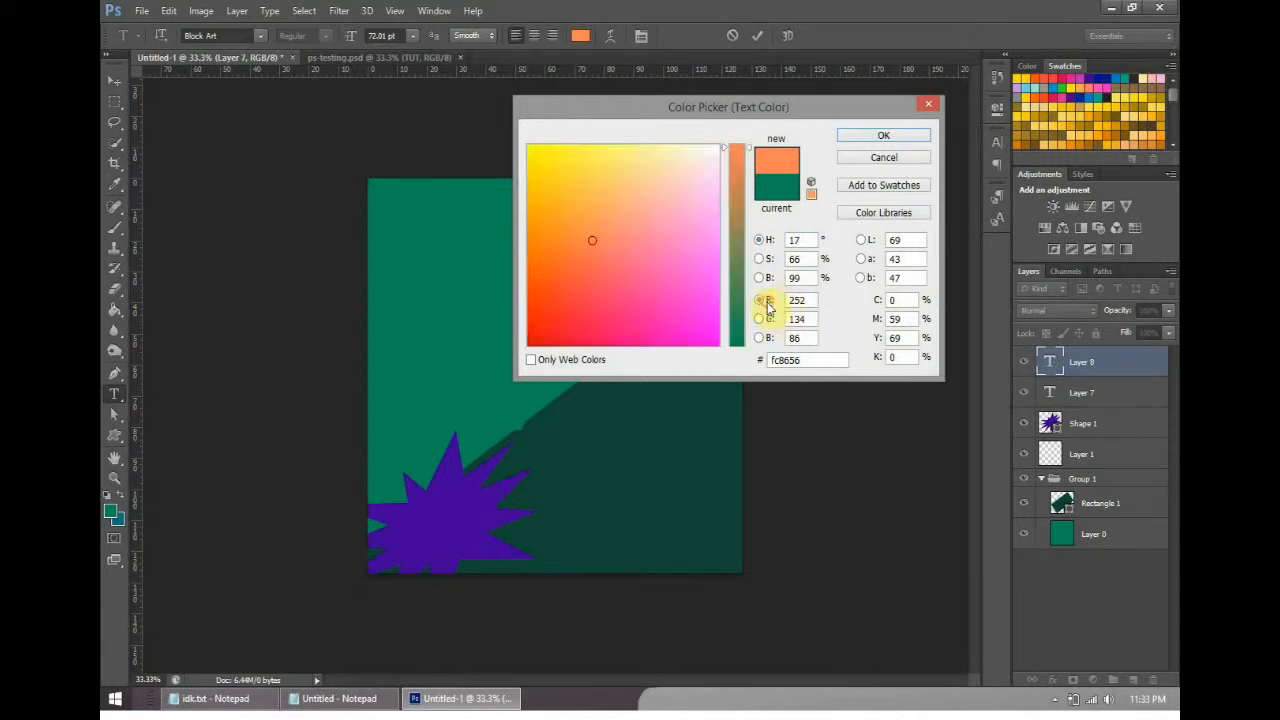
pyautogui.click(763, 318)
pyautogui.click(763, 300)
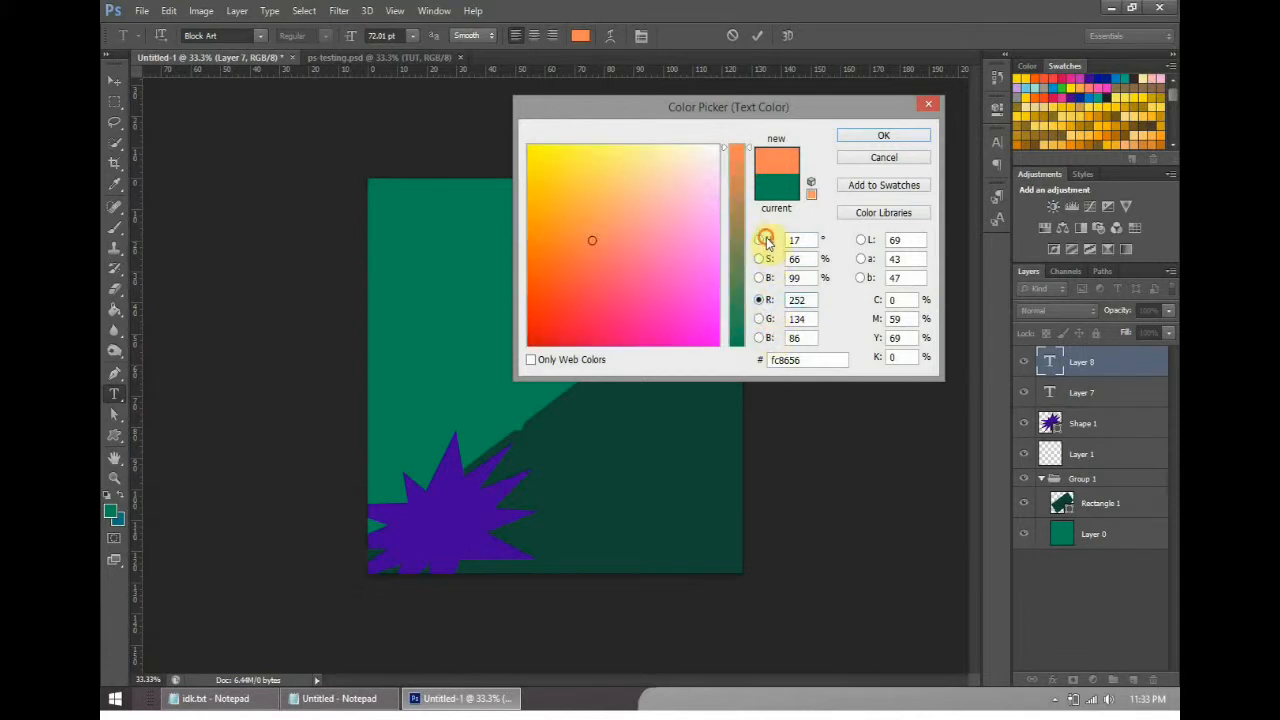
# - Compare the picker's hue, saturation and brightness modes and try to apply white as the text colour
pyautogui.click(764, 240)
pyautogui.click(764, 259)
pyautogui.click(764, 241)
pyautogui.click(764, 259)
pyautogui.click(764, 278)
pyautogui.click(764, 241)
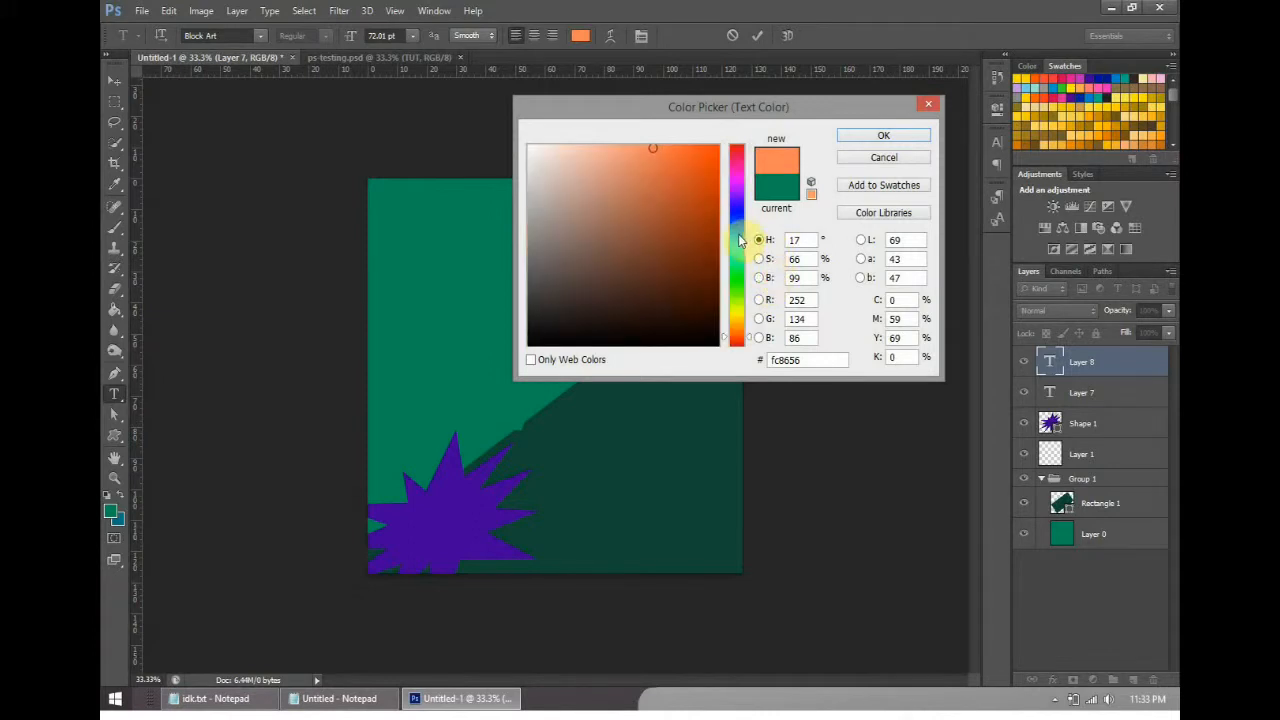
pyautogui.moveTo(752, 243); pyautogui.dragTo(752, 228)
pyautogui.moveTo(537, 183)
pyautogui.mouseDown()
pyautogui.moveTo(583, 166)
pyautogui.moveTo(509, 141)
pyautogui.mouseUp()
pyautogui.click(878, 135)
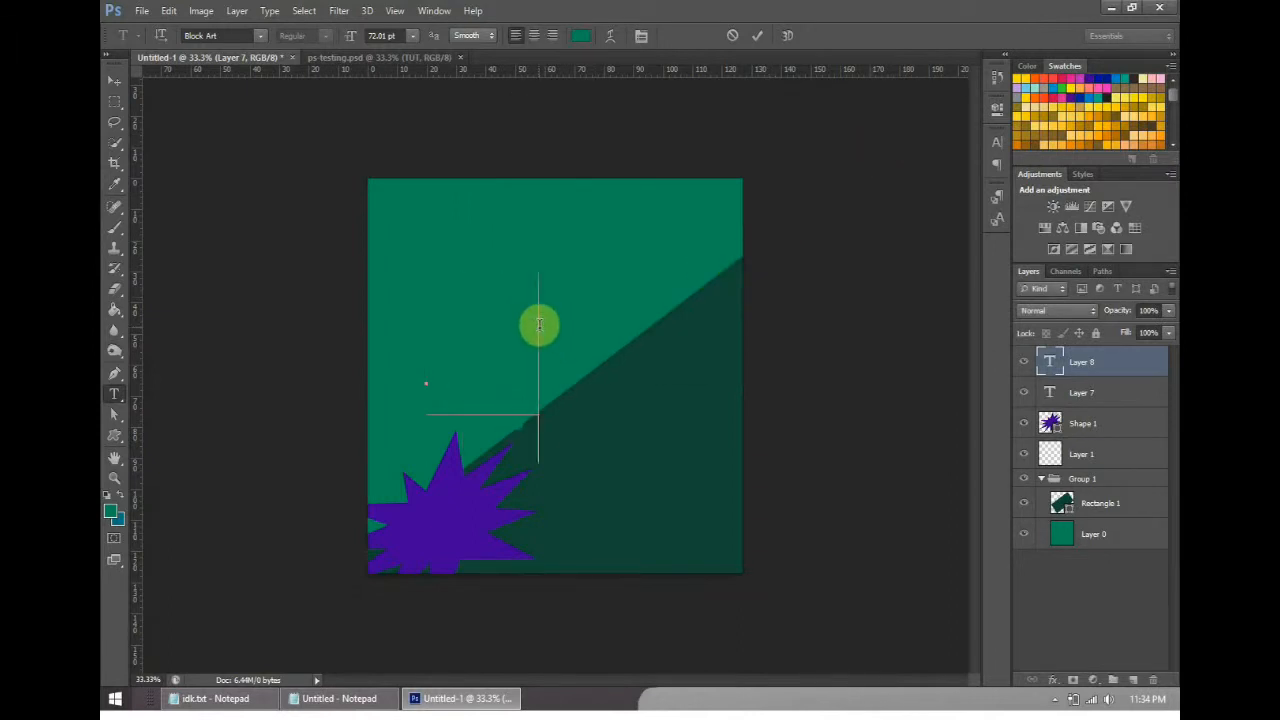
# - Enter TUT as the text above the starburst, dismiss the save dialog and set the text colour to white
pyautogui.hotkey('ctrl', 's')
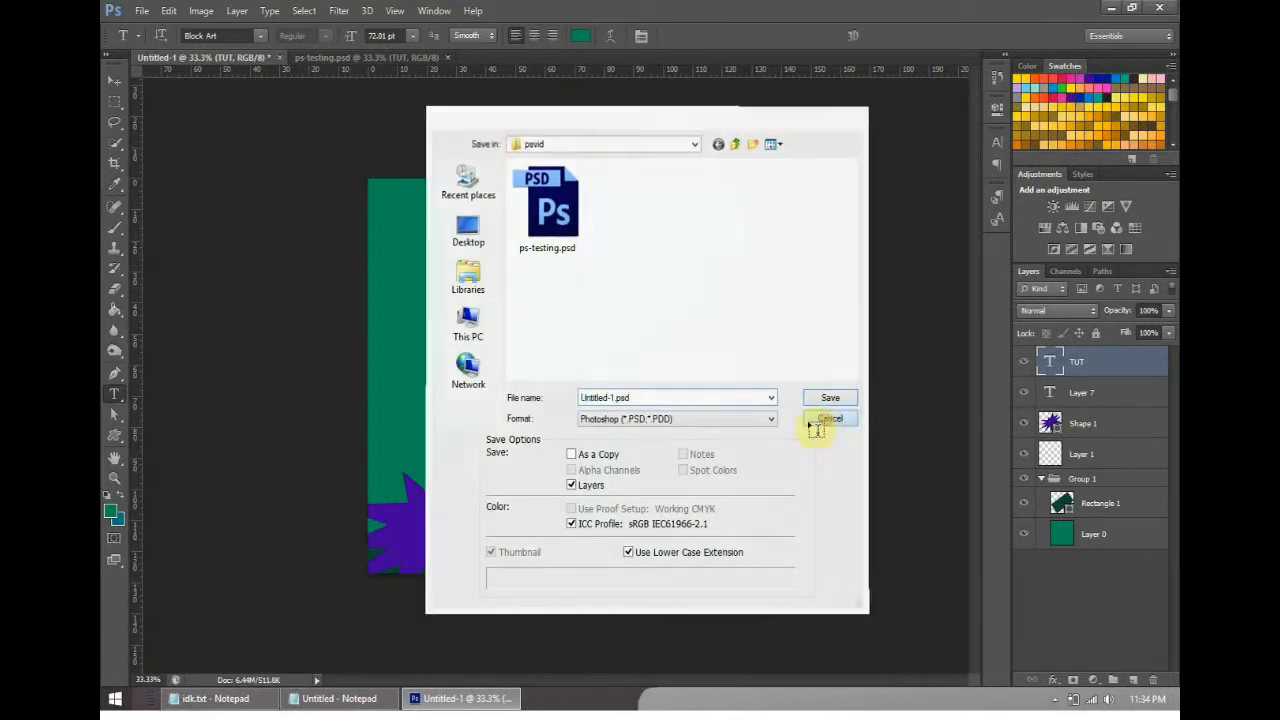
pyautogui.click(816, 428)
pyautogui.click(428, 385)
pyautogui.click(581, 36)
pyautogui.moveTo(661, 219); pyautogui.dragTo(485, 103)
pyautogui.click(895, 139)
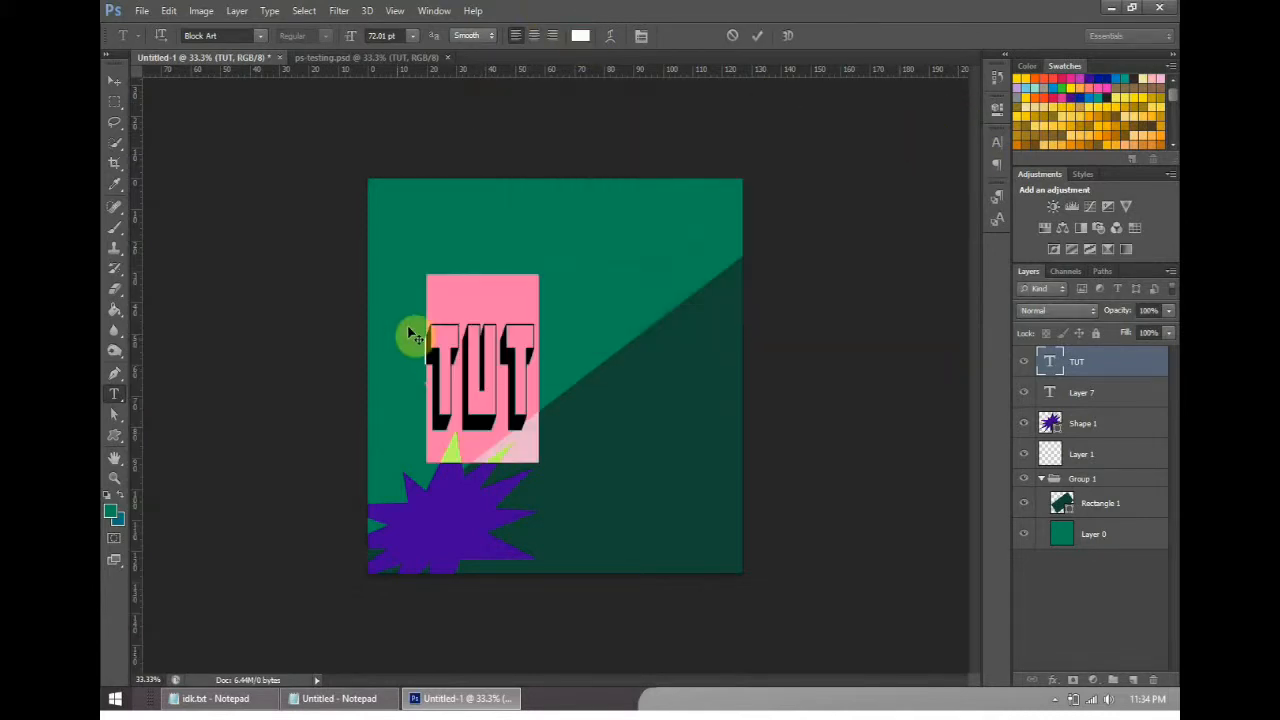
# - Compare the TUT text with ps-testing.psd and recolour it in the untitled document with an orange swatch
pyautogui.click(486, 378)
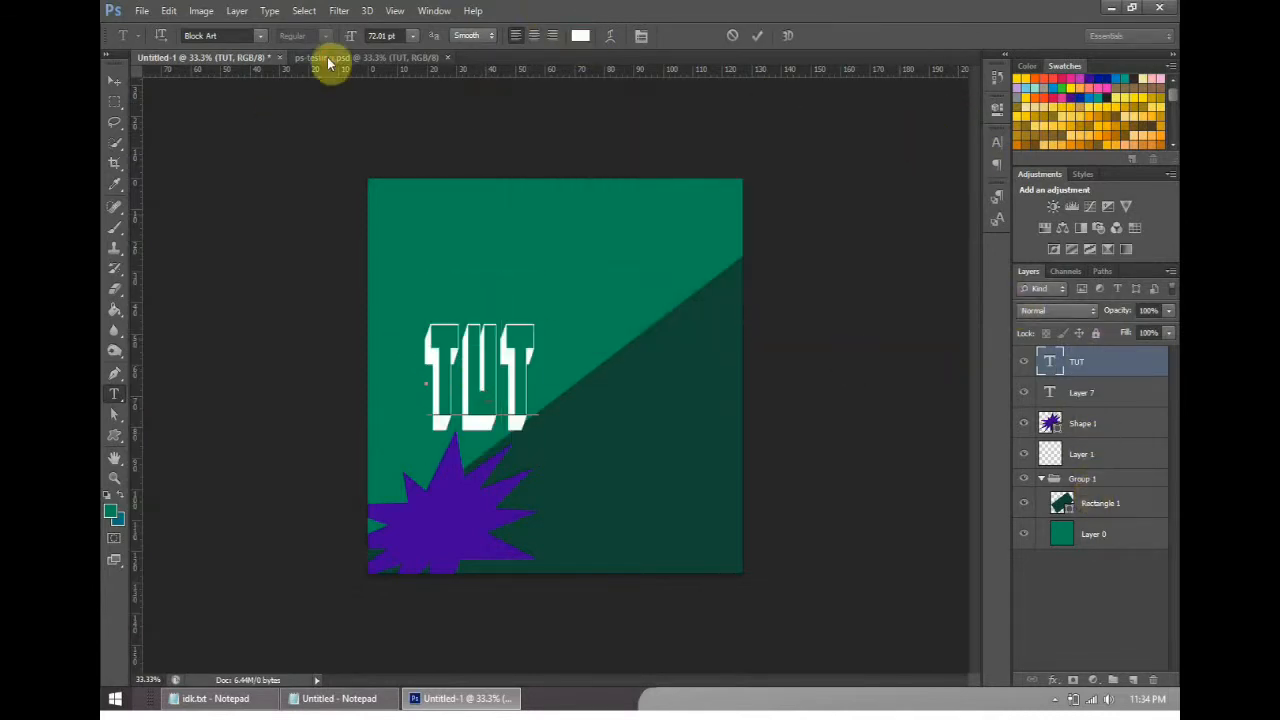
pyautogui.click(329, 57)
pyautogui.click(214, 57)
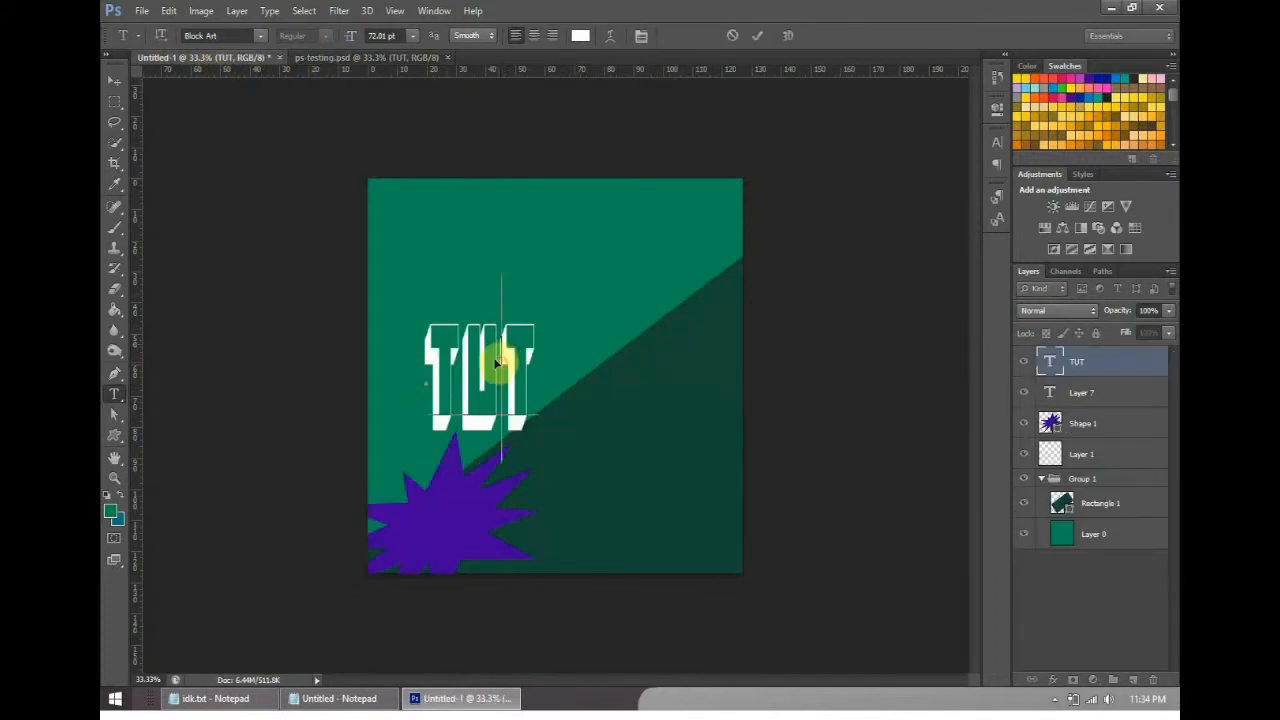
pyautogui.click(1165, 130)
pyautogui.click(499, 366)
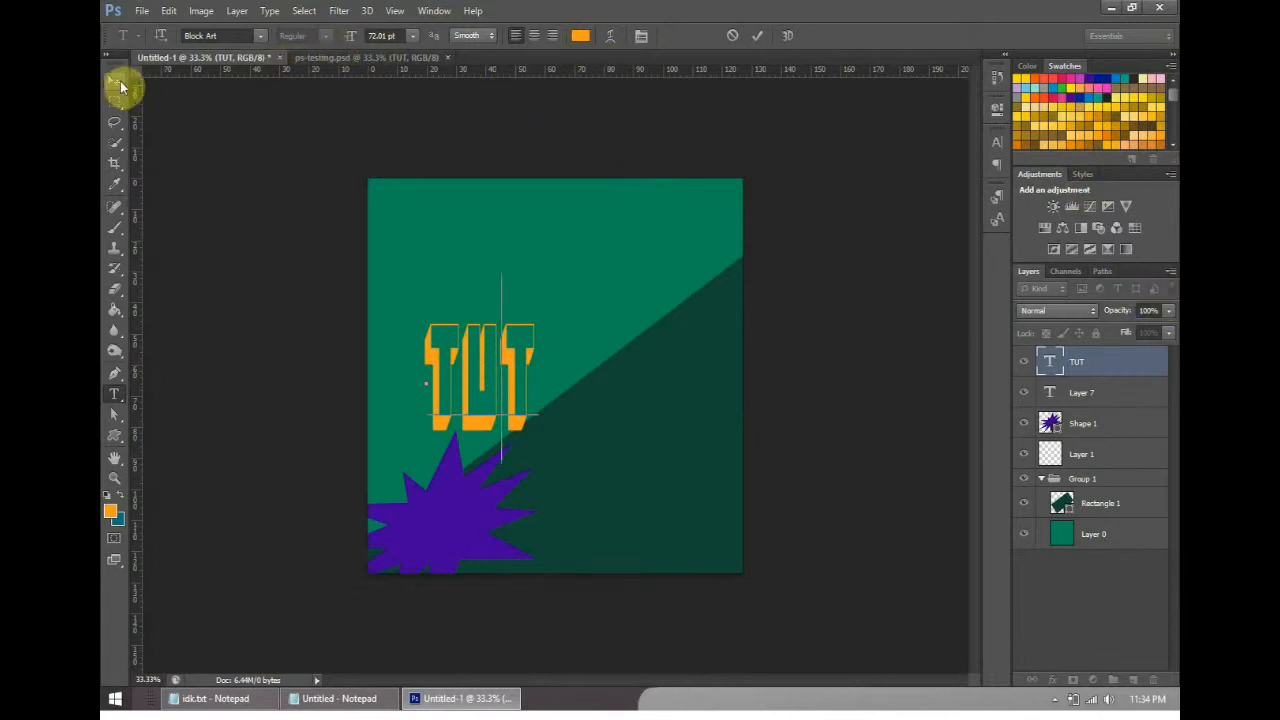
# - Select all of the TUT text and set its font size to 91.01 pt in the character settings
pyautogui.click(505, 378)
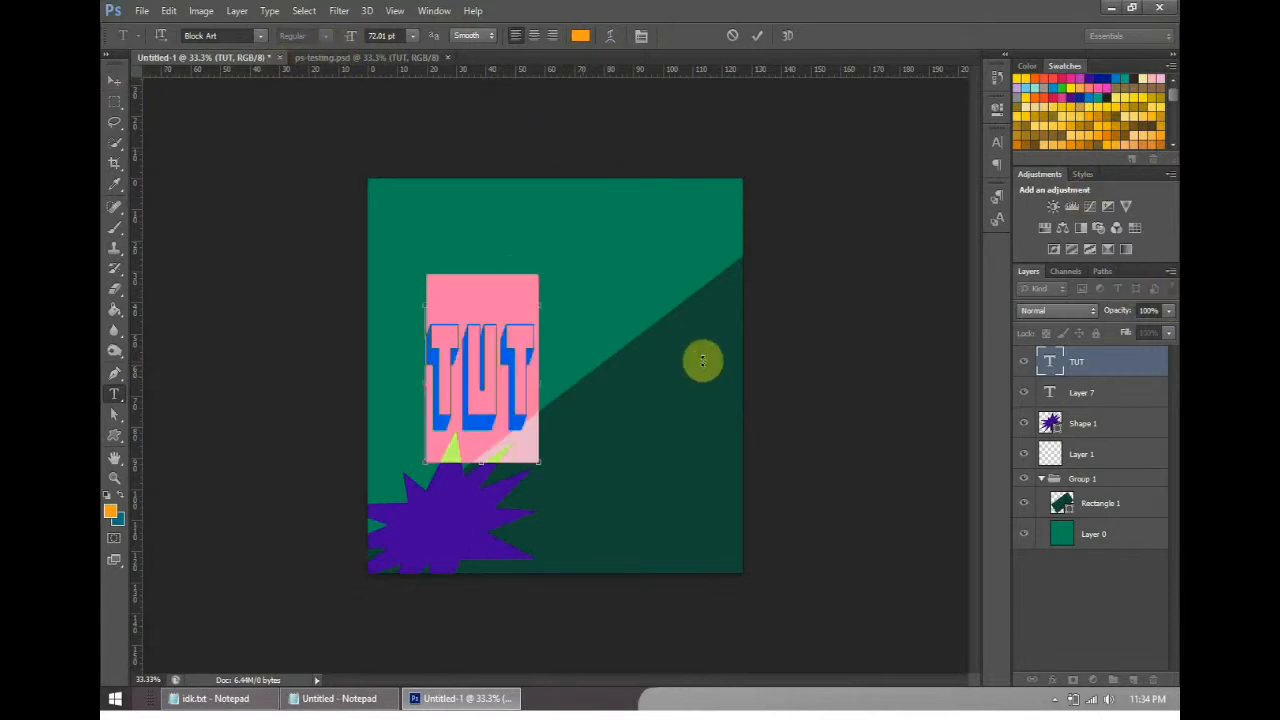
pyautogui.hotkey('ctrl', 'a')
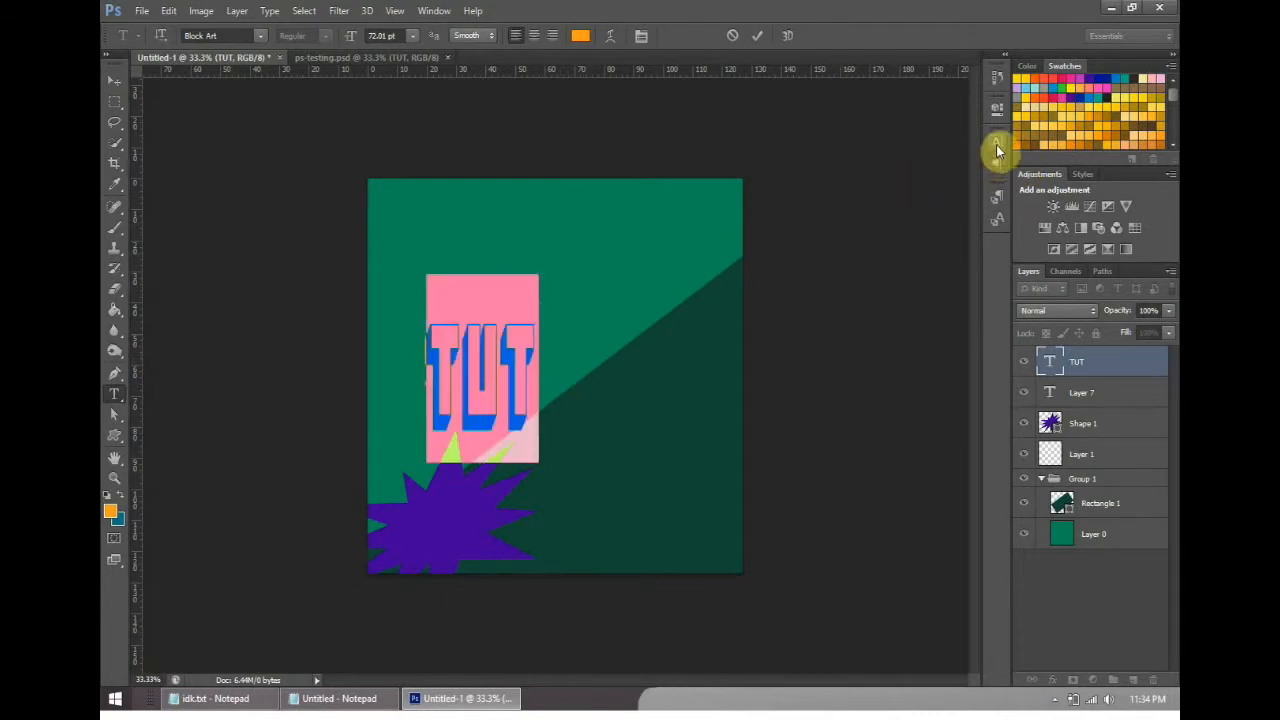
pyautogui.click(997, 148)
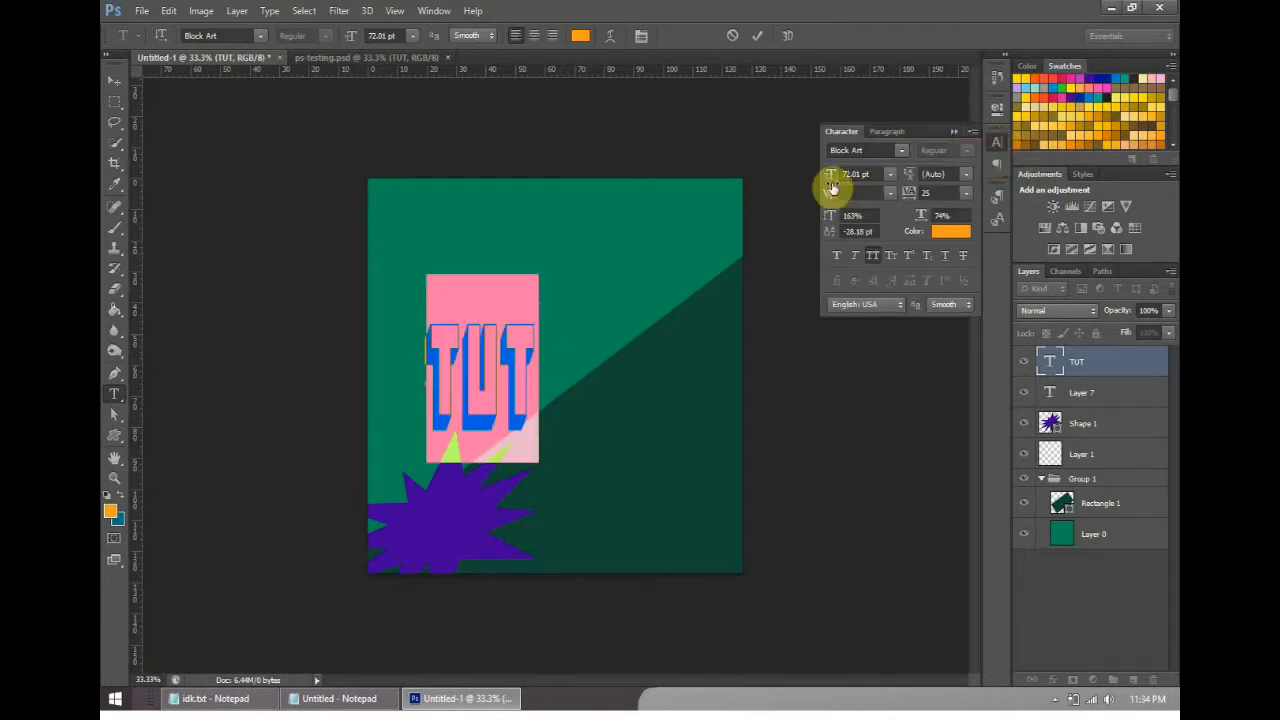
pyautogui.click(893, 175)
pyautogui.click(895, 178)
pyautogui.moveTo(830, 176)
pyautogui.mouseDown()
pyautogui.moveTo(857, 177)
pyautogui.moveTo(821, 180)
pyautogui.mouseUp()
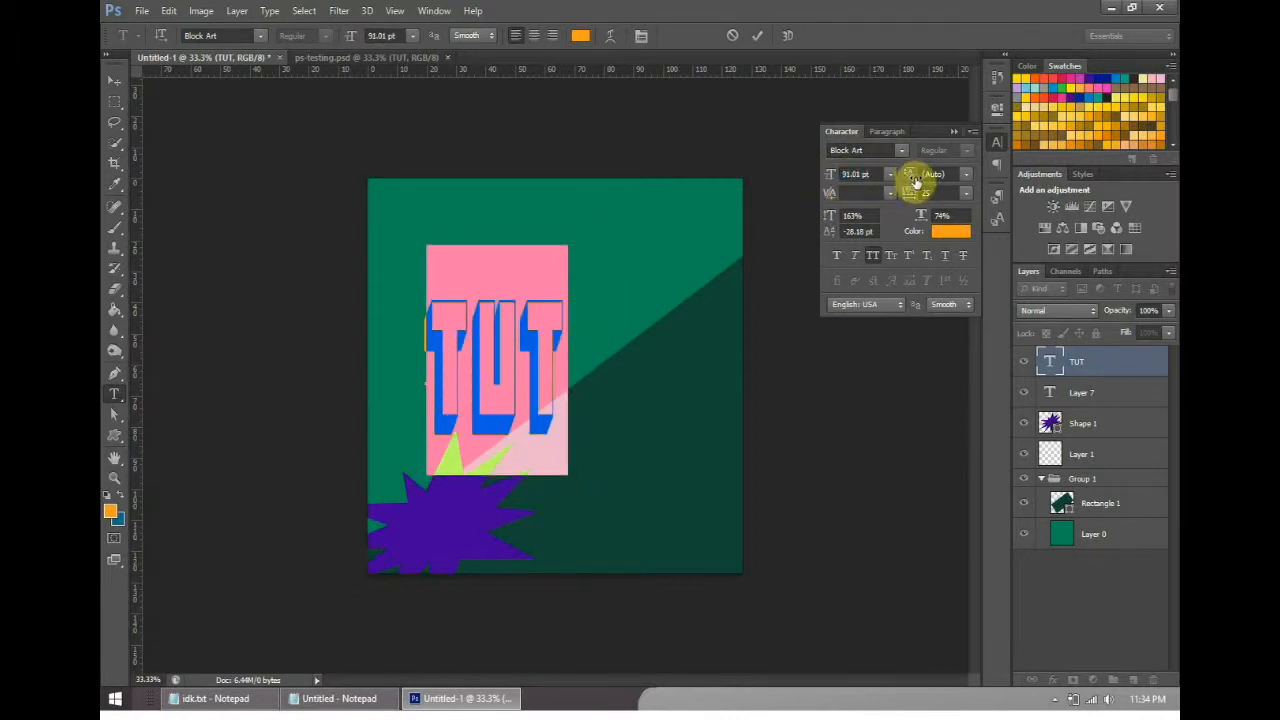
# - Set the TUT text's tracking to -15, vertical scale to 199%, horizontal scale to 147% and baseline shift to -0.18 pt
pyautogui.click(891, 194)
pyautogui.click(892, 192)
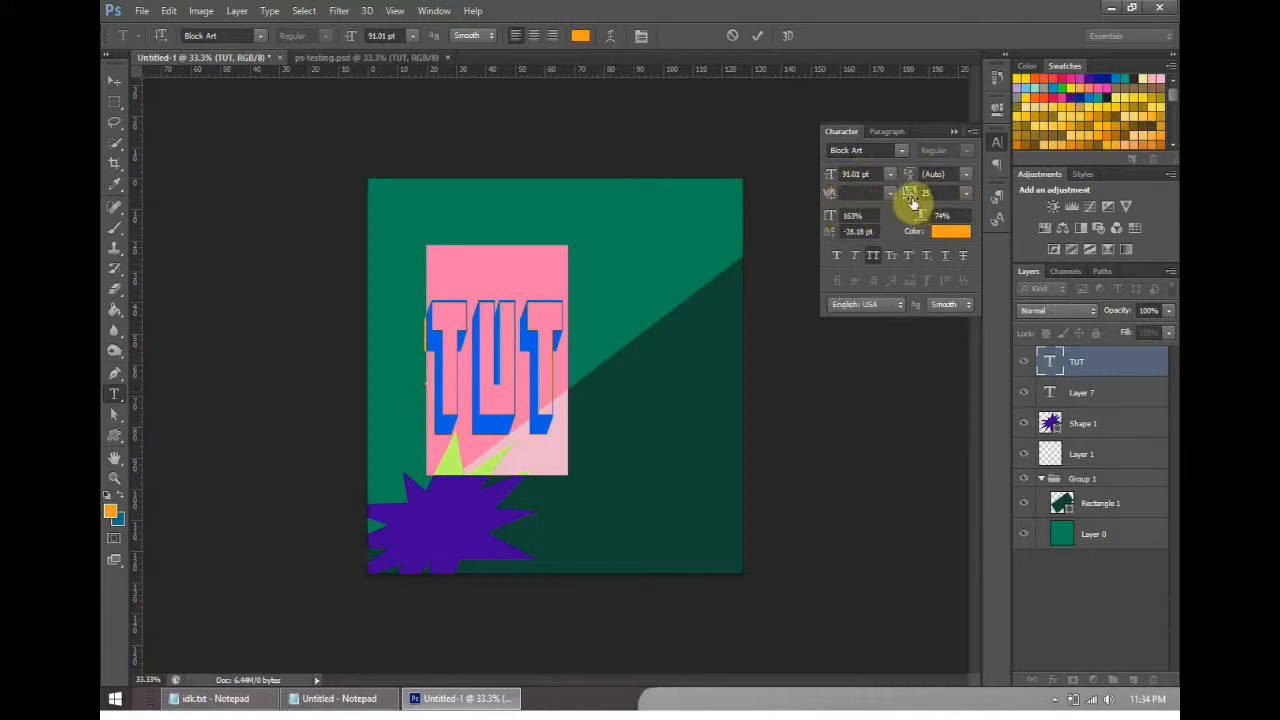
pyautogui.moveTo(912, 203); pyautogui.dragTo(943, 194)
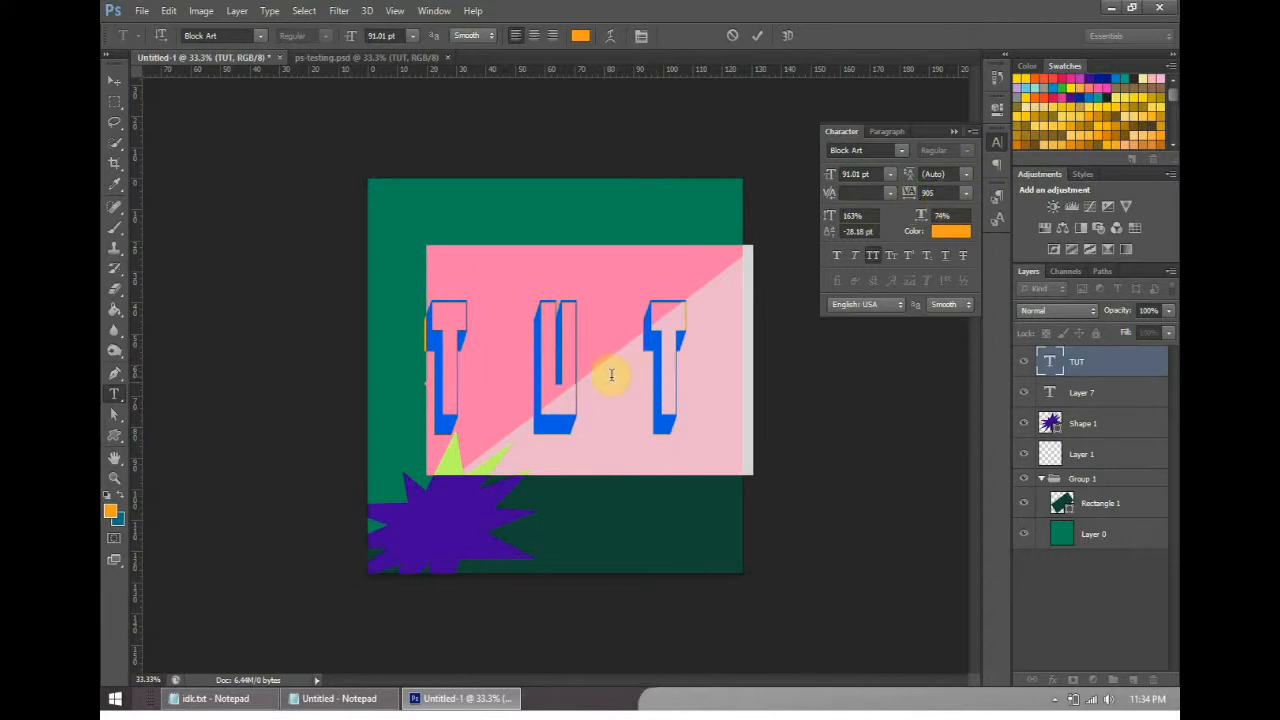
pyautogui.moveTo(909, 194); pyautogui.dragTo(800, 236)
pyautogui.moveTo(922, 215)
pyautogui.mouseDown()
pyautogui.moveTo(968, 214)
pyautogui.moveTo(920, 221)
pyautogui.moveTo(935, 216)
pyautogui.mouseUp()
pyautogui.moveTo(830, 234)
pyautogui.mouseDown()
pyautogui.moveTo(859, 236)
pyautogui.moveTo(829, 240)
pyautogui.mouseUp()
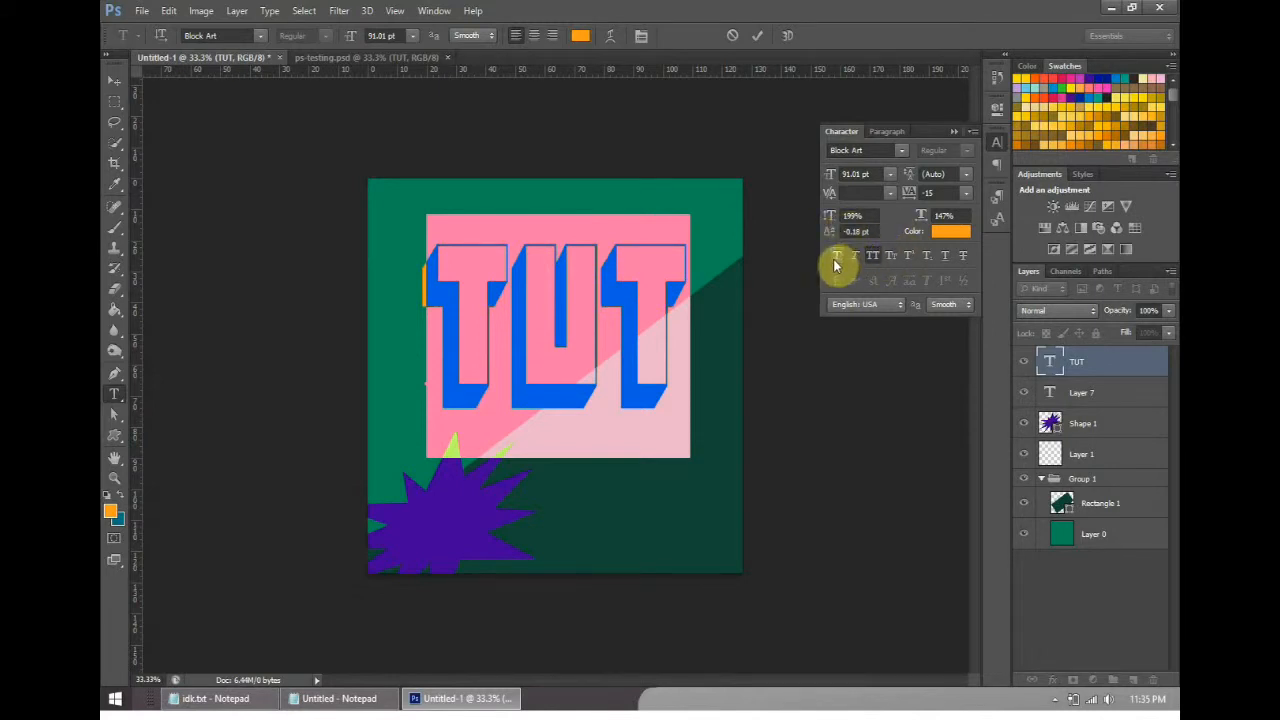
# - Review the faux bold, faux italic and All Caps styles and the paragraph settings, and close the text settings
pyautogui.click(838, 259)
pyautogui.click(852, 256)
pyautogui.click(875, 258)
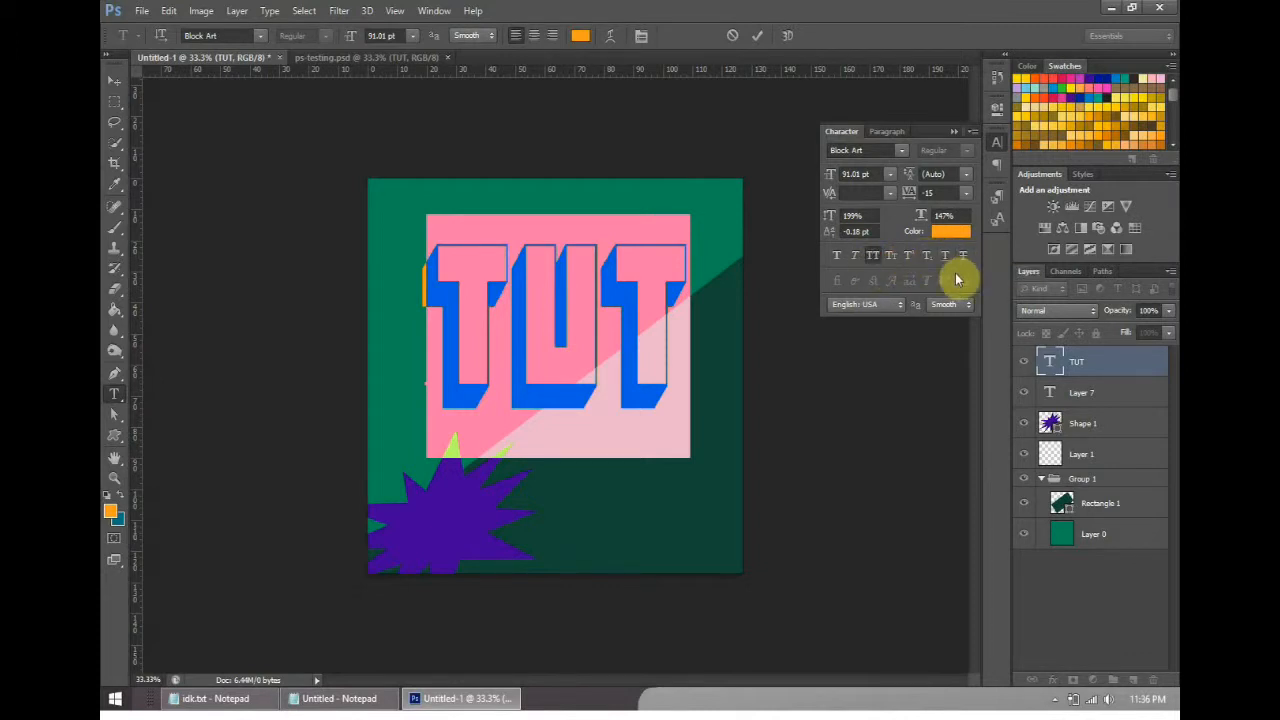
pyautogui.click(887, 132)
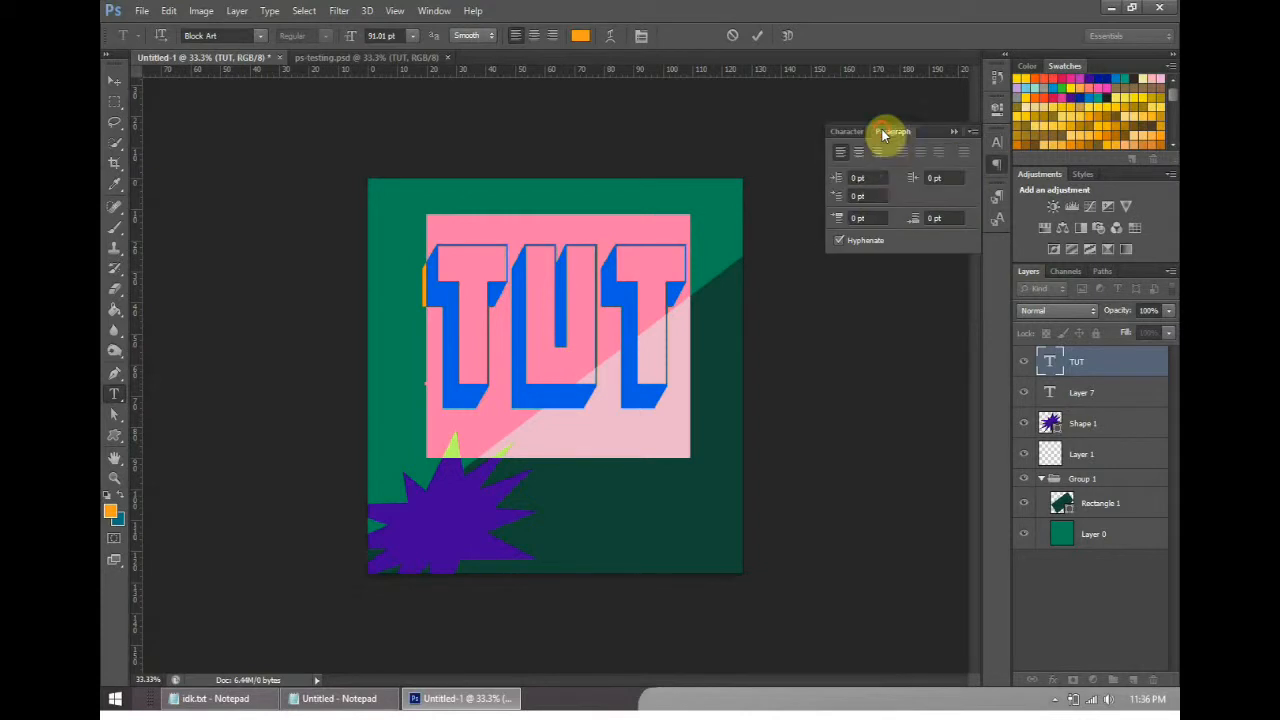
pyautogui.click(954, 136)
# - Select all of the TUT text, reduce it to a much smaller preset font size and finish the text edit
pyautogui.click(543, 286)
pyautogui.hotkey('ctrl', 'a')
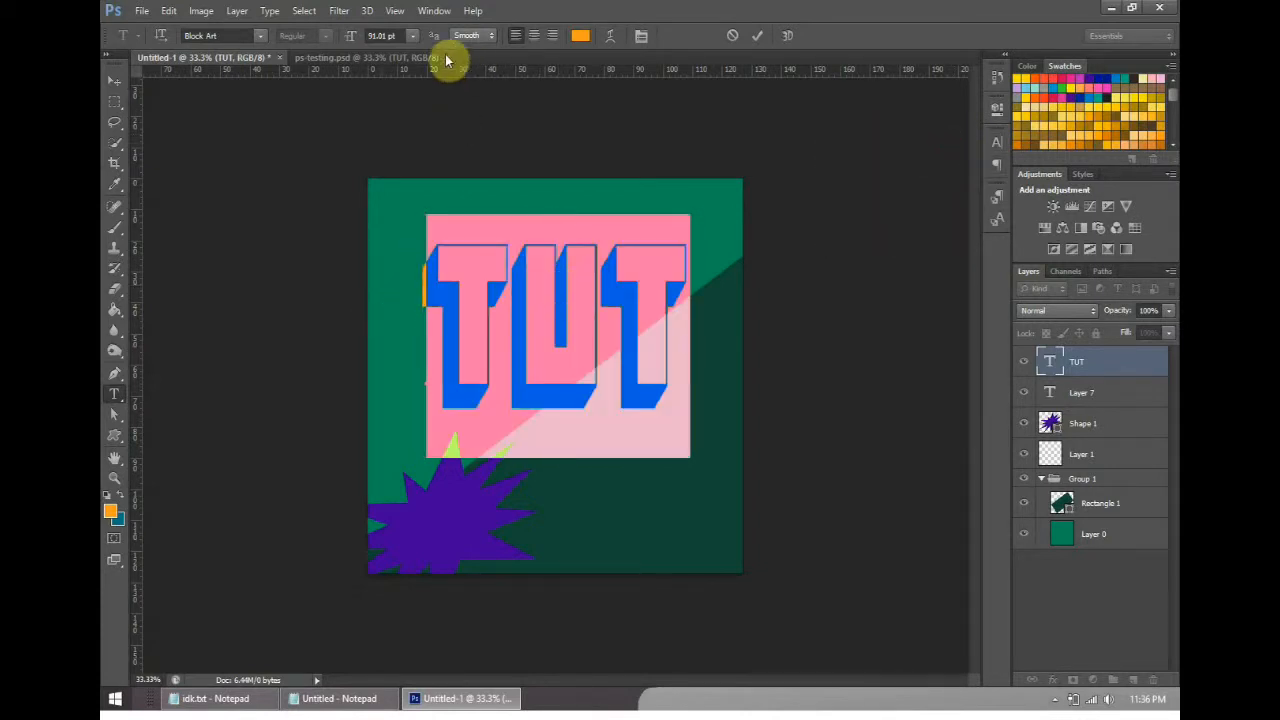
pyautogui.click(403, 39)
pyautogui.click(416, 42)
pyautogui.click(420, 301)
pyautogui.click(416, 42)
pyautogui.click(430, 232)
pyautogui.click(114, 80)
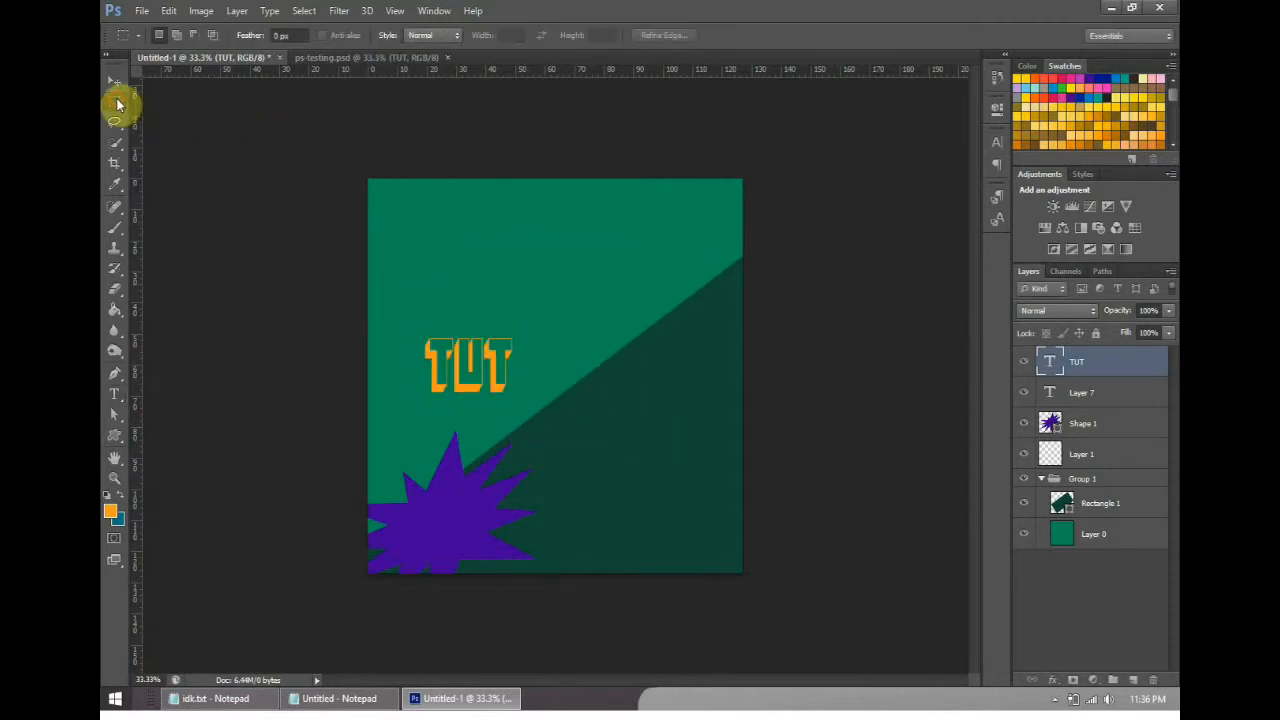
# - Position the TUT text above the starburst, stretch it to about 185% width and 148% height, and apply the transform
pyautogui.moveTo(511, 342); pyautogui.dragTo(529, 316)
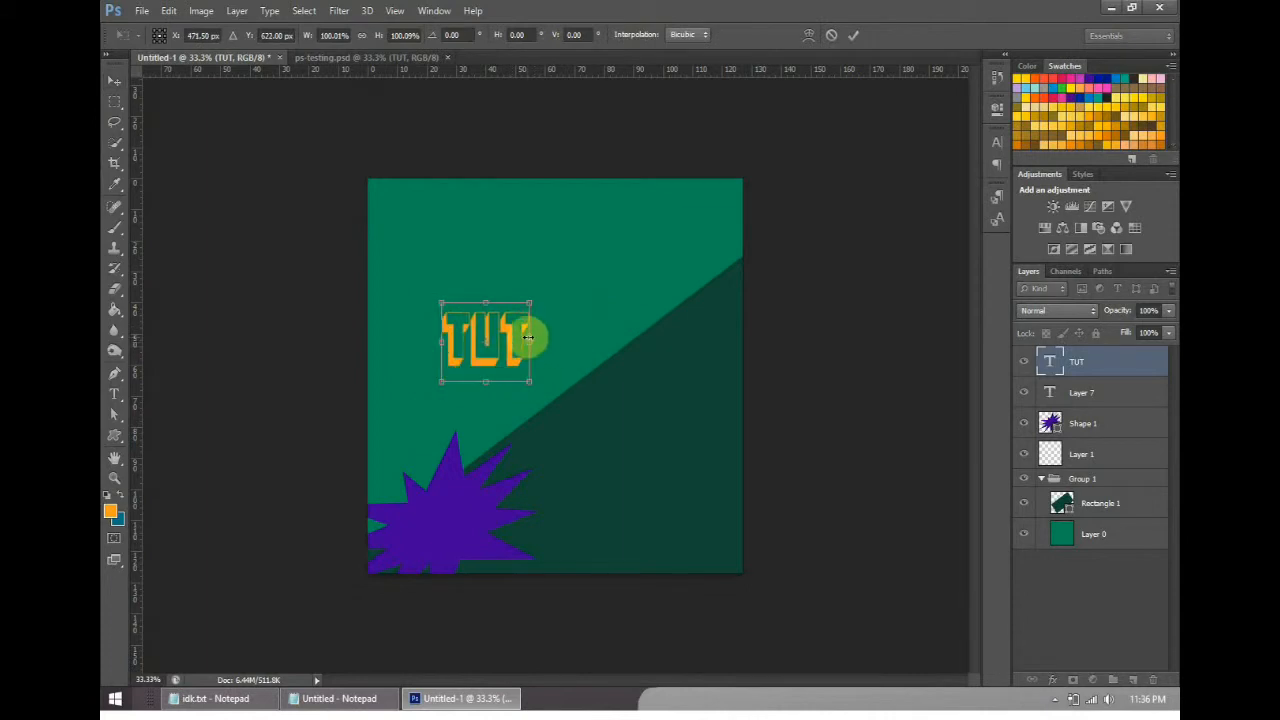
pyautogui.click(114, 80)
pyautogui.click(692, 208)
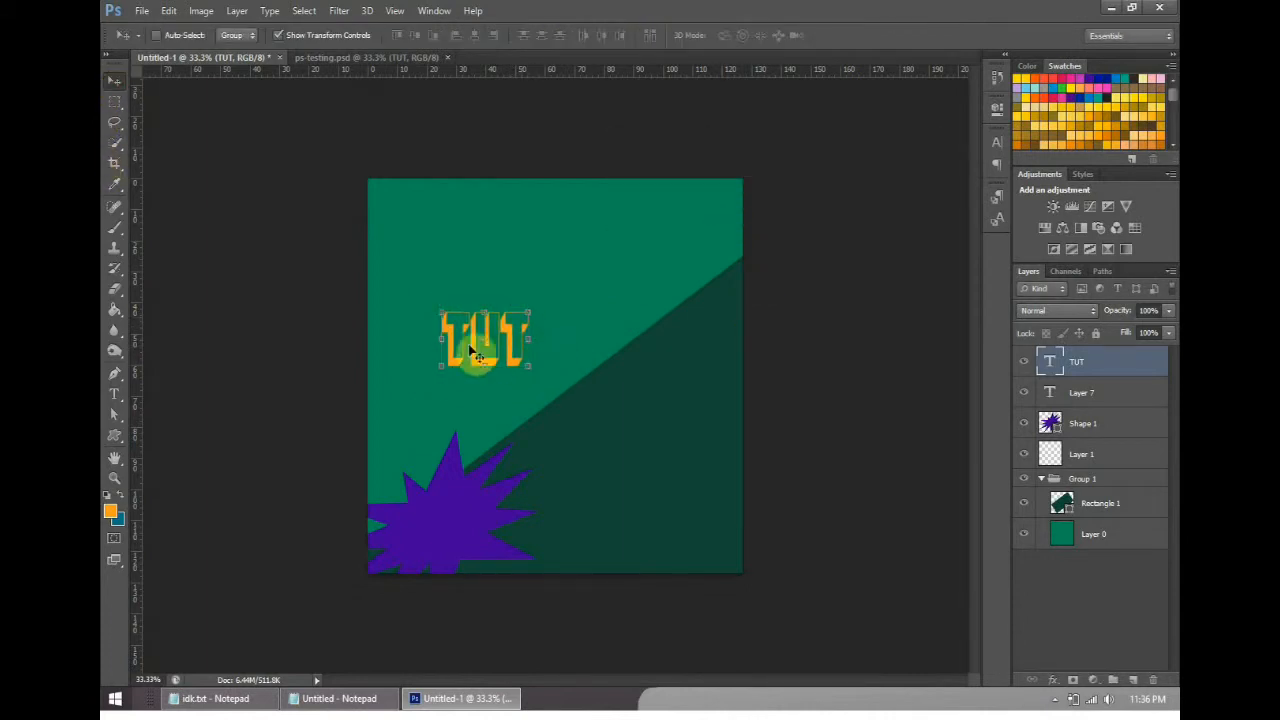
pyautogui.moveTo(529, 339); pyautogui.dragTo(612, 342)
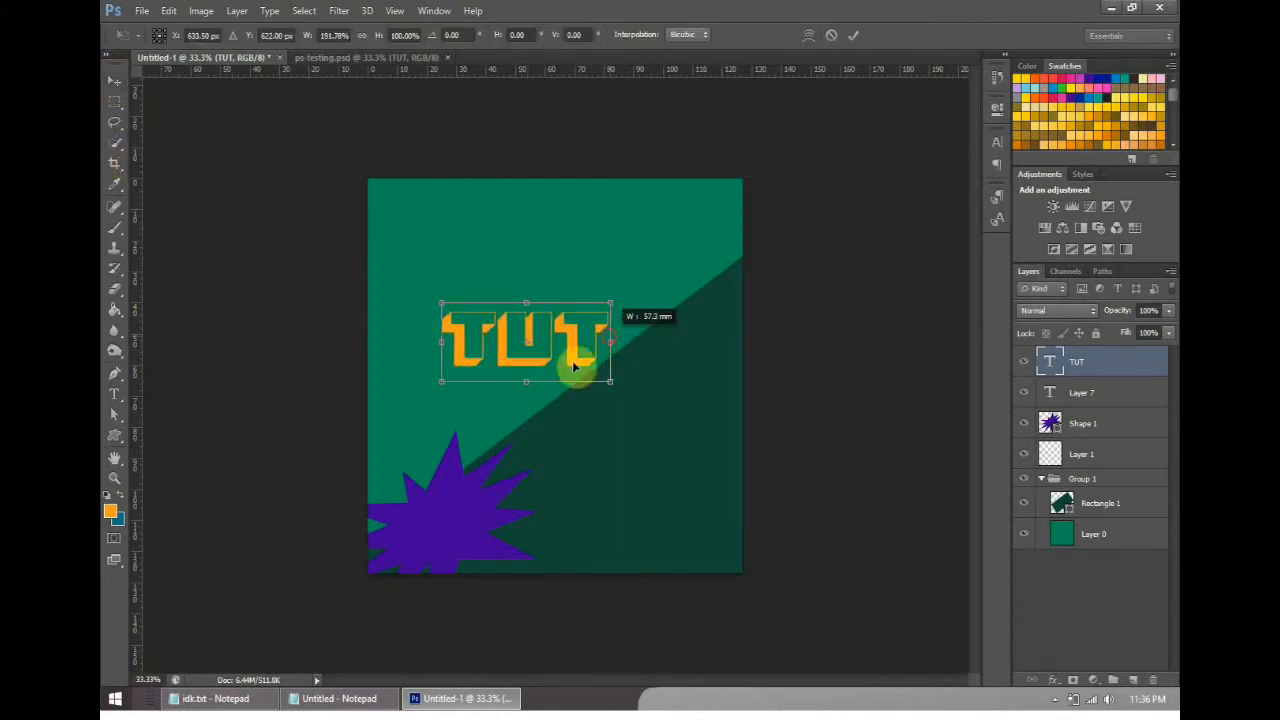
pyautogui.moveTo(533, 416); pyautogui.dragTo(540, 420)
pyautogui.moveTo(610, 363); pyautogui.dragTo(527, 381)
pyautogui.moveTo(1127, 358); pyautogui.dragTo(1078, 368)
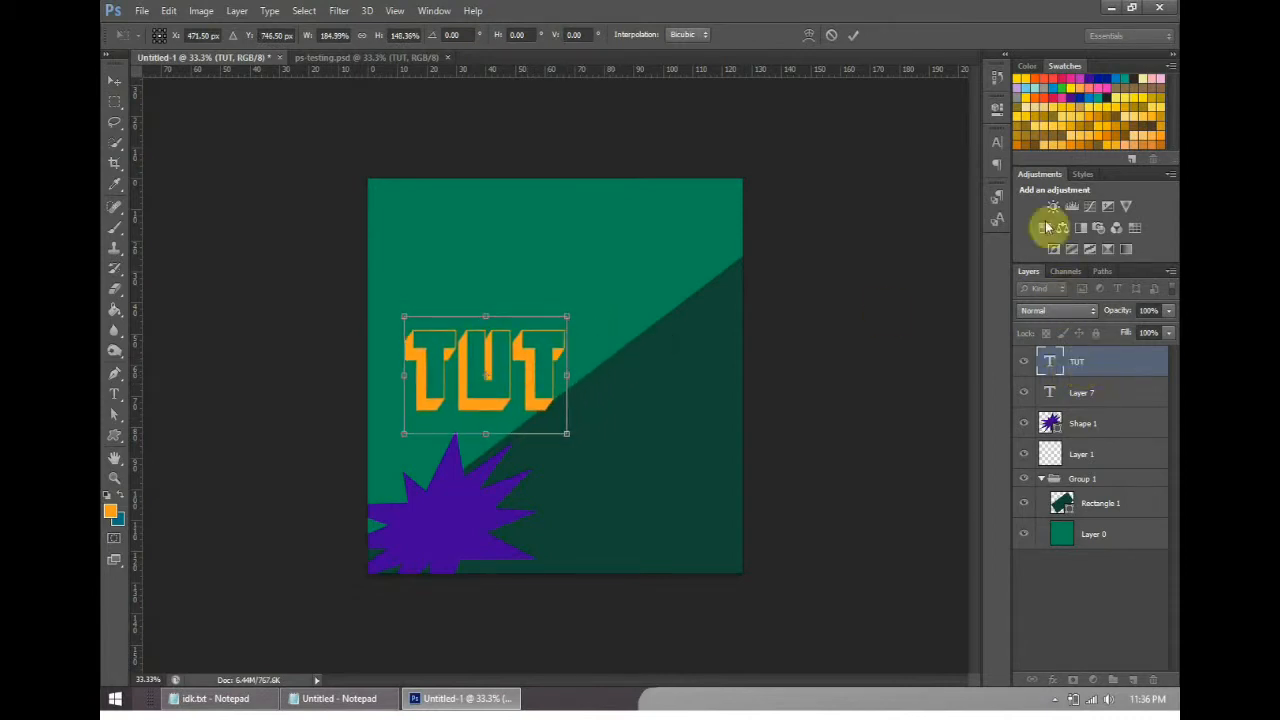
pyautogui.click(853, 35)
# - Rasterize the TUT text layer, try the Eraser across its letters and undo the erasure
pyautogui.rightClick(1066, 366)
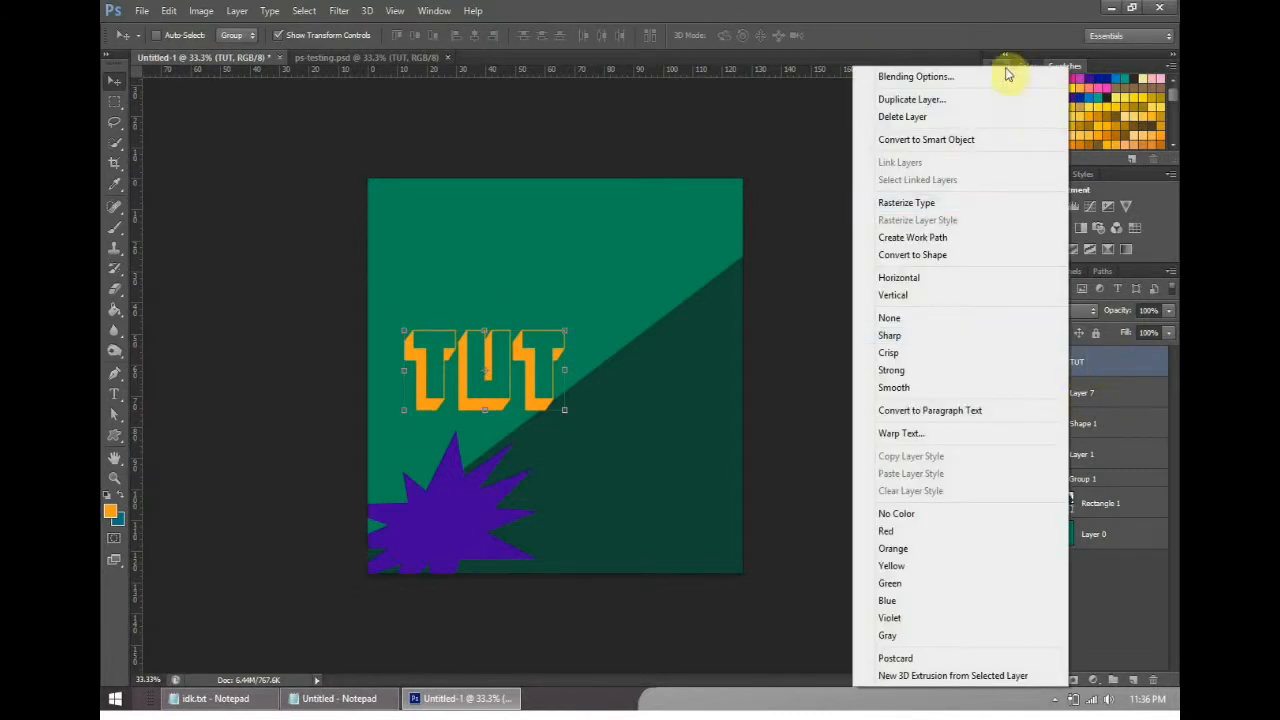
pyautogui.click(978, 203)
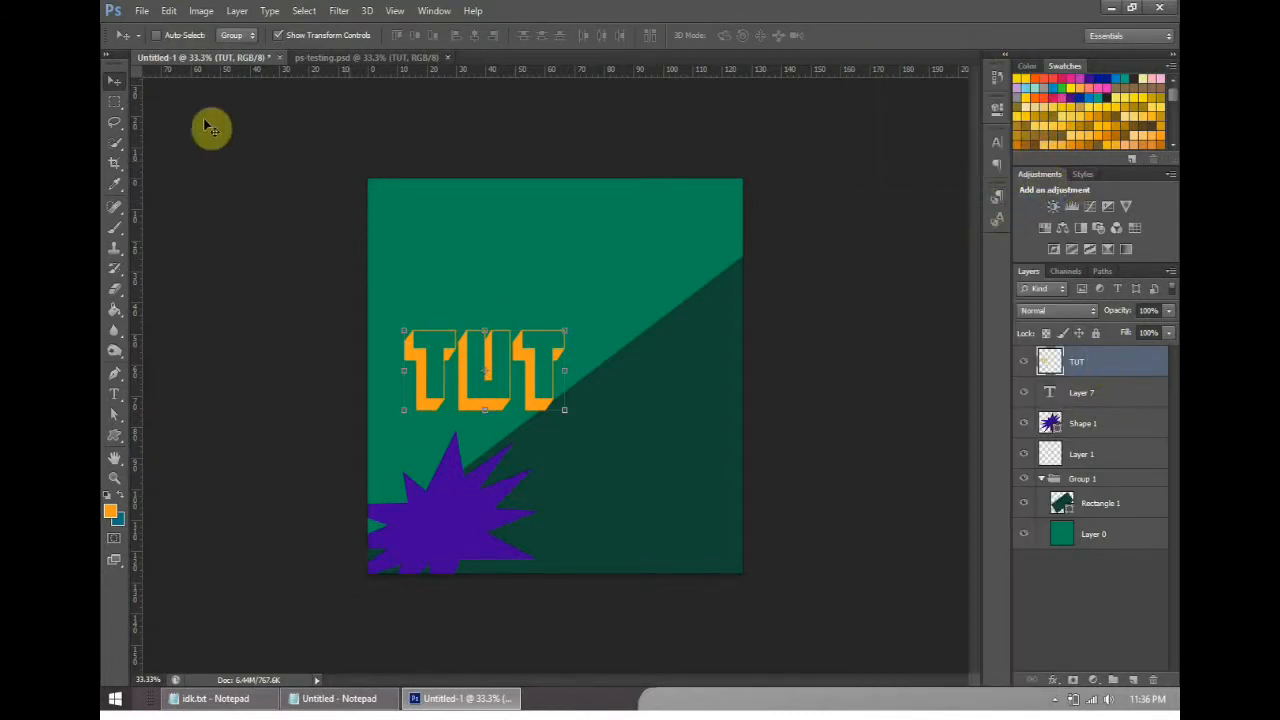
pyautogui.click(116, 289)
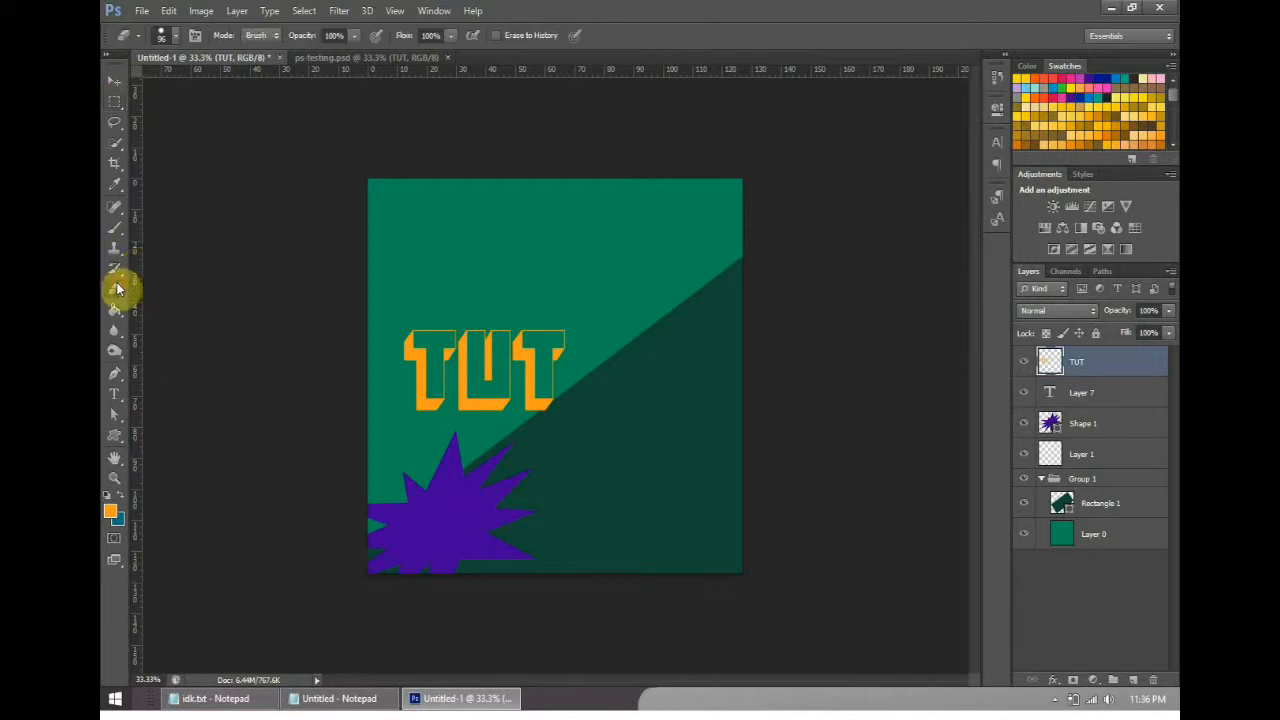
pyautogui.moveTo(549, 310); pyautogui.dragTo(471, 420)
pyautogui.hotkey('ctrl', 'z')
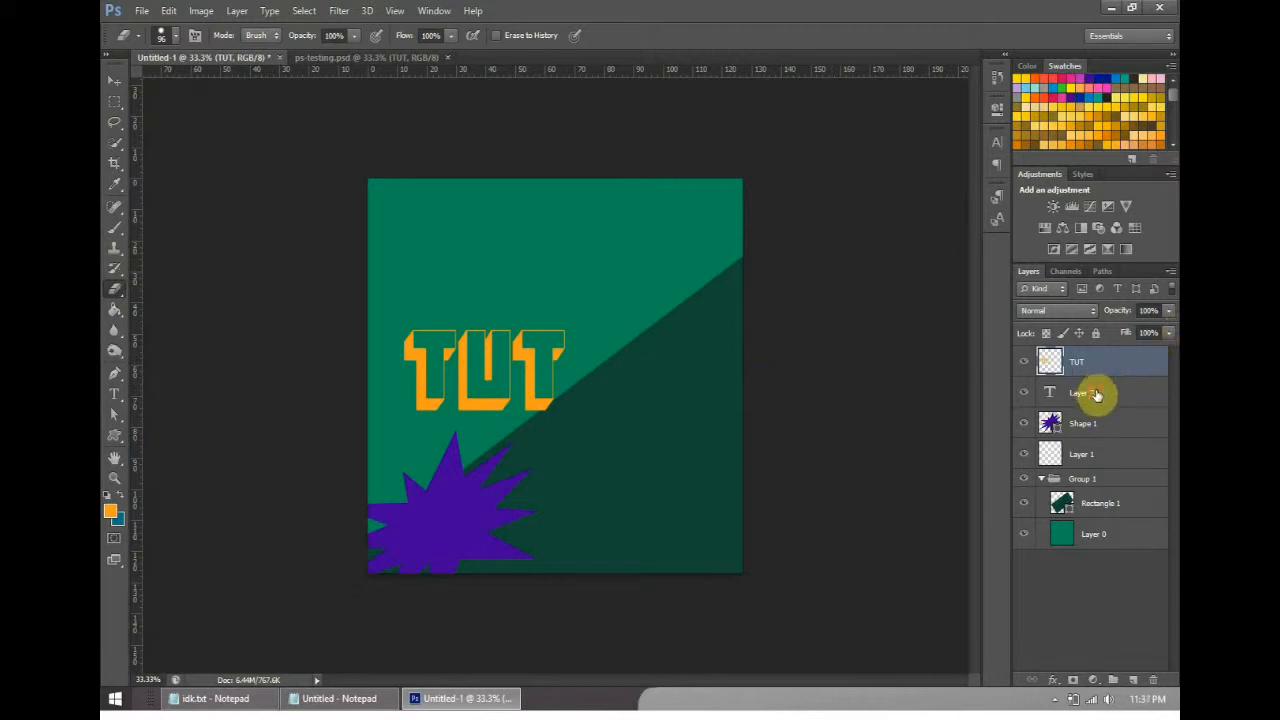
# - Delete the empty text layer Layer 7
pyautogui.click(1096, 395)
pyautogui.press('Delete')
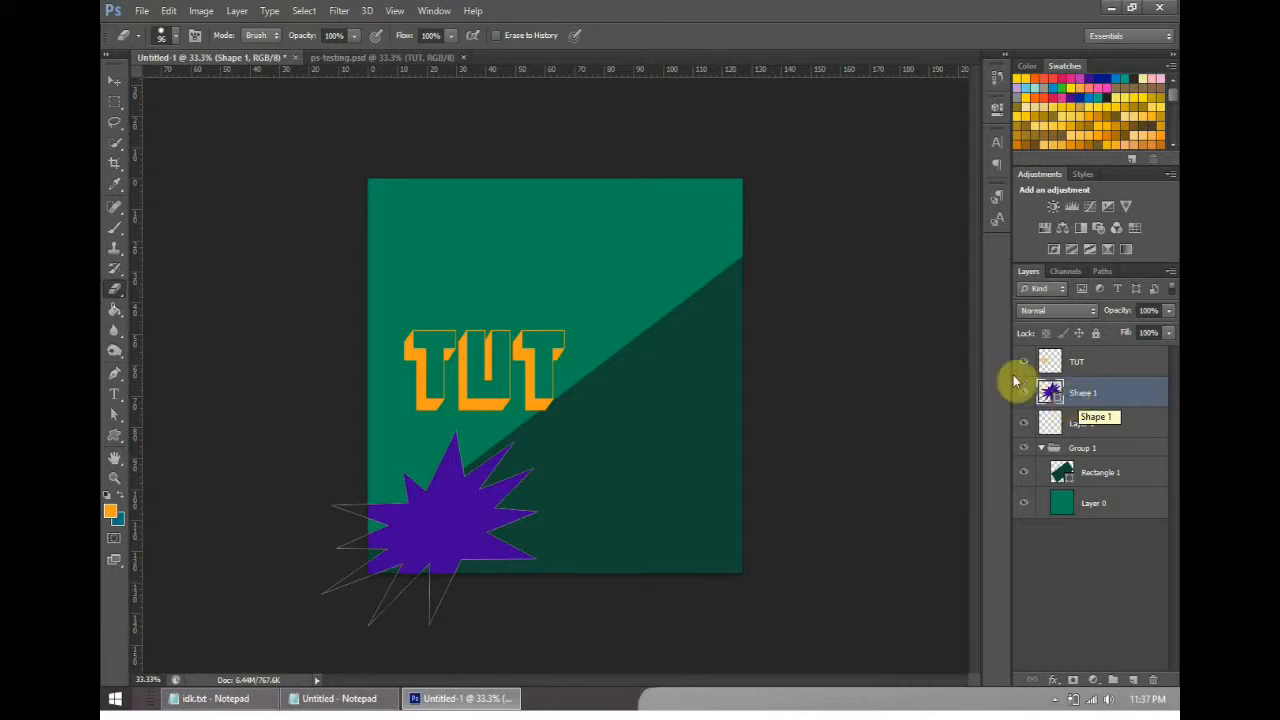
# - Add a black outside Stroke, slightly thicker than the default, and a Bevel & Emboss effect to the TUT layer
pyautogui.click(1106, 366)
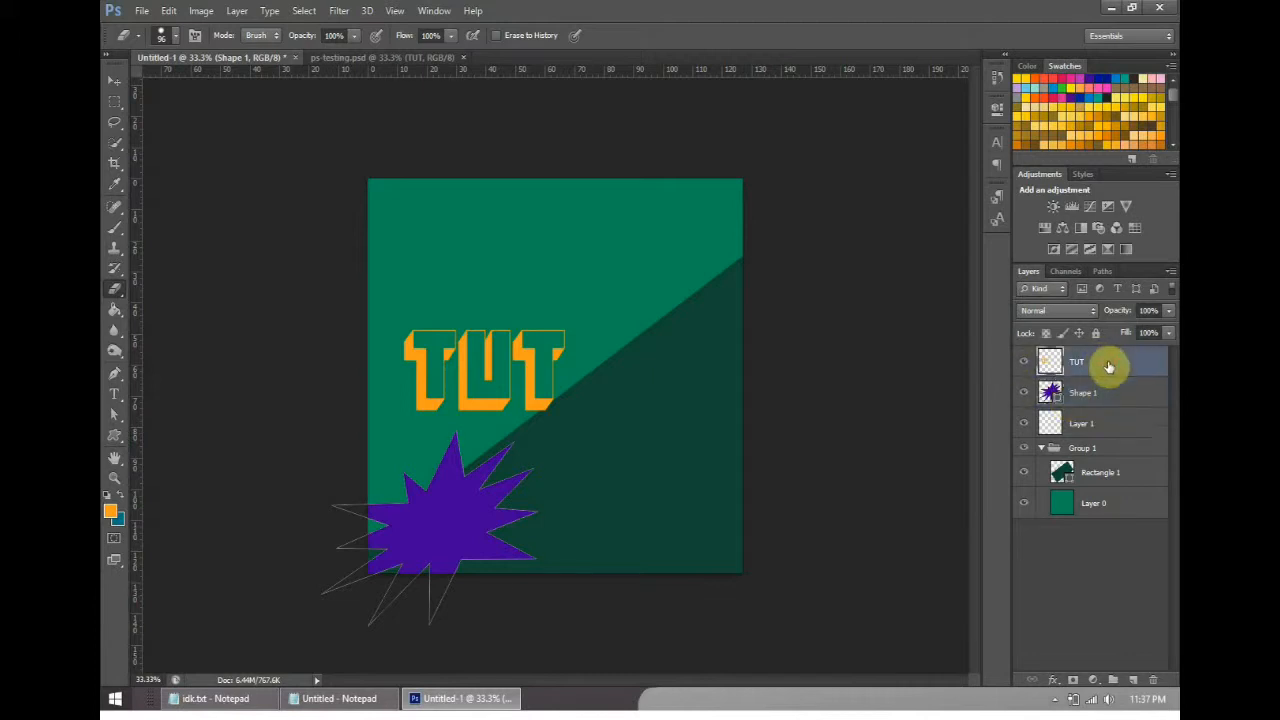
pyautogui.rightClick(1099, 366)
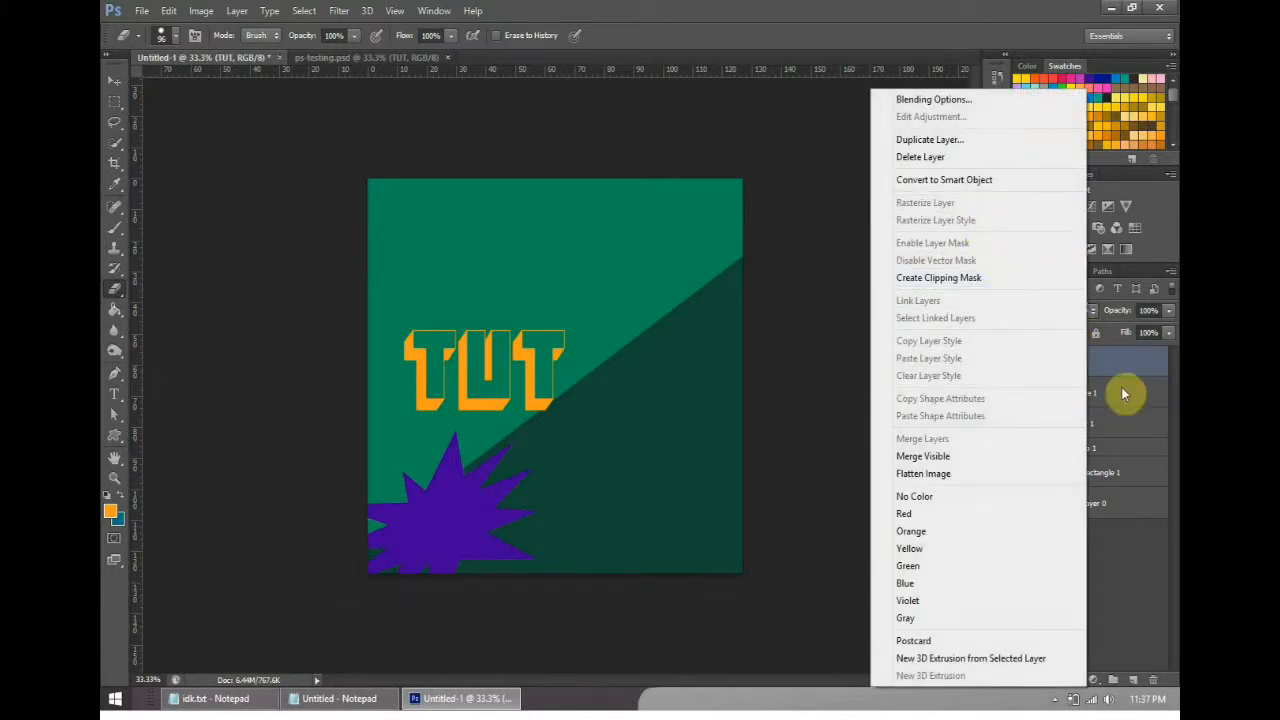
pyautogui.click(955, 99)
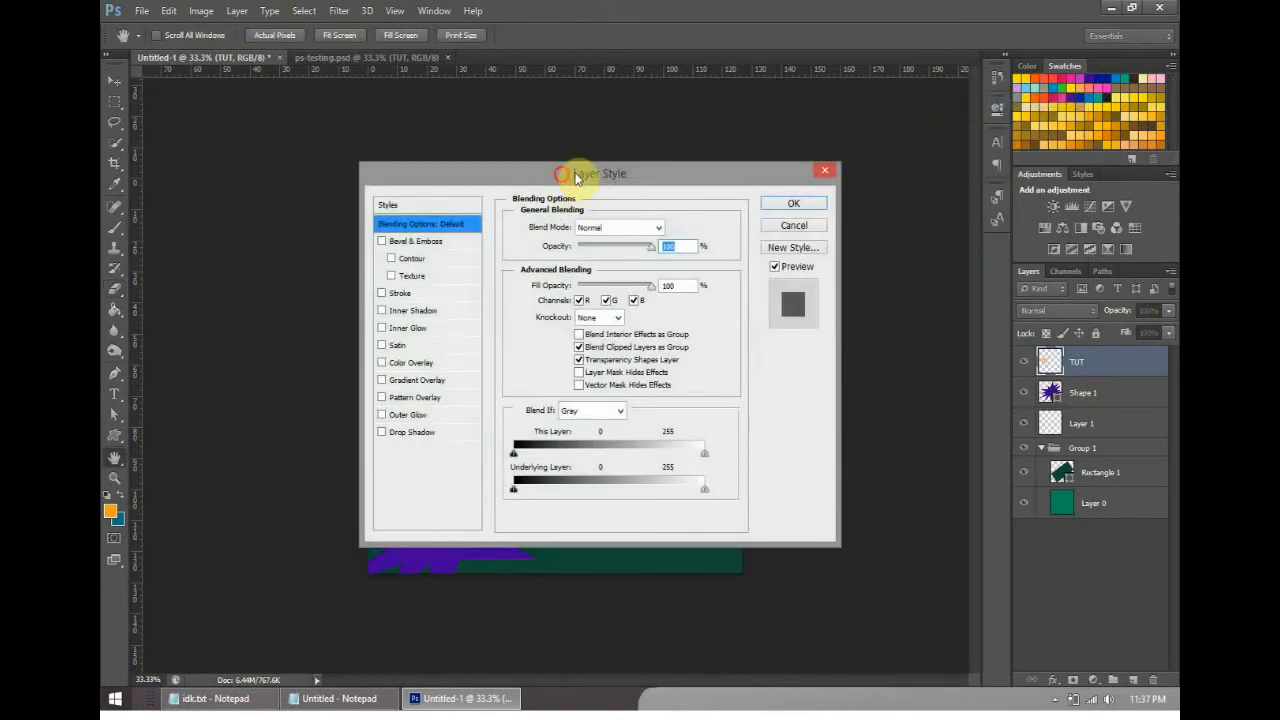
pyautogui.moveTo(580, 177); pyautogui.dragTo(892, 185)
pyautogui.click(338, 63)
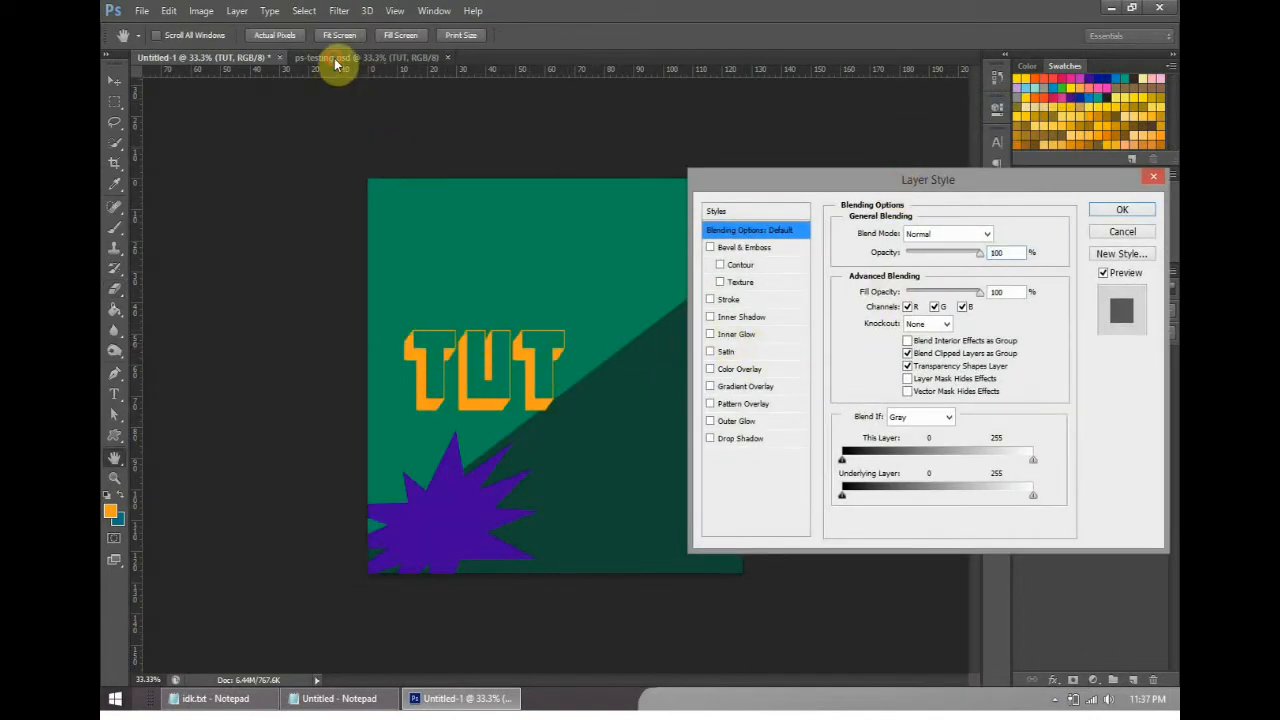
pyautogui.click(727, 300)
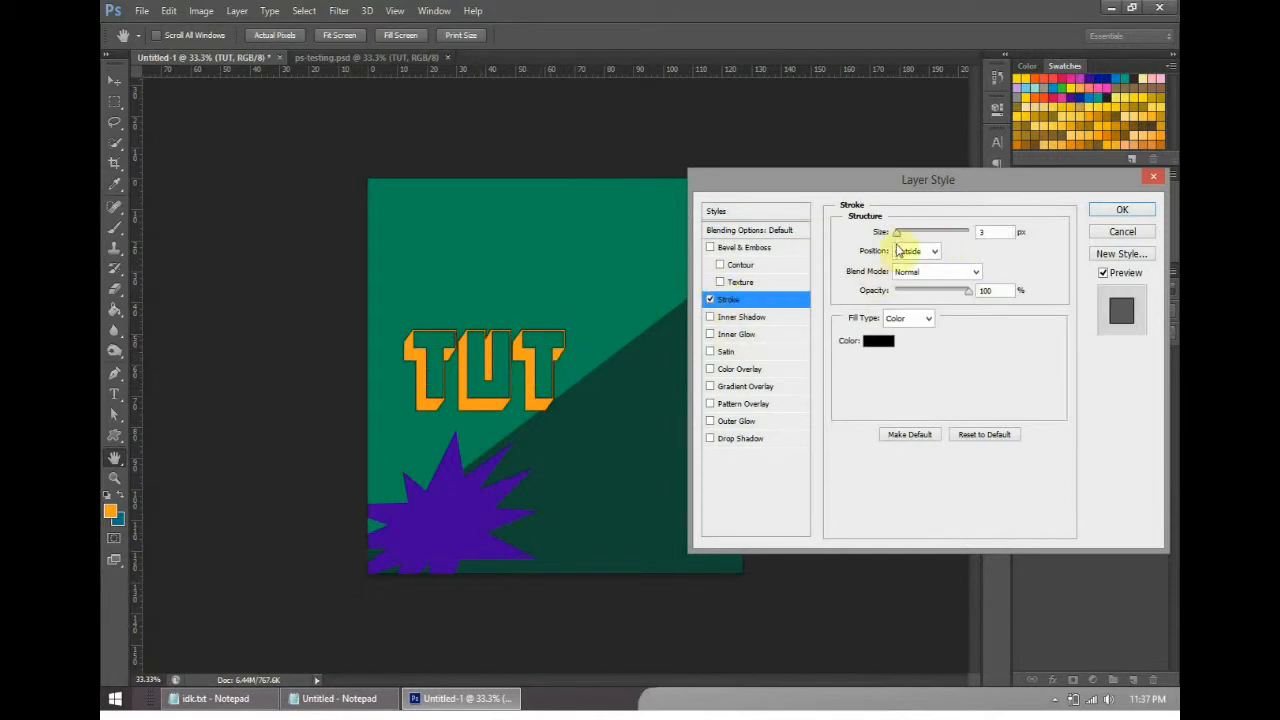
pyautogui.moveTo(906, 234)
pyautogui.mouseDown()
pyautogui.moveTo(886, 231)
pyautogui.moveTo(901, 232)
pyautogui.mouseUp()
pyautogui.click(767, 248)
pyautogui.click(1116, 208)
# - Reopen the TUT layer's blending options and turn off its Bevel & Emboss effect
pyautogui.rightClick(1128, 358)
pyautogui.click(1020, 100)
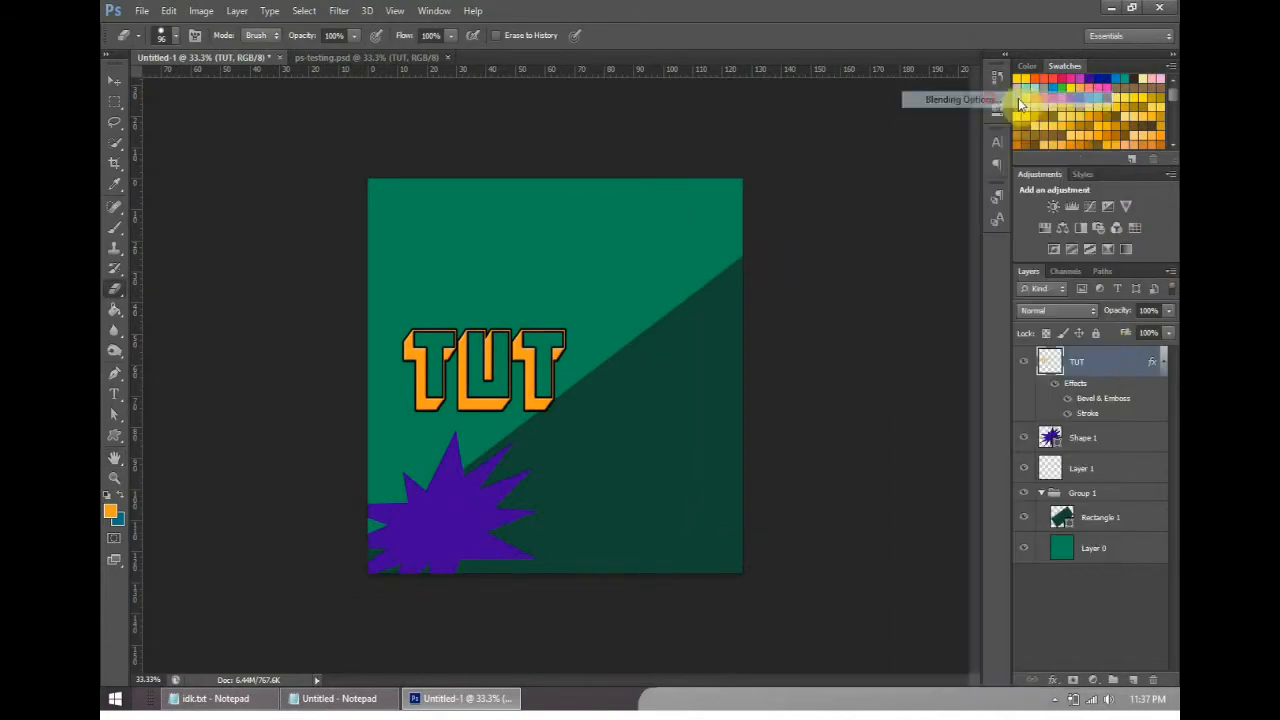
pyautogui.click(740, 248)
pyautogui.click(707, 248)
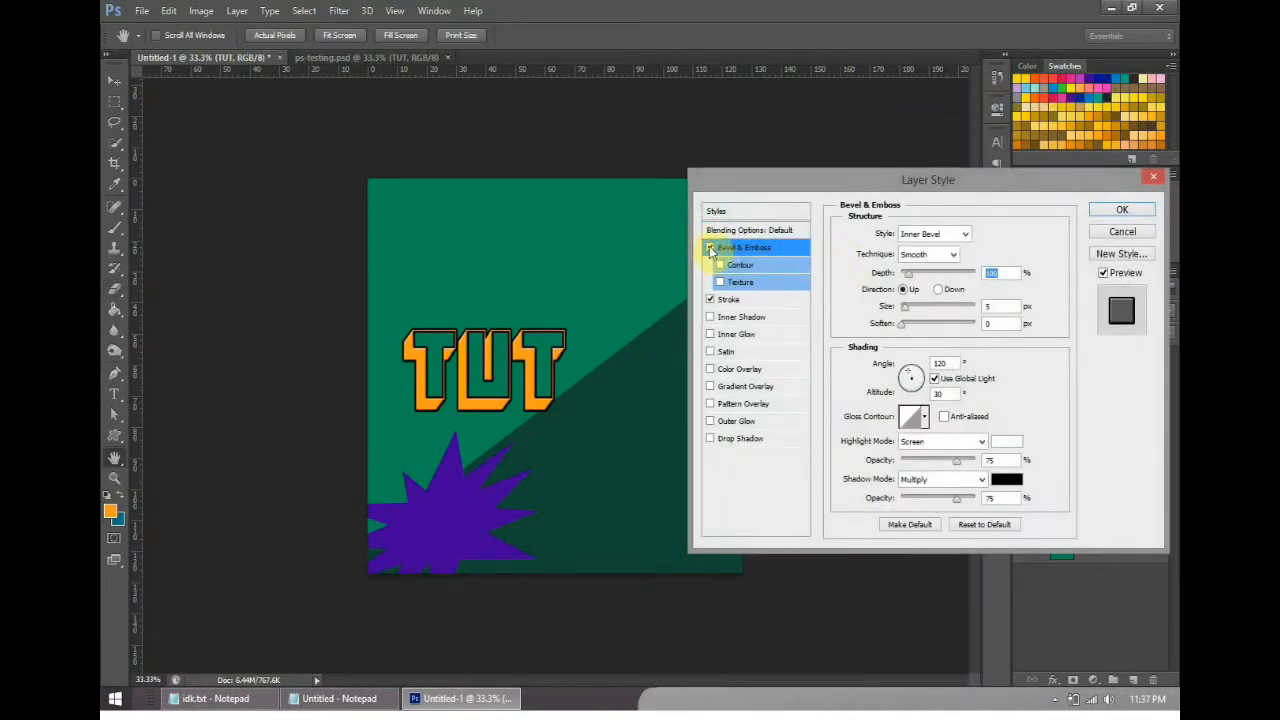
pyautogui.click(710, 248)
# - Try the Inner Shadow, Inner Glow, Satin and red Color Overlay effects on the TUT layer, turning each off again
pyautogui.click(748, 318)
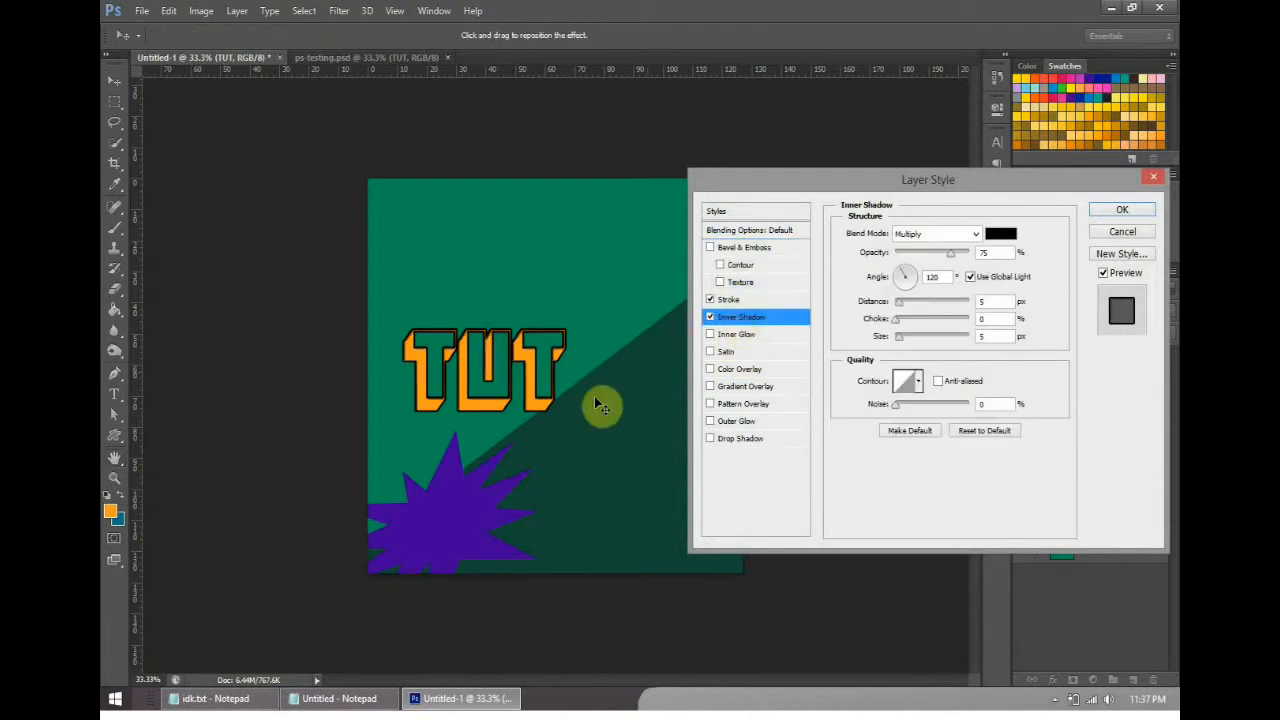
pyautogui.click(710, 317)
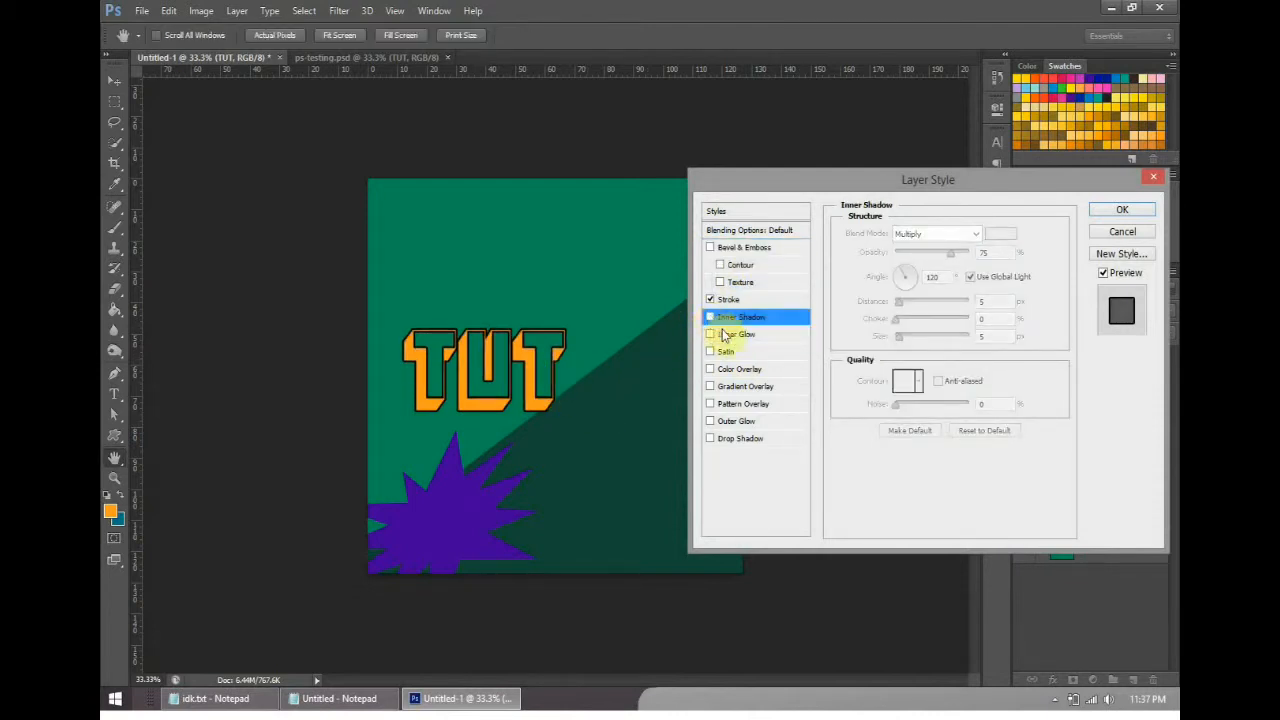
pyautogui.click(710, 335)
pyautogui.click(755, 352)
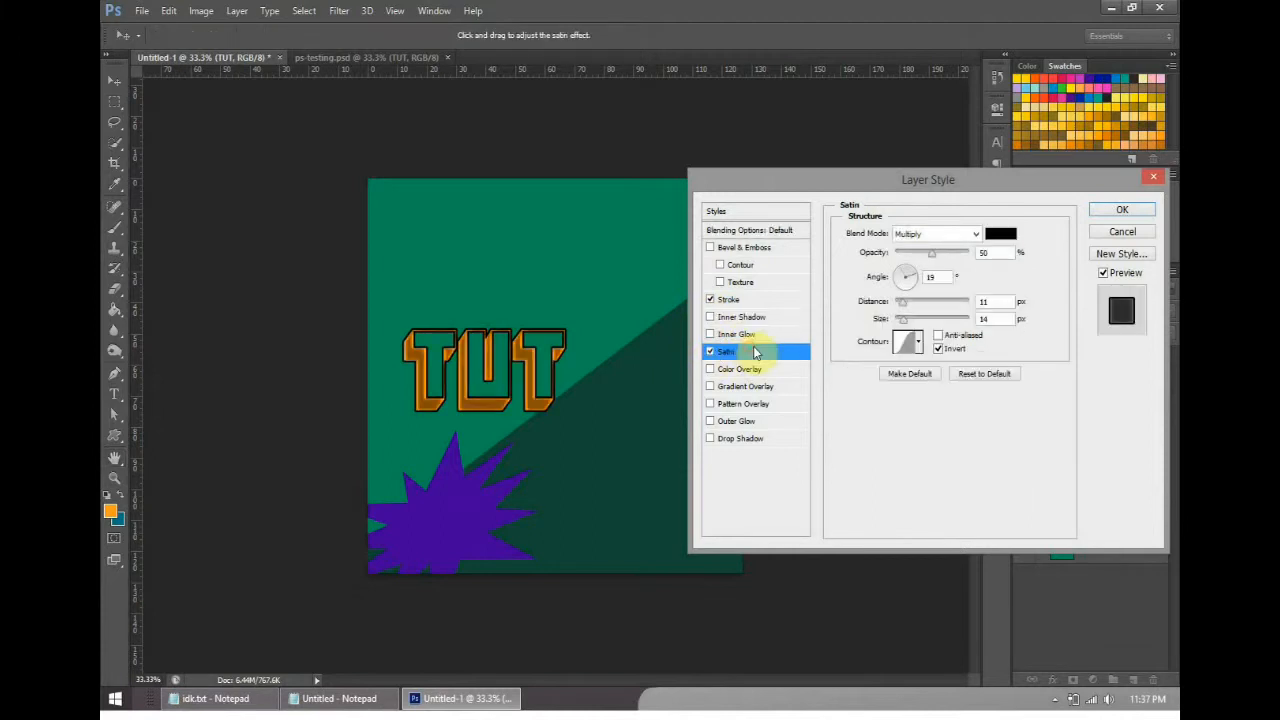
pyautogui.click(760, 369)
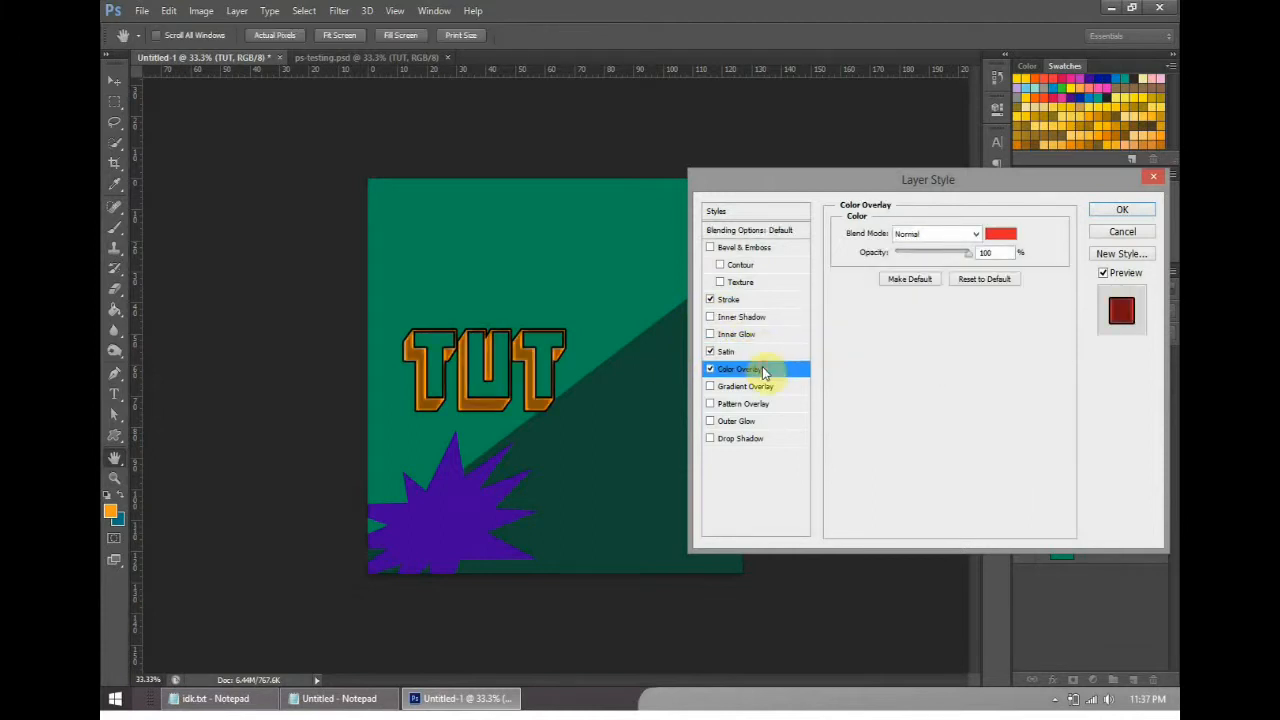
pyautogui.click(710, 353)
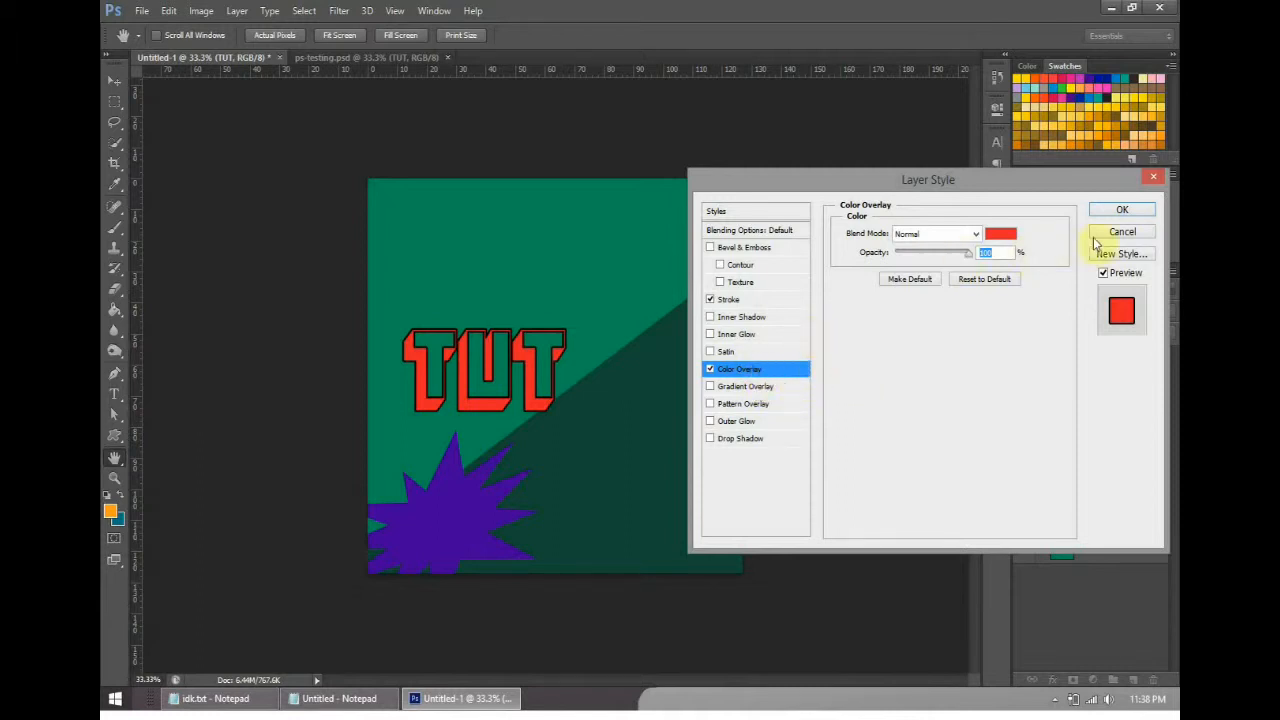
pyautogui.click(710, 370)
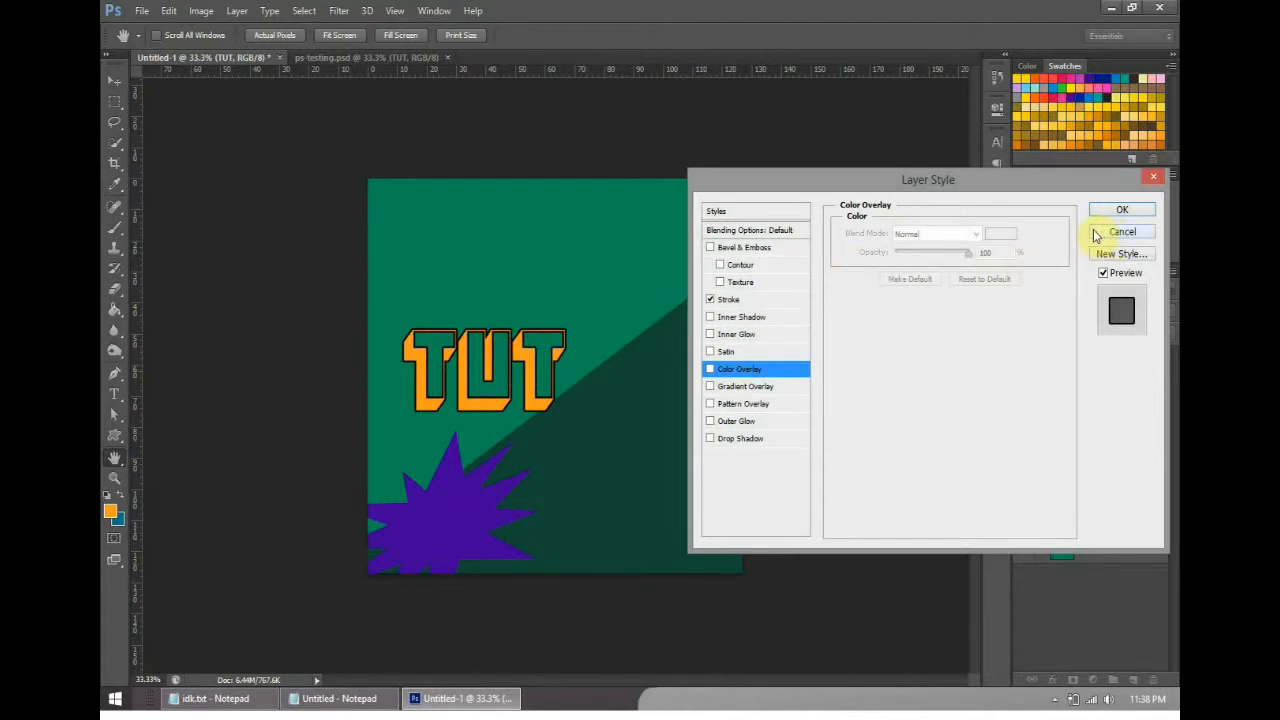
# - Try the Gradient Overlay, Pattern Overlay and Outer Glow effects on the TUT layer, turning each off again
pyautogui.click(758, 386)
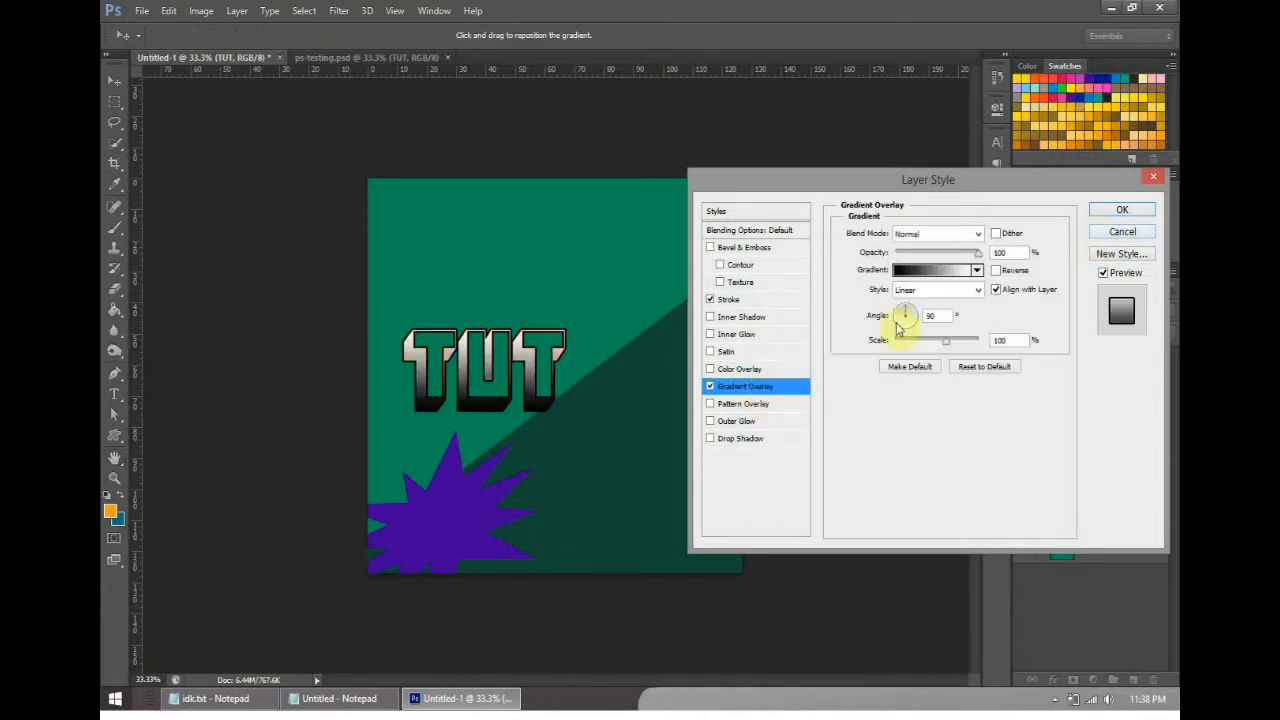
pyautogui.click(711, 387)
pyautogui.click(710, 404)
pyautogui.click(728, 404)
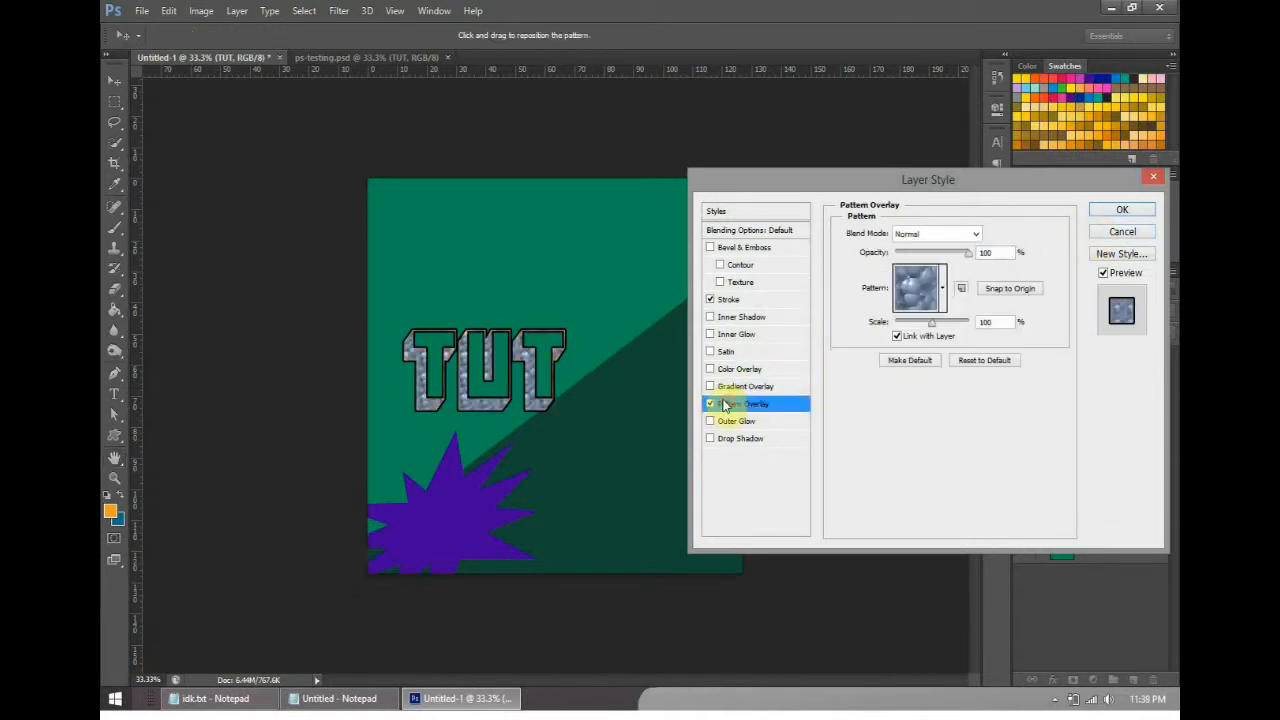
pyautogui.click(711, 405)
pyautogui.click(742, 422)
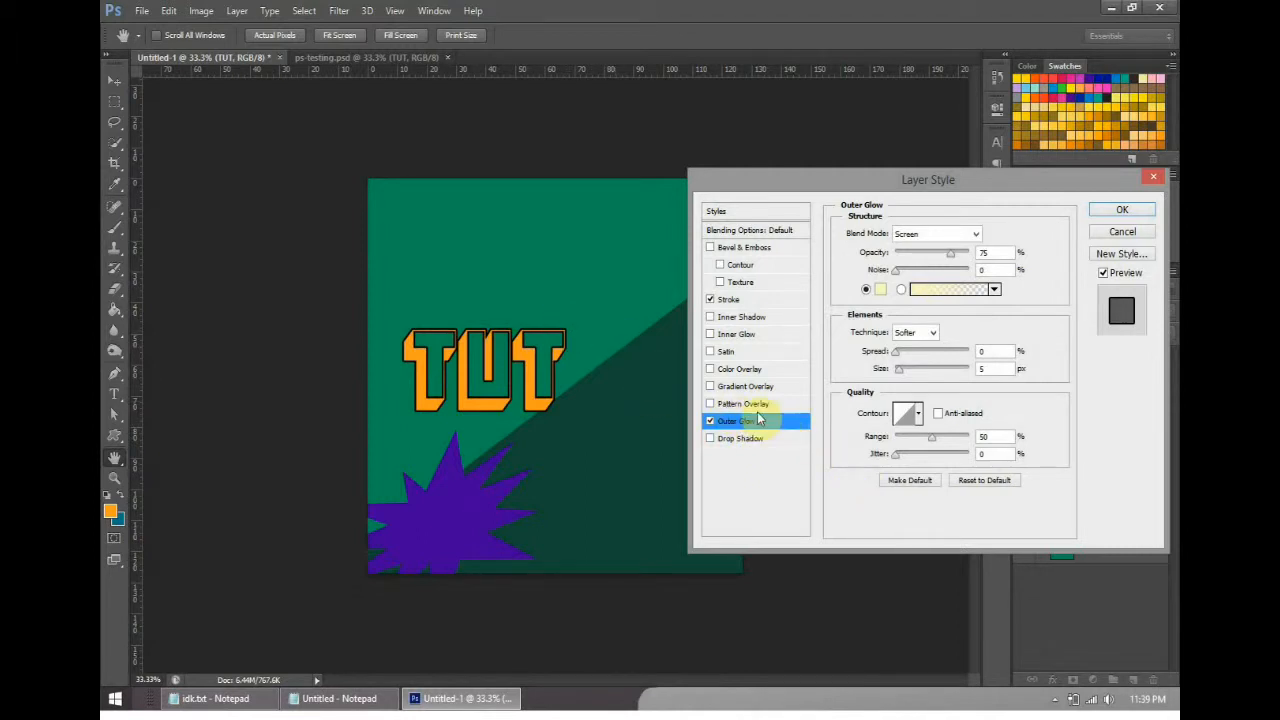
pyautogui.click(750, 404)
pyautogui.click(710, 404)
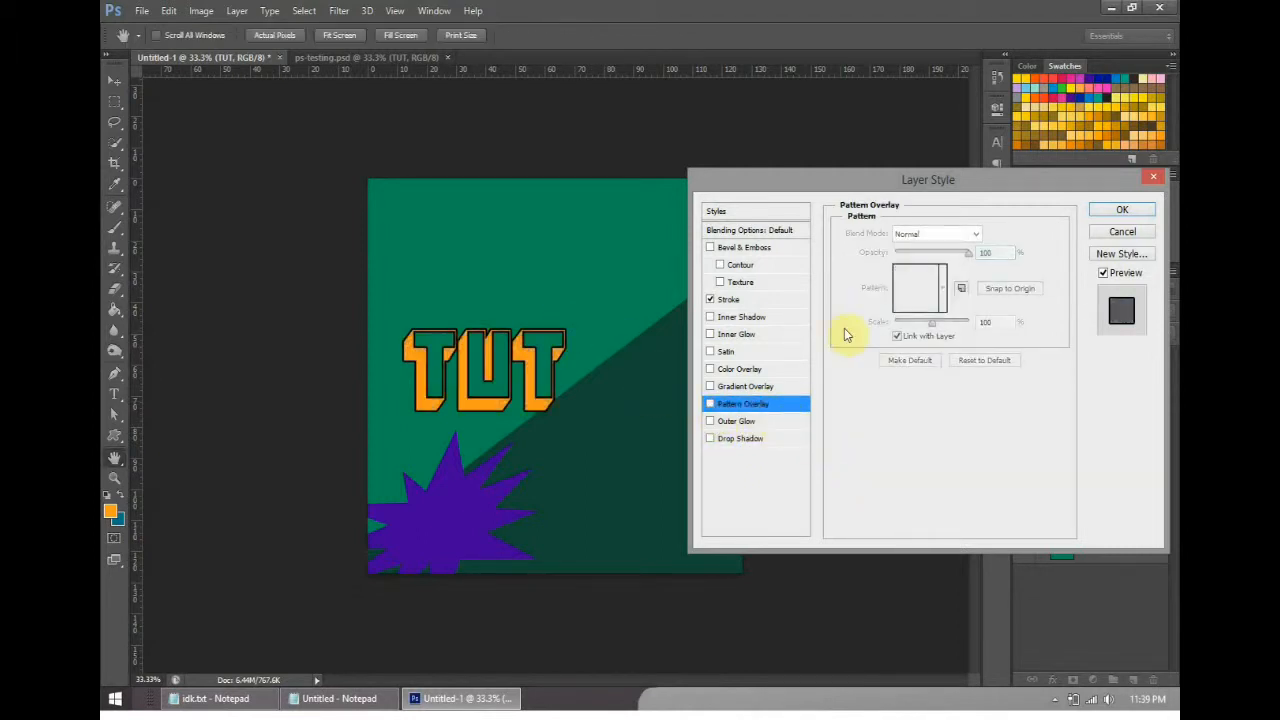
# - Try a Drop Shadow with 0 px distance on TUT, turn it off and apply the layer style with only the Stroke enabled
pyautogui.click(755, 440)
pyautogui.moveTo(912, 305); pyautogui.dragTo(886, 312)
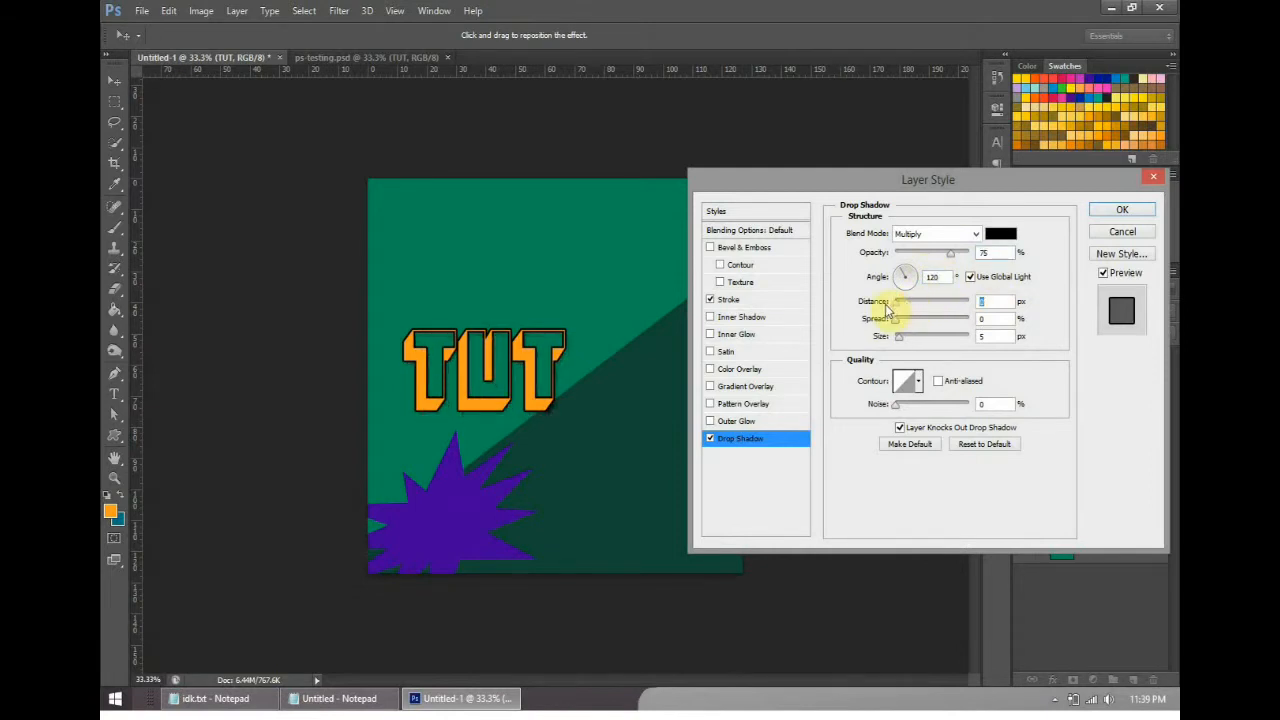
pyautogui.click(711, 439)
pyautogui.click(1122, 209)
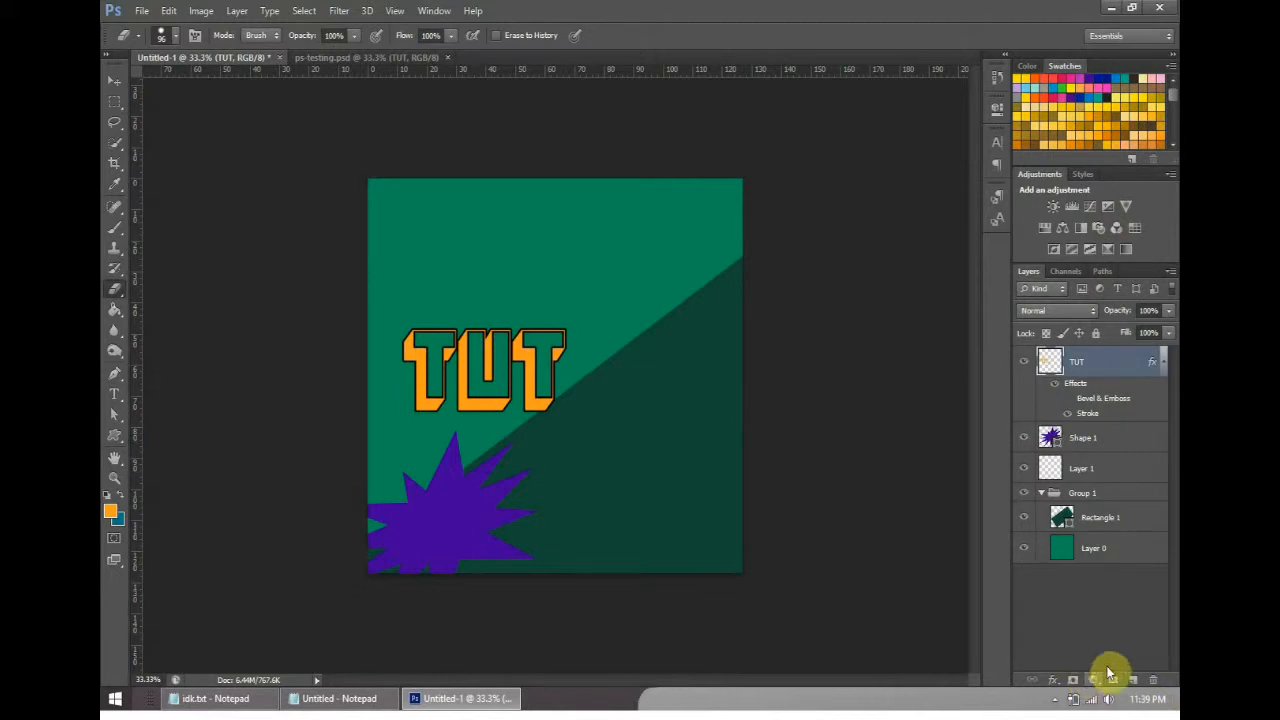
pyautogui.hotkey('ctrl', 's')
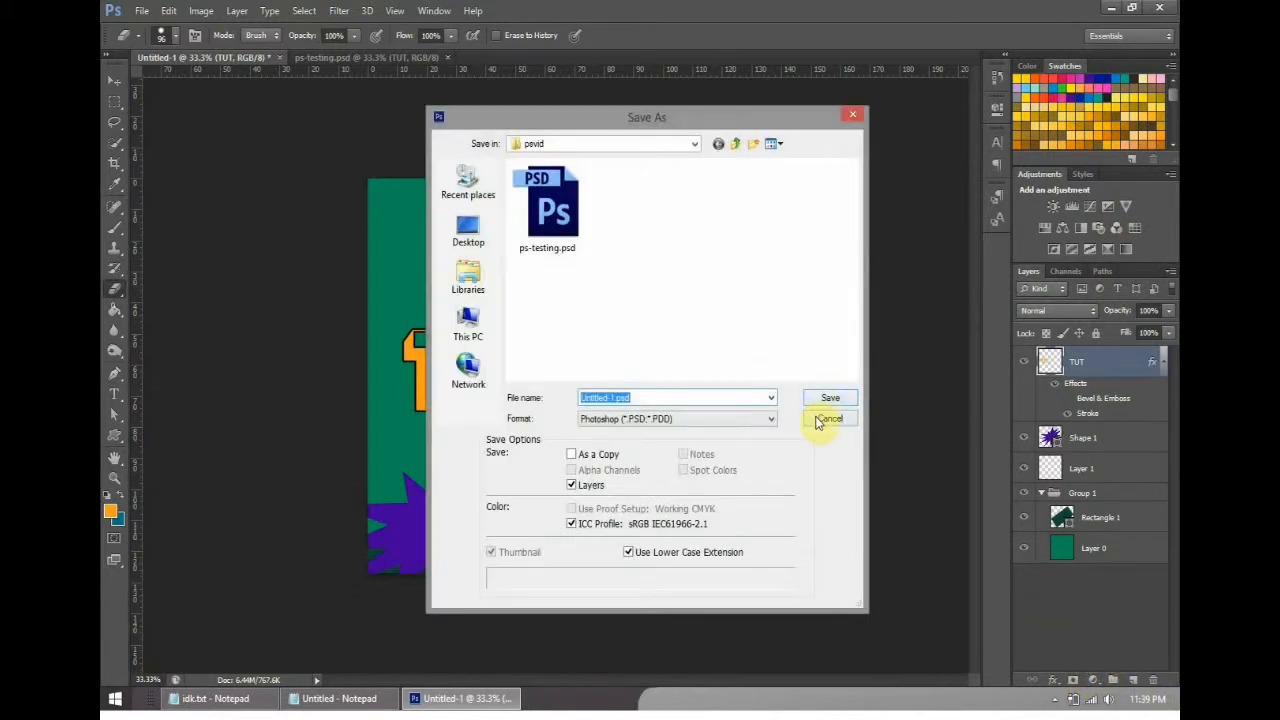
pyautogui.click(829, 419)
pyautogui.click(1055, 699)
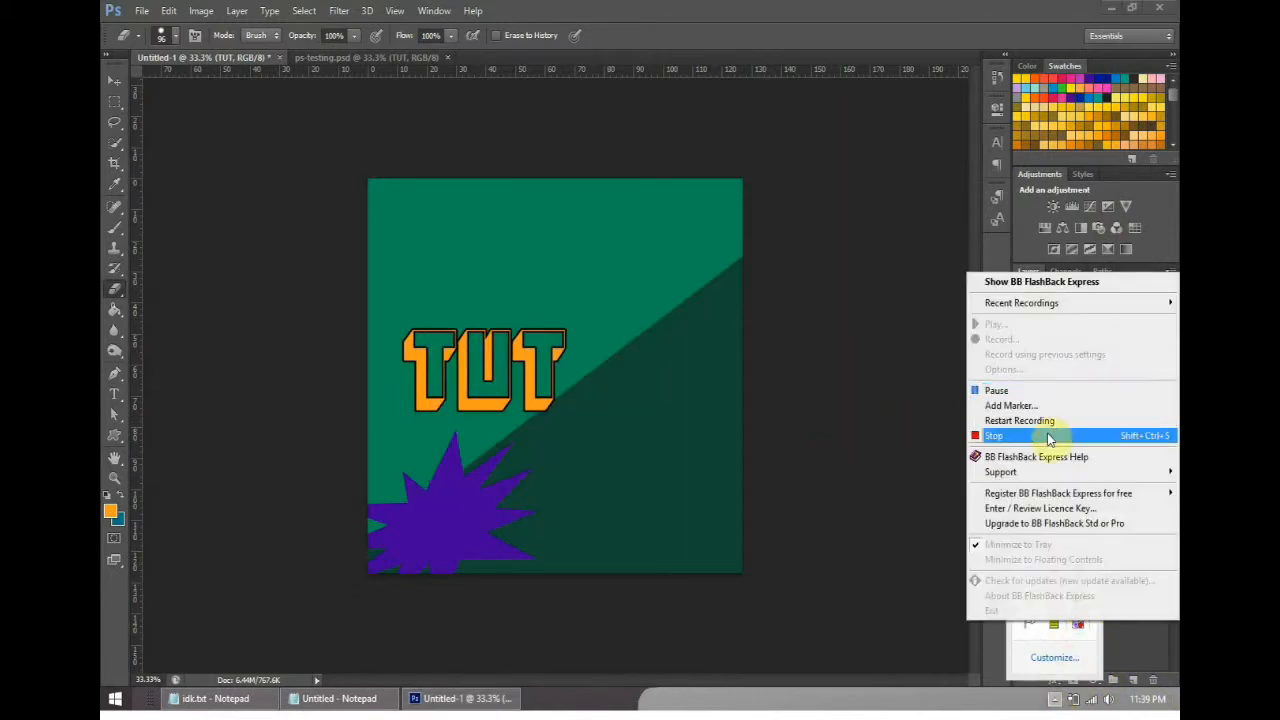
pyautogui.click(1086, 435)
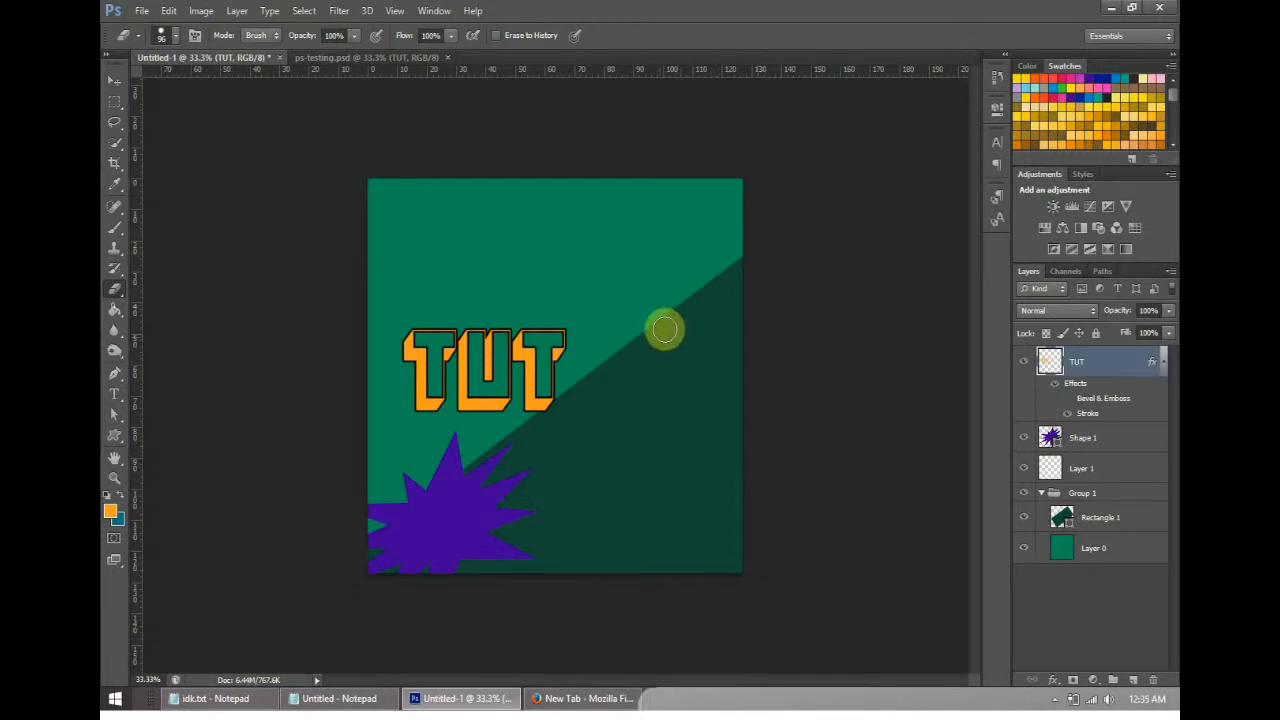
# - Check the title in ps-testing.psd, add the text PHOTOSHOP near the upper edge of the Untitled-1 canvas and colour it white
pyautogui.click(354, 58)
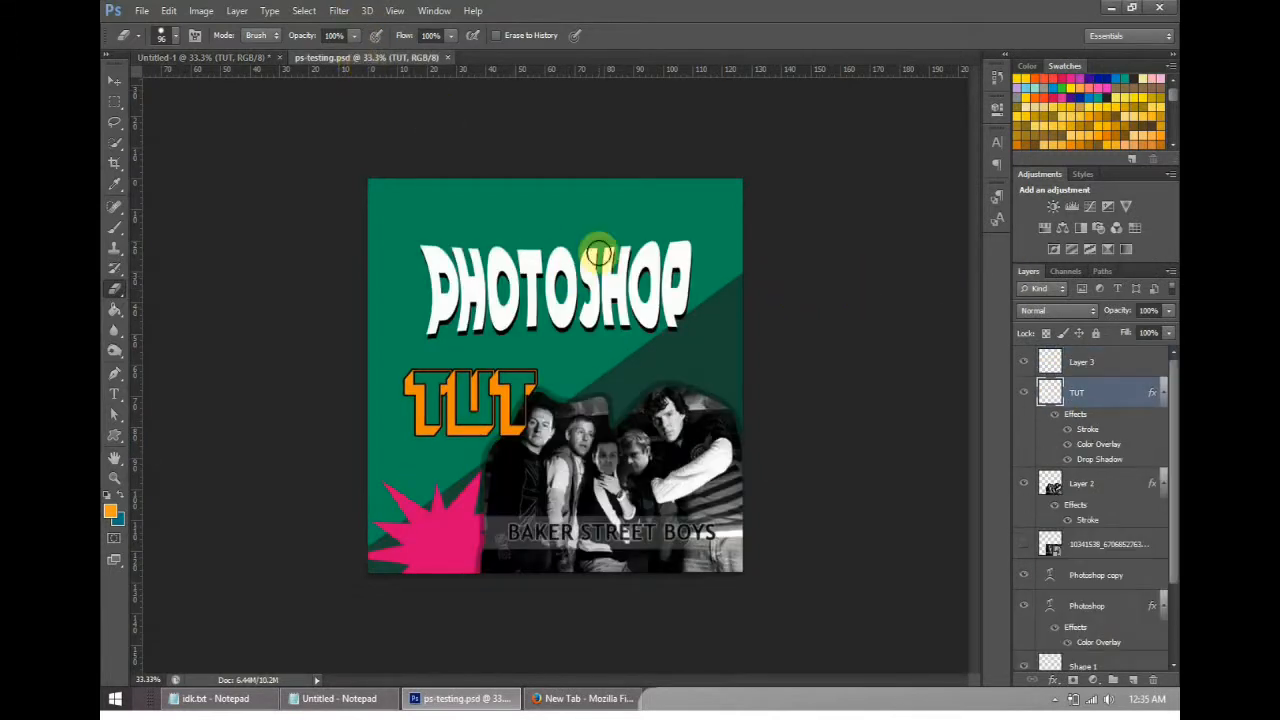
pyautogui.click(190, 60)
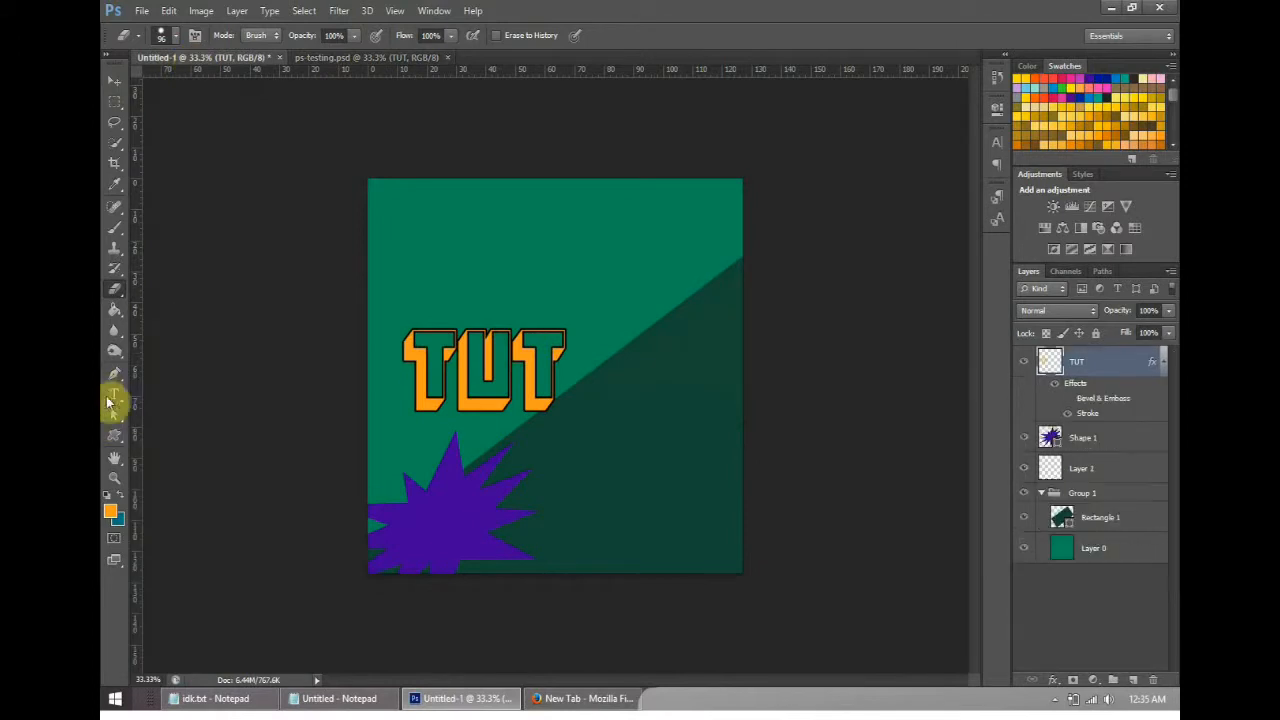
pyautogui.click(114, 396)
pyautogui.click(521, 240)
pyautogui.write('PHOTOSH')
pyautogui.hotkey('ctrl', 'a')
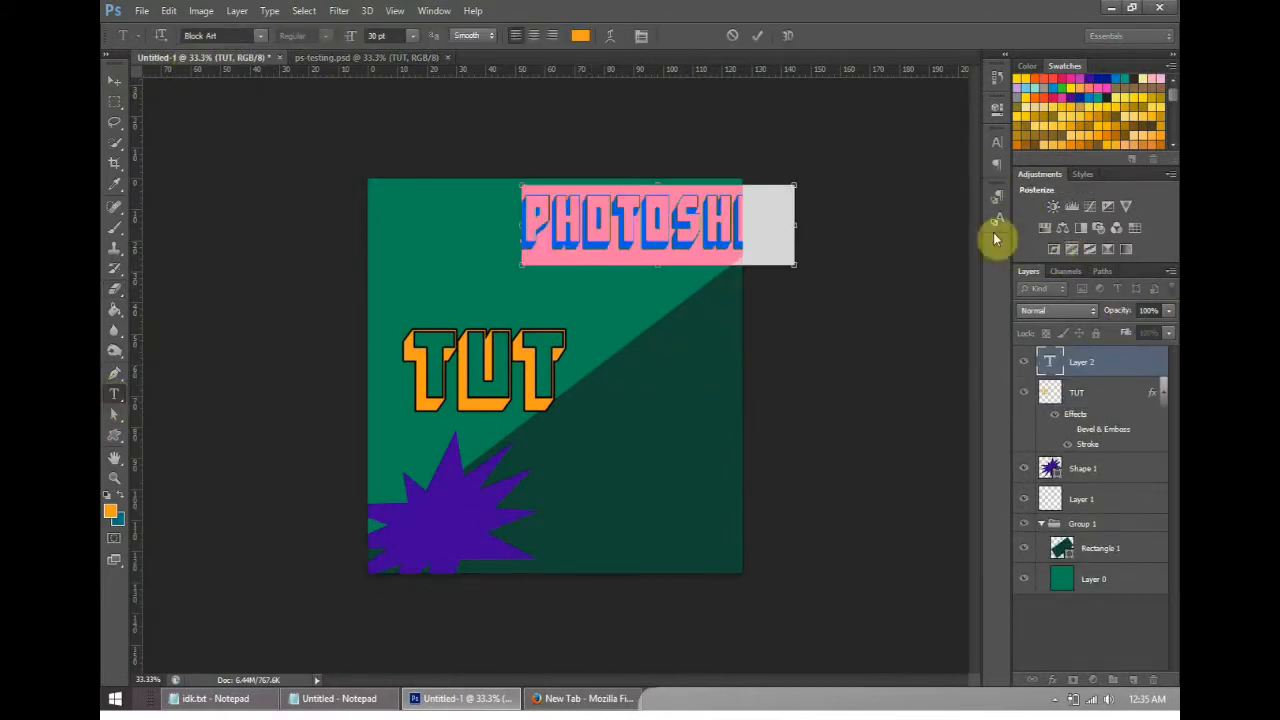
pyautogui.click(580, 35)
pyautogui.click(529, 147)
pyautogui.click(905, 141)
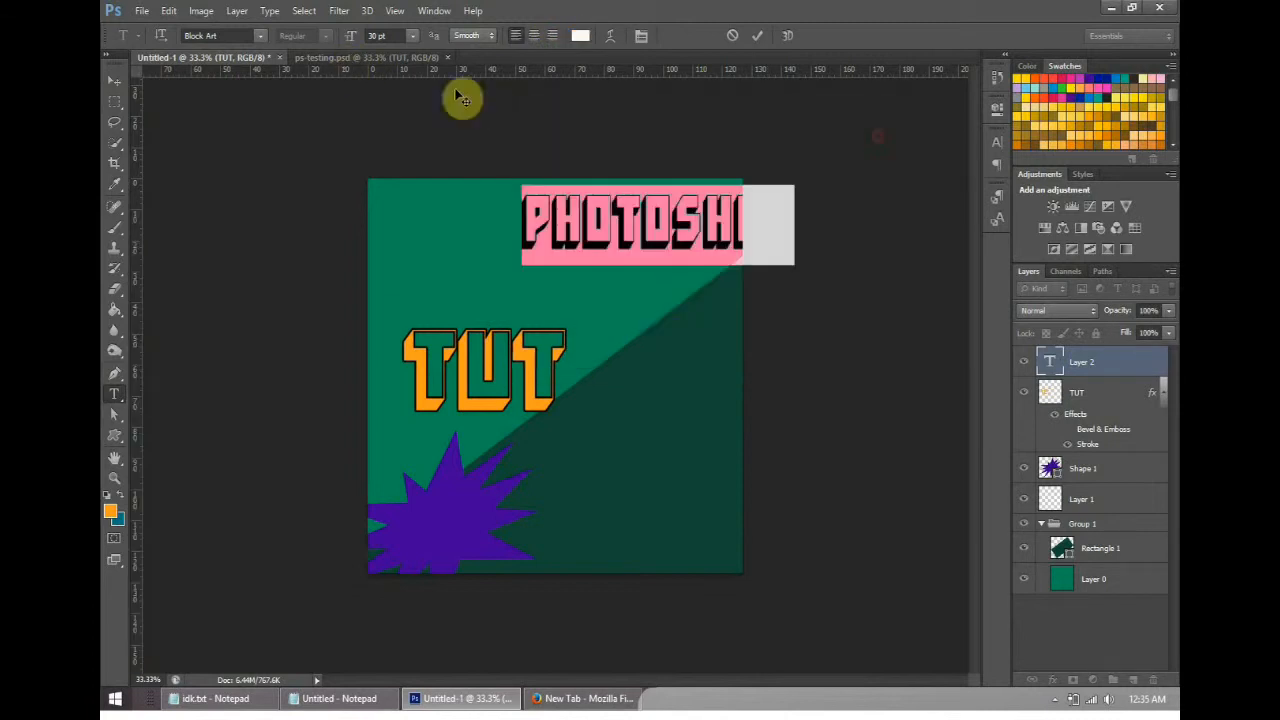
# - Look up the title's font in ps-testing.psd and set the PHOTOSHOP text in Untitled-1 to KiloGram
pyautogui.click(371, 57)
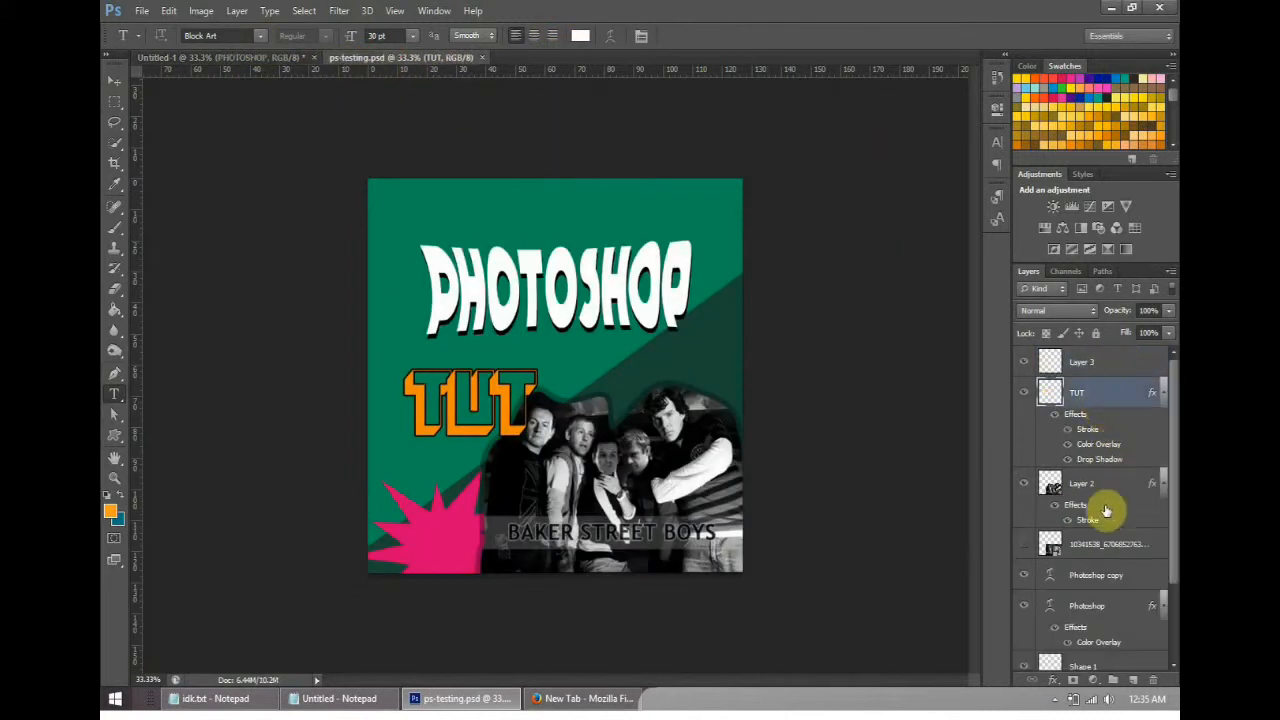
pyautogui.scroll(-3, 1100, 512)
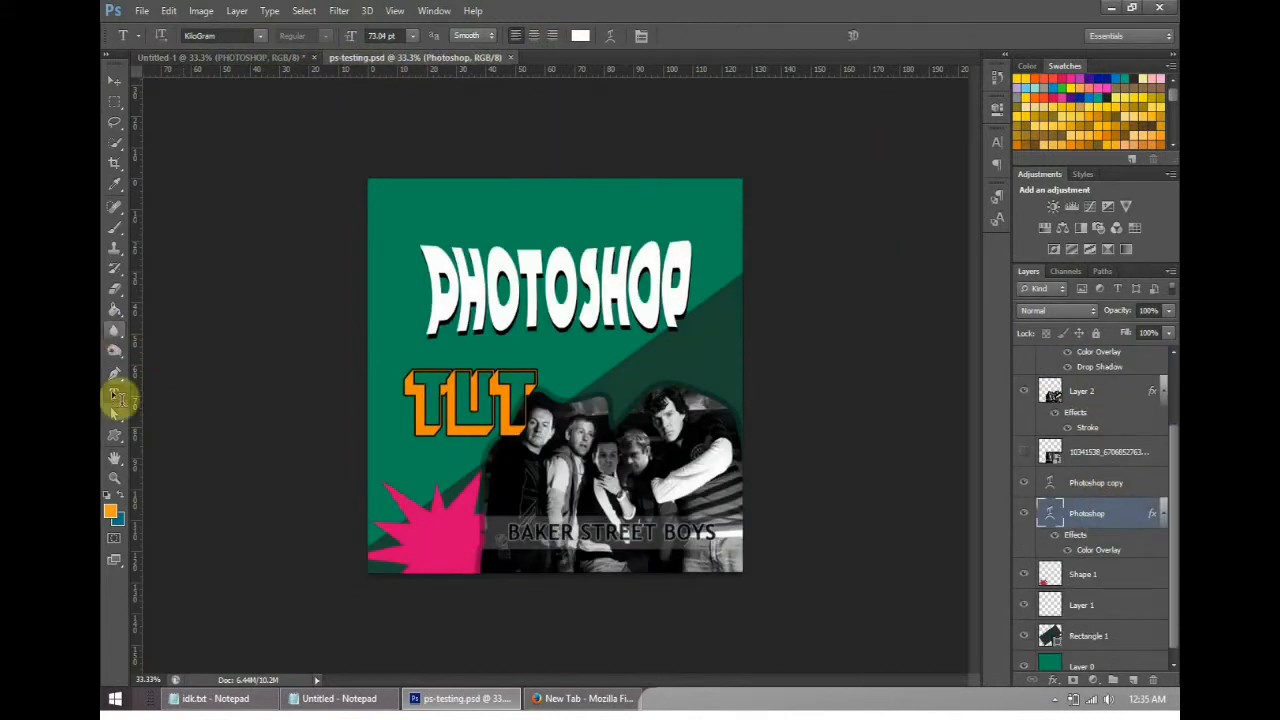
pyautogui.click(596, 290)
pyautogui.click(255, 59)
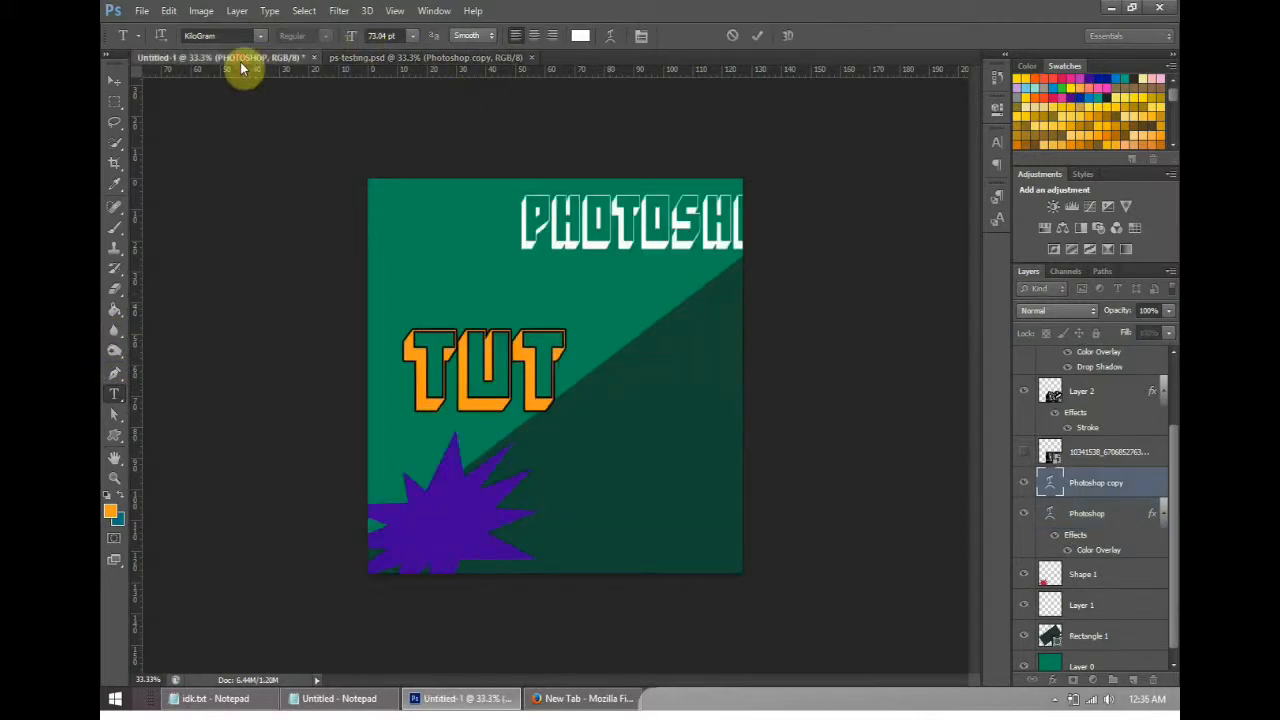
pyautogui.doubleClick(612, 218)
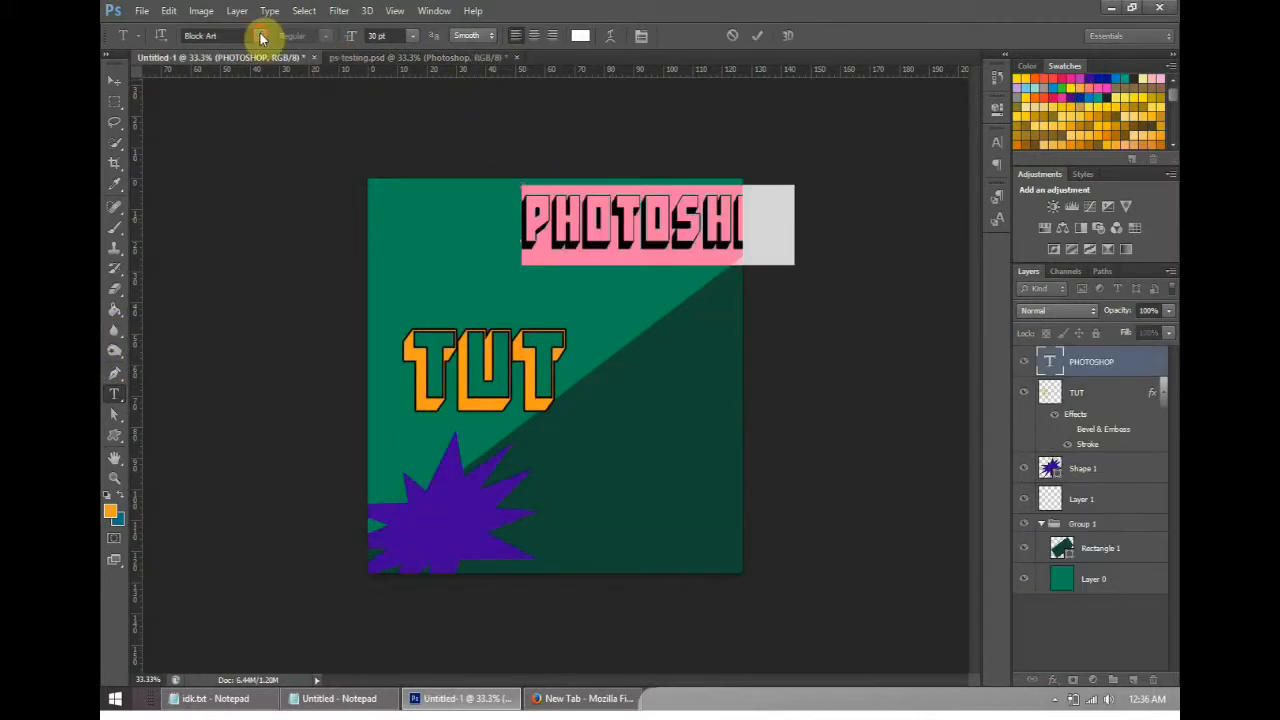
pyautogui.click(260, 35)
pyautogui.moveTo(425, 103); pyautogui.dragTo(428, 270)
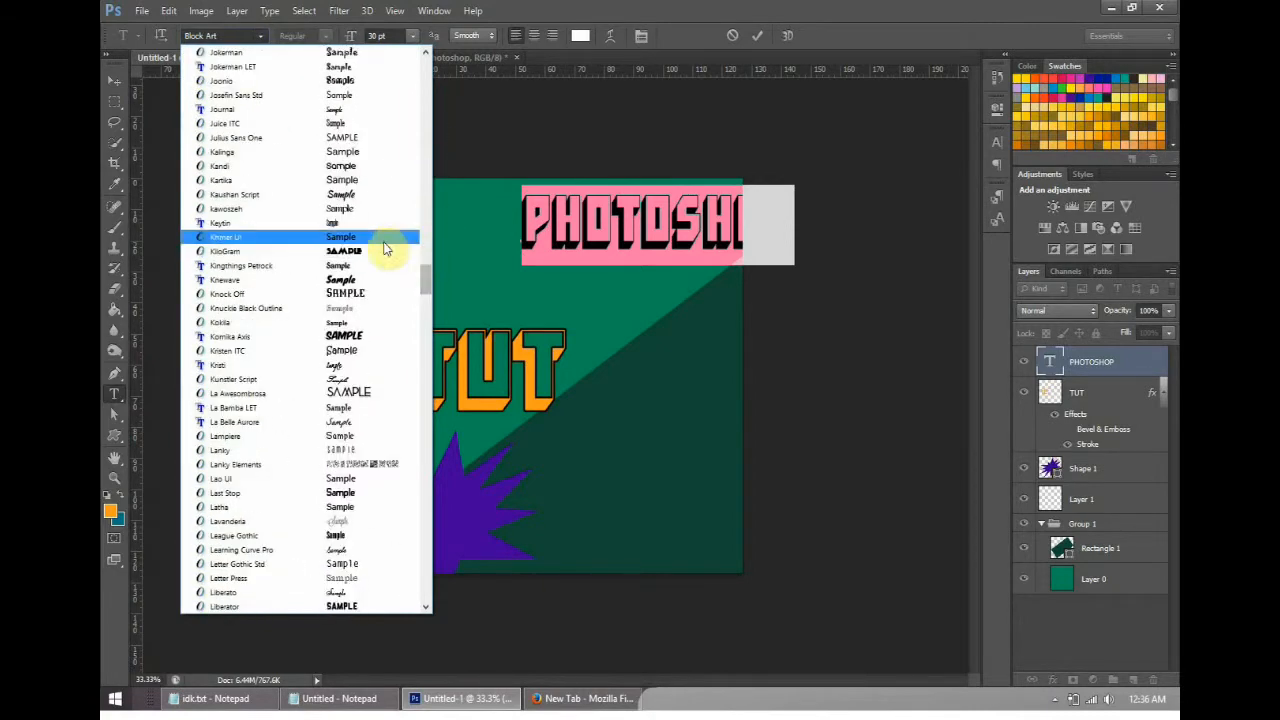
pyautogui.click(386, 251)
# - Position the PHOTOSHOP text above TUT, enlarge it to span most of the canvas width and apply the transform
pyautogui.click(113, 82)
pyautogui.moveTo(748, 220); pyautogui.dragTo(710, 218)
pyautogui.click(853, 35)
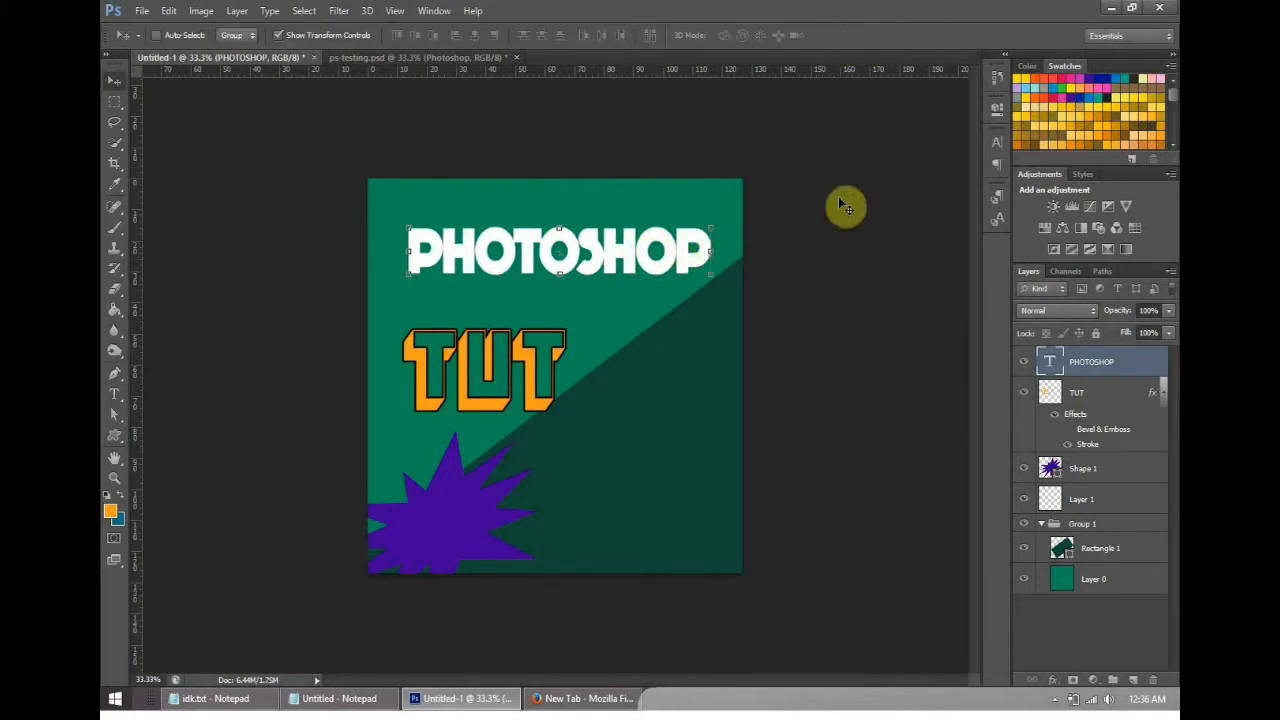
pyautogui.moveTo(556, 271); pyautogui.dragTo(541, 272)
pyautogui.click(549, 288)
pyautogui.moveTo(632, 258); pyautogui.dragTo(735, 218)
pyautogui.moveTo(686, 257)
pyautogui.mouseDown()
pyautogui.moveTo(662, 267)
pyautogui.moveTo(688, 254)
pyautogui.mouseUp()
pyautogui.click(855, 40)
# - Compare the title with ps-testing.psd, select all of the PHOTOSHOP text in Untitled-1 and set its tracking to 10
pyautogui.click(400, 57)
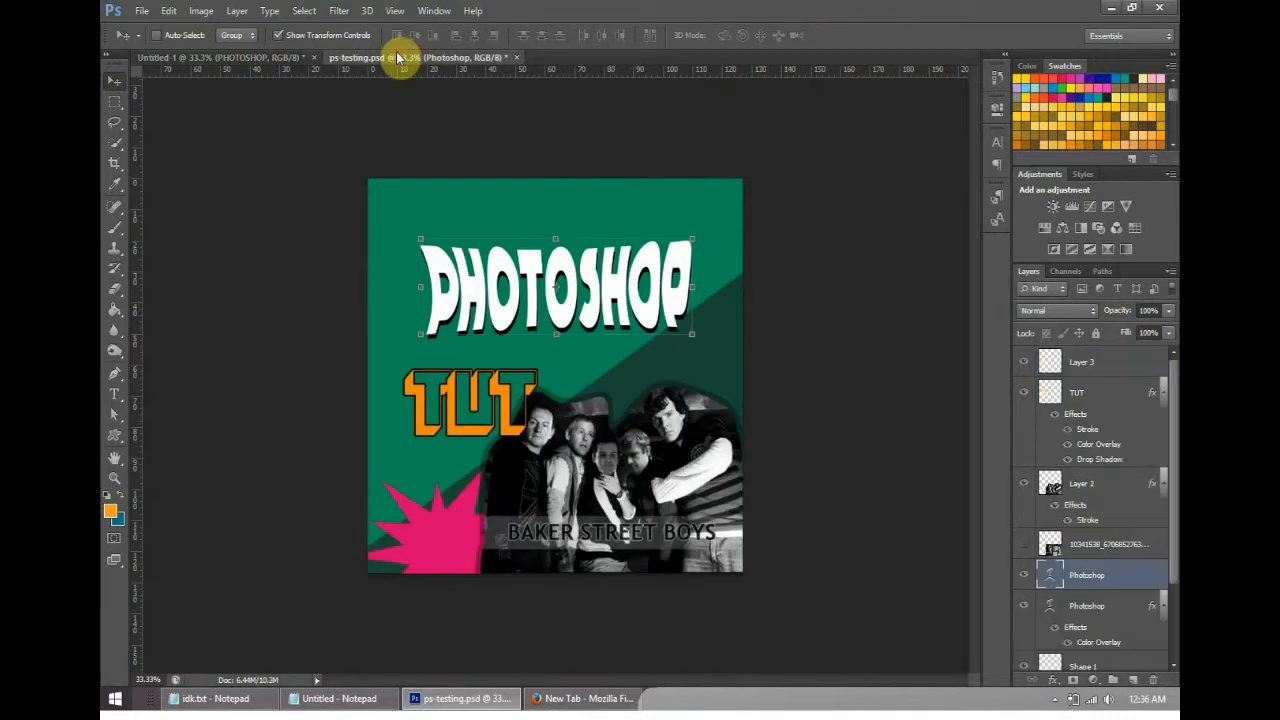
pyautogui.click(245, 58)
pyautogui.click(116, 395)
pyautogui.click(614, 266)
pyautogui.hotkey('ctrl', 'a')
pyautogui.click(992, 141)
pyautogui.click(966, 193)
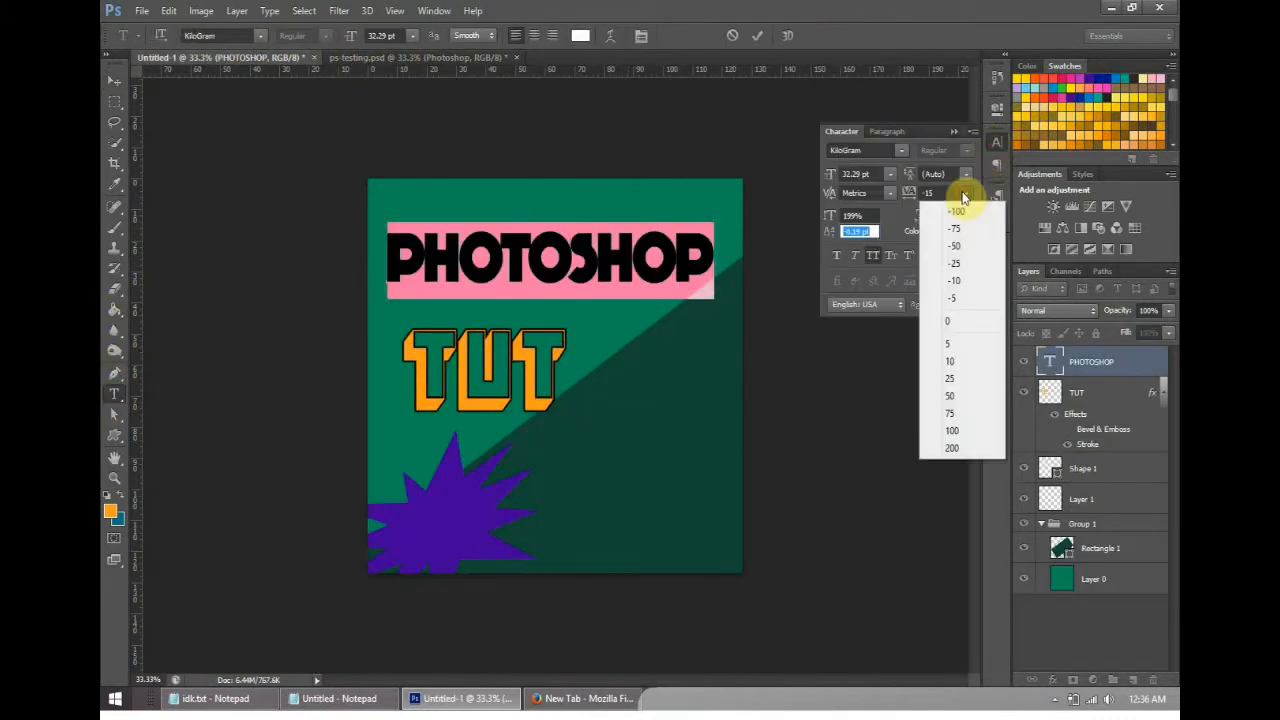
pyautogui.click(971, 362)
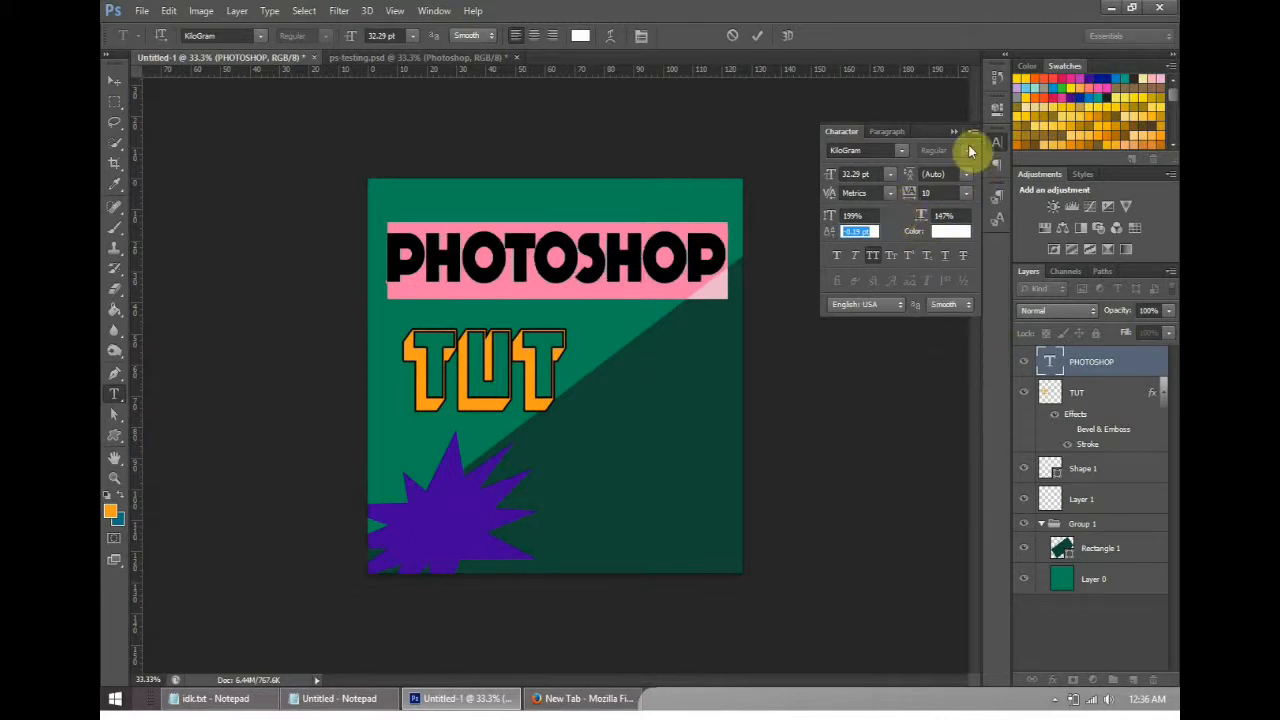
# - Close the character settings, look at the text warp options without applying any, and commit the PHOTOSHOP text edit
pyautogui.click(955, 134)
pyautogui.click(485, 282)
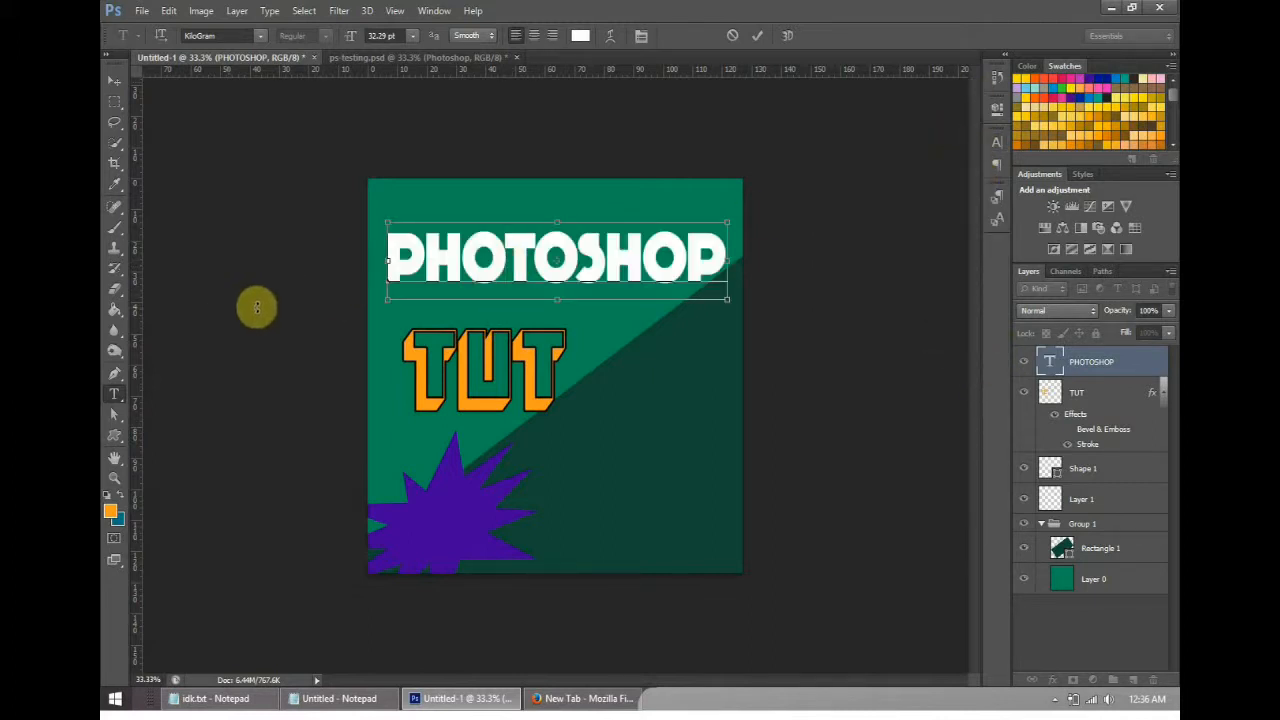
pyautogui.click(337, 10)
pyautogui.click(337, 10)
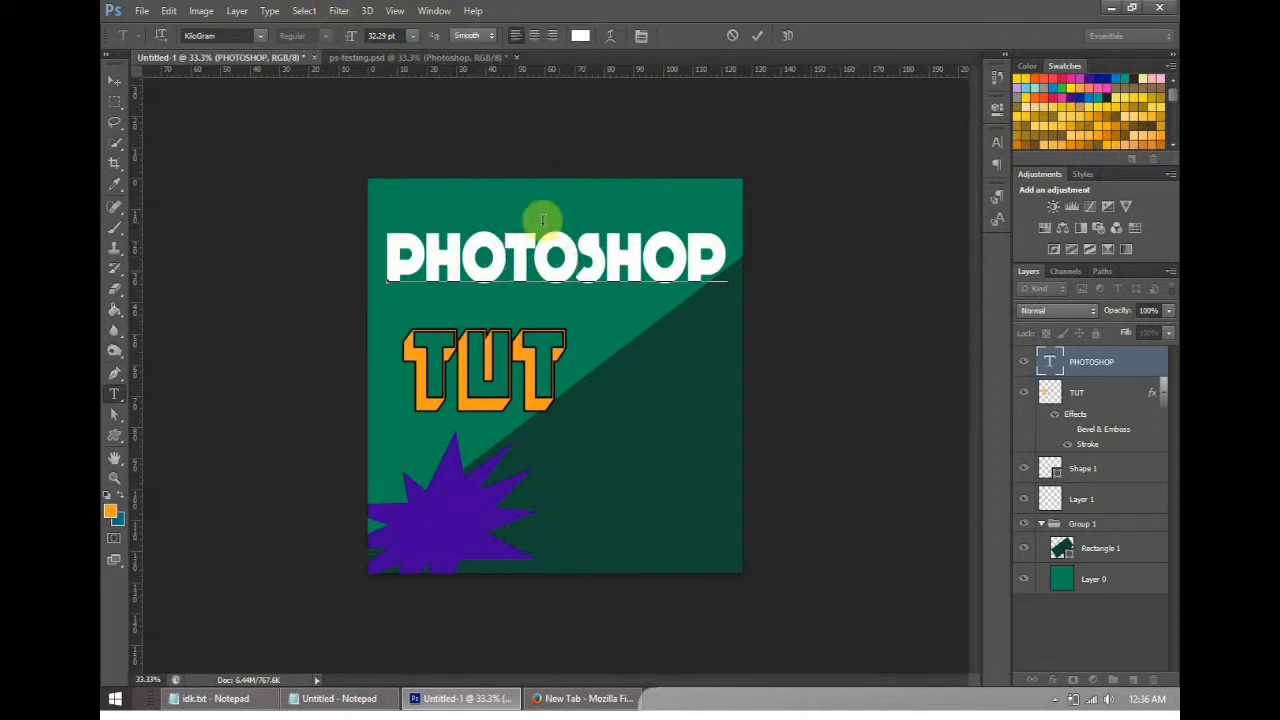
pyautogui.click(610, 35)
pyautogui.click(894, 216)
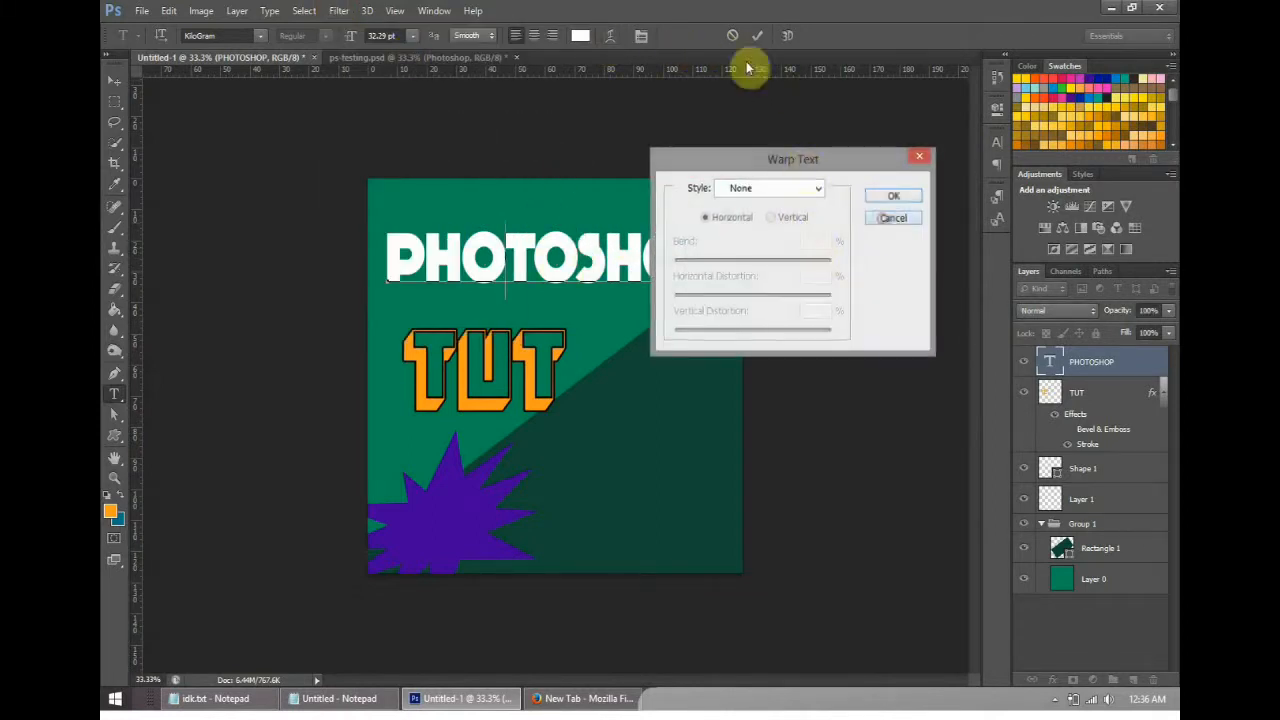
pyautogui.click(757, 36)
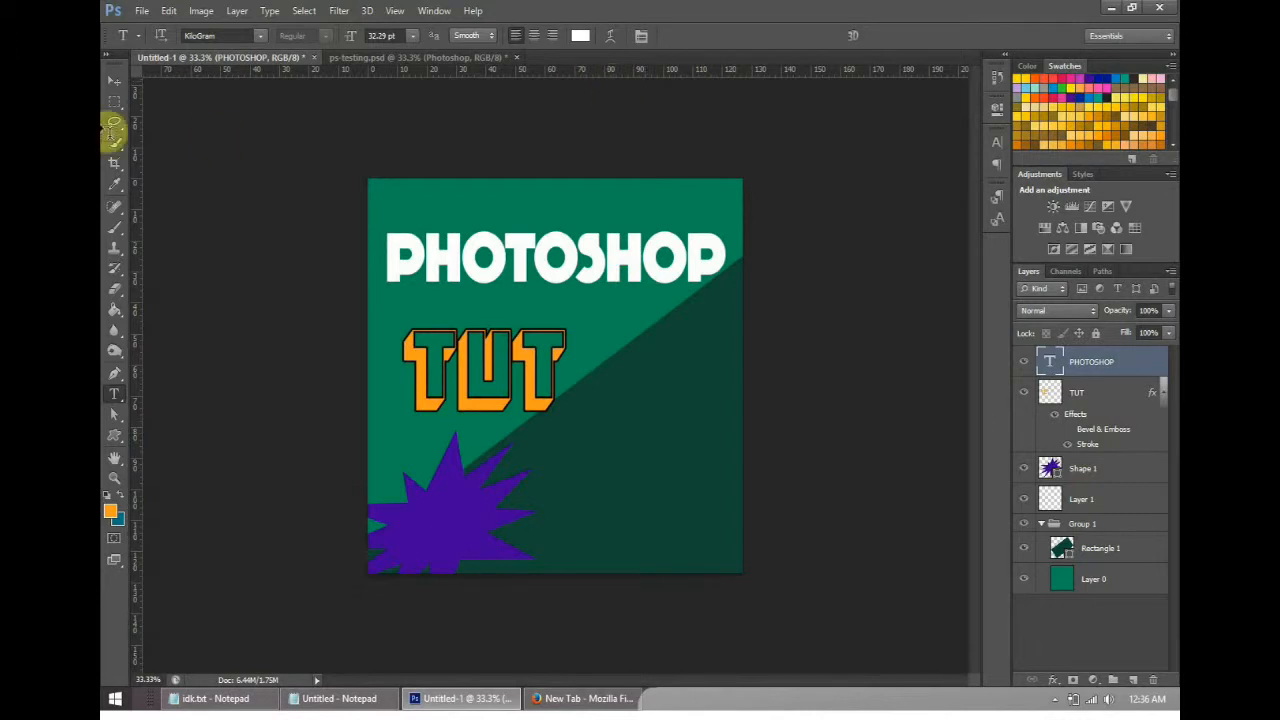
# - Warp the PHOTOSHOP text with the horizontal Arc style, bend +8%, horizontal distortion +34% and vertical distortion -2%
pyautogui.click(114, 80)
pyautogui.click(114, 393)
pyautogui.click(526, 292)
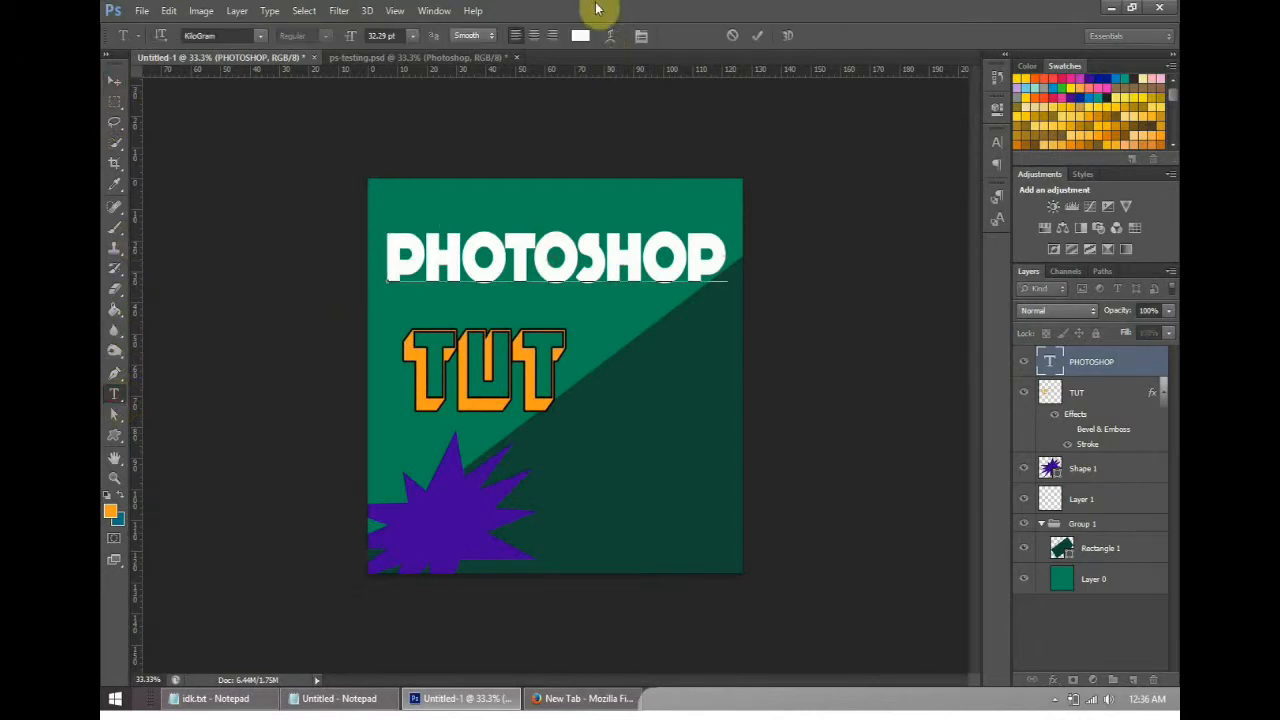
pyautogui.click(610, 35)
pyautogui.click(790, 189)
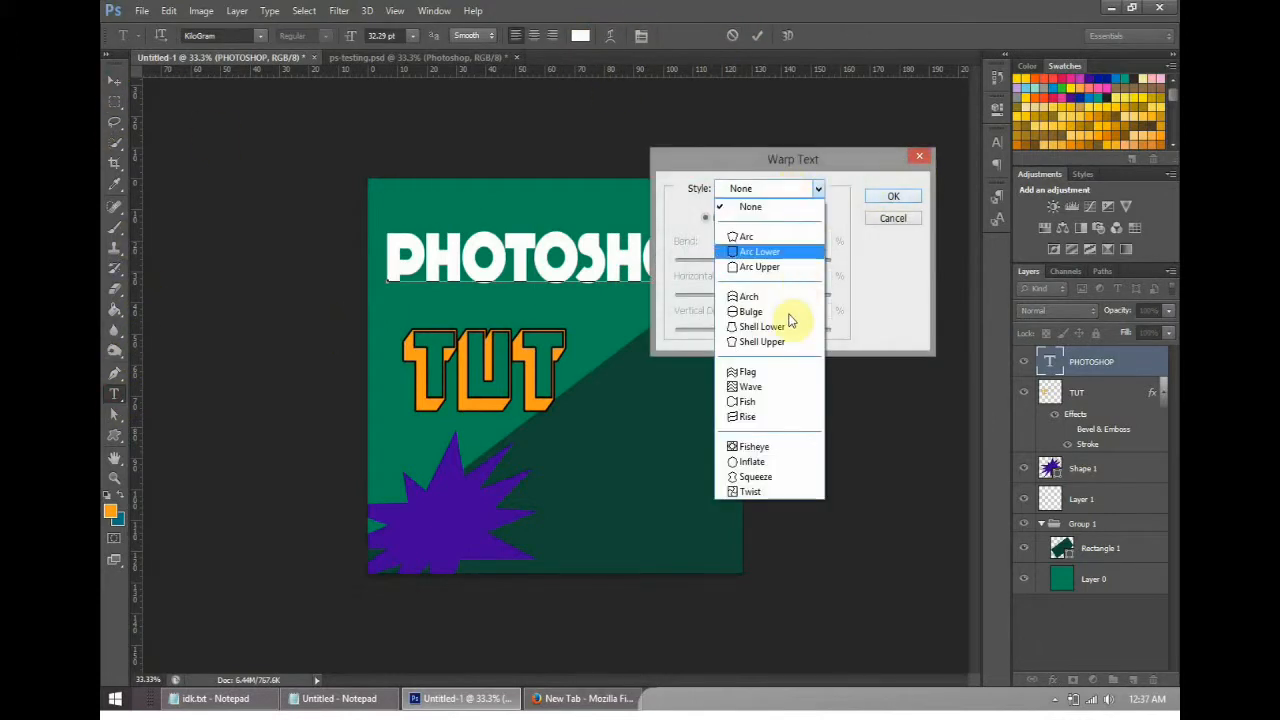
pyautogui.click(793, 443)
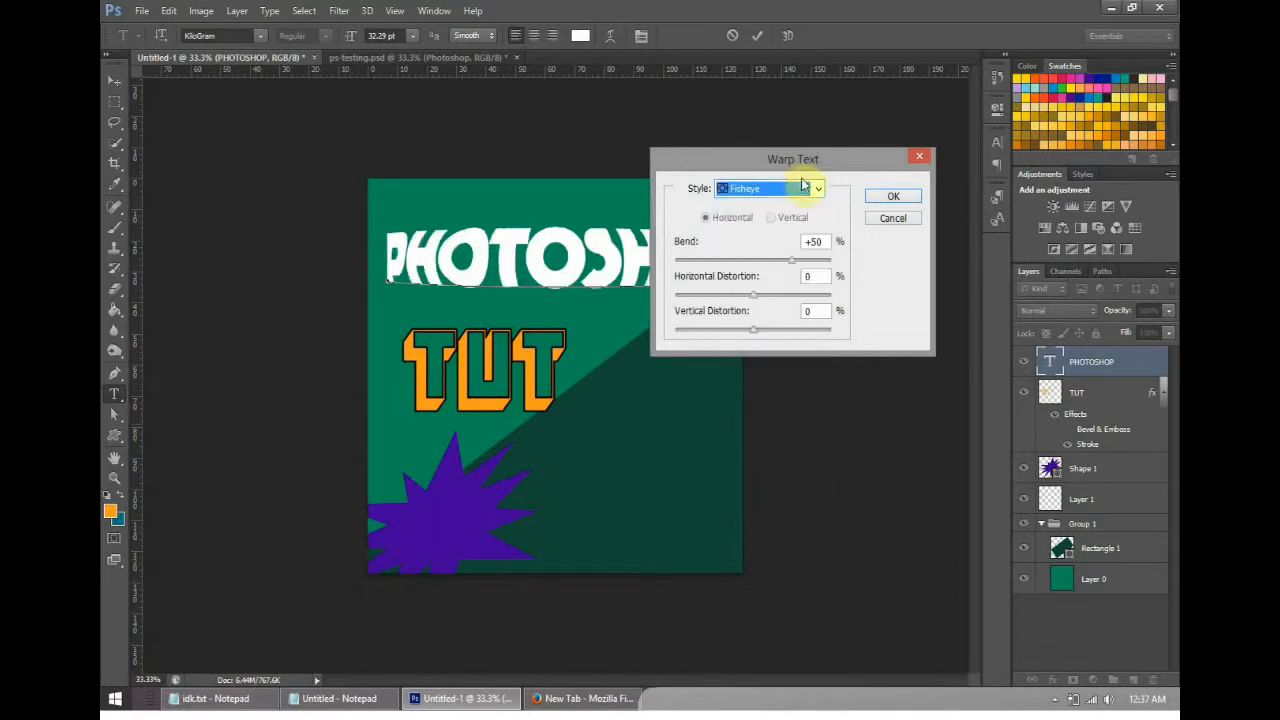
pyautogui.moveTo(800, 159); pyautogui.dragTo(984, 152)
pyautogui.click(980, 185)
pyautogui.click(966, 225)
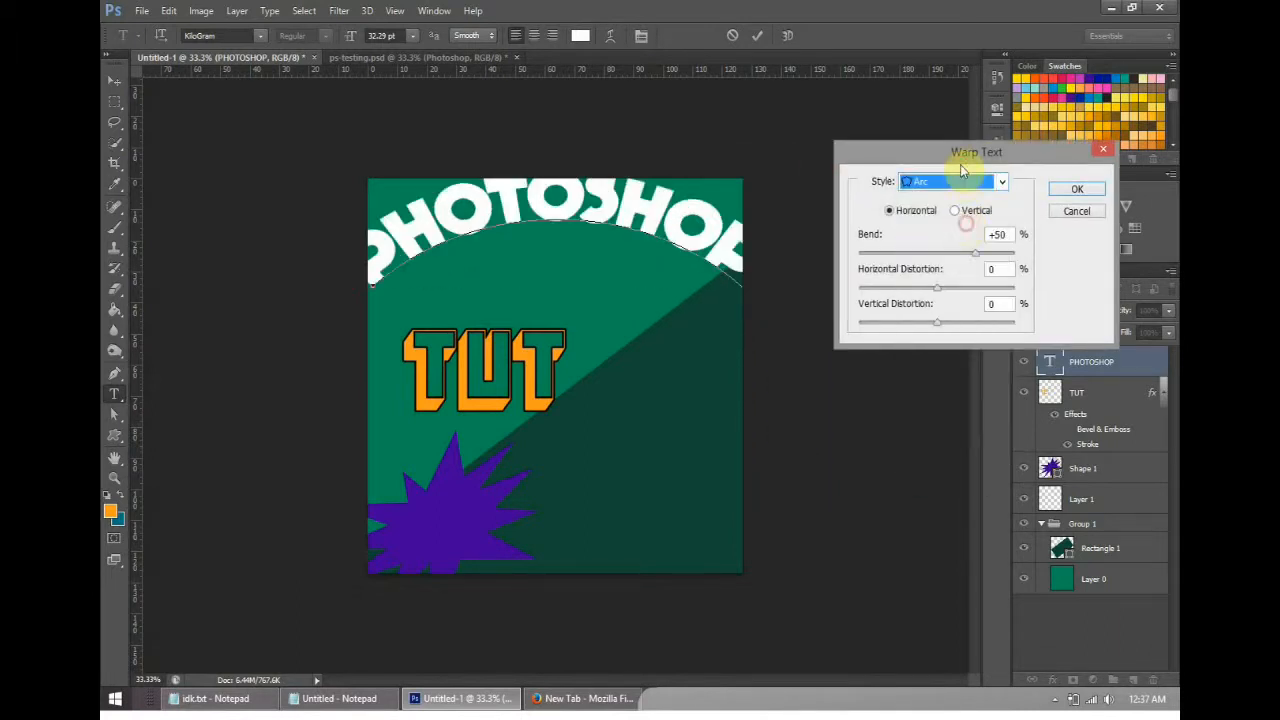
pyautogui.moveTo(975, 253); pyautogui.dragTo(943, 259)
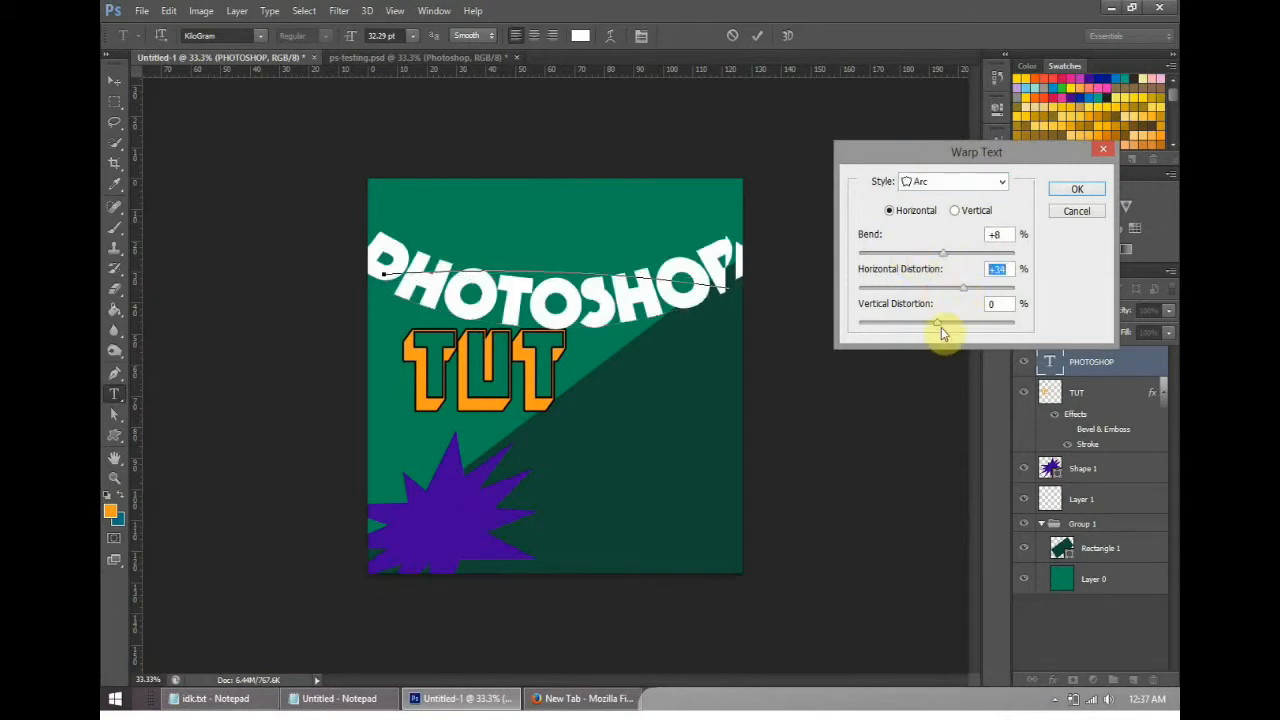
pyautogui.moveTo(978, 322); pyautogui.dragTo(920, 334)
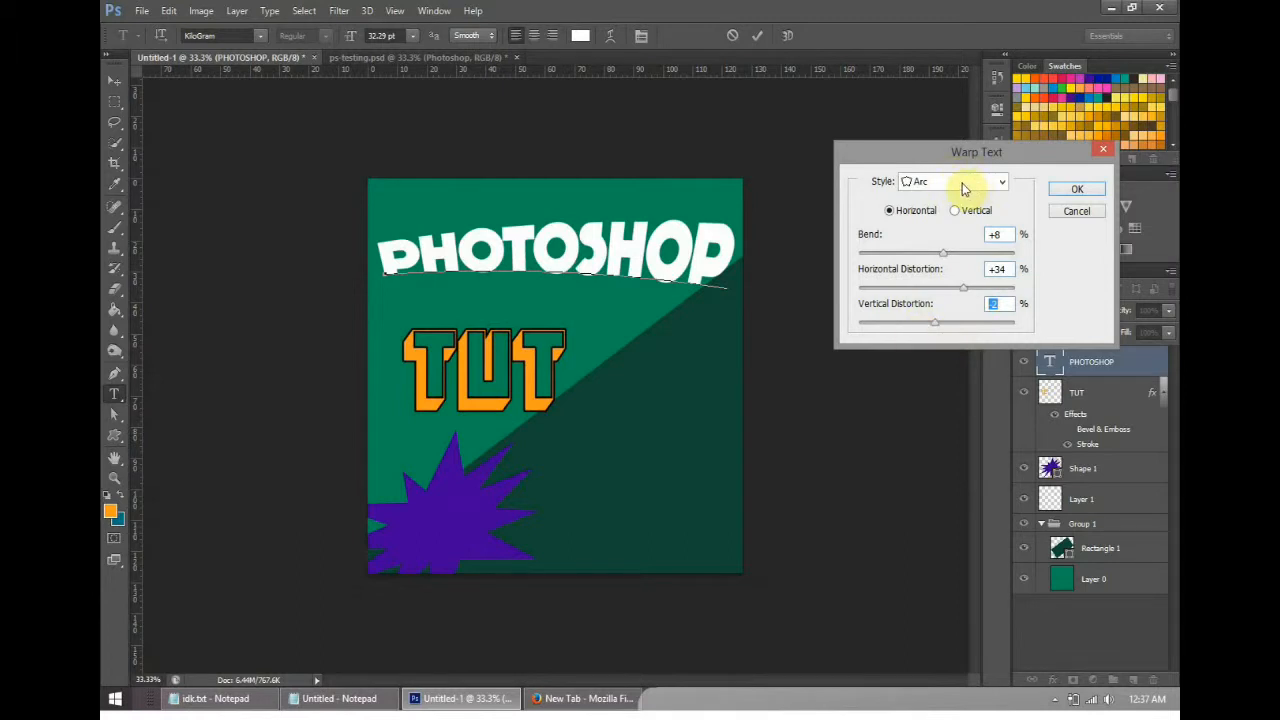
pyautogui.click(1077, 189)
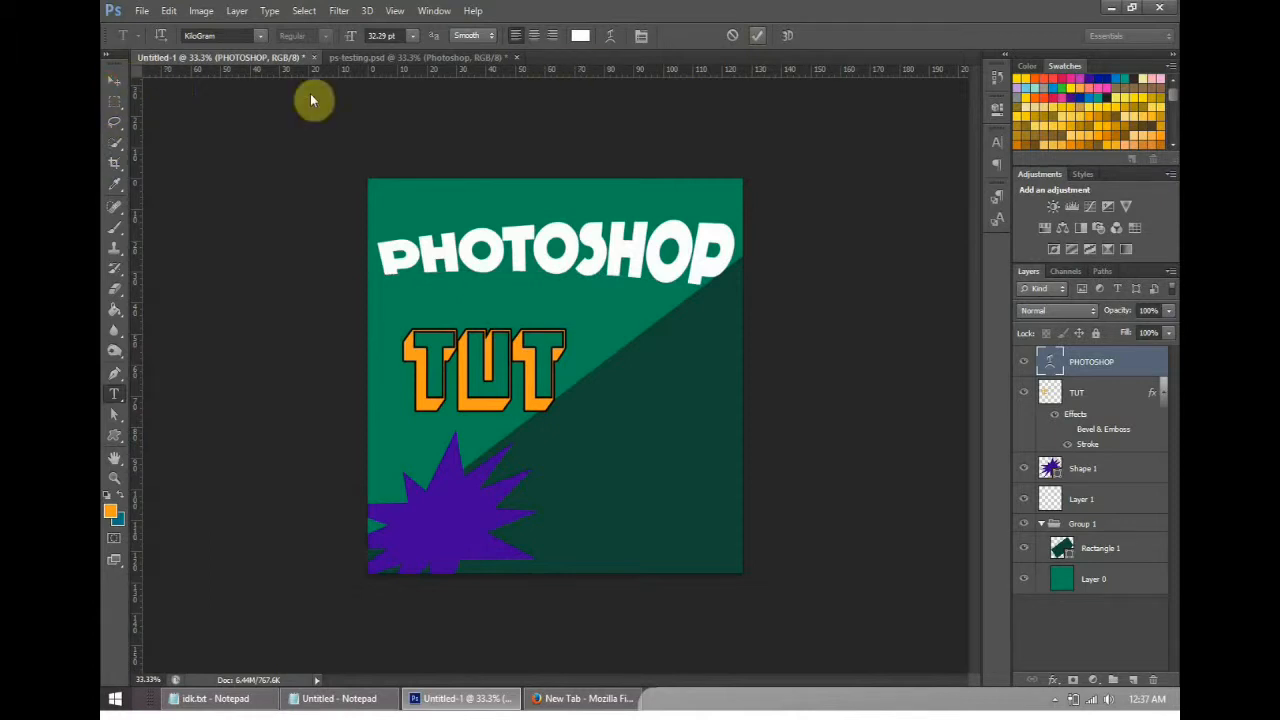
# - Rotate the PHOTOSHOP text about 14 degrees clockwise, shift it slightly downward above TUT and apply the transform
pyautogui.click(115, 80)
pyautogui.moveTo(743, 206); pyautogui.dragTo(767, 252)
pyautogui.moveTo(582, 254)
pyautogui.mouseDown()
pyautogui.moveTo(588, 284)
pyautogui.moveTo(575, 278)
pyautogui.mouseUp()
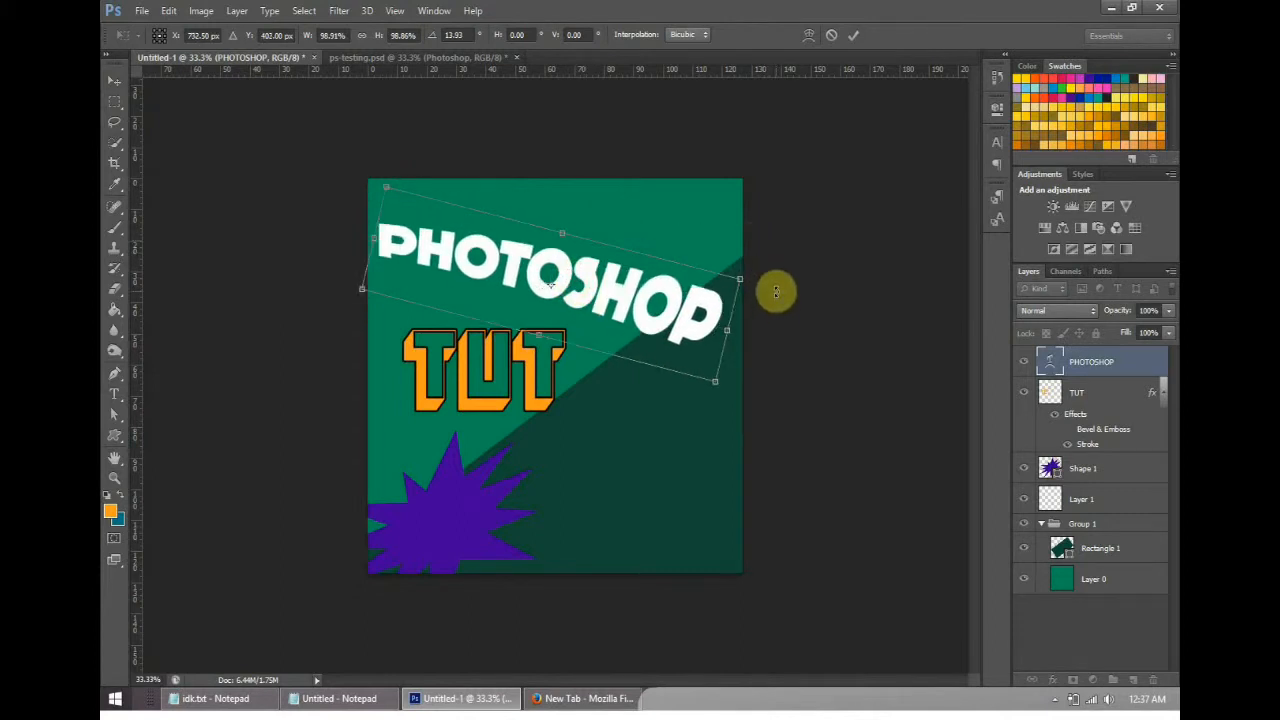
pyautogui.click(853, 35)
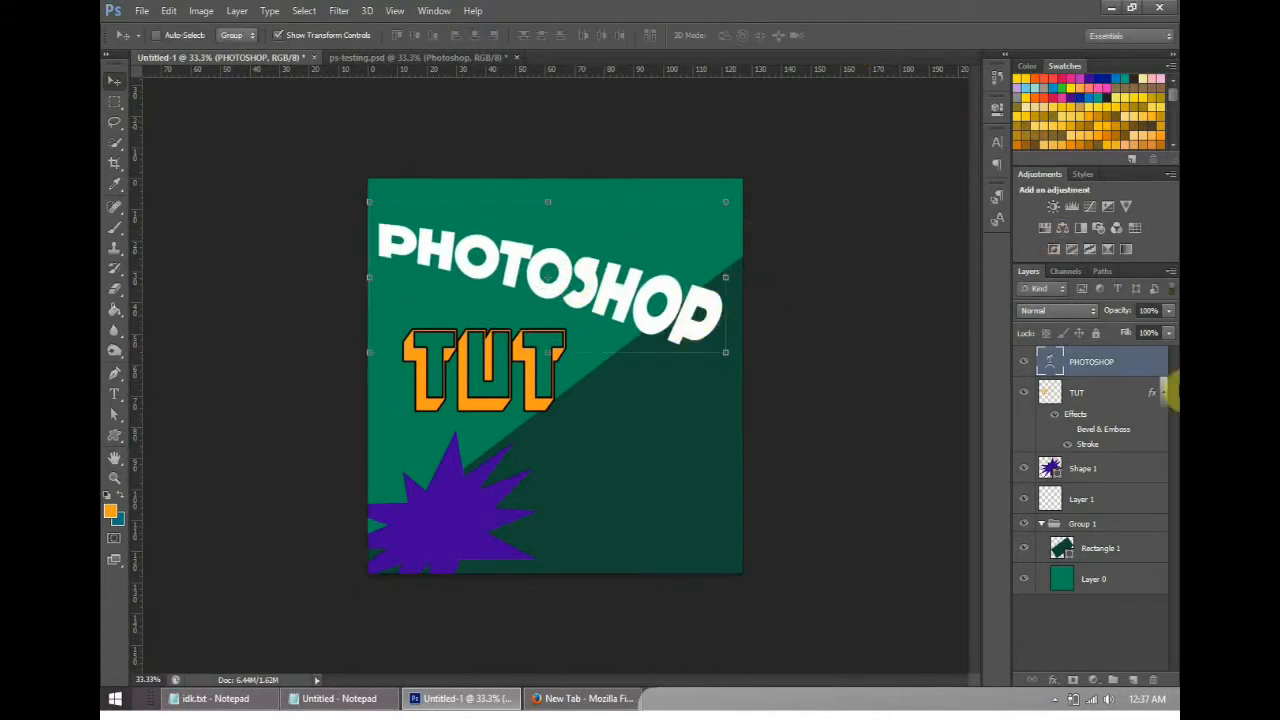
# - Compare the warped title with the one in ps-testing.psd and return to Untitled-1
pyautogui.rightClick(1102, 364)
pyautogui.click(440, 61)
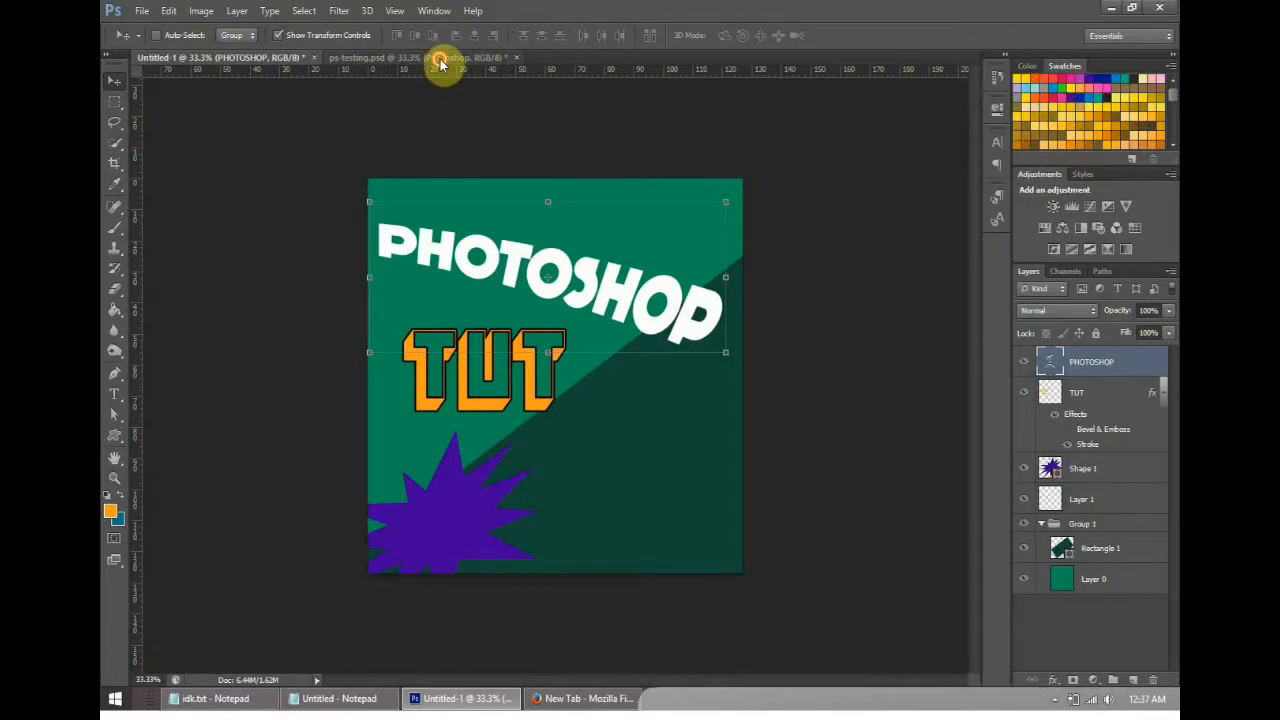
pyautogui.click(440, 60)
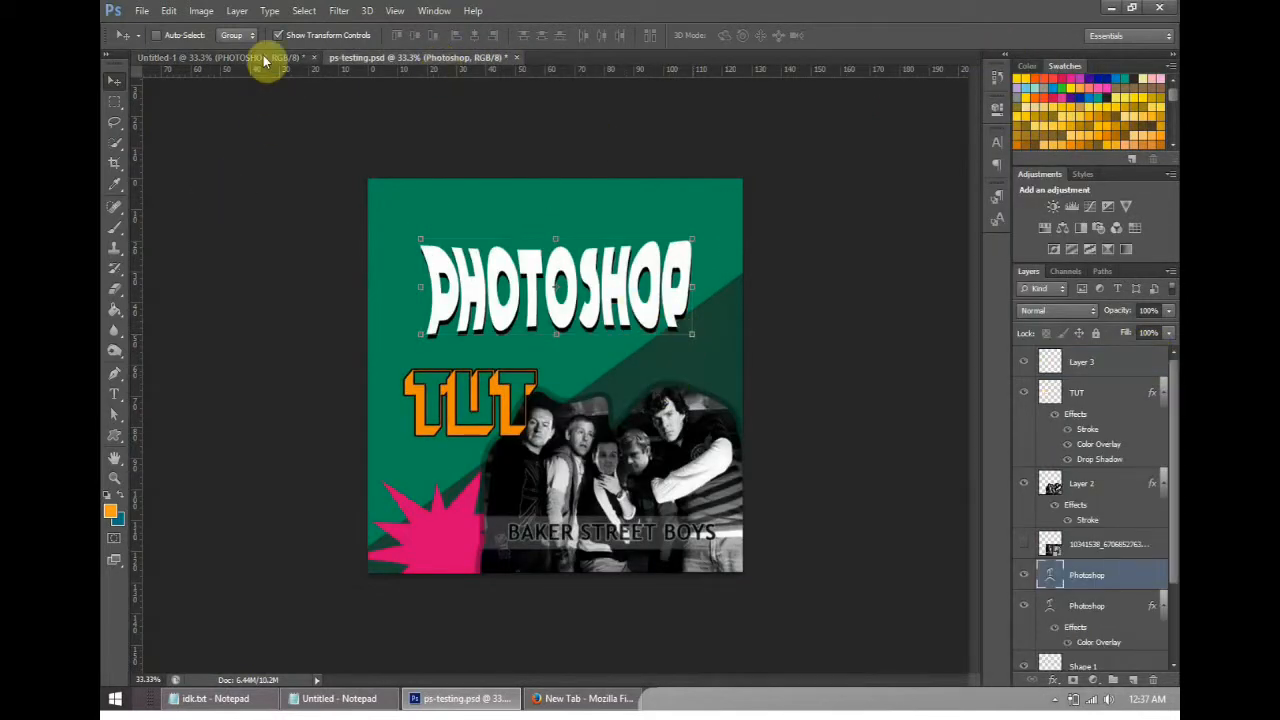
pyautogui.click(286, 58)
# - Try a drop shadow on the PHOTOSHOP layer with angle 172°, distance about 518 px, spread 100% and size 5 px
pyautogui.rightClick(1092, 366)
pyautogui.click(937, 72)
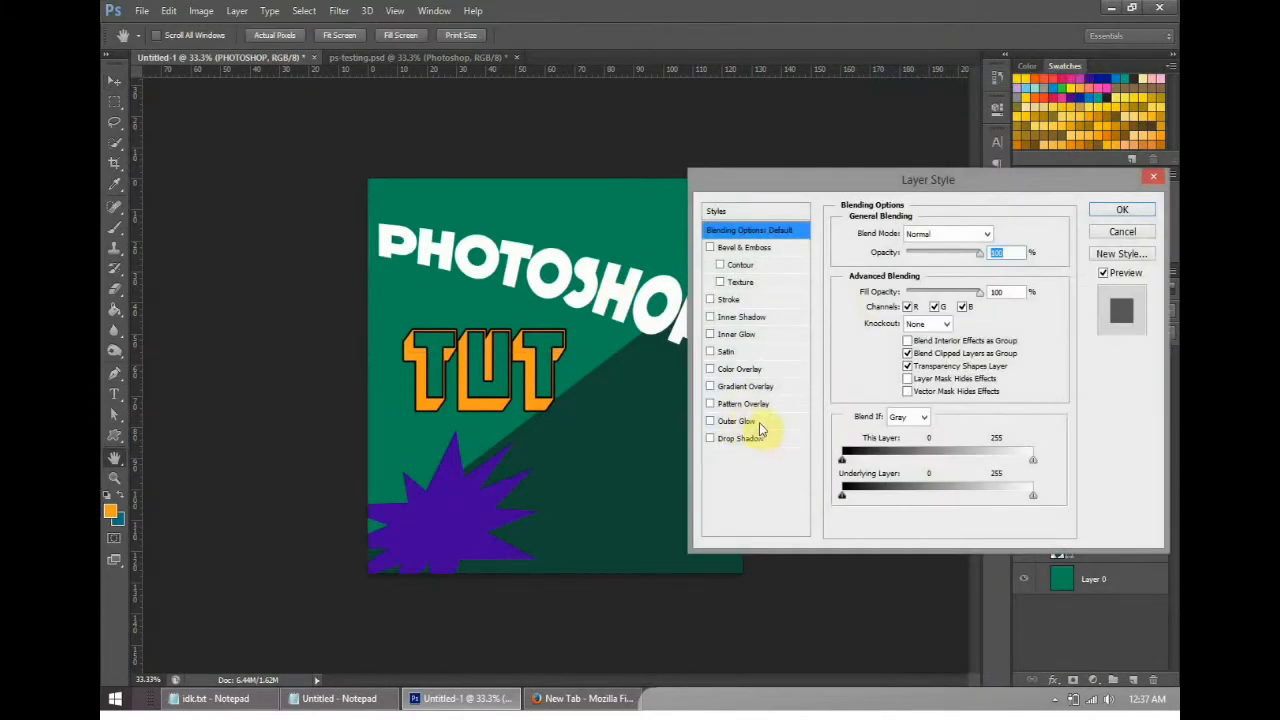
pyautogui.click(740, 438)
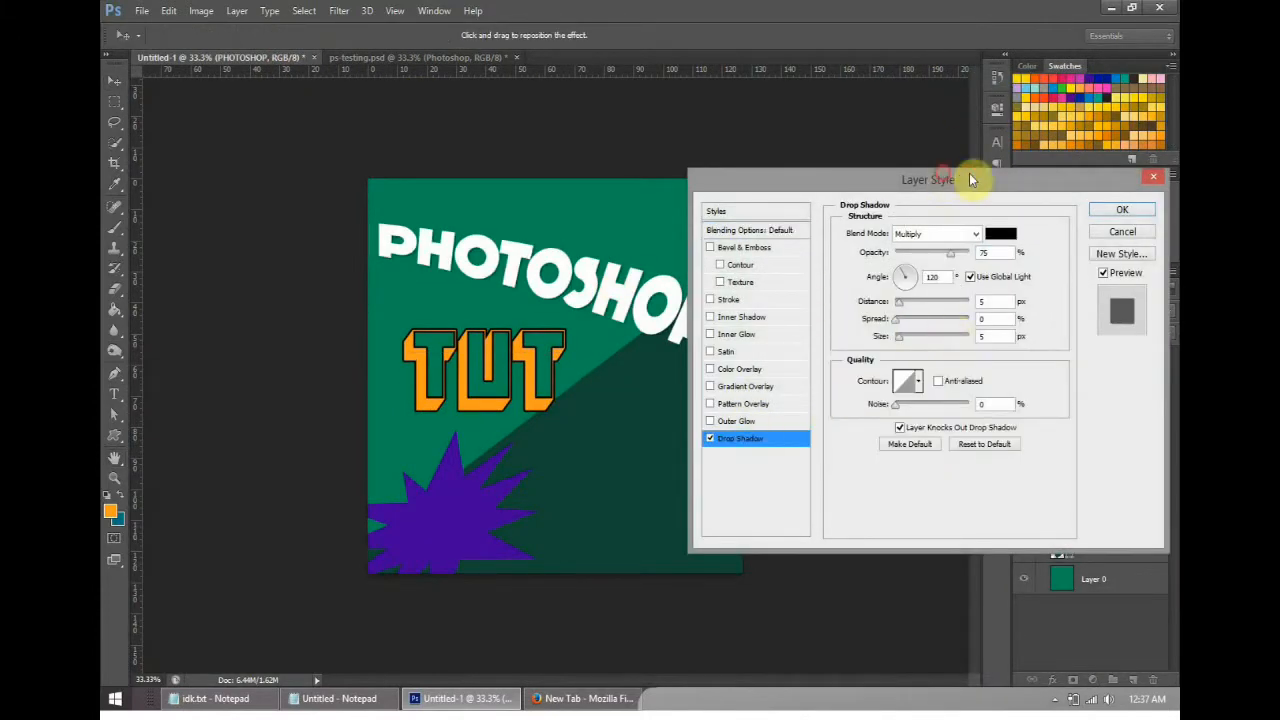
pyautogui.moveTo(969, 179); pyautogui.dragTo(1017, 178)
pyautogui.moveTo(947, 303); pyautogui.dragTo(945, 331)
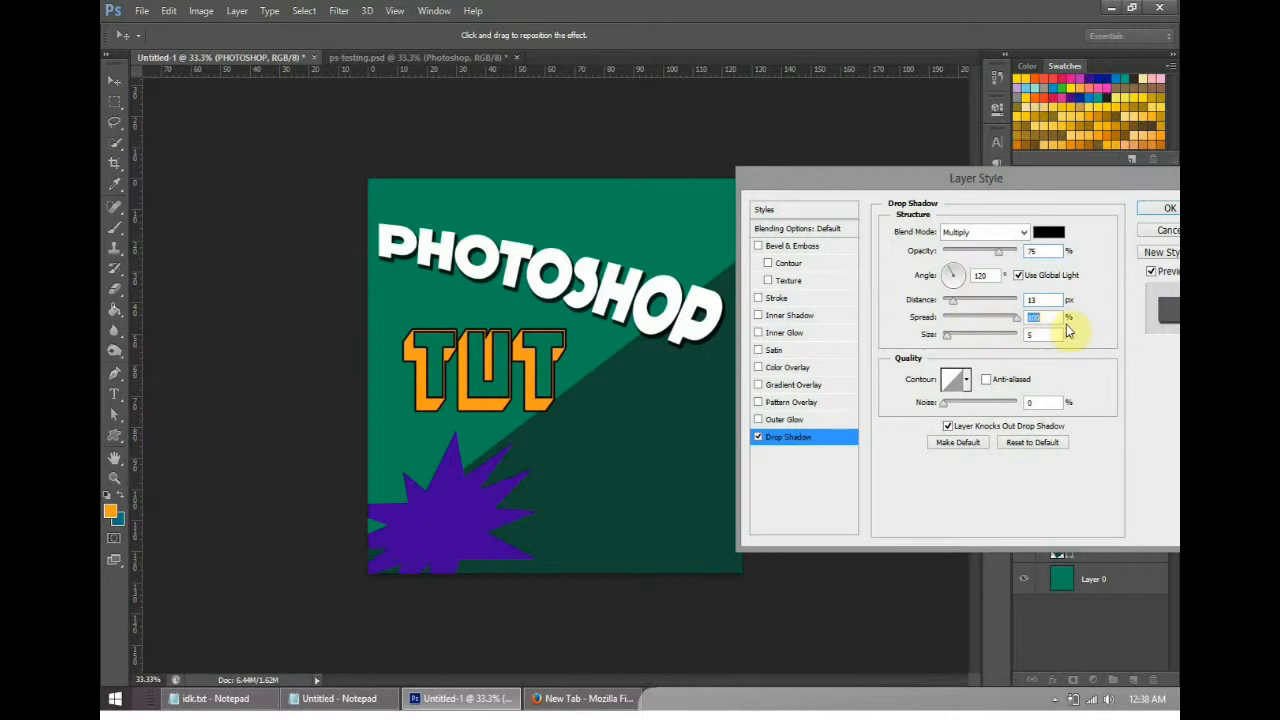
pyautogui.moveTo(950, 336); pyautogui.dragTo(996, 338)
pyautogui.moveTo(1044, 185); pyautogui.dragTo(1049, 186)
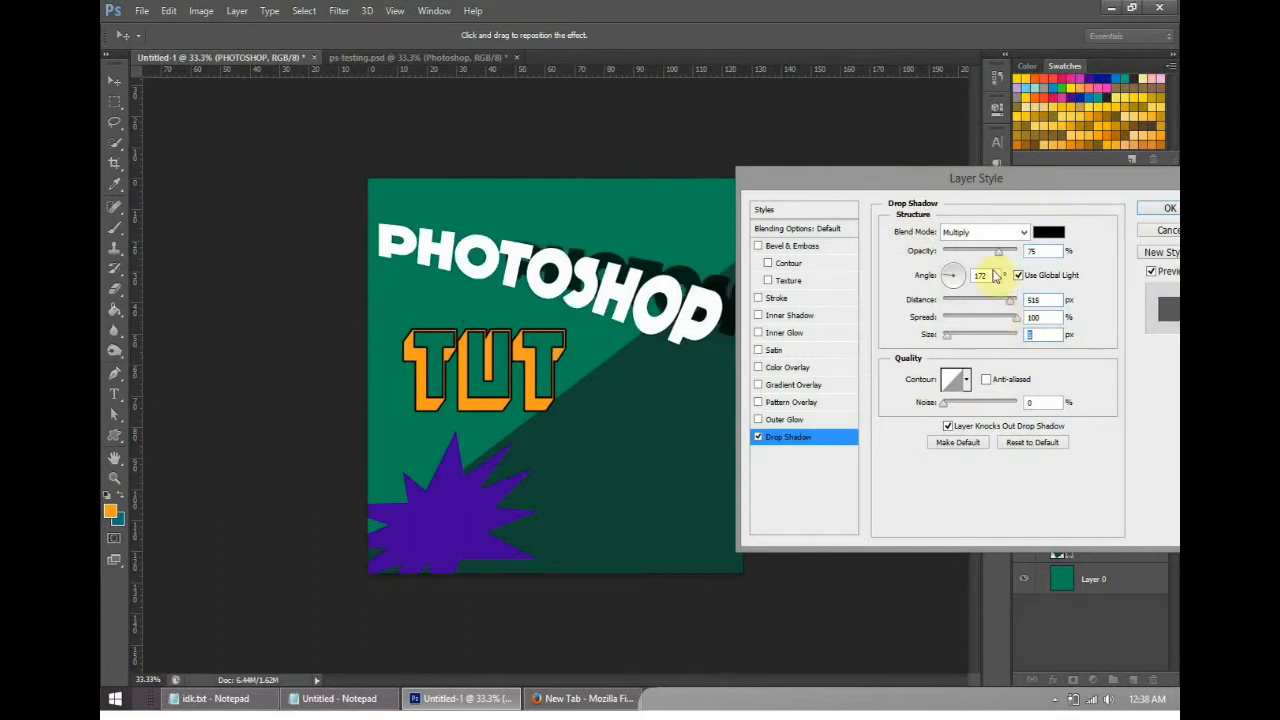
pyautogui.moveTo(968, 185)
pyautogui.mouseDown()
pyautogui.moveTo(943, 234)
pyautogui.moveTo(950, 167)
pyautogui.mouseUp()
# - Try the shadow blend modes Hard Light, Darken, Color Burn, Subtract and Normal, and cancel the layer style
pyautogui.click(986, 218)
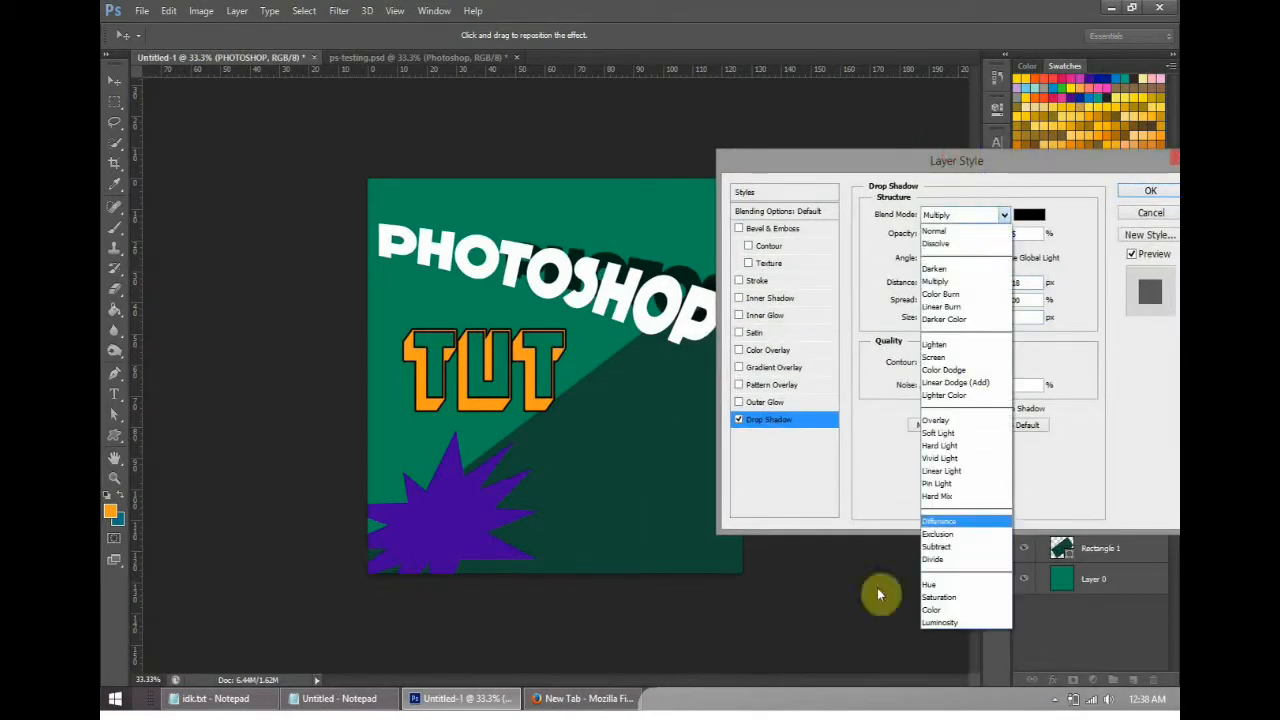
pyautogui.click(955, 447)
pyautogui.click(943, 217)
pyautogui.click(960, 268)
pyautogui.click(957, 217)
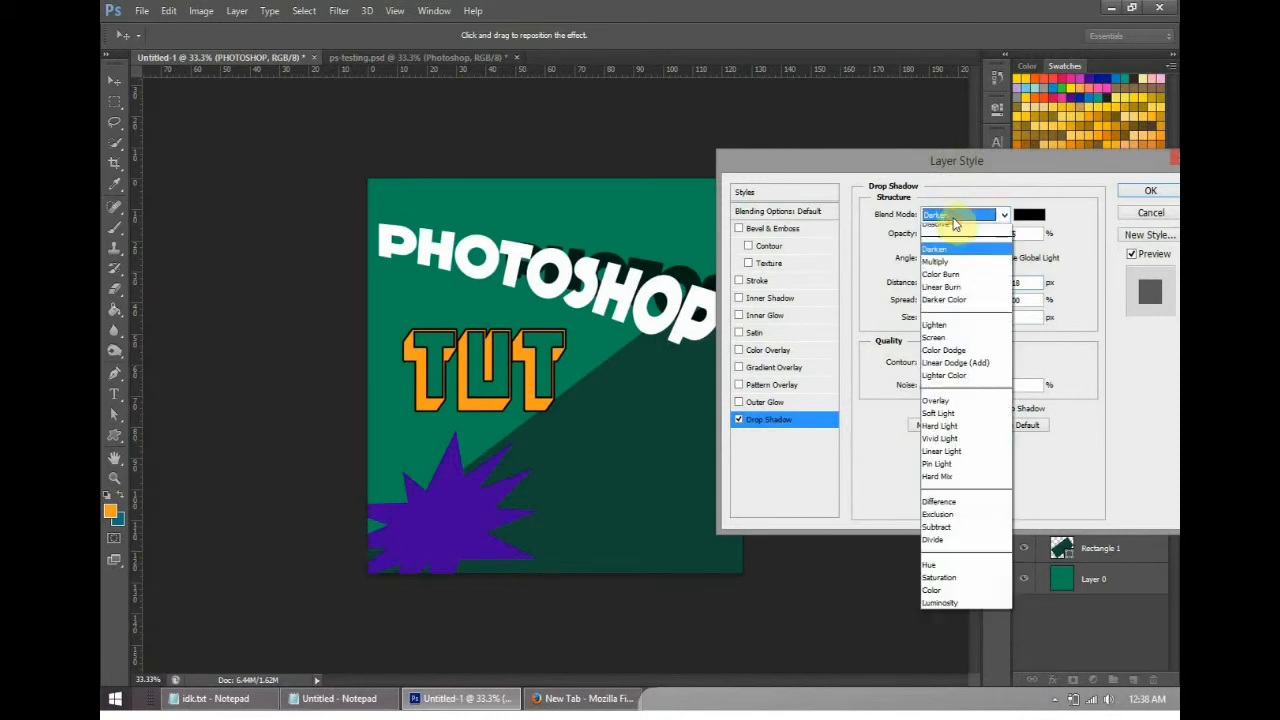
pyautogui.click(963, 426)
pyautogui.click(960, 216)
pyautogui.click(950, 294)
pyautogui.click(958, 215)
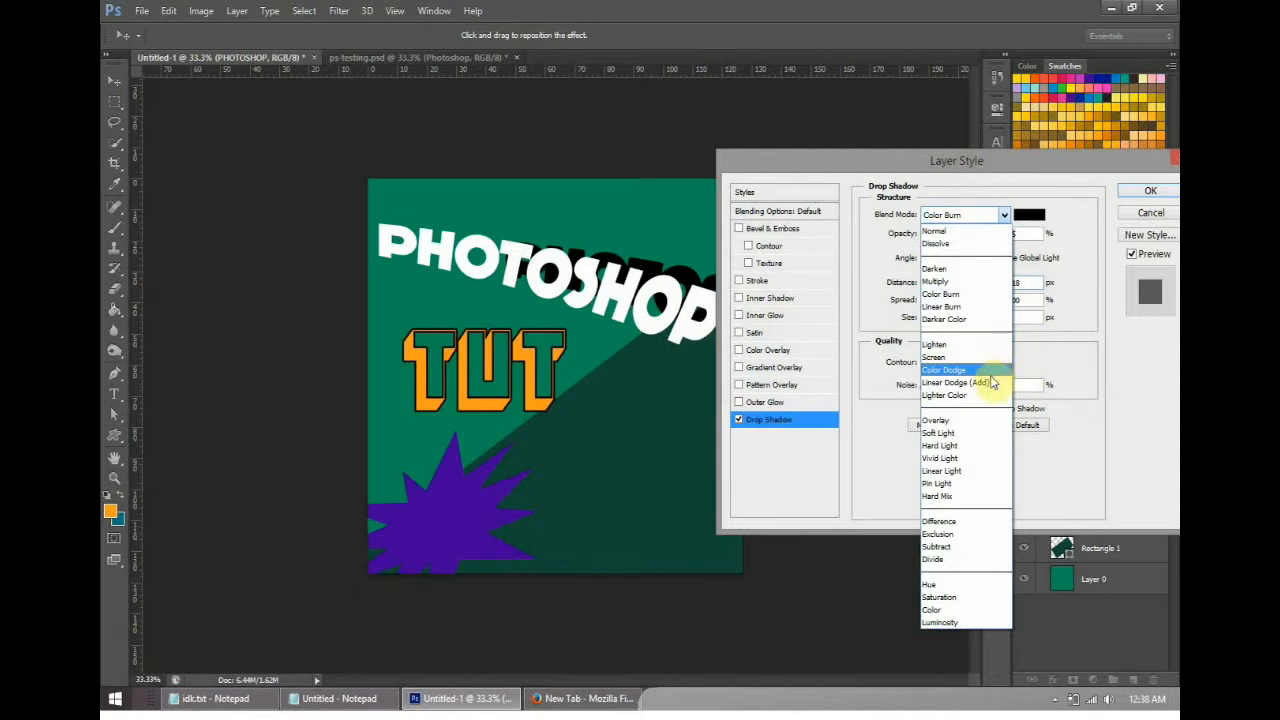
pyautogui.click(955, 547)
pyautogui.click(977, 212)
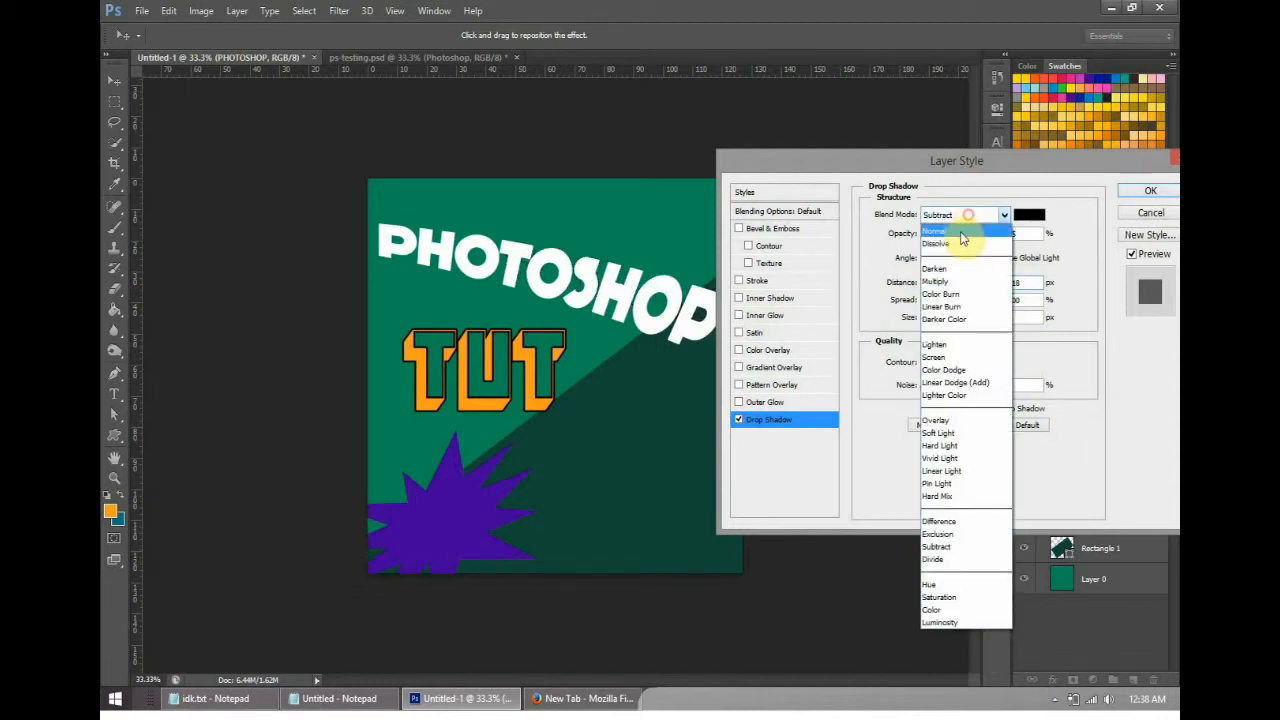
pyautogui.click(955, 216)
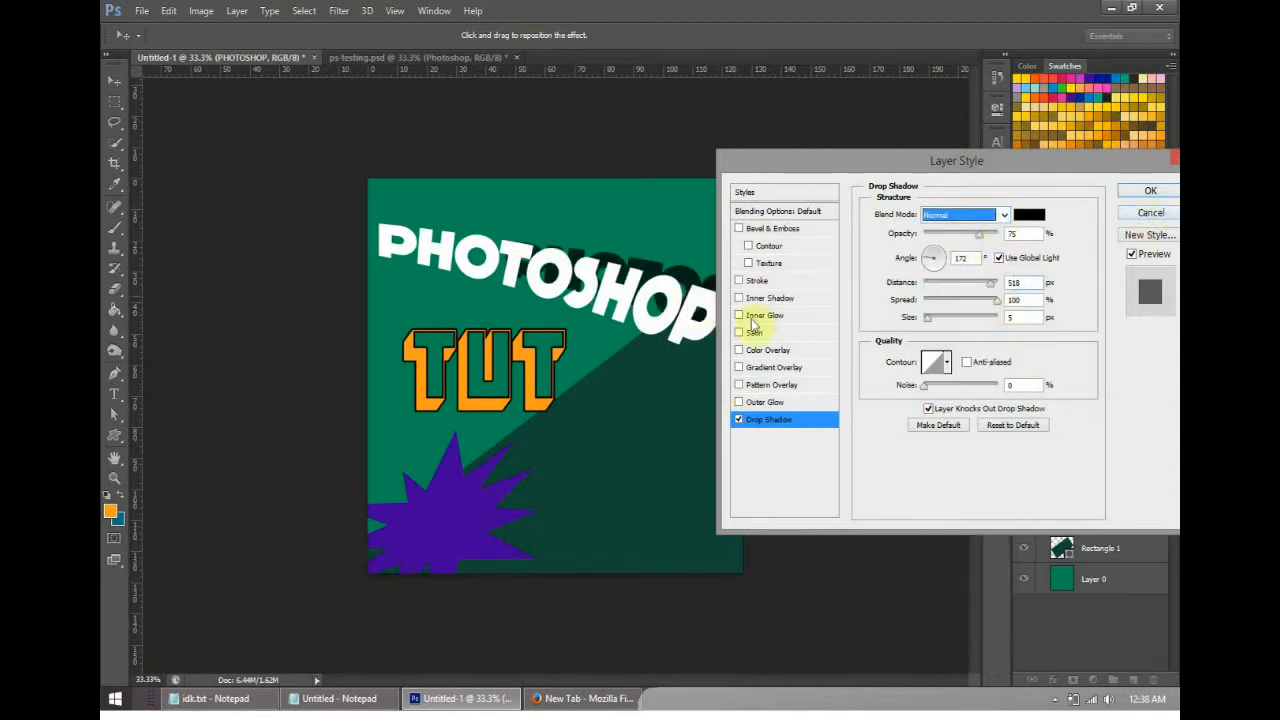
pyautogui.click(1130, 217)
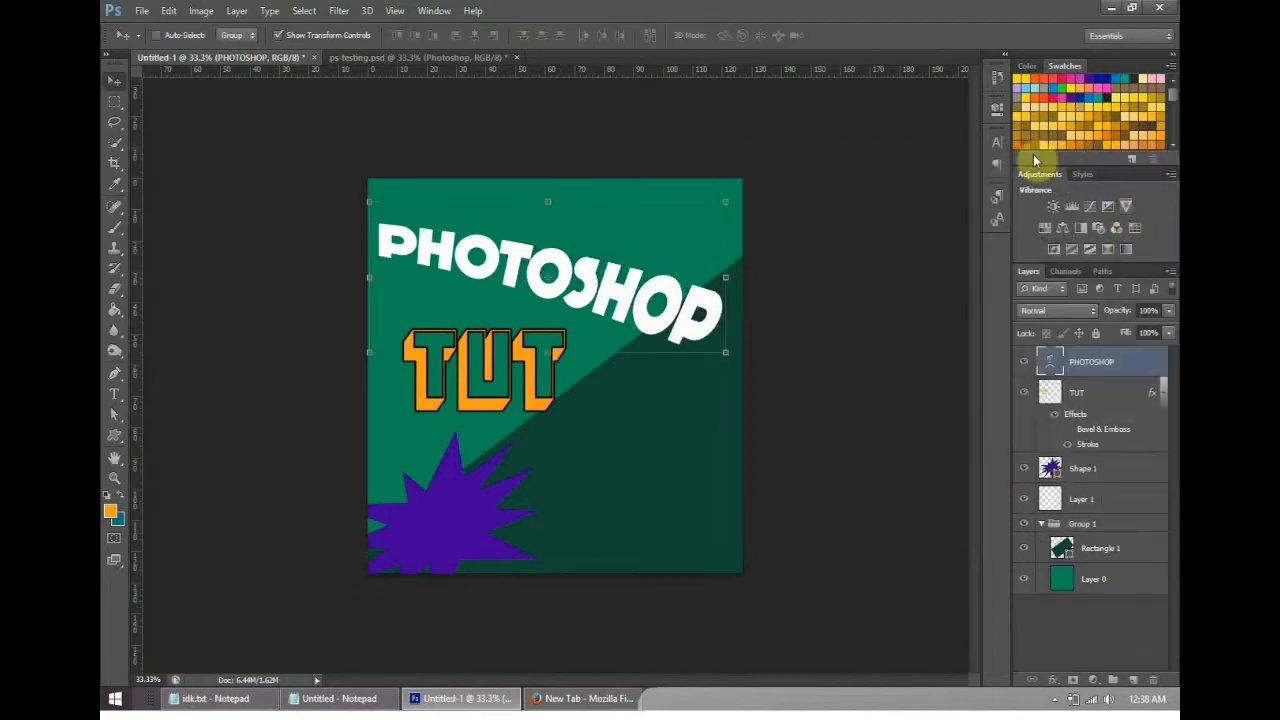
# - Duplicate the PHOTOSHOP text layer under the name PHOTOSHOP copy
pyautogui.rightClick(1068, 364)
pyautogui.rightClick(1089, 363)
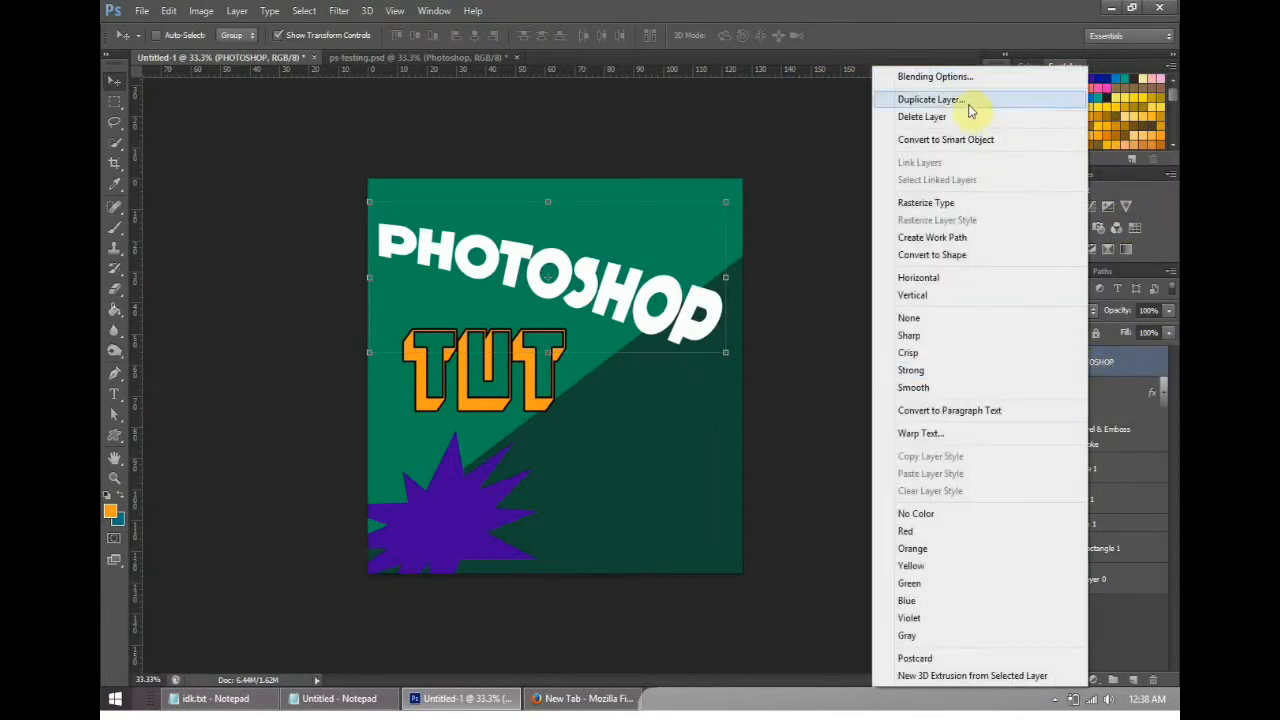
pyautogui.click(963, 97)
pyautogui.click(741, 176)
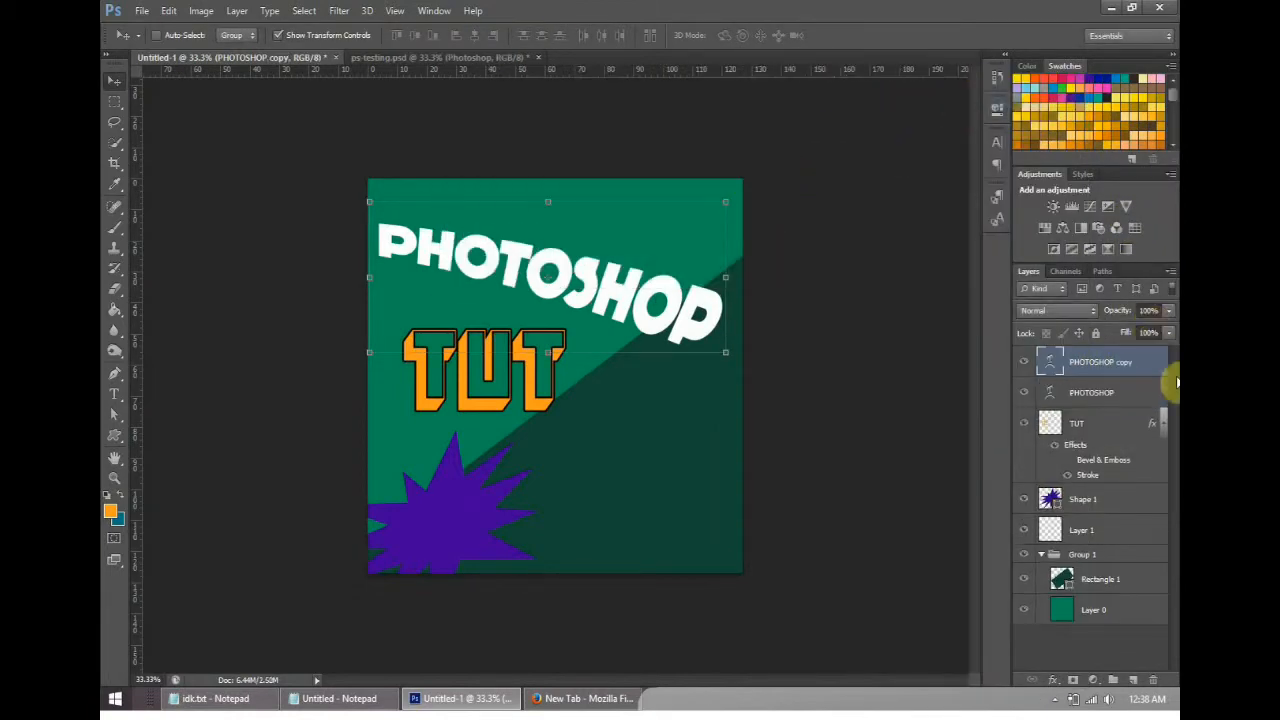
# - Apply a black (000000) Color Overlay at 100% opacity in Normal mode to the original PHOTOSHOP layer beneath the copy
pyautogui.click(1087, 393)
pyautogui.rightClick(1090, 392)
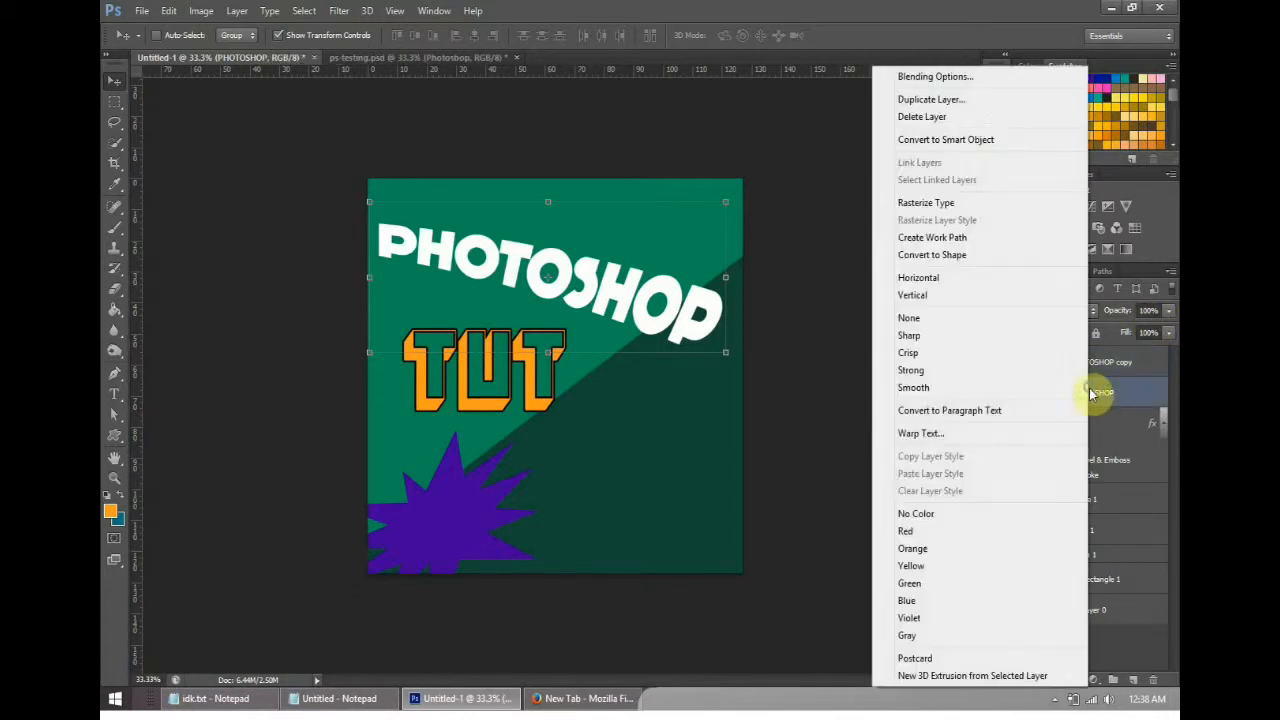
pyautogui.click(980, 77)
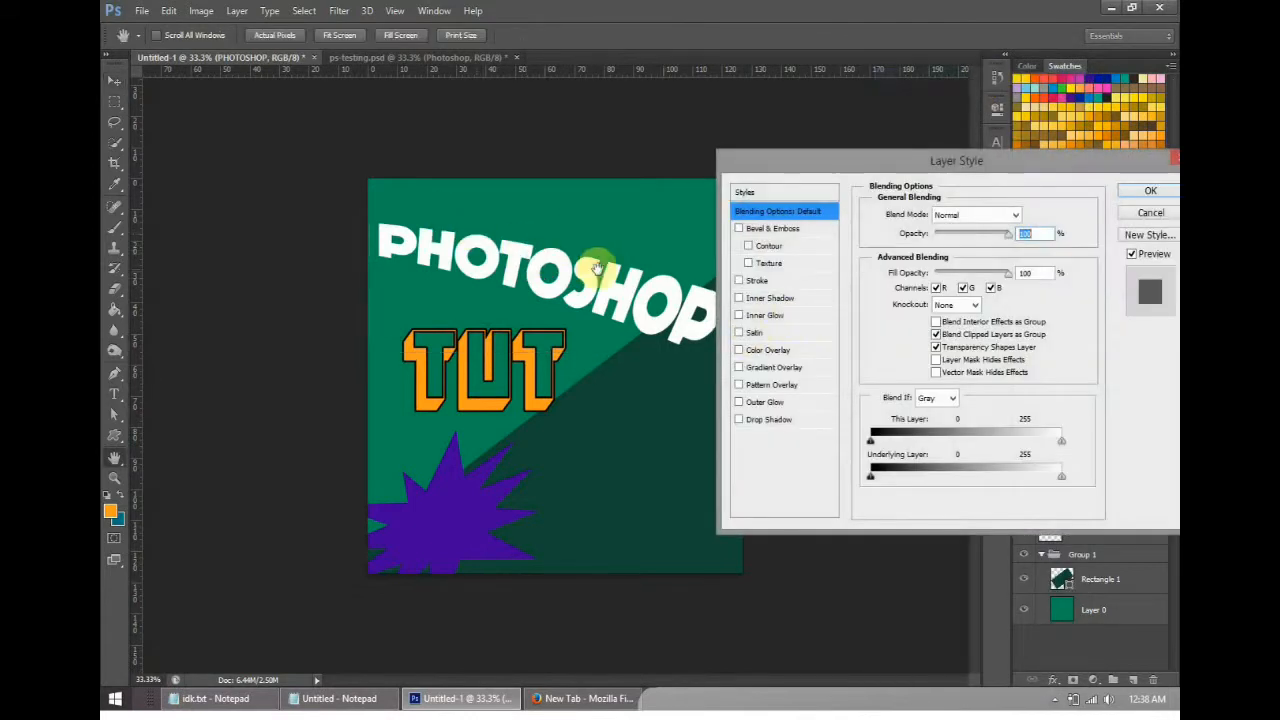
pyautogui.moveTo(970, 178); pyautogui.dragTo(942, 170)
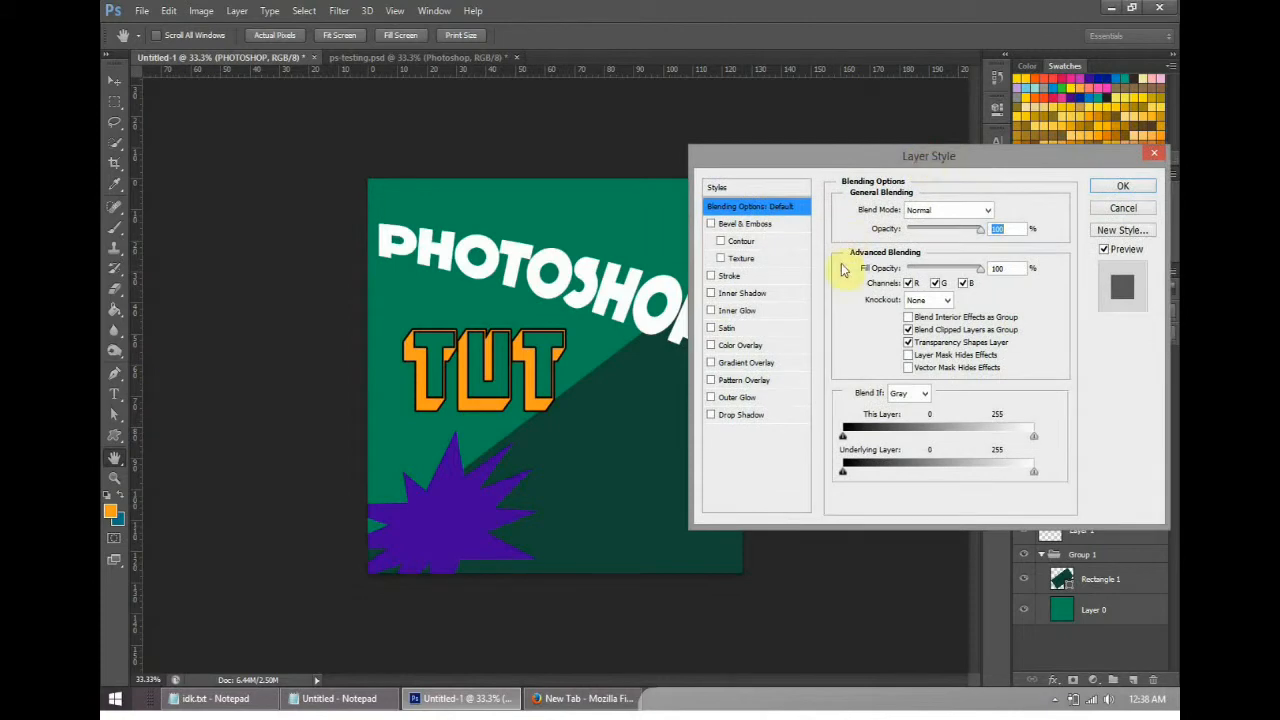
pyautogui.click(750, 352)
pyautogui.moveTo(1018, 178); pyautogui.dragTo(927, 269)
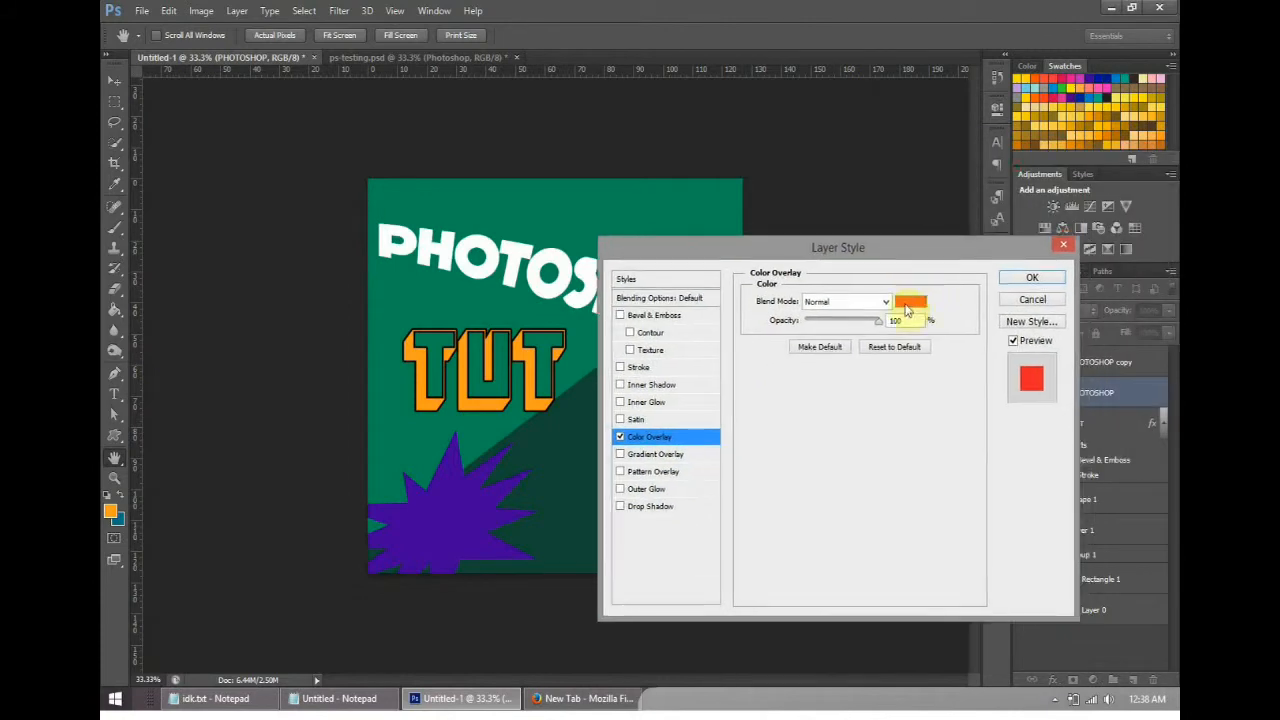
pyautogui.click(918, 300)
pyautogui.click(686, 334)
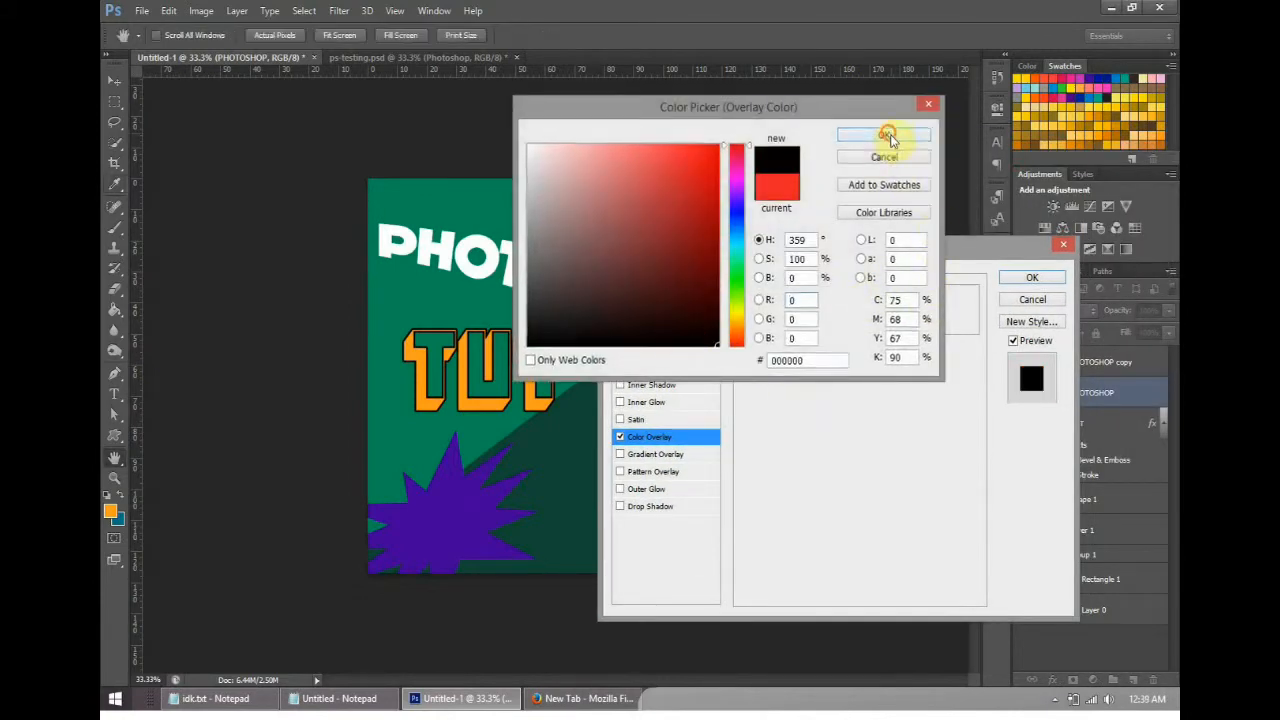
pyautogui.click(889, 134)
pyautogui.click(1058, 276)
# - Activate the Move tool with the black-overlaid PHOTOSHOP layer selected
pyautogui.press('v')
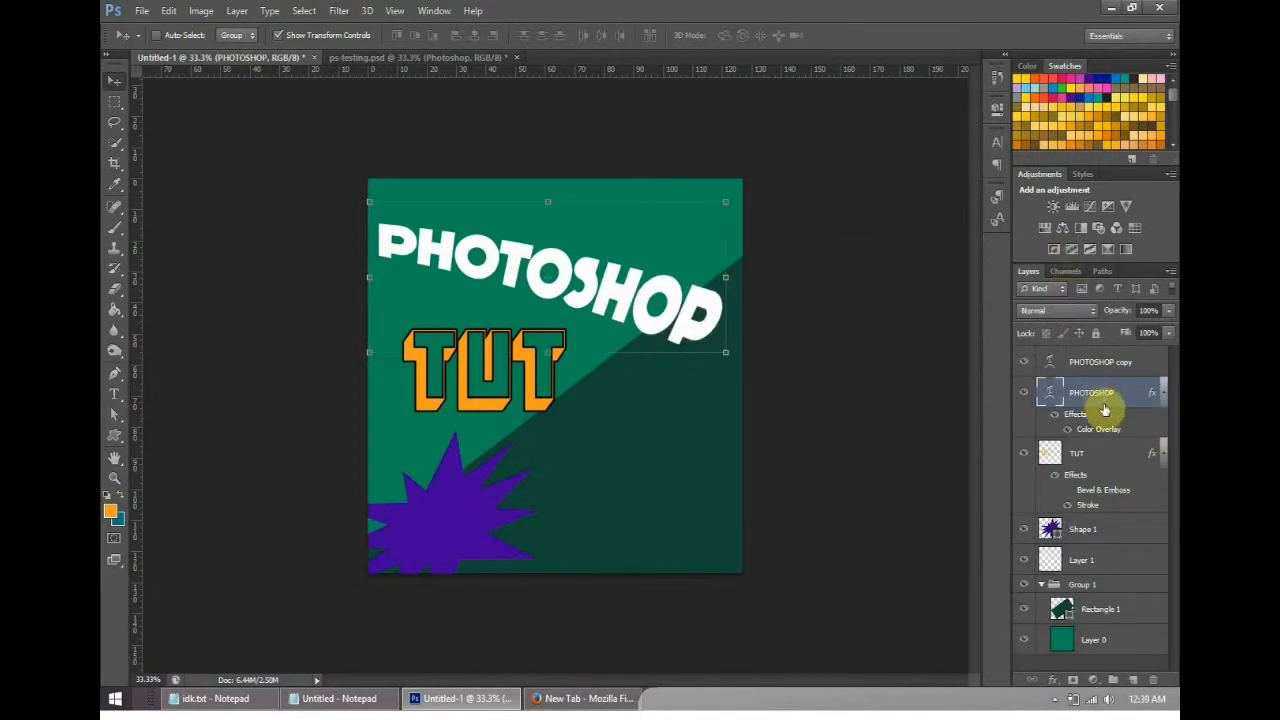
pyautogui.click(116, 103)
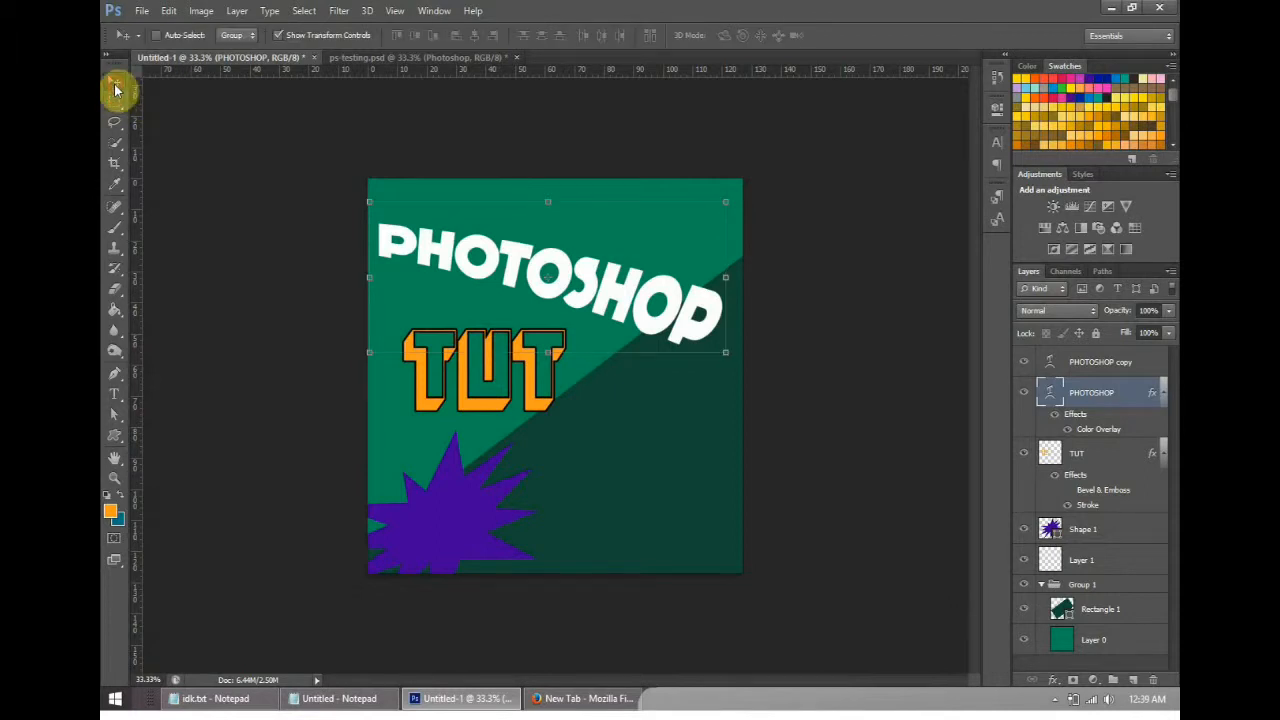
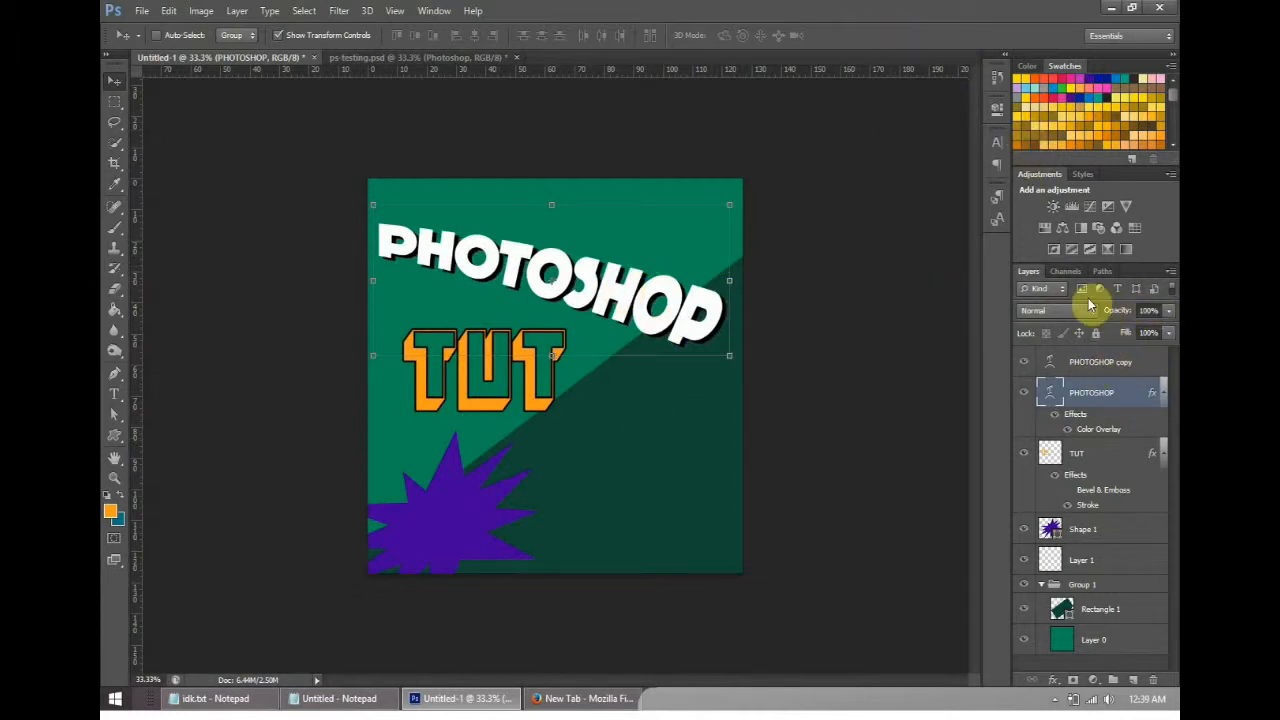
# - Check the sample design ps-testing.psd and return to Untitled-1
pyautogui.click(423, 56)
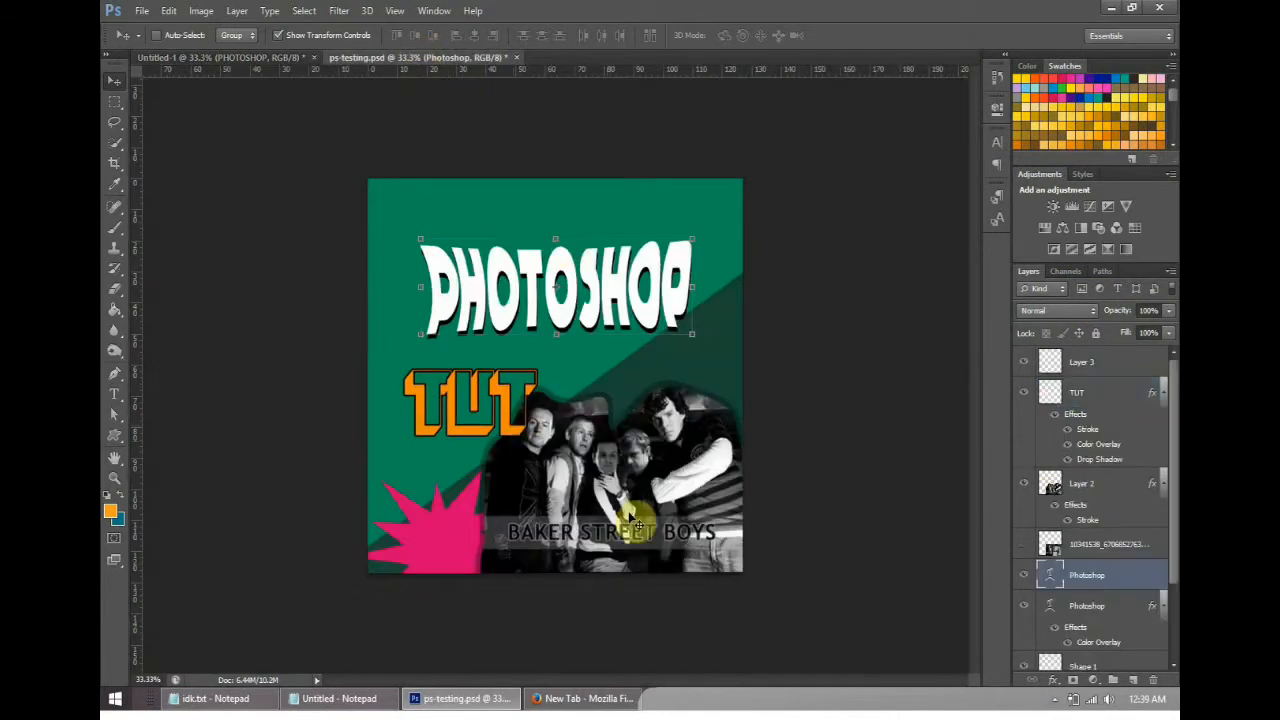
pyautogui.click(243, 57)
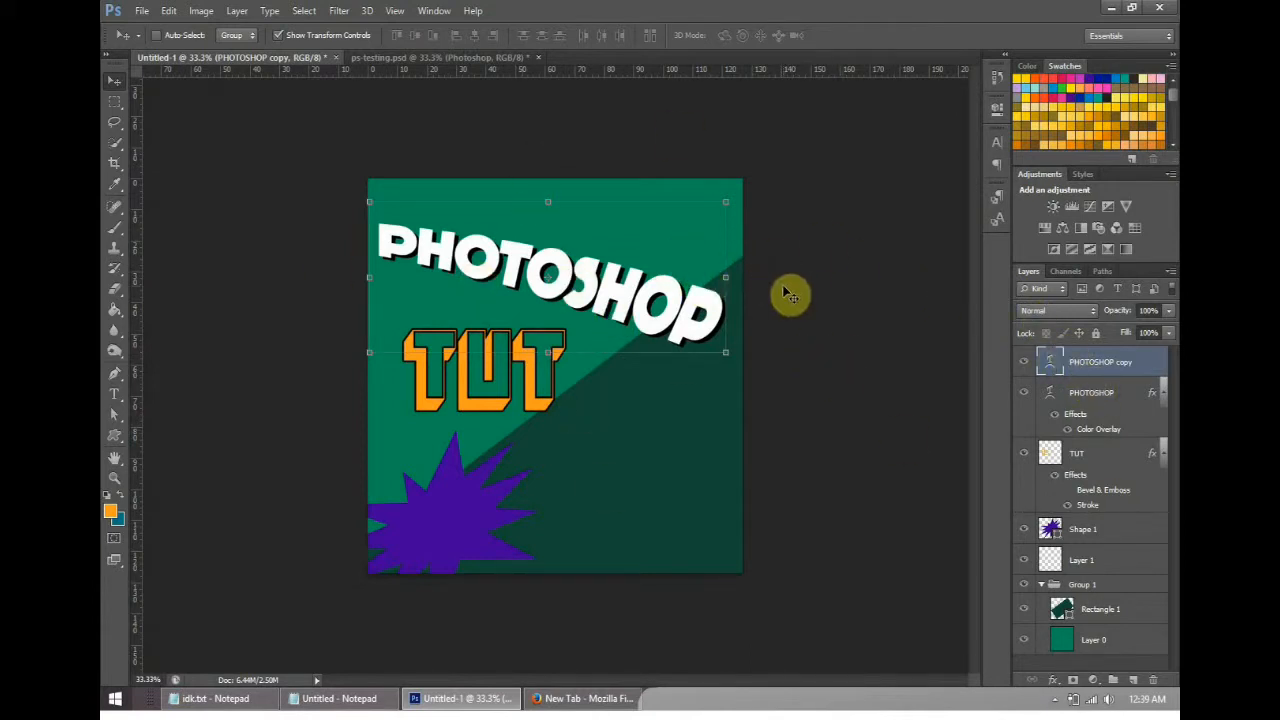
pyautogui.click(170, 11)
pyautogui.click(170, 11)
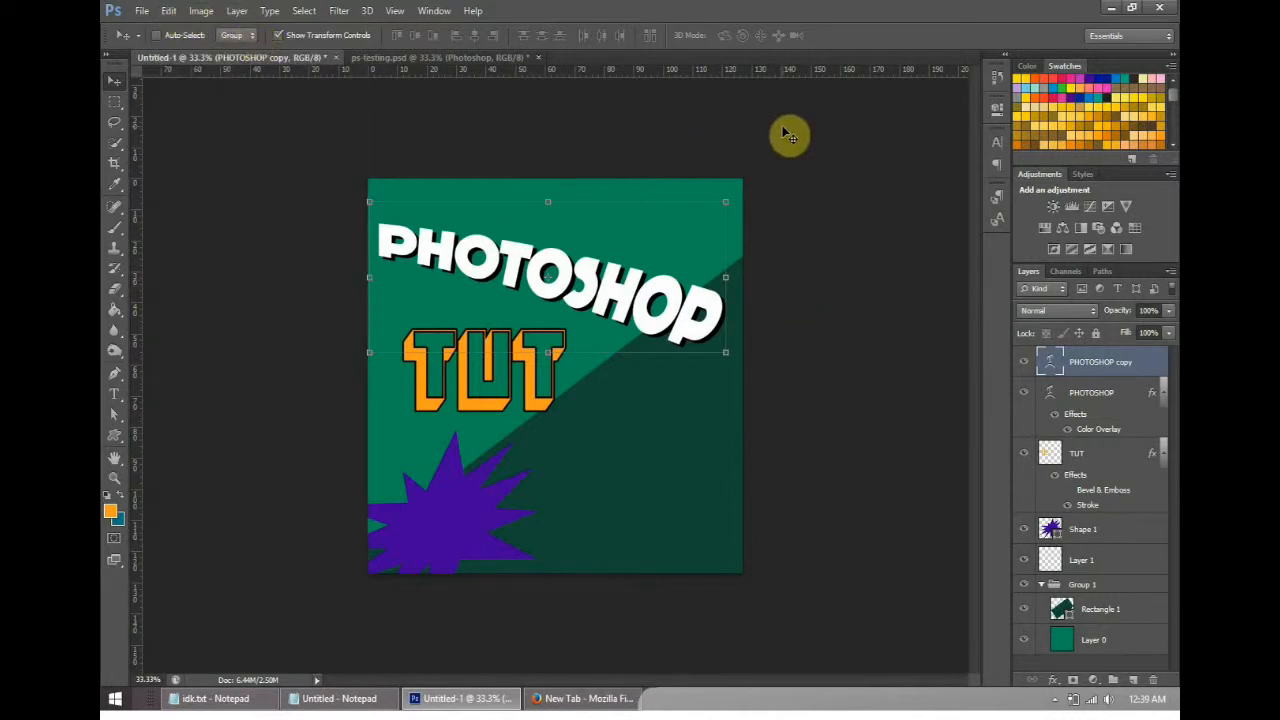
# - Place the BAKER STREET BOYS group photo from the psvid folder into Untitled-1
pyautogui.click(141, 12)
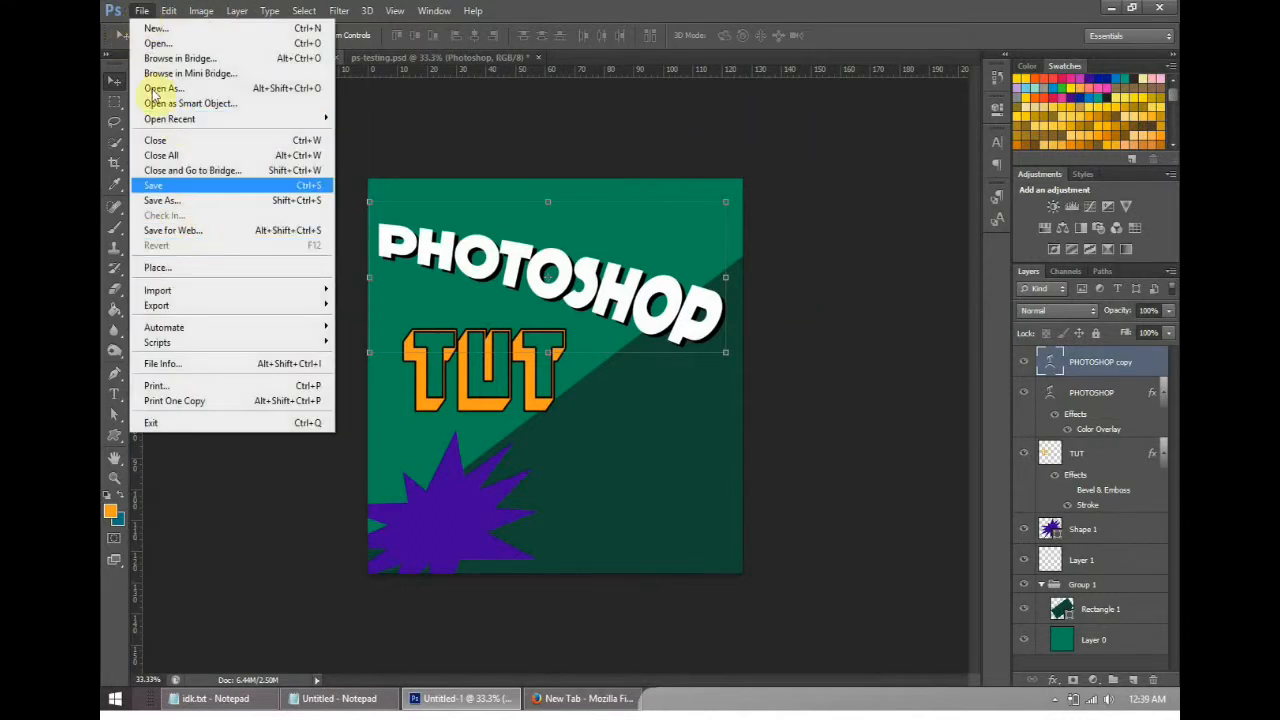
pyautogui.click(203, 268)
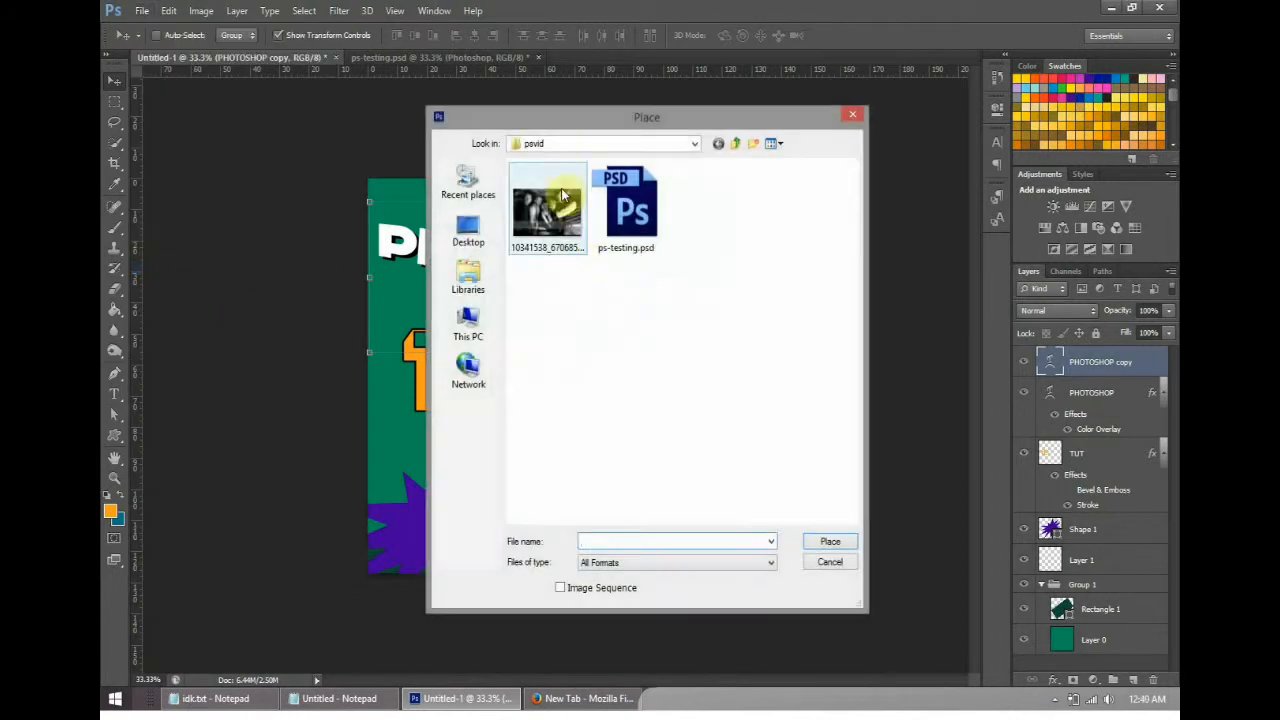
pyautogui.click(551, 204)
pyautogui.click(834, 540)
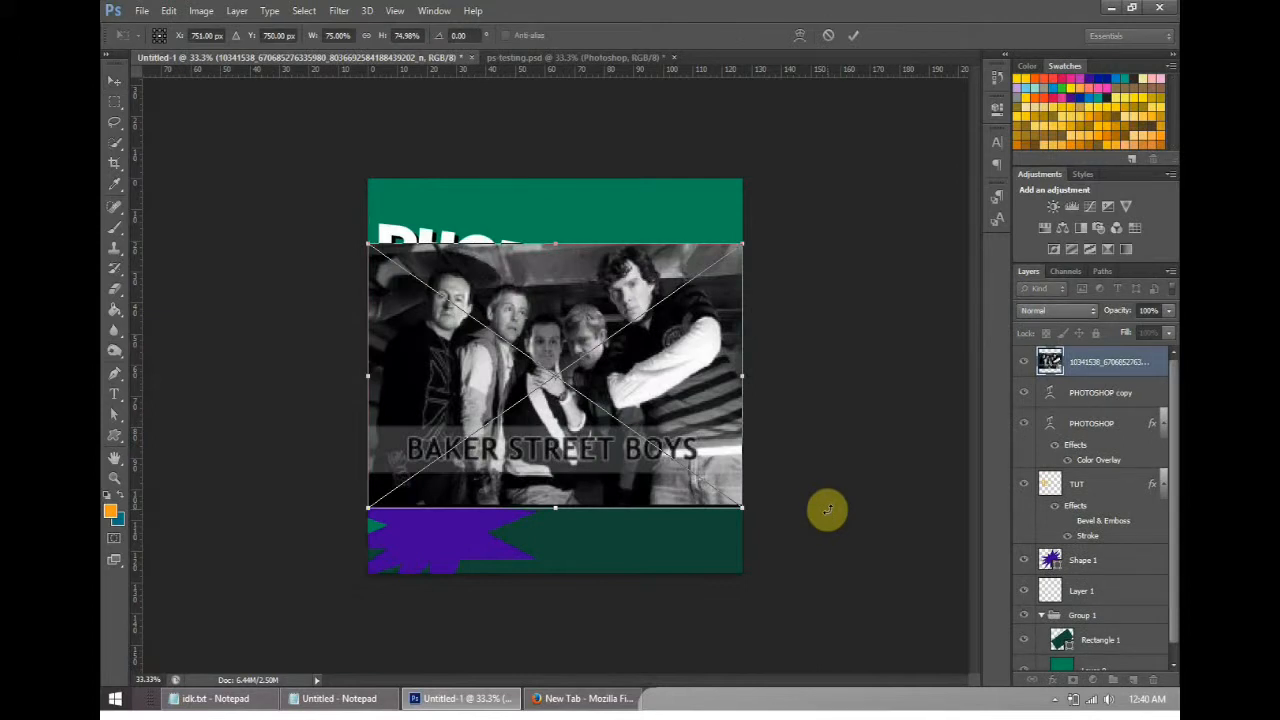
# - Scale the placed photo proportionally to about 51% and position it in the lower-right corner of the canvas
pyautogui.moveTo(368, 244); pyautogui.dragTo(564, 360)
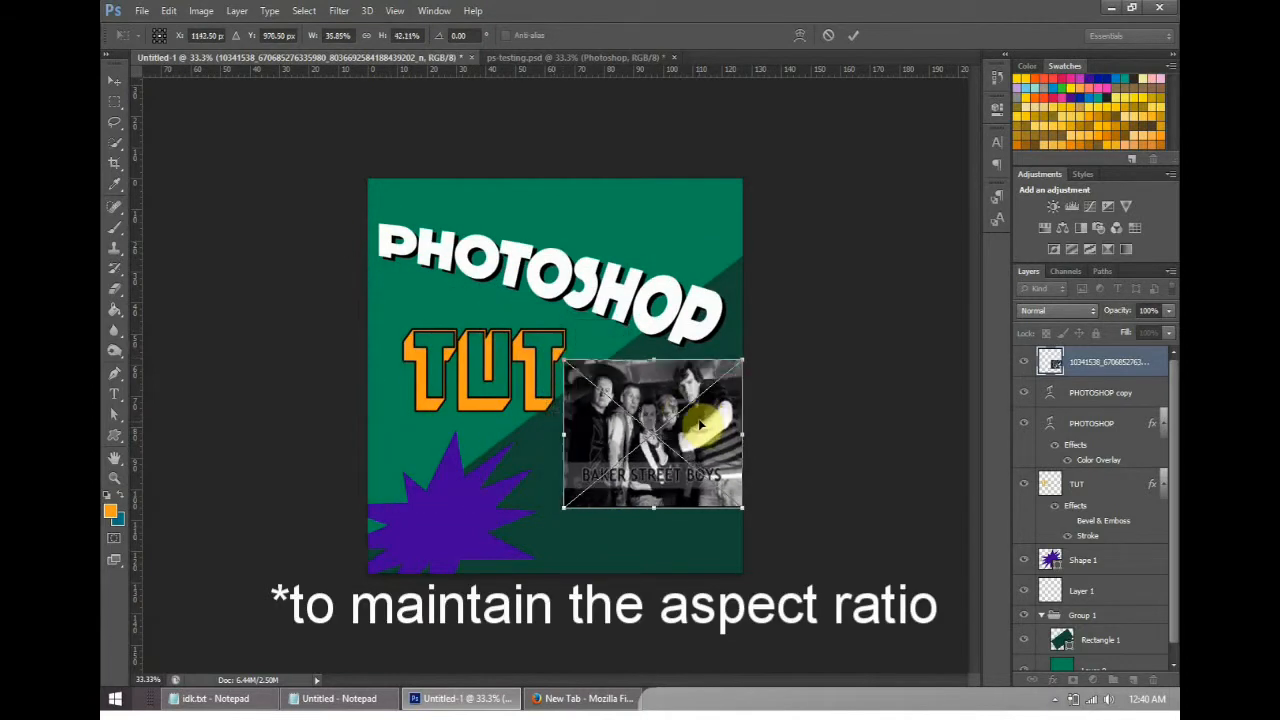
pyautogui.hotkey('ctrl', 'z')
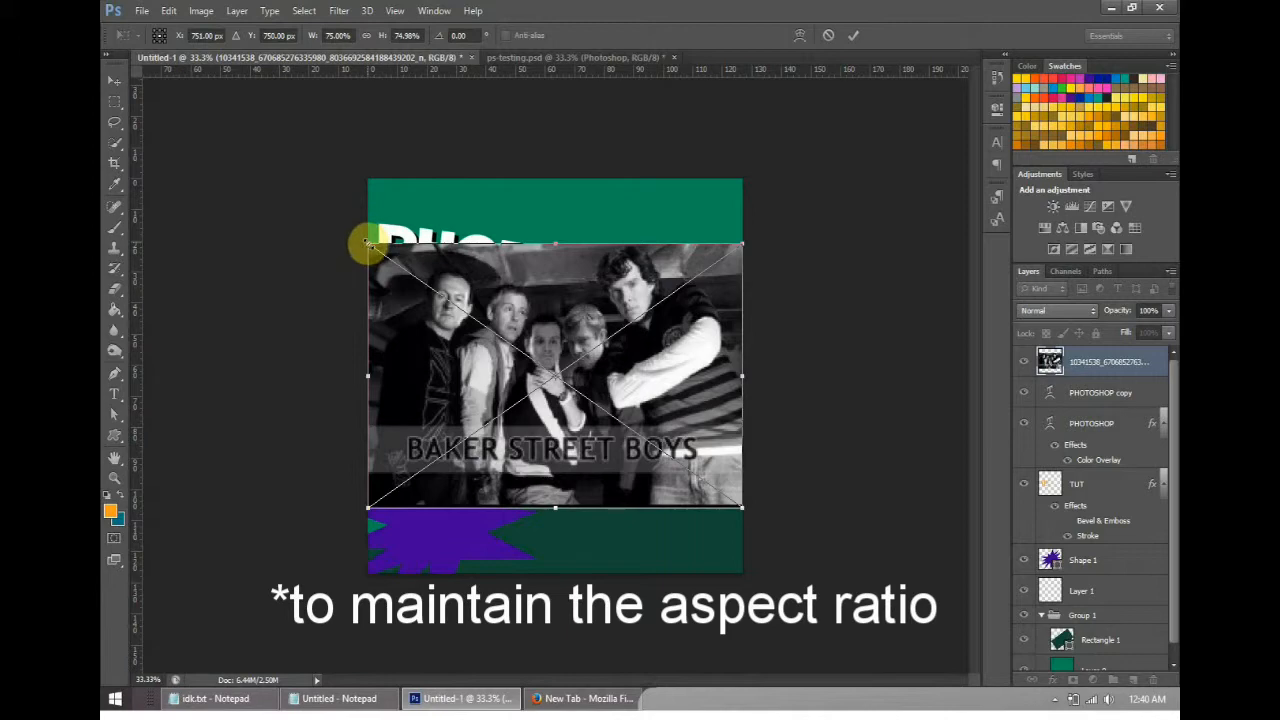
pyautogui.moveTo(390, 260); pyautogui.dragTo(489, 329)
pyautogui.moveTo(663, 399); pyautogui.dragTo(663, 462)
pyautogui.moveTo(663, 465); pyautogui.dragTo(663, 468)
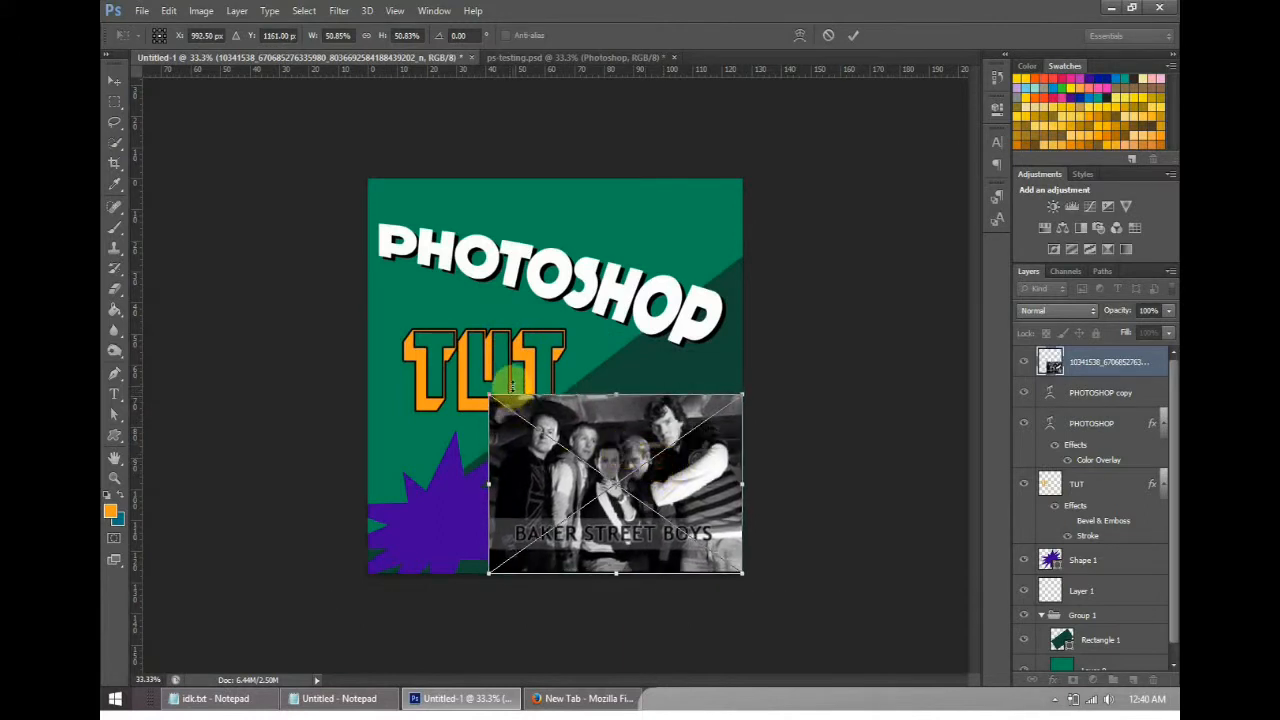
pyautogui.click(853, 35)
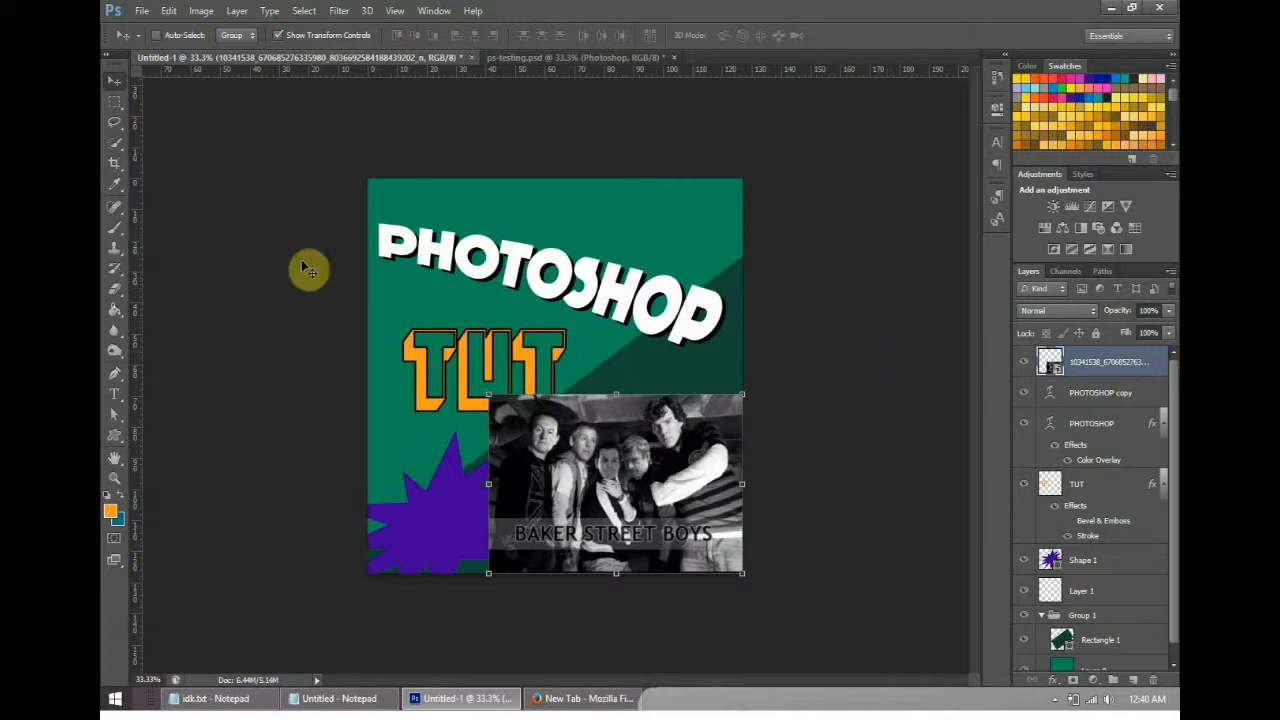
# - Examine the placed photo at 66.67% zoom and compare it with the cut-out in ps-testing.psd
pyautogui.click(115, 101)
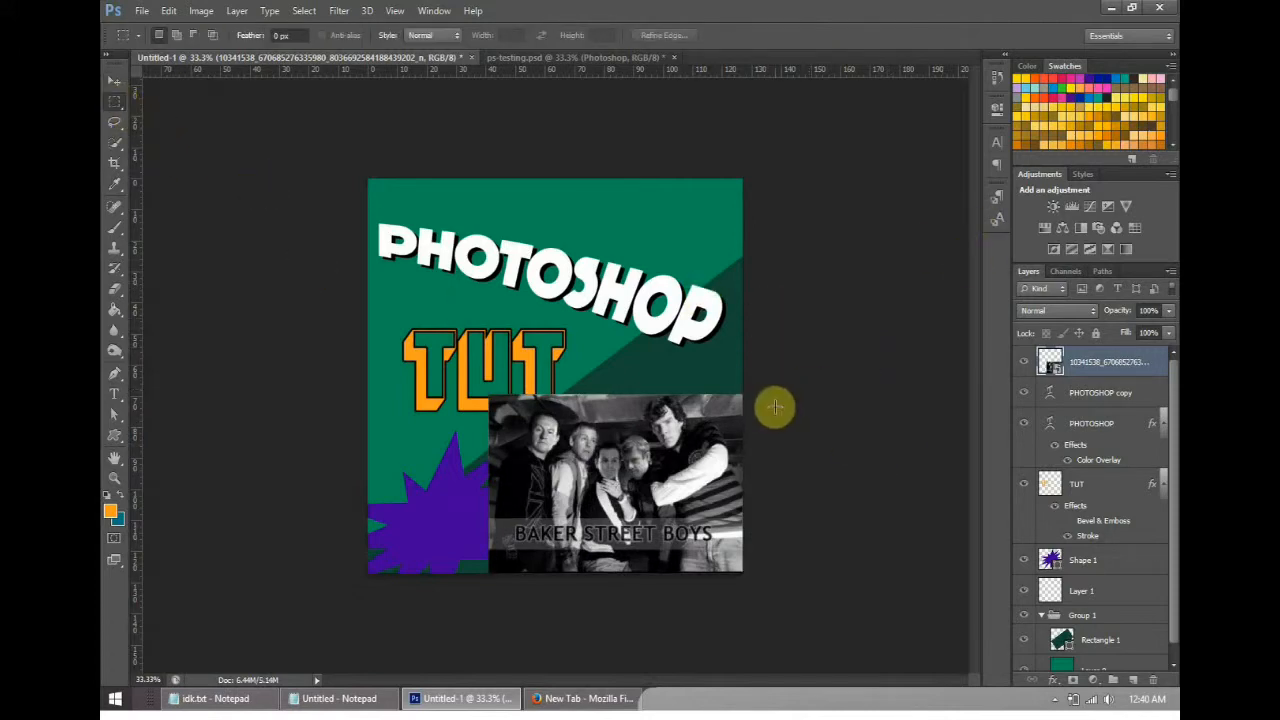
pyautogui.hotkey('ctrl', '+')
pyautogui.hotkey('ctrl', '+')
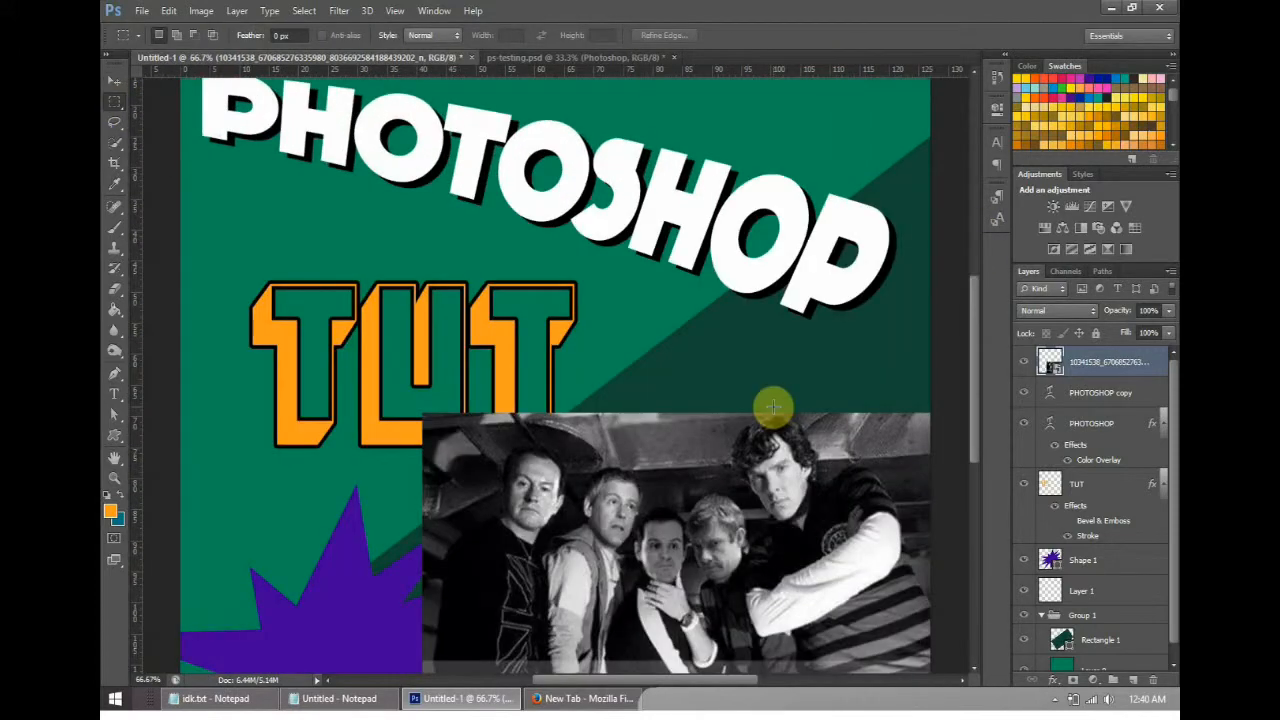
pyautogui.scroll(-2, 768, 415)
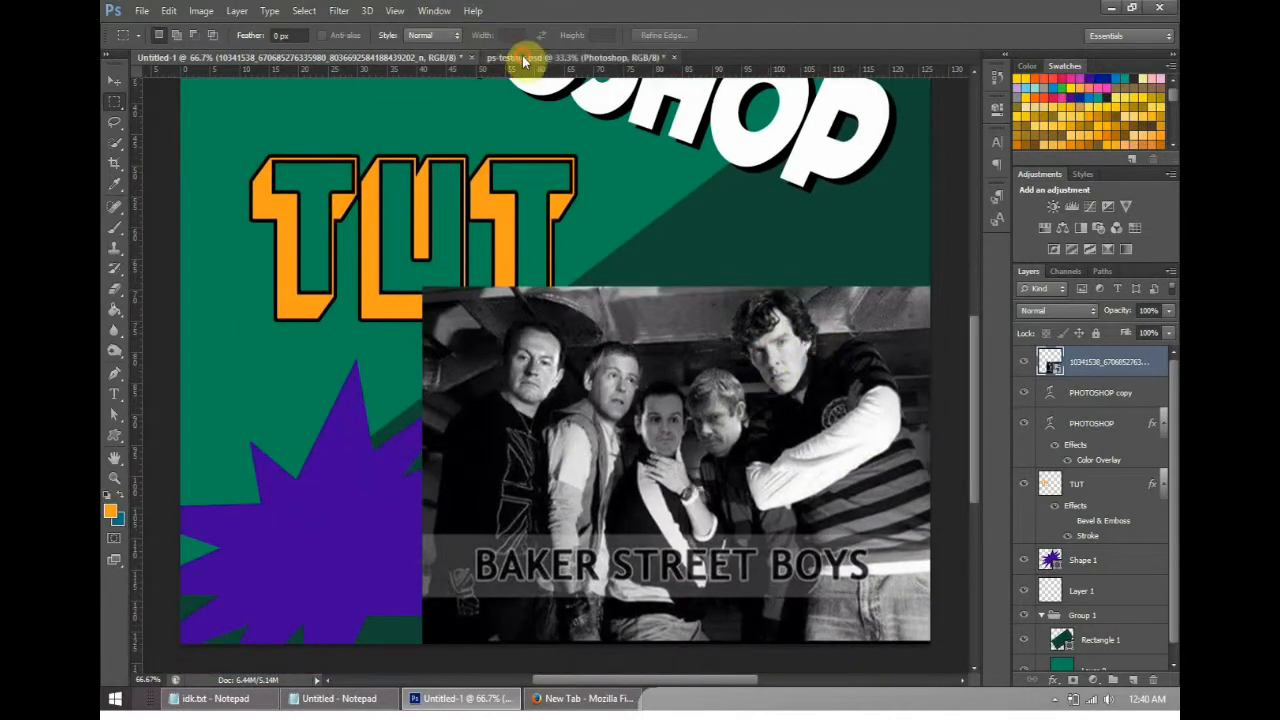
pyautogui.click(522, 57)
pyautogui.click(371, 57)
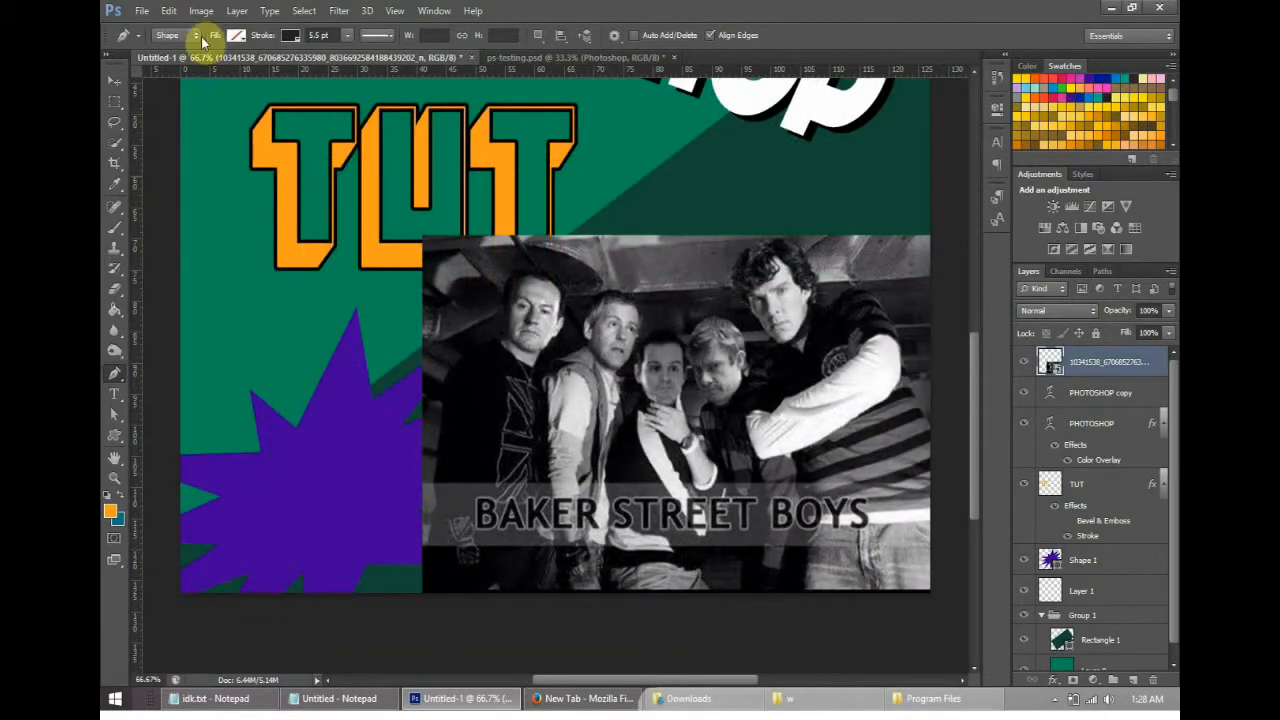
# - Try the Pen tool's Path mode and return the tool to Shape mode
pyautogui.click(176, 37)
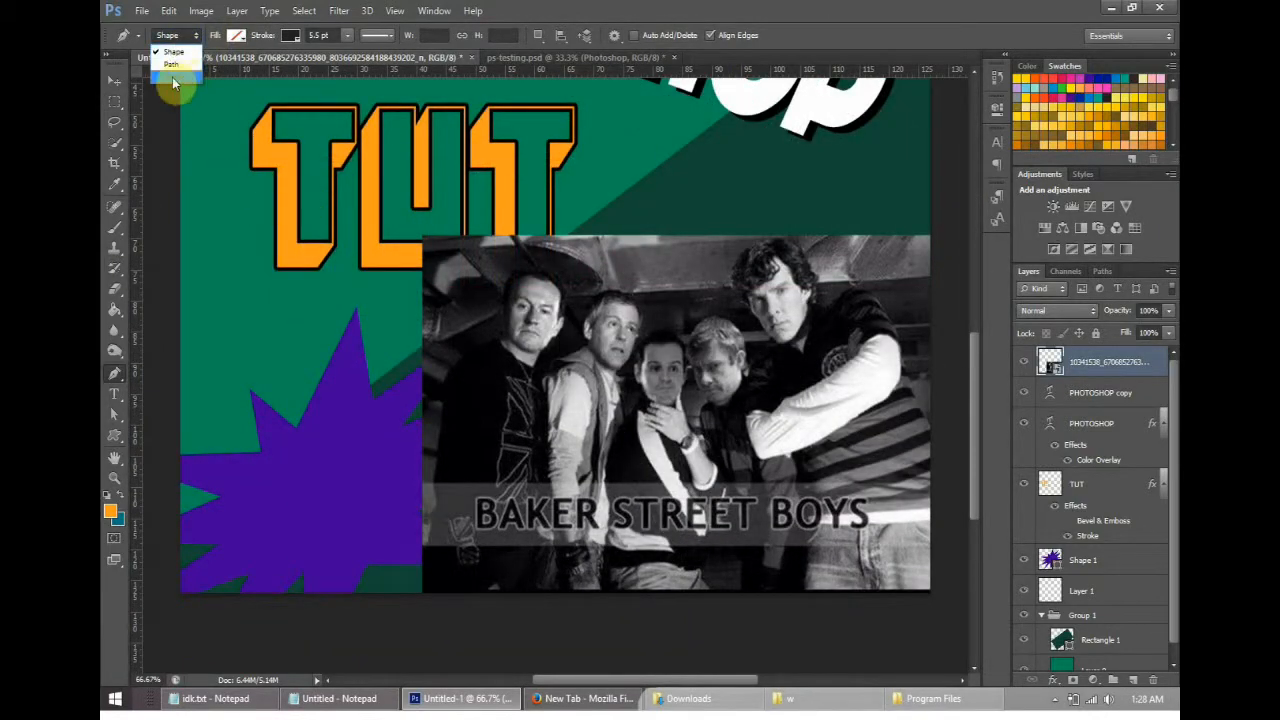
pyautogui.click(190, 41)
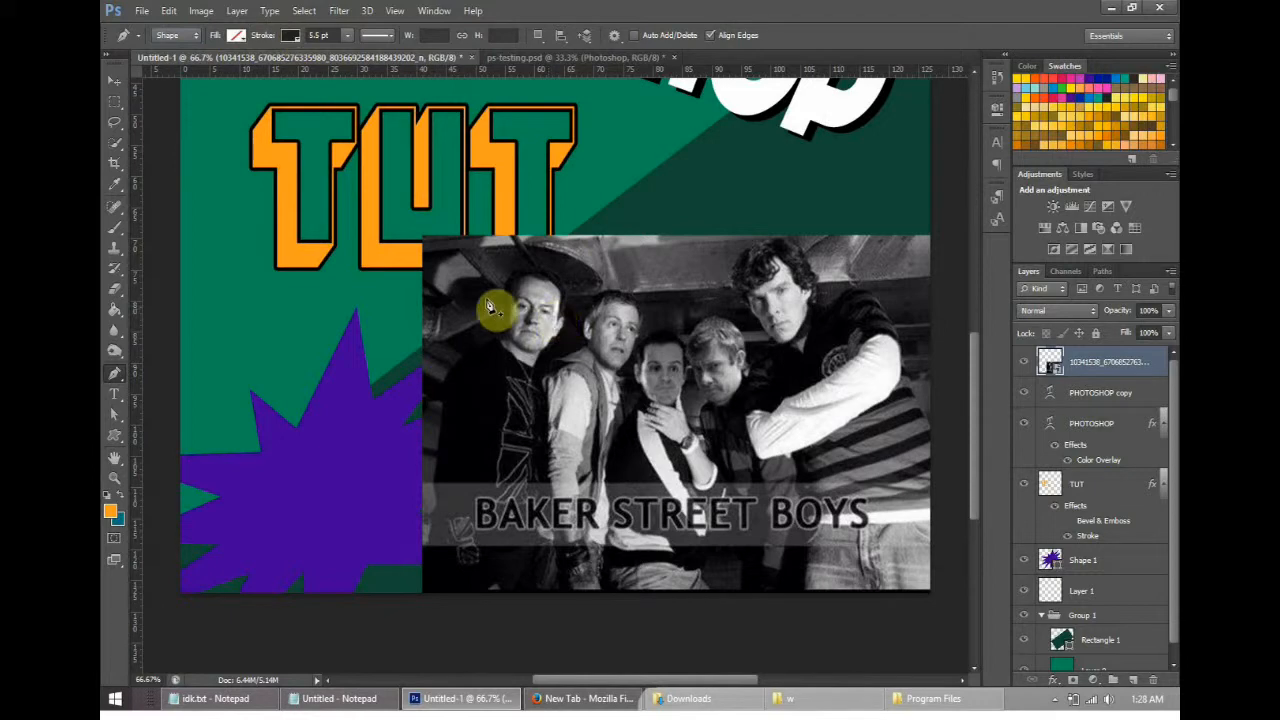
pyautogui.click(195, 44)
pyautogui.click(186, 53)
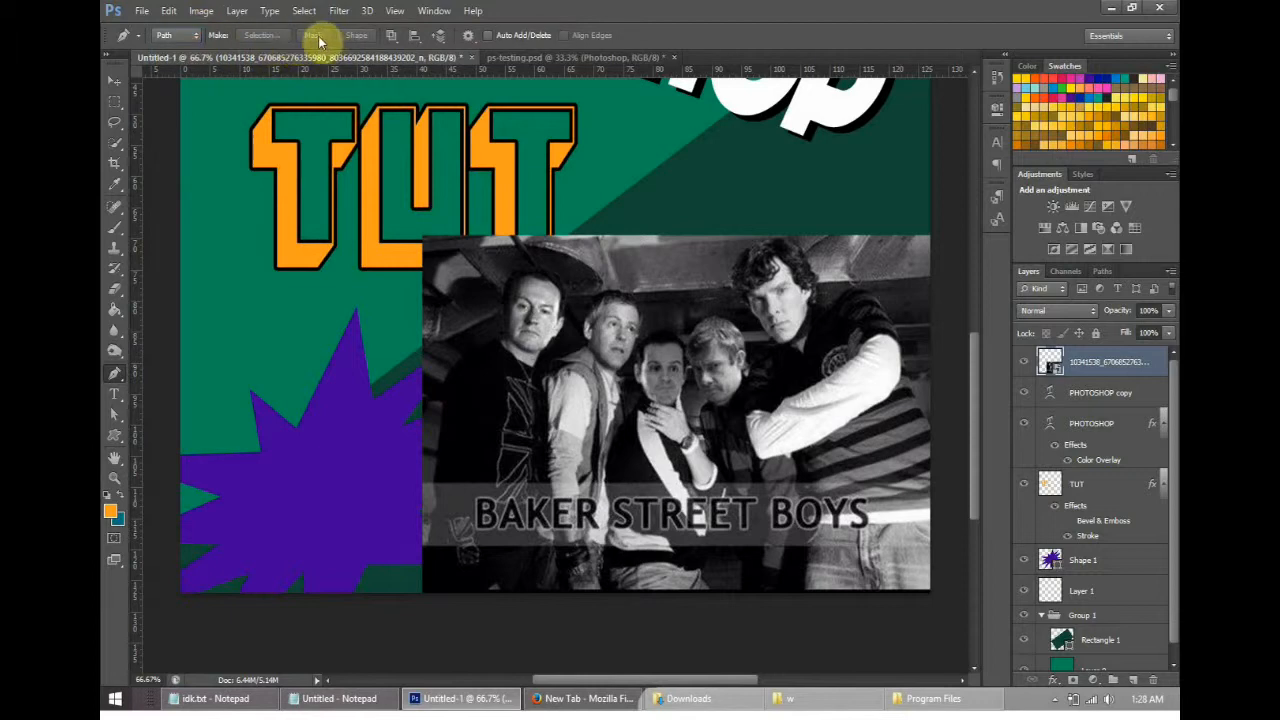
pyautogui.click(172, 40)
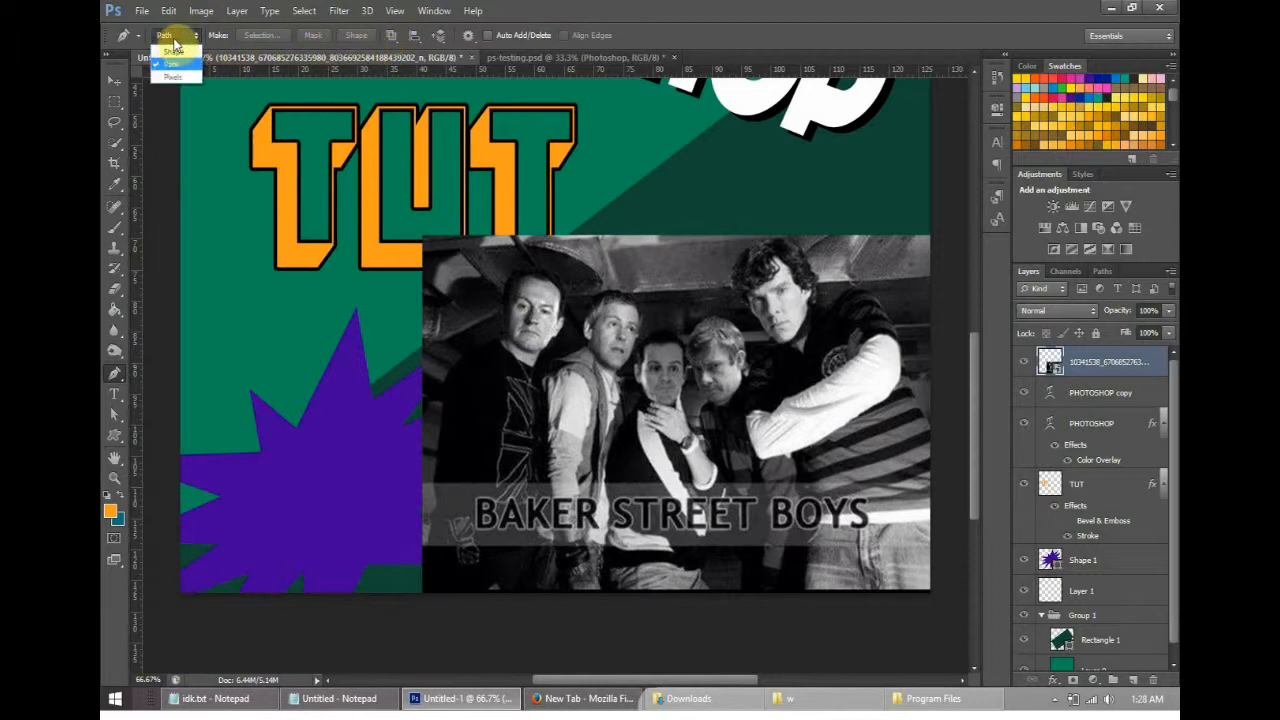
pyautogui.click(185, 55)
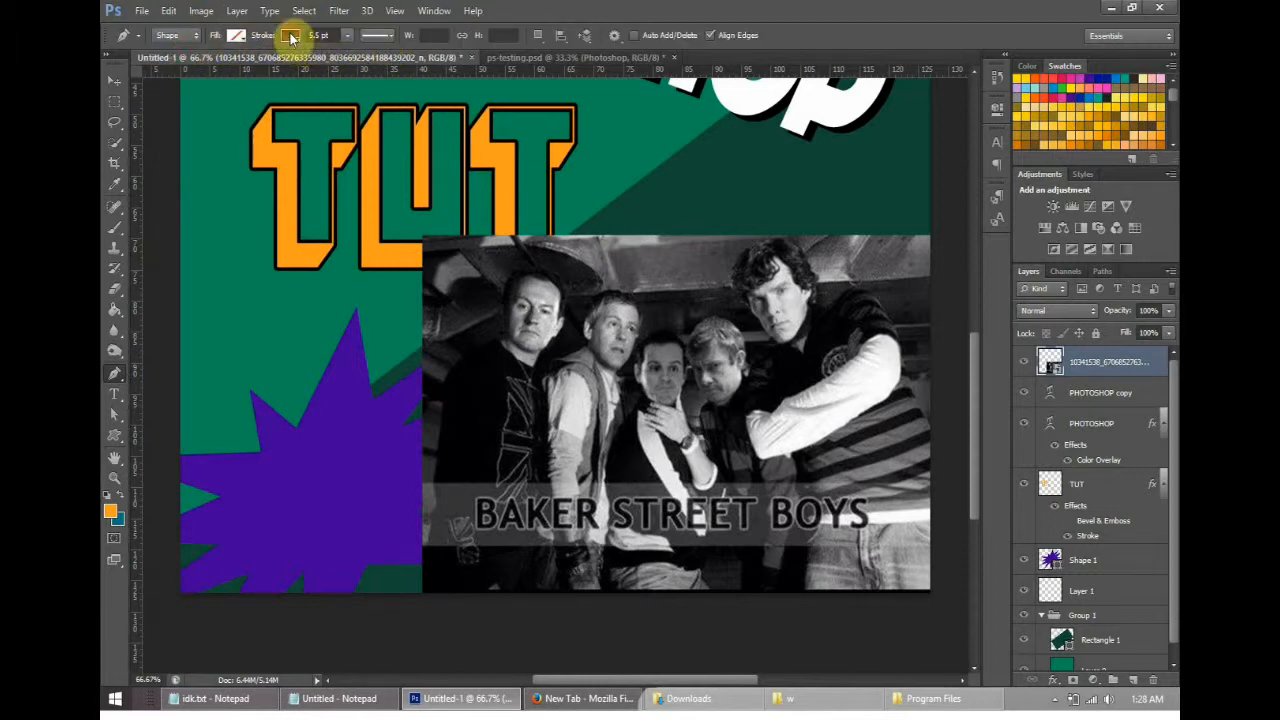
# - Set the Pen tool's shape fill to solid orange with no stroke
pyautogui.click(235, 36)
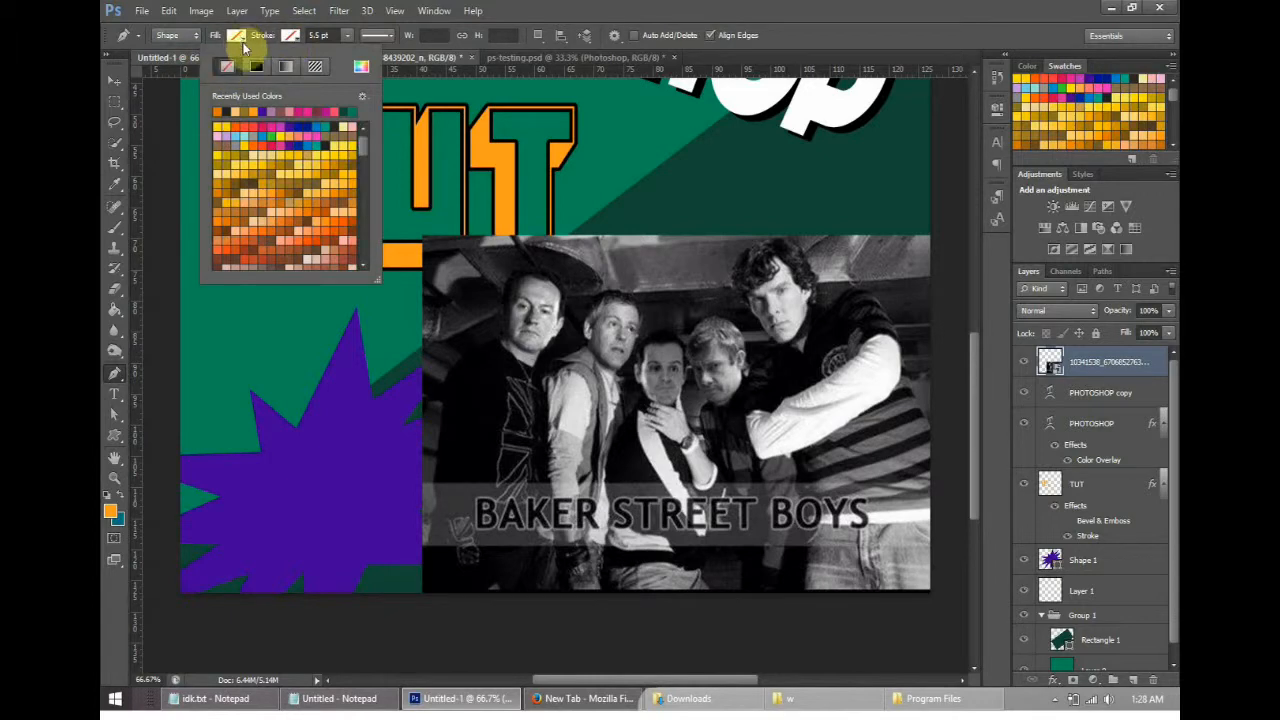
pyautogui.click(290, 37)
pyautogui.click(239, 37)
pyautogui.click(239, 37)
pyautogui.click(237, 36)
pyautogui.click(286, 220)
pyautogui.click(237, 38)
# - Try a Path-mode pen outline around the leftmost man in the photo, switch to Shape mode and undo the path
pyautogui.click(186, 36)
pyautogui.click(186, 59)
pyautogui.click(430, 580)
pyautogui.click(476, 319)
pyautogui.moveTo(543, 273)
pyautogui.mouseDown()
pyautogui.moveTo(608, 322)
pyautogui.moveTo(576, 293)
pyautogui.mouseUp()
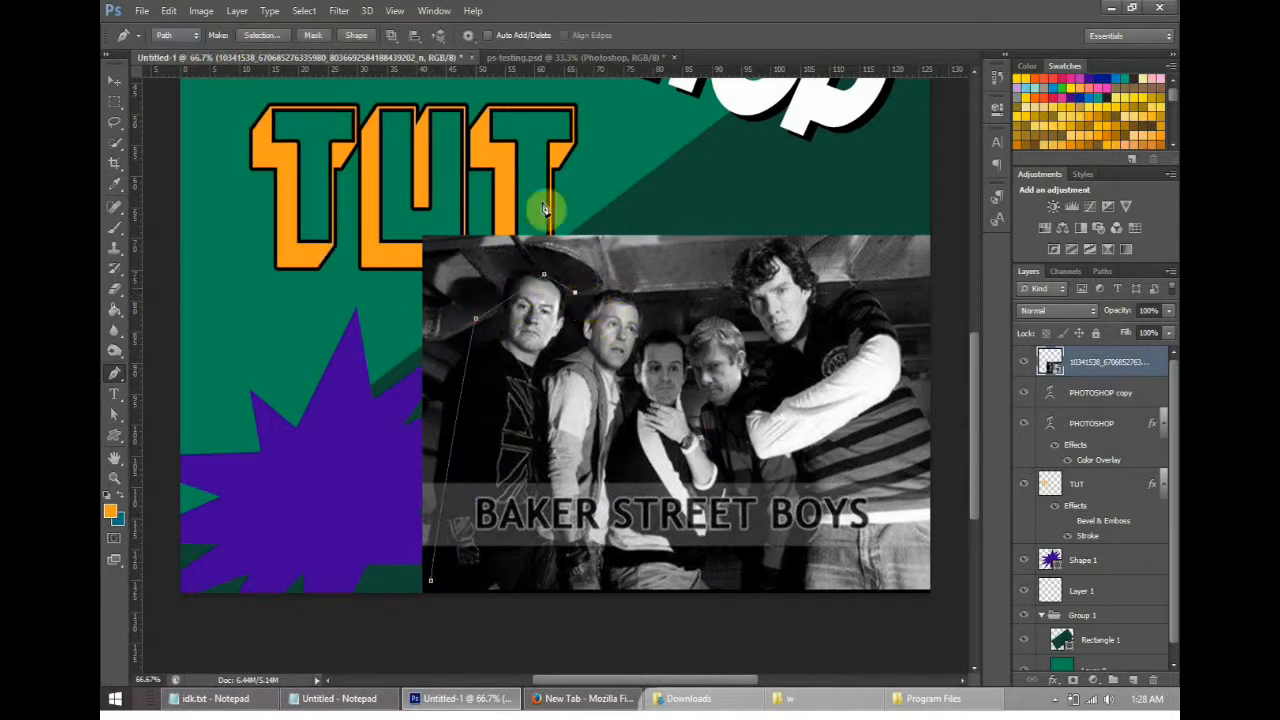
pyautogui.click(170, 36)
pyautogui.click(180, 47)
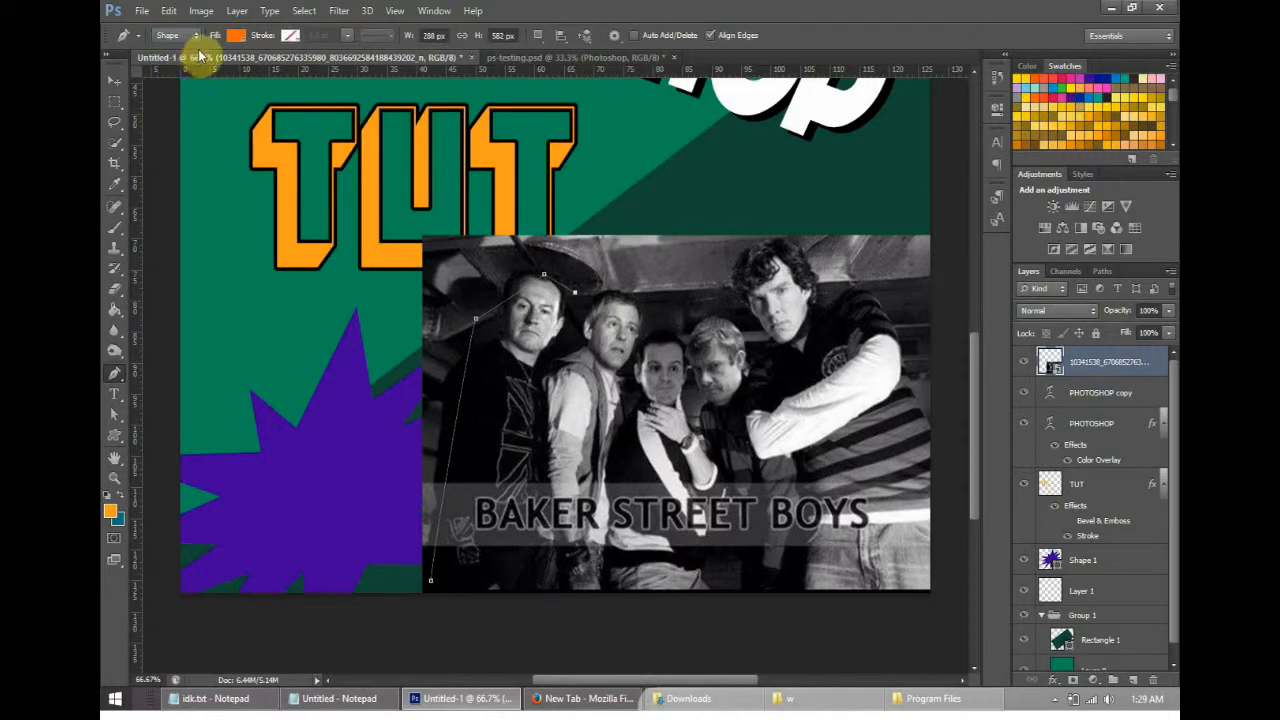
pyautogui.hotkey('ctrl', 's')
pyautogui.click(831, 420)
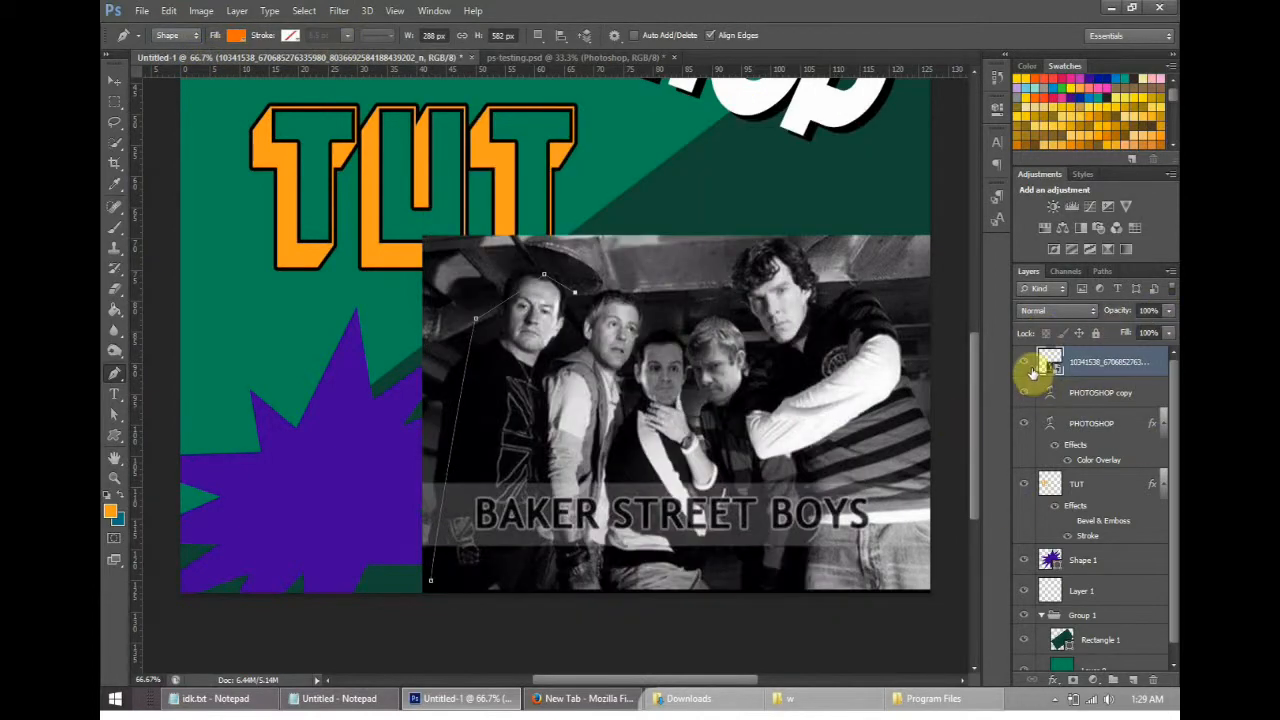
pyautogui.hotkey('ctrl', 'z')
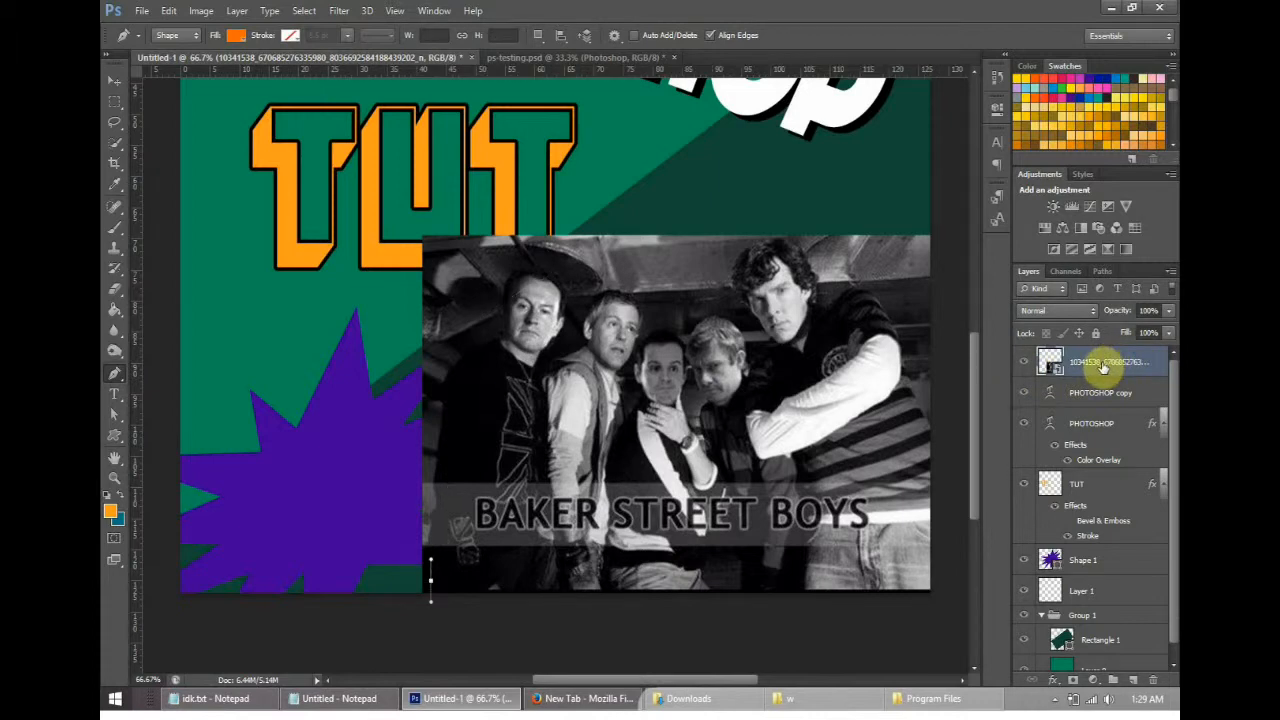
# - Add a new empty layer, Layer 2, above the placed photo
pyautogui.click(169, 11)
pyautogui.moveTo(250, 29)
pyautogui.click(540, 28)
pyautogui.click(747, 180)
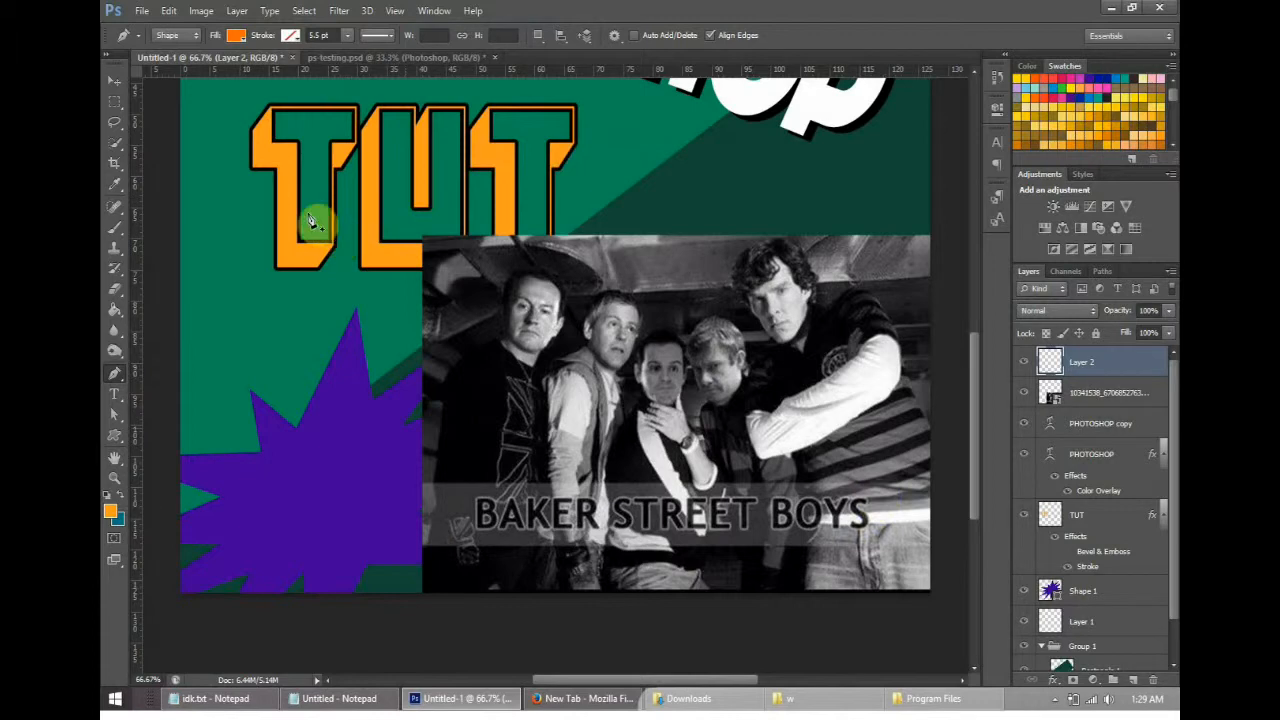
# - Try a three-point Path-mode outline from the photo's lower-left edge over the leftmost man's head
pyautogui.click(178, 35)
pyautogui.click(180, 66)
pyautogui.click(422, 568)
pyautogui.click(487, 314)
pyautogui.moveTo(598, 286); pyautogui.dragTo(650, 330)
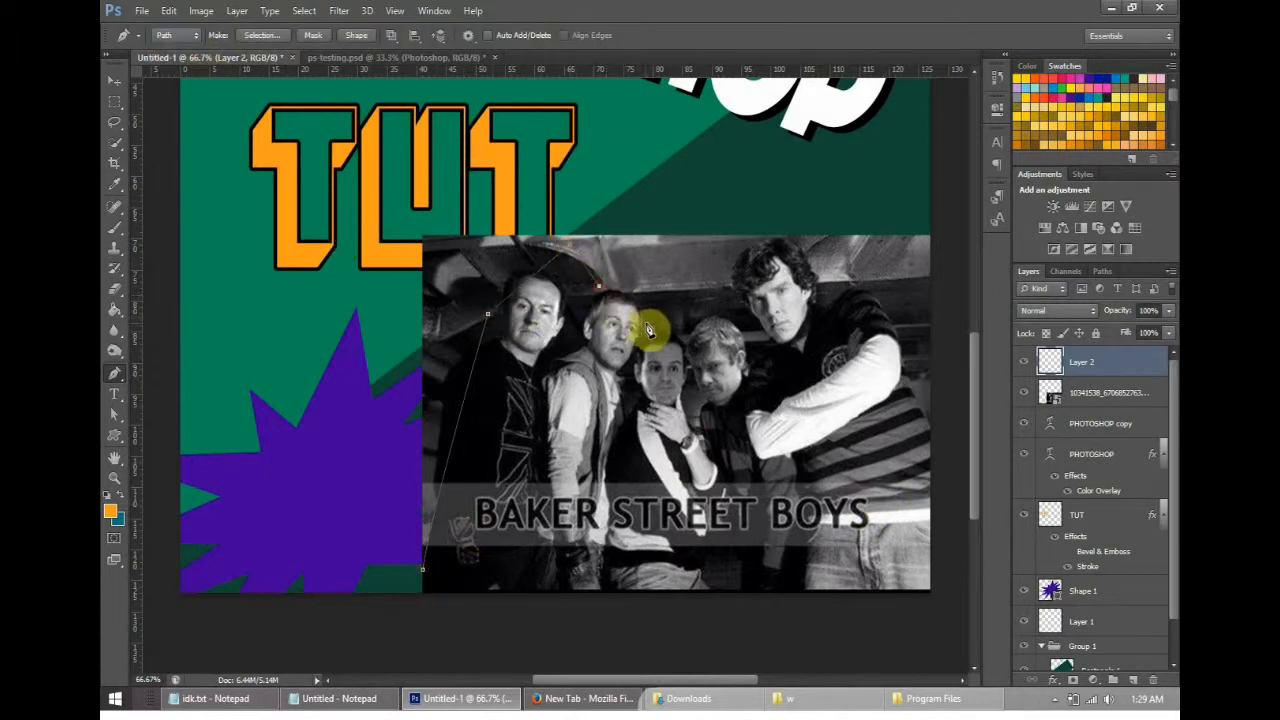
# - Enable Auto Add/Delete for the Pen tool and delete Layer 2
pyautogui.click(525, 40)
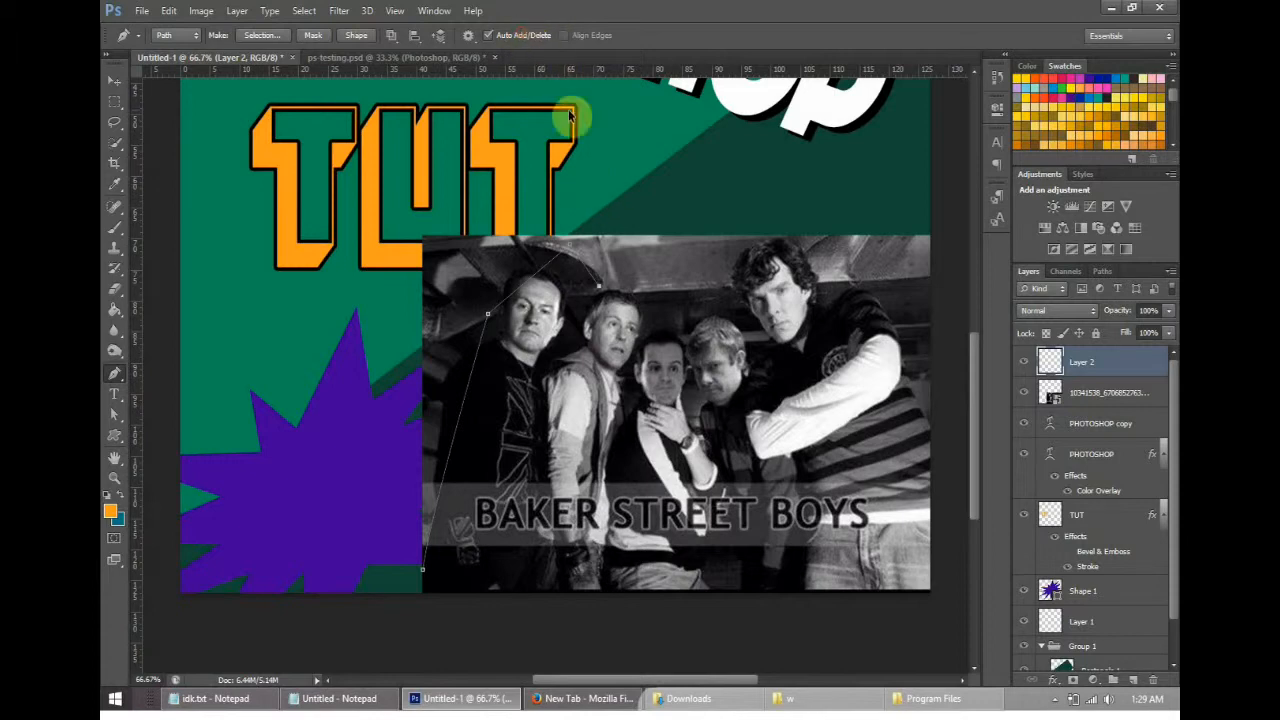
pyautogui.rightClick(1085, 362)
pyautogui.click(917, 157)
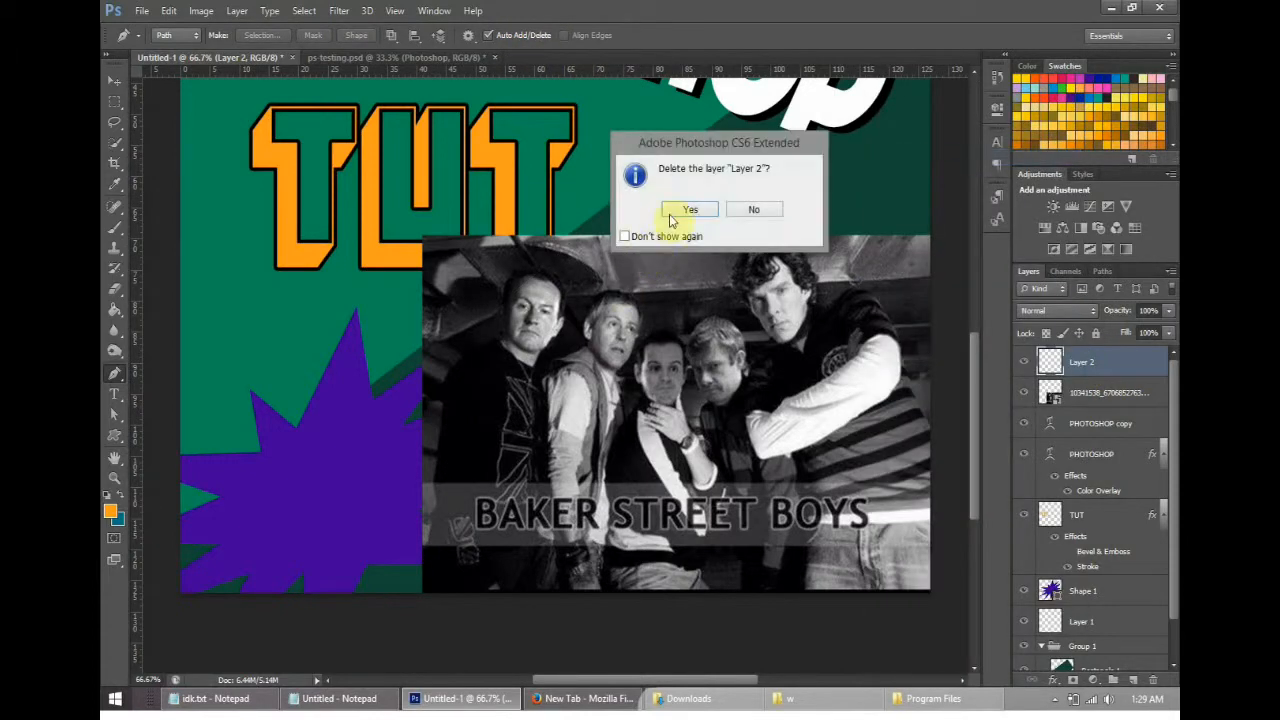
pyautogui.click(683, 210)
# - Create a fresh empty layer named Layer 2 above the photo in Normal mode at 100% opacity
pyautogui.click(238, 11)
pyautogui.moveTo(250, 28)
pyautogui.click(491, 29)
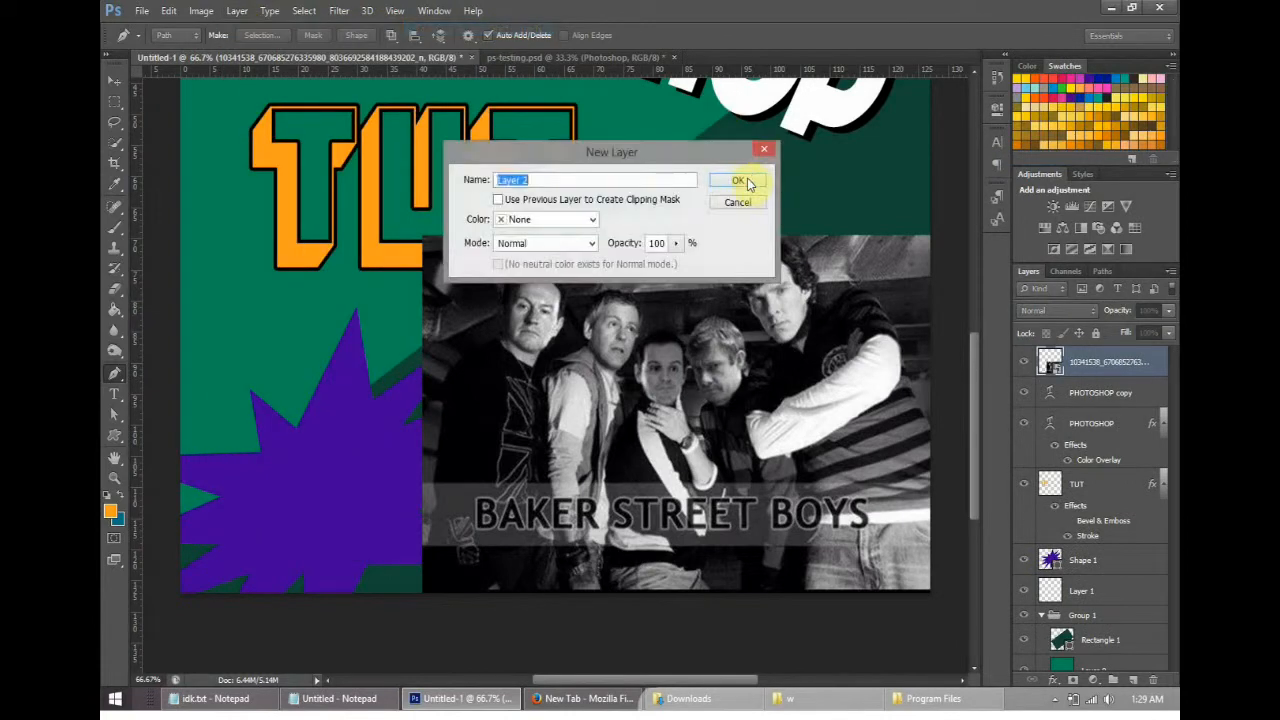
pyautogui.click(740, 177)
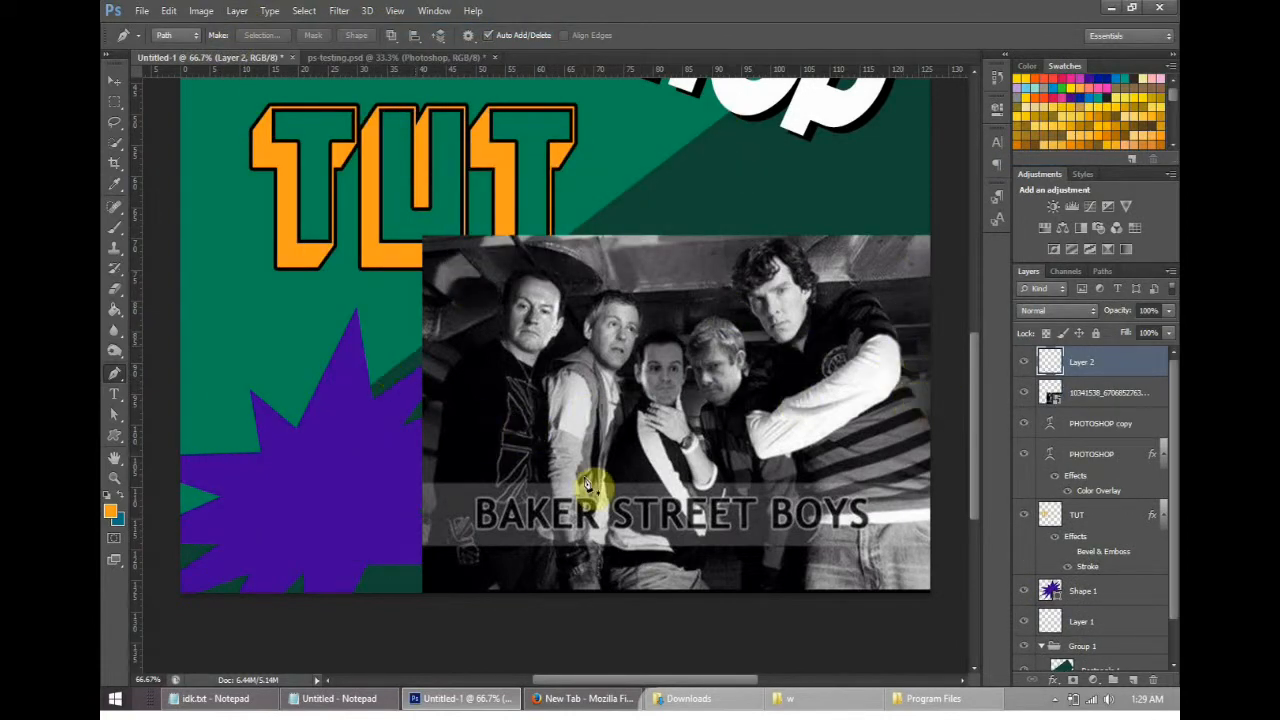
# - Try the Pen tool's Shape mode and its fill options, and return the tool to Path mode
pyautogui.click(172, 36)
pyautogui.click(173, 51)
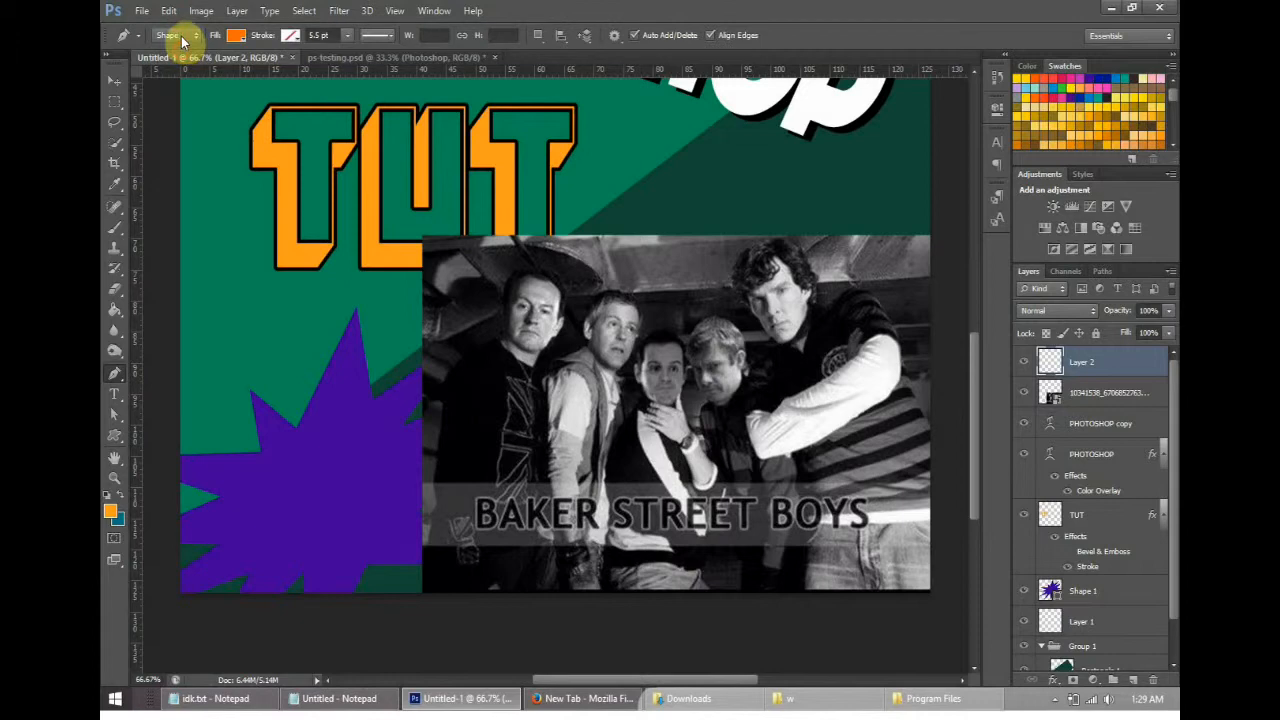
pyautogui.click(236, 35)
pyautogui.click(176, 68)
pyautogui.click(177, 36)
pyautogui.click(183, 66)
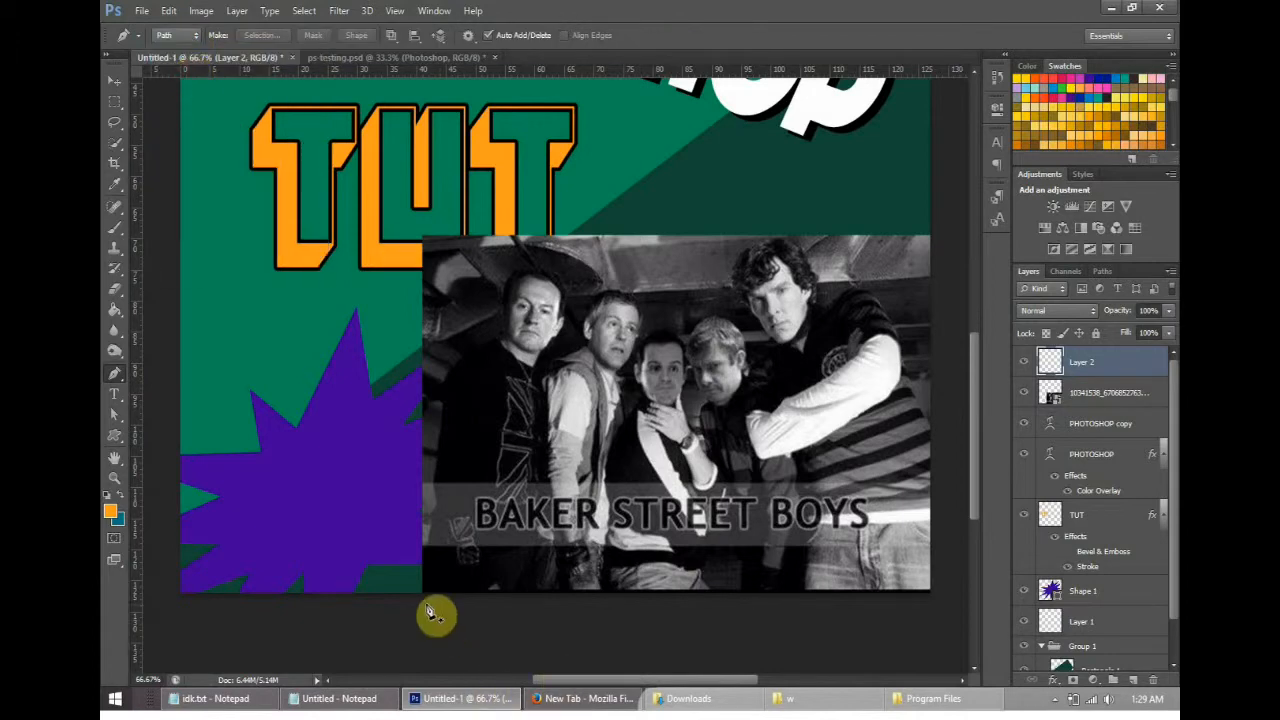
# - Start a Path-mode outline at the photo's lower-left corner and curve it up the leftmost man's arm to above his shoulder
pyautogui.click(422, 594)
pyautogui.click(498, 333)
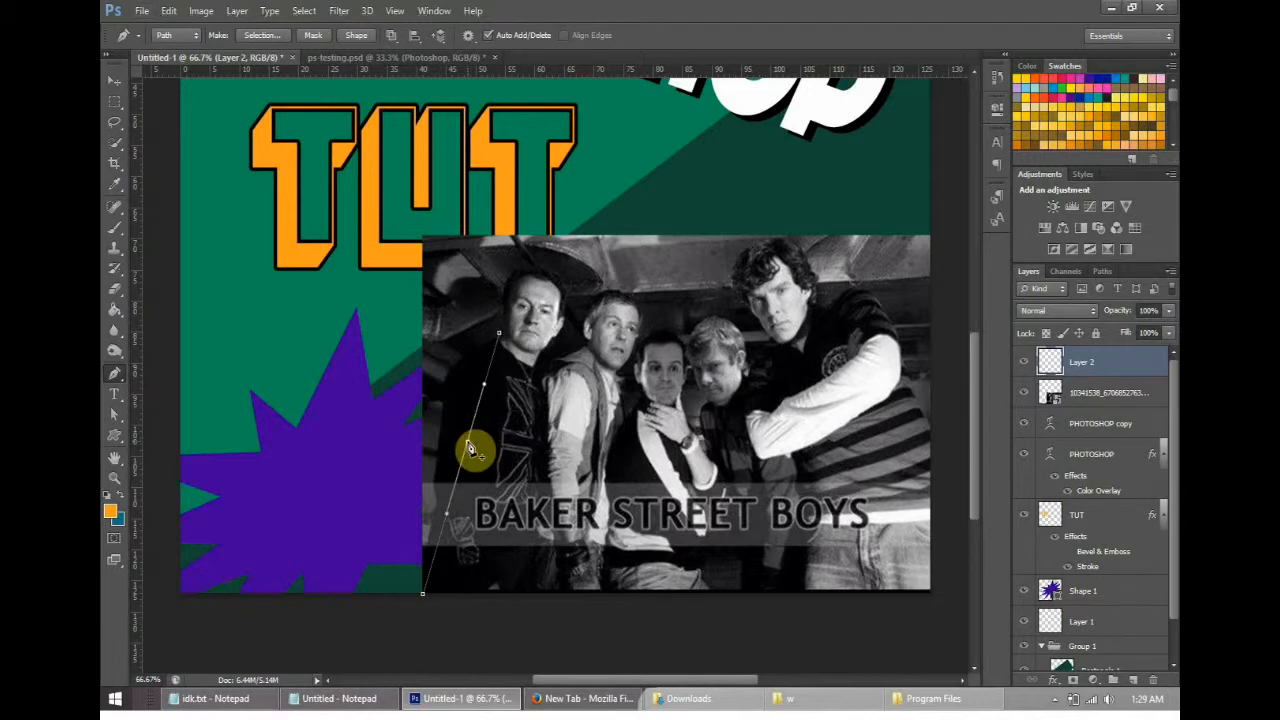
pyautogui.moveTo(470, 450); pyautogui.dragTo(453, 307)
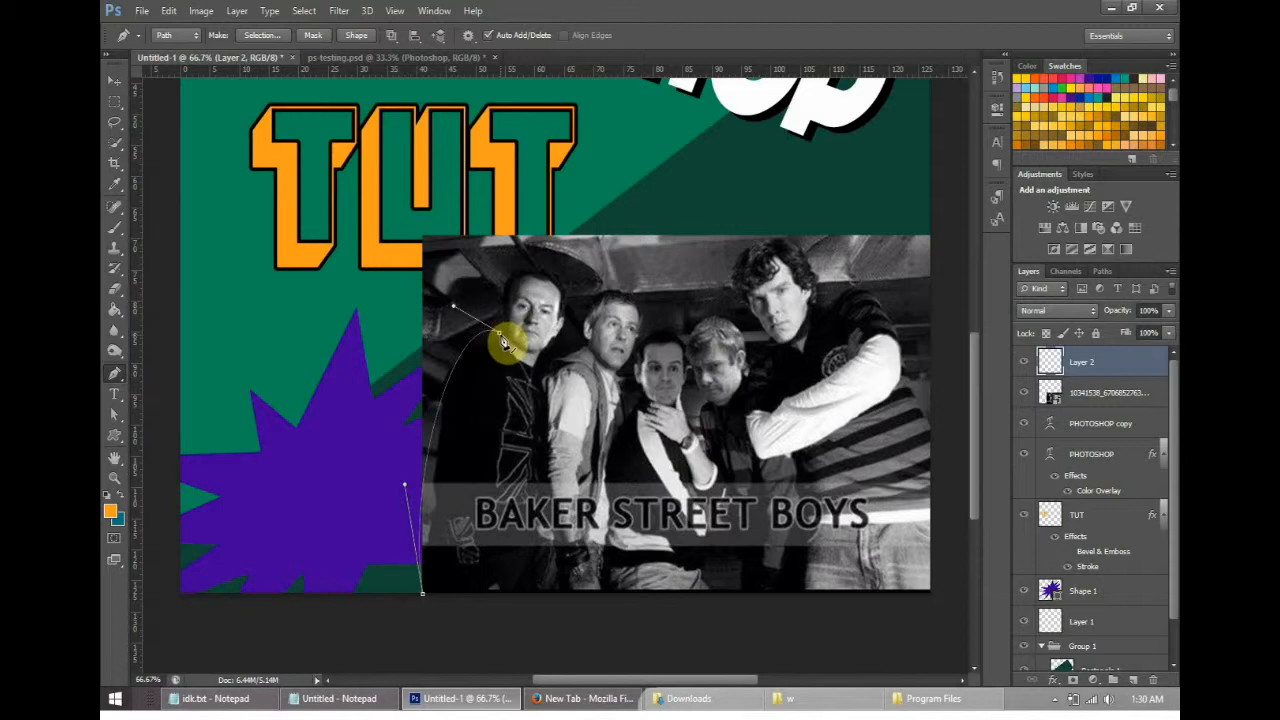
pyautogui.moveTo(501, 339); pyautogui.dragTo(490, 316)
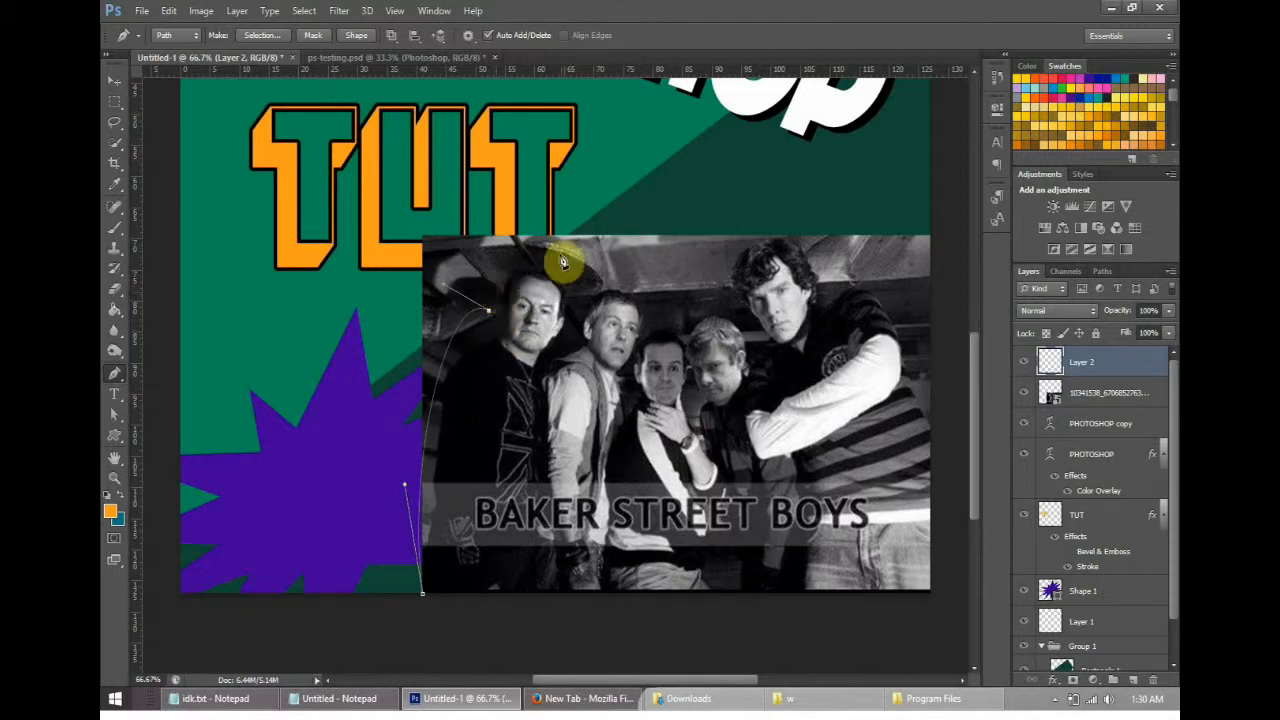
pyautogui.moveTo(566, 264); pyautogui.dragTo(489, 327)
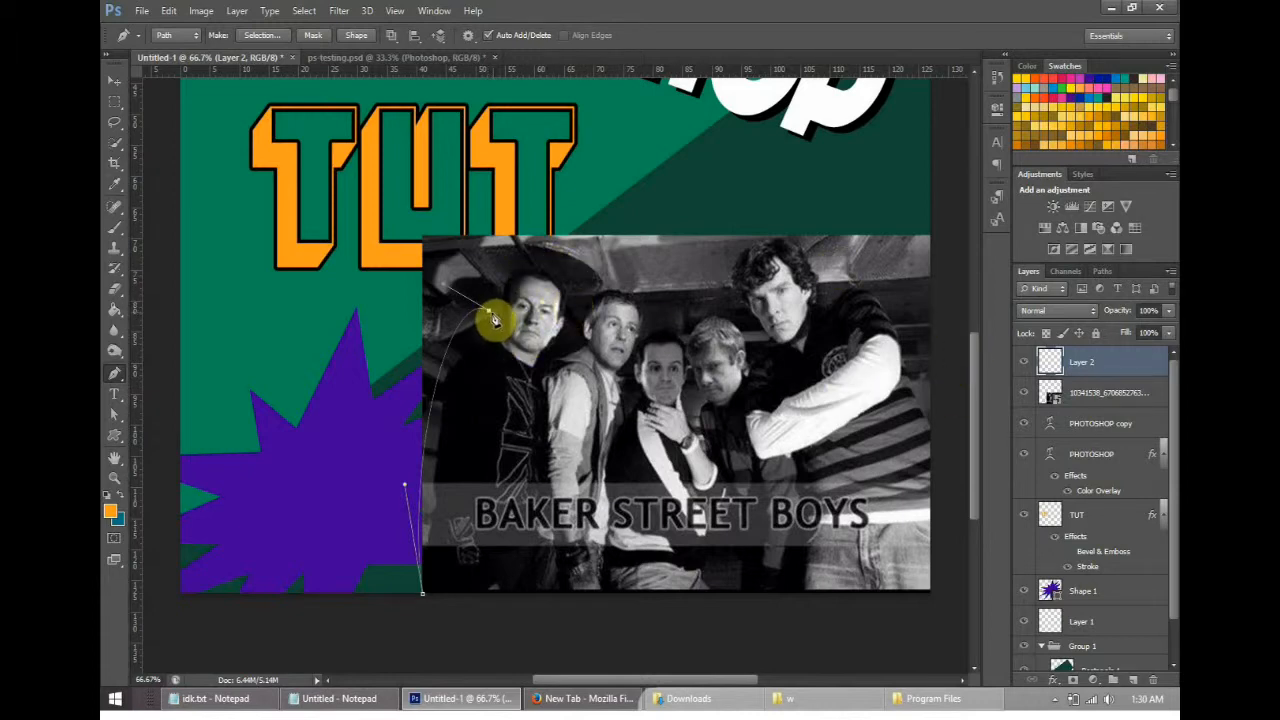
# - Curve the outline over the leftmost man's head and place its anchor just before the second man's head
pyautogui.moveTo(605, 273); pyautogui.dragTo(775, 340)
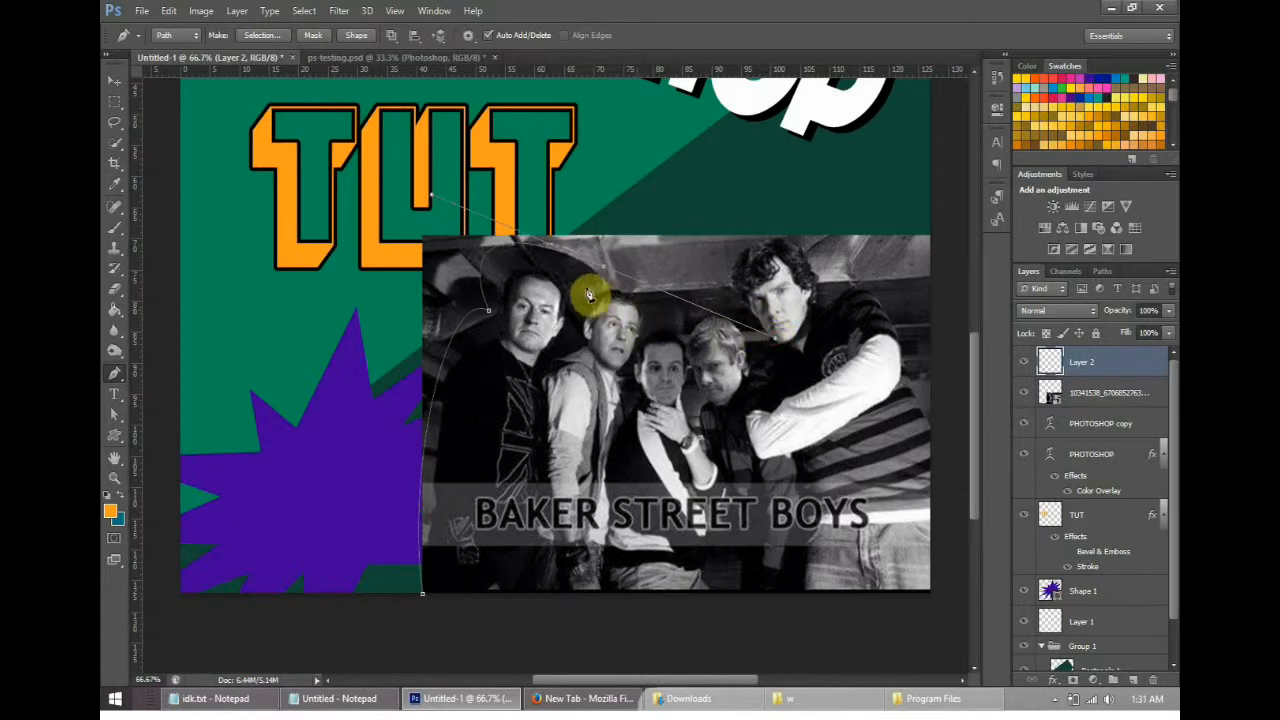
pyautogui.moveTo(591, 291); pyautogui.dragTo(772, 345)
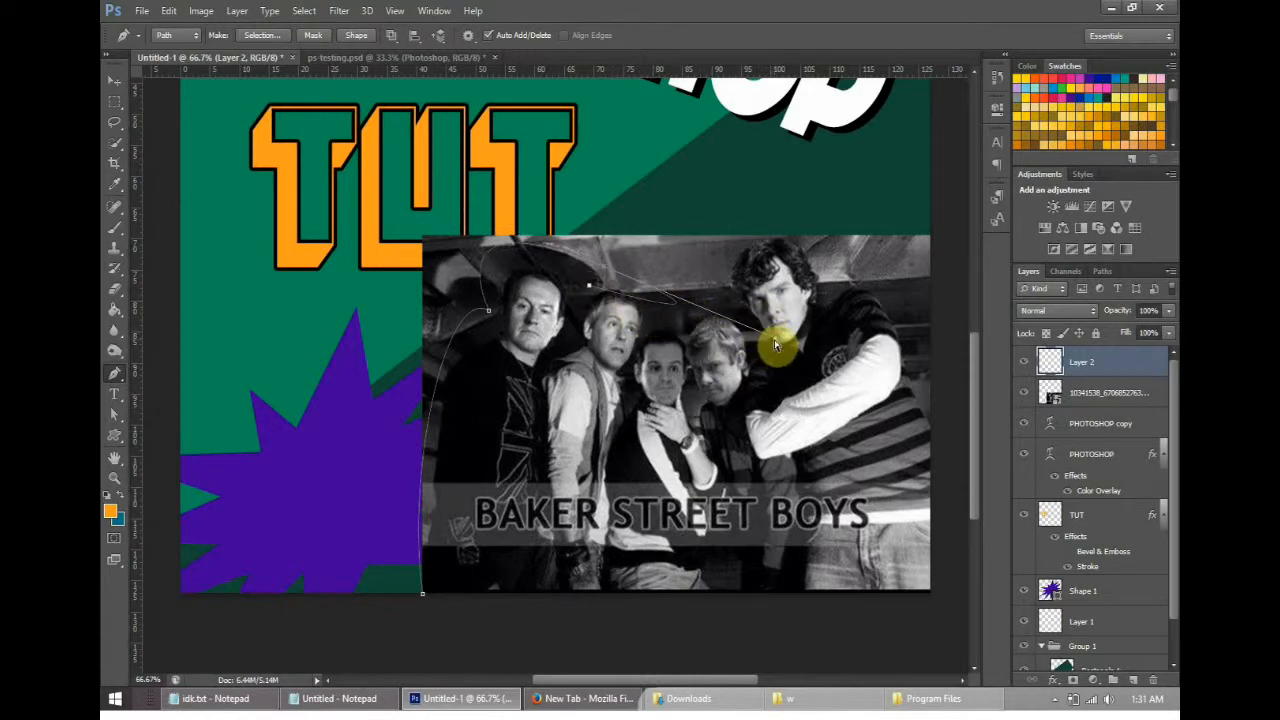
pyautogui.moveTo(777, 346); pyautogui.dragTo(601, 303)
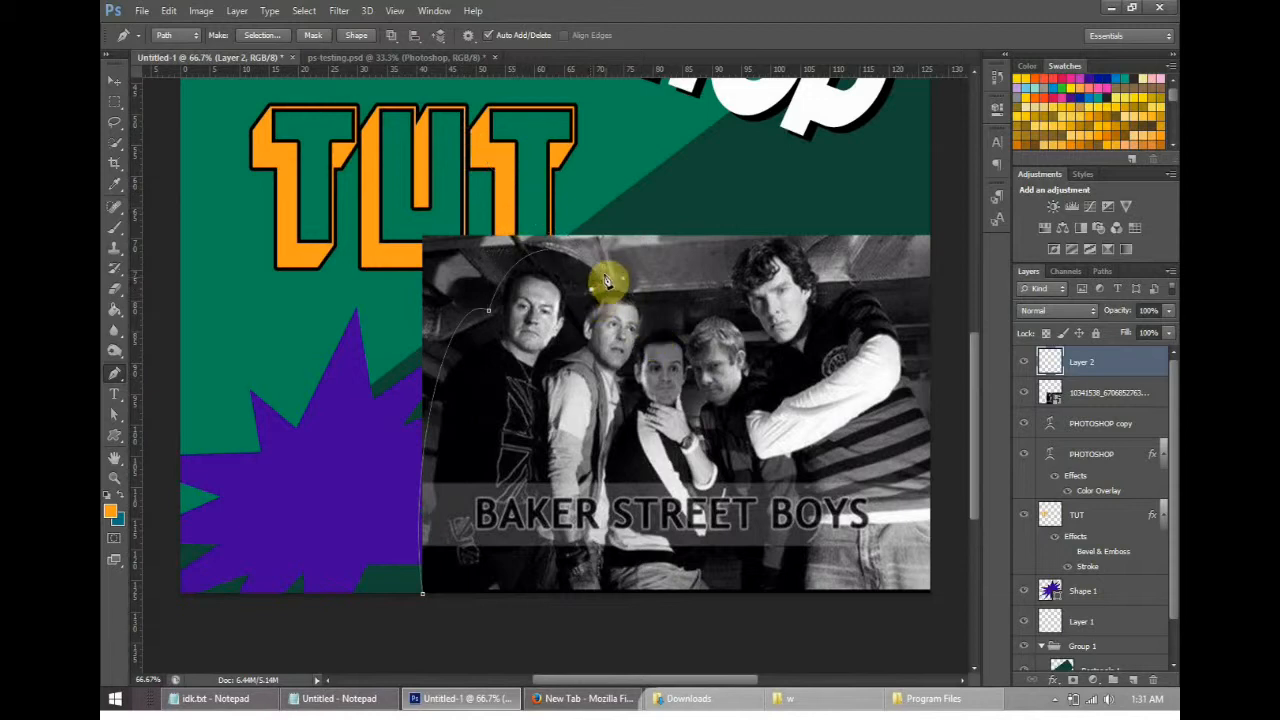
pyautogui.moveTo(584, 275)
pyautogui.mouseDown()
pyautogui.moveTo(571, 271)
pyautogui.moveTo(614, 288)
pyautogui.moveTo(600, 291)
pyautogui.mouseUp()
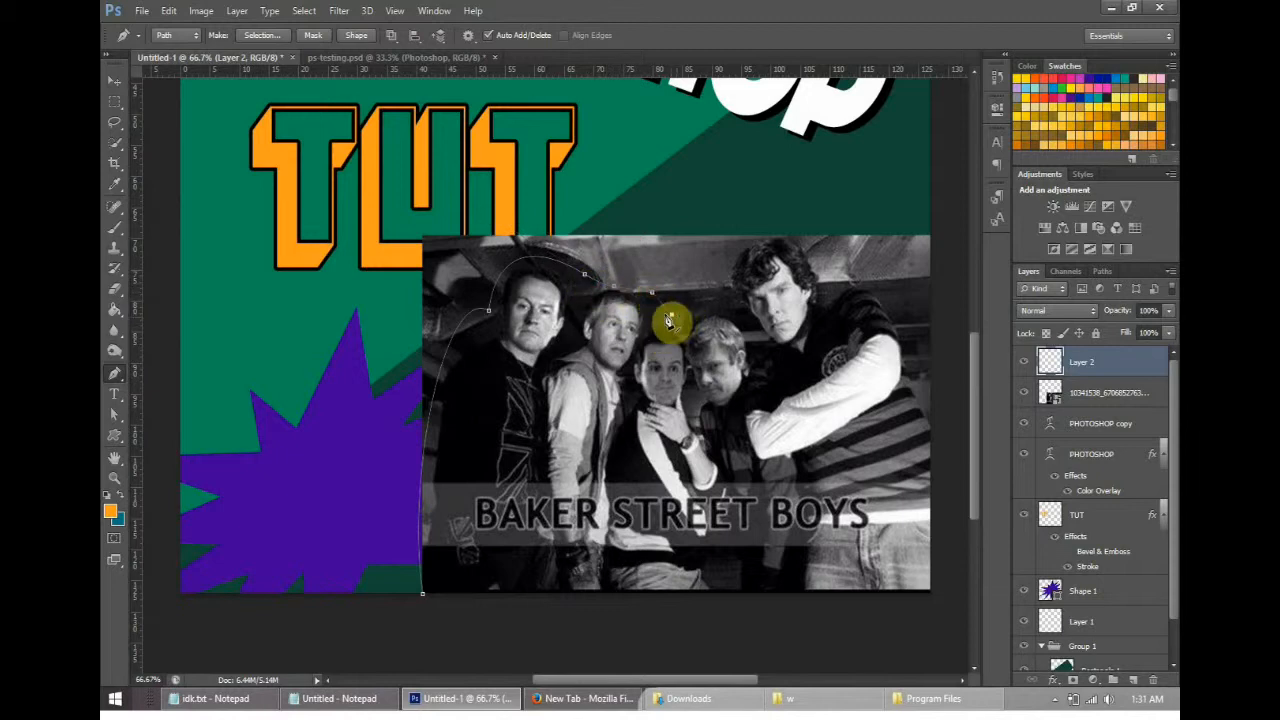
# - Extend the outline past the second man to above the middle man's head, and curve it up beside the tallest man's face
pyautogui.moveTo(676, 327); pyautogui.dragTo(690, 370)
pyautogui.moveTo(718, 296); pyautogui.dragTo(684, 342)
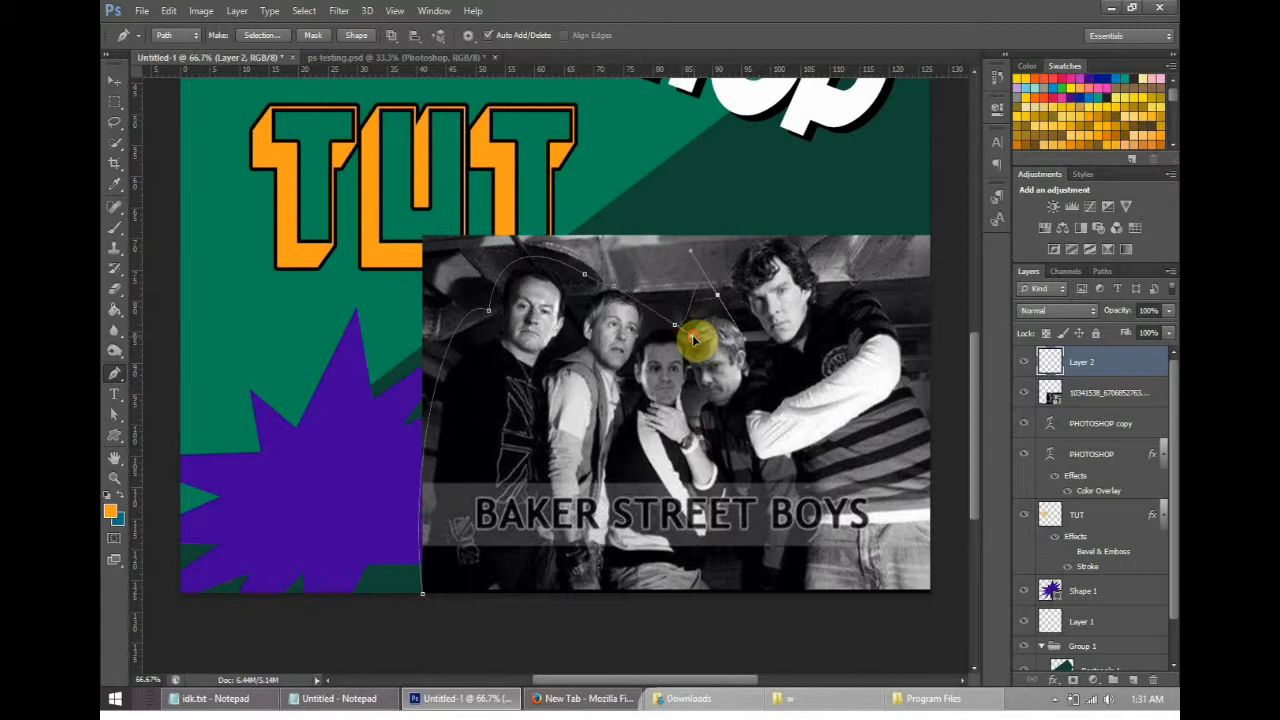
pyautogui.moveTo(745, 343); pyautogui.dragTo(733, 304)
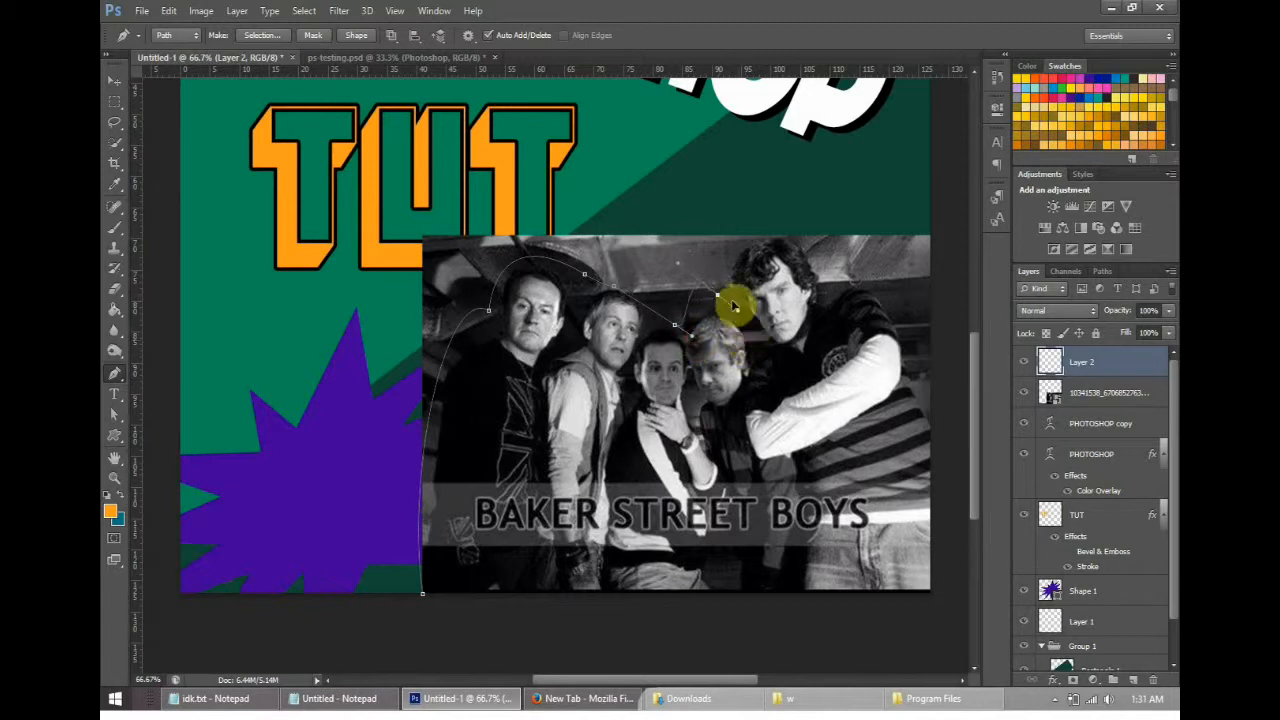
# - Curve the outline over the tallest man's head and shoulder, and bring it down the photo's right edge to the lower-right corner
pyautogui.moveTo(820, 244); pyautogui.dragTo(938, 281)
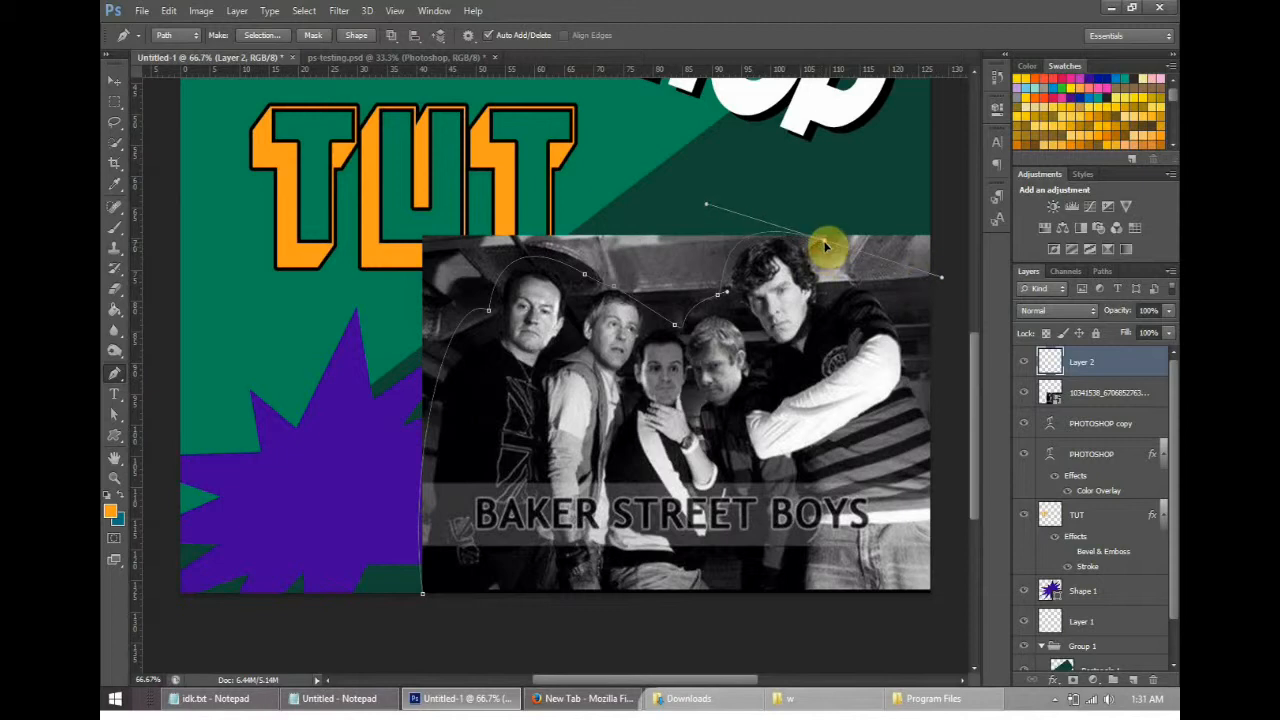
pyautogui.click(843, 273)
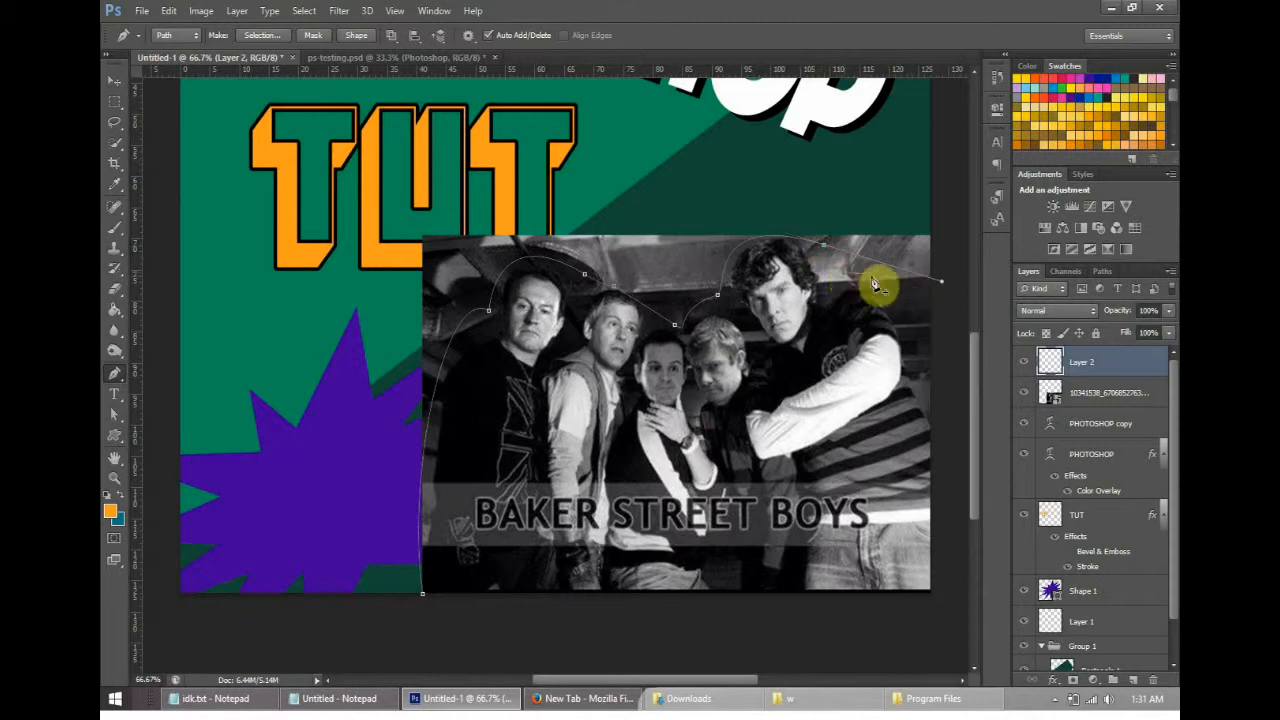
pyautogui.moveTo(941, 281); pyautogui.dragTo(824, 244)
pyautogui.moveTo(909, 300); pyautogui.dragTo(923, 345)
pyautogui.click(931, 408)
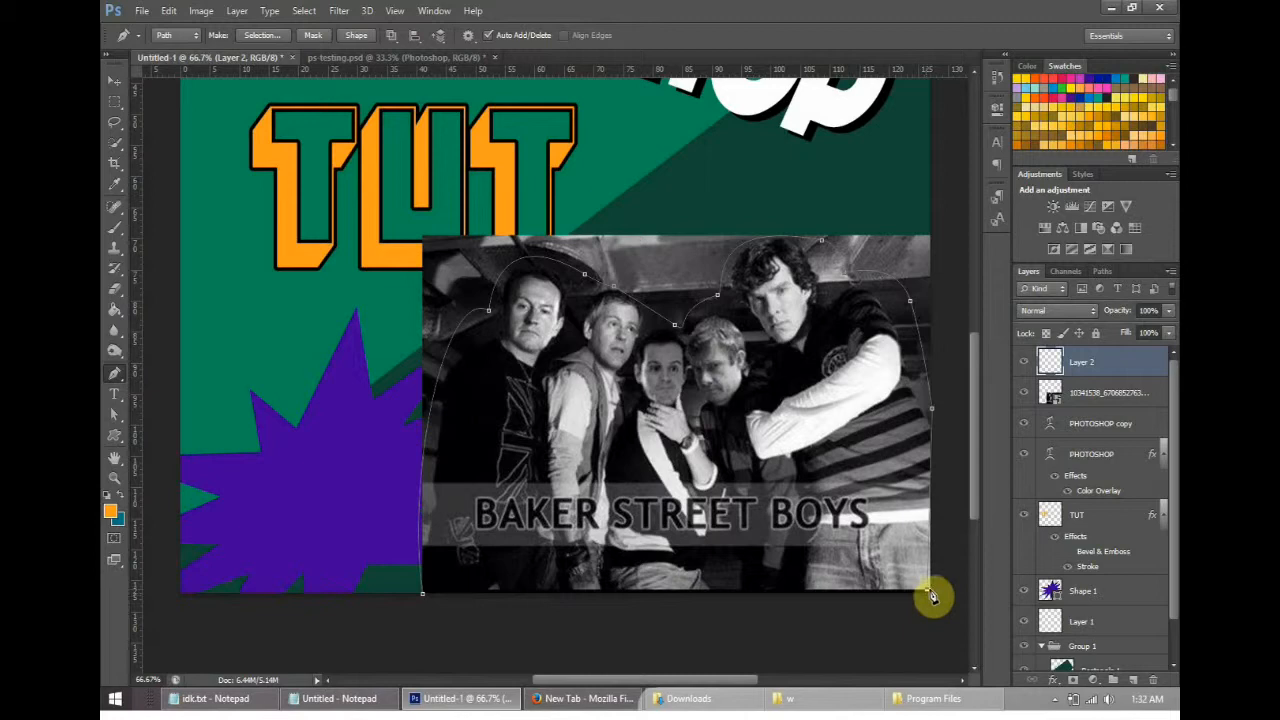
pyautogui.click(936, 593)
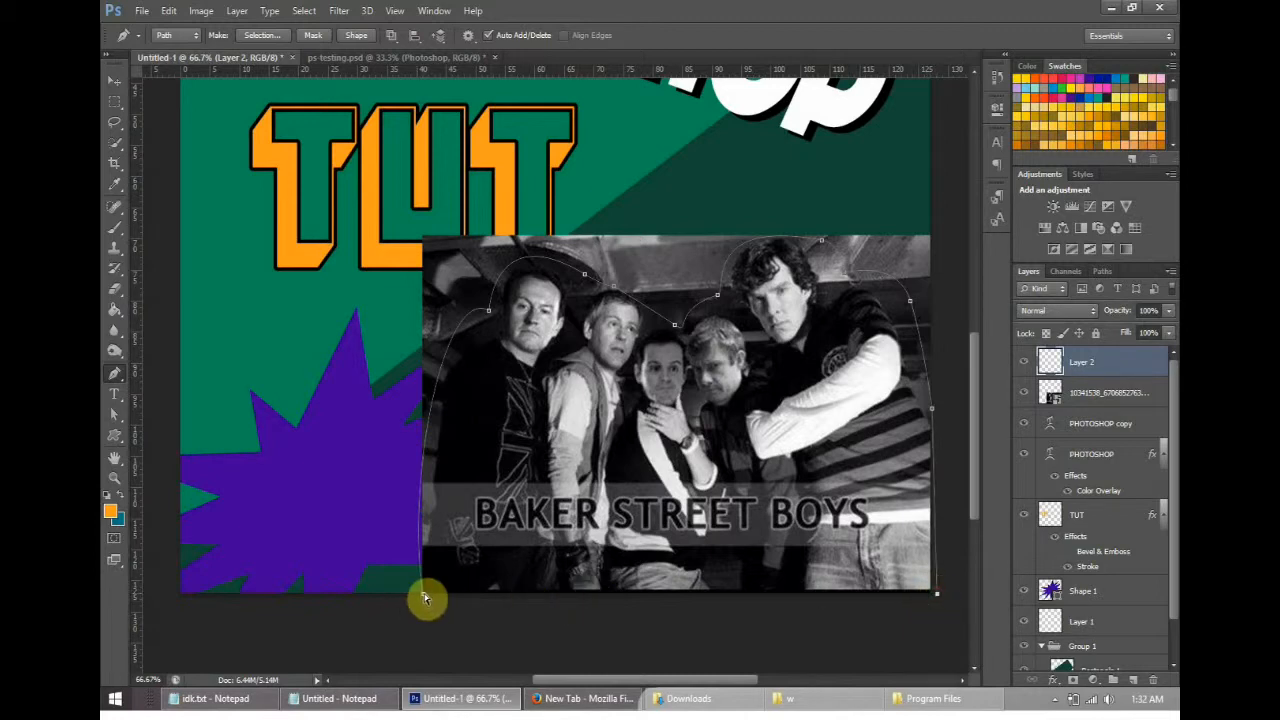
# - Try to close the outline between its two lower corners, using an extra anchor below the photo
pyautogui.click(424, 596)
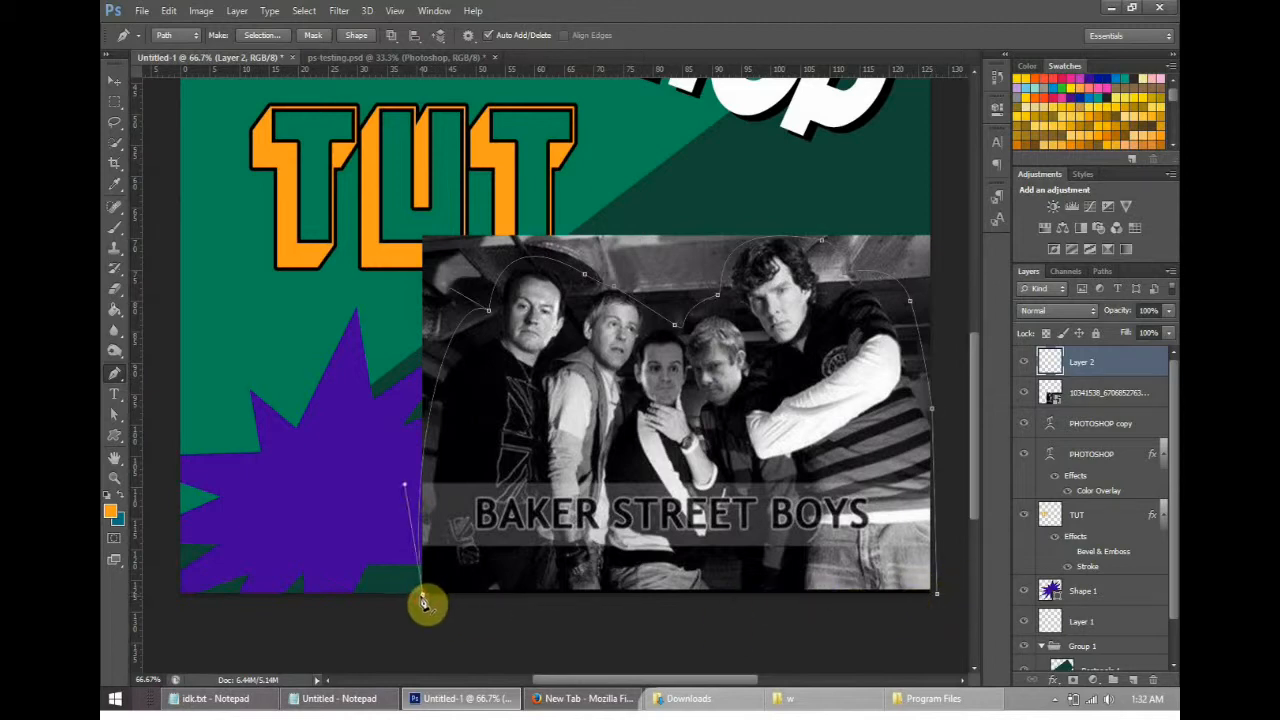
pyautogui.click(939, 597)
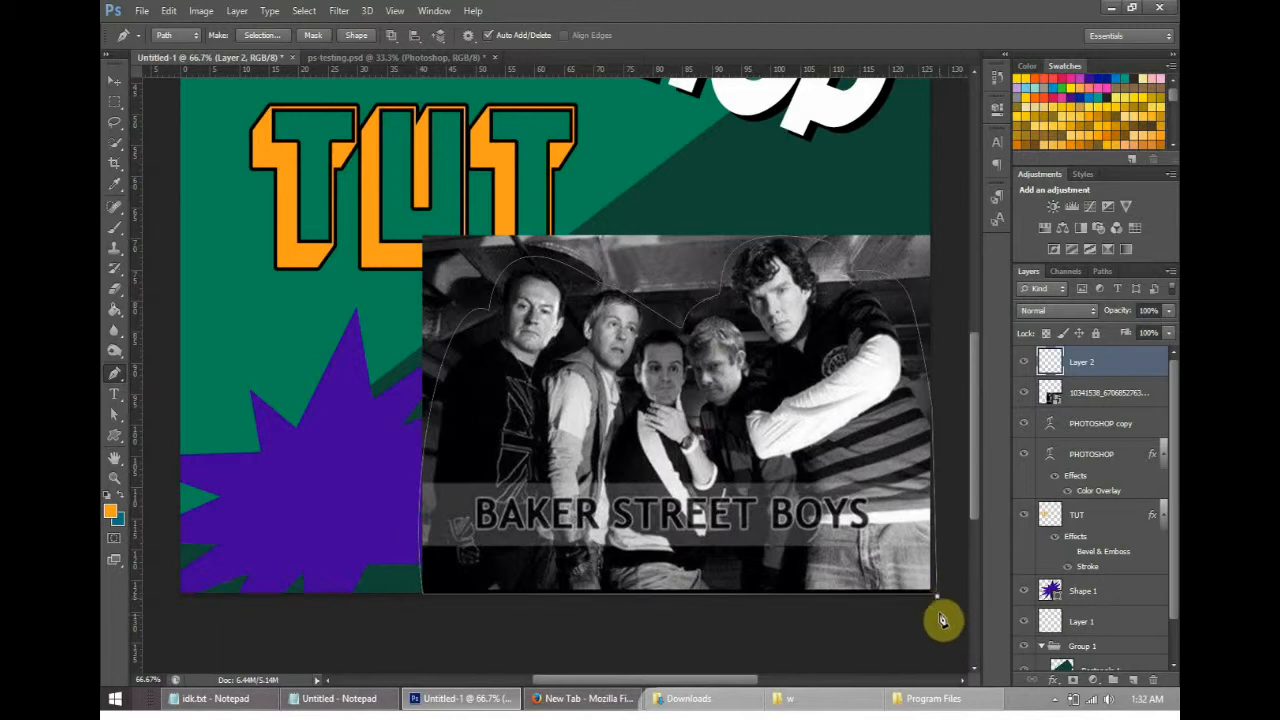
pyautogui.click(440, 612)
pyautogui.click(425, 597)
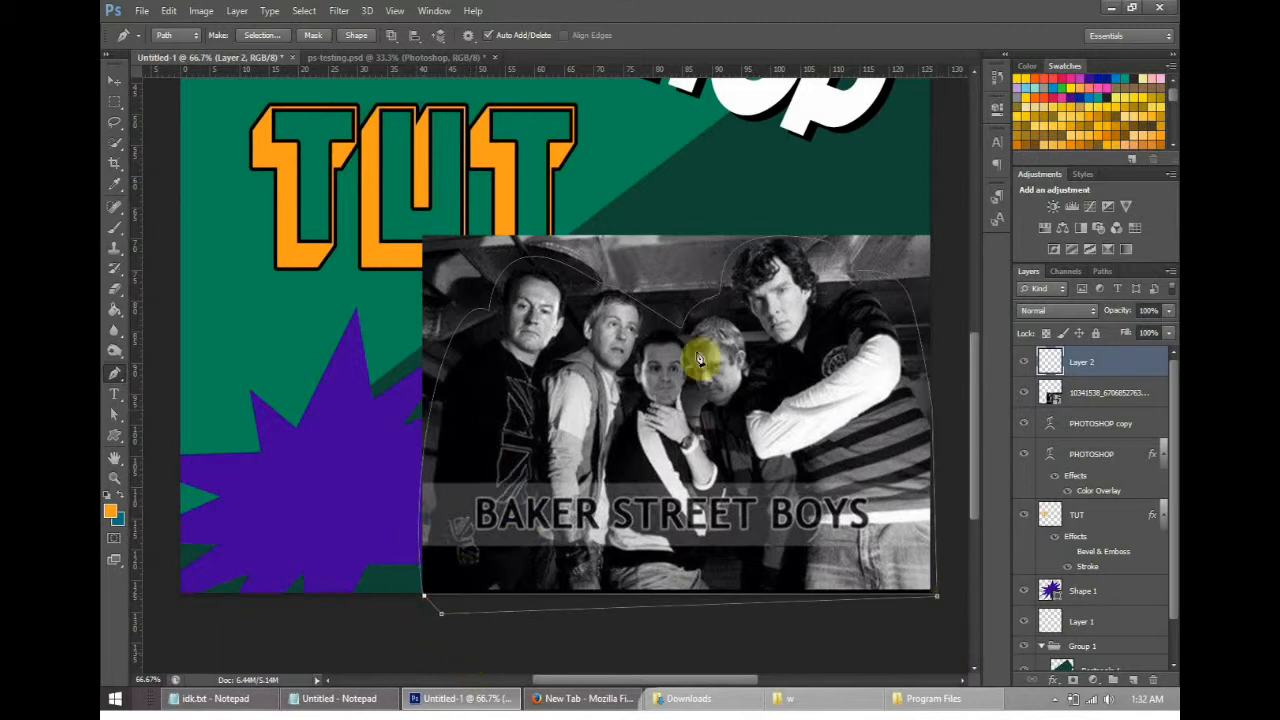
# - Try making a new anti-aliased selection from the outline with a 0-pixel feather radius, and undo back past the extra anchor
pyautogui.click(252, 39)
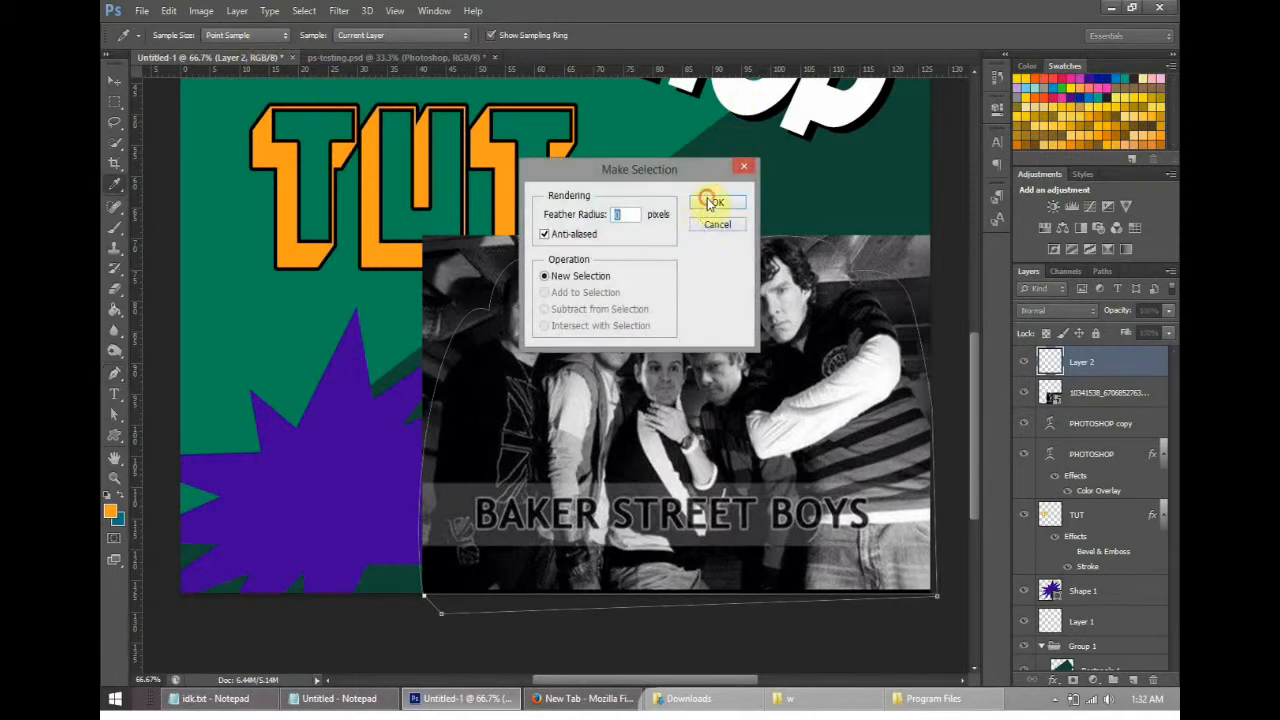
pyautogui.click(717, 201)
pyautogui.click(722, 209)
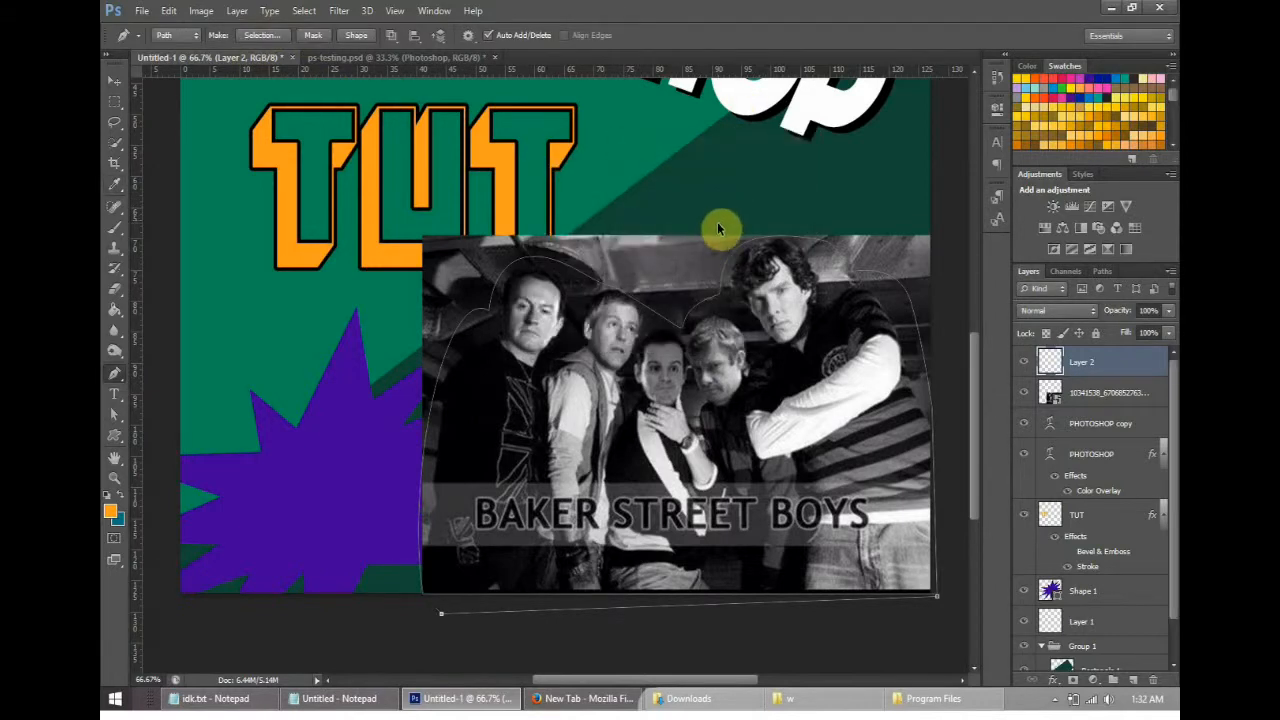
pyautogui.hotkey('ctrl', 'z')
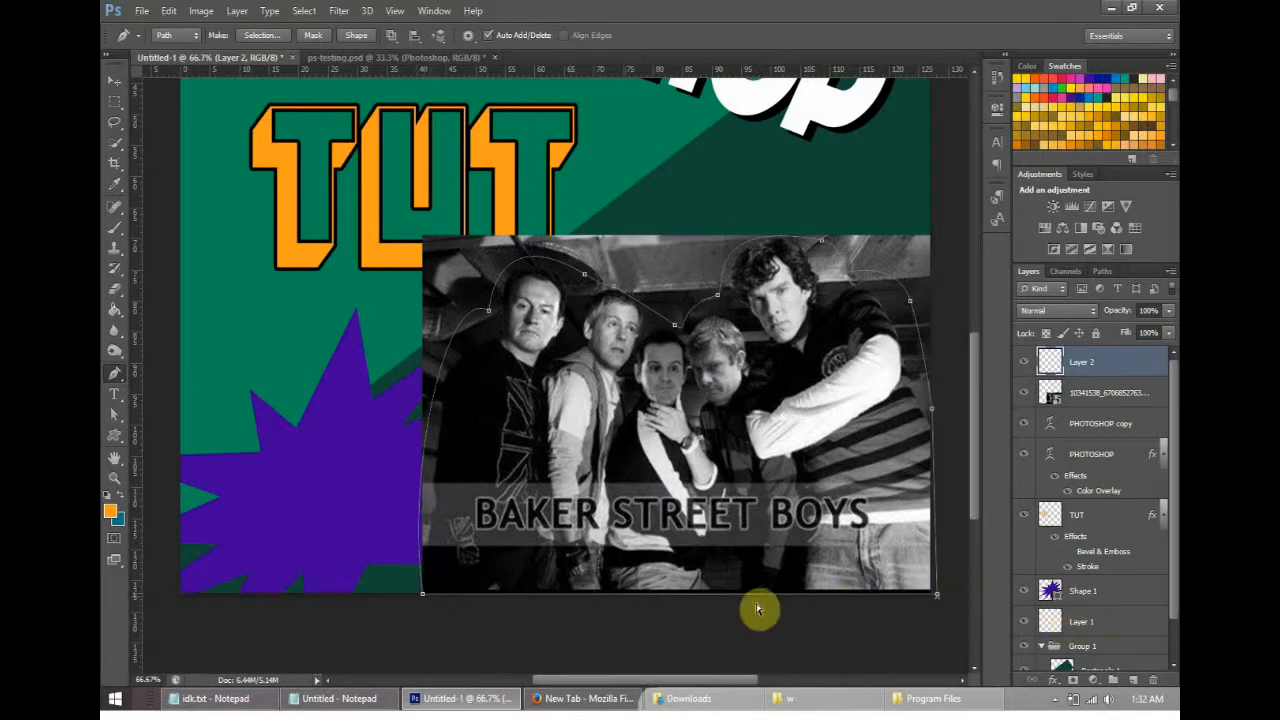
# - Try again to join the outline's lower-right and lower-left end anchors along the photo's base
pyautogui.click(937, 597)
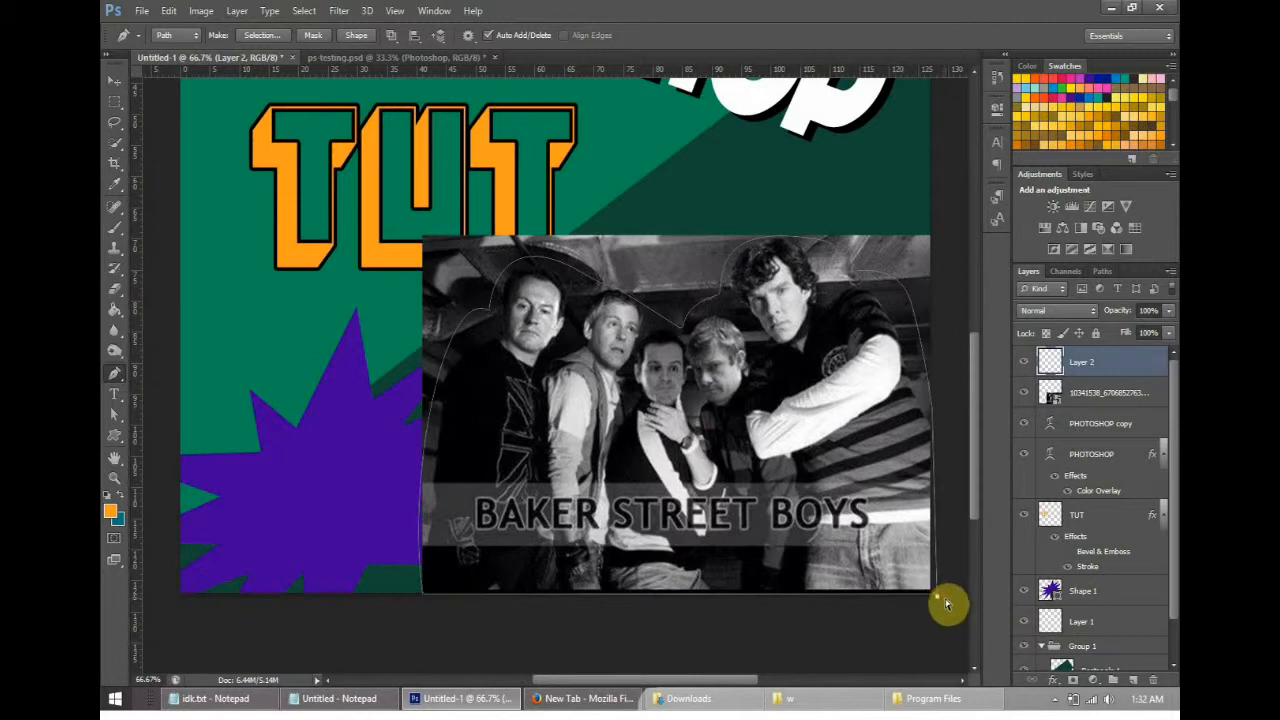
pyautogui.click(939, 598)
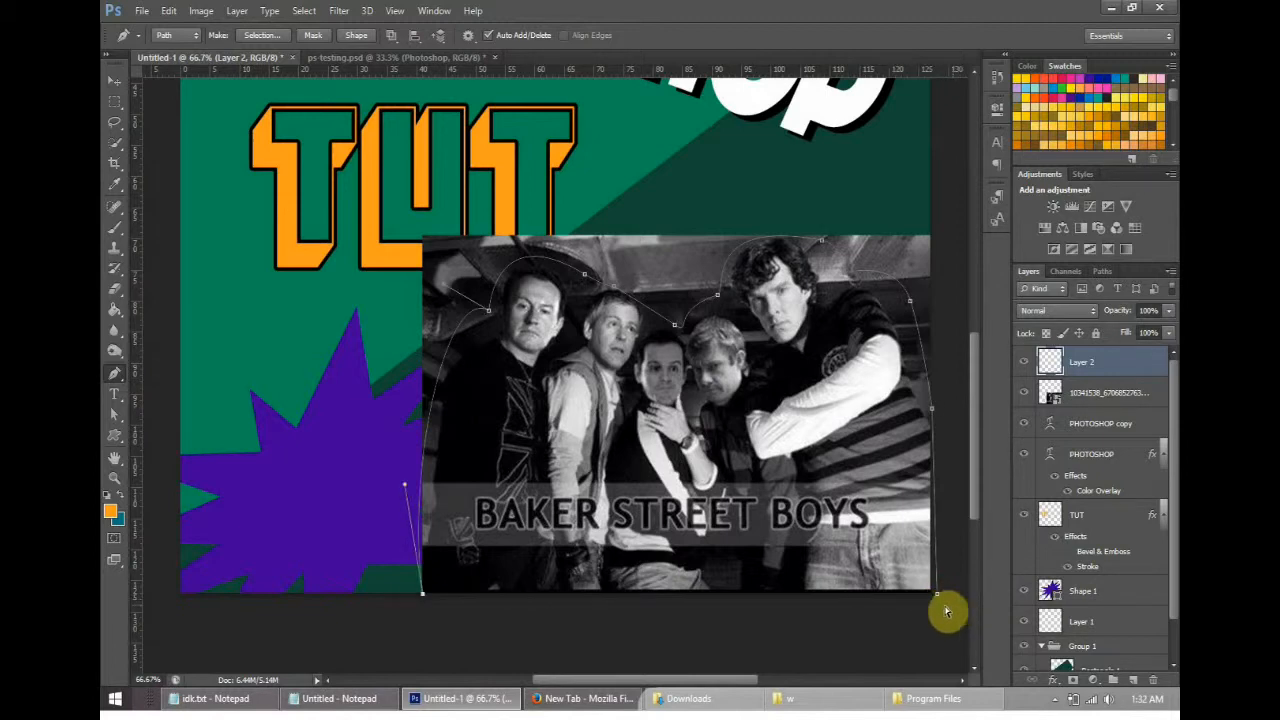
pyautogui.click(938, 598)
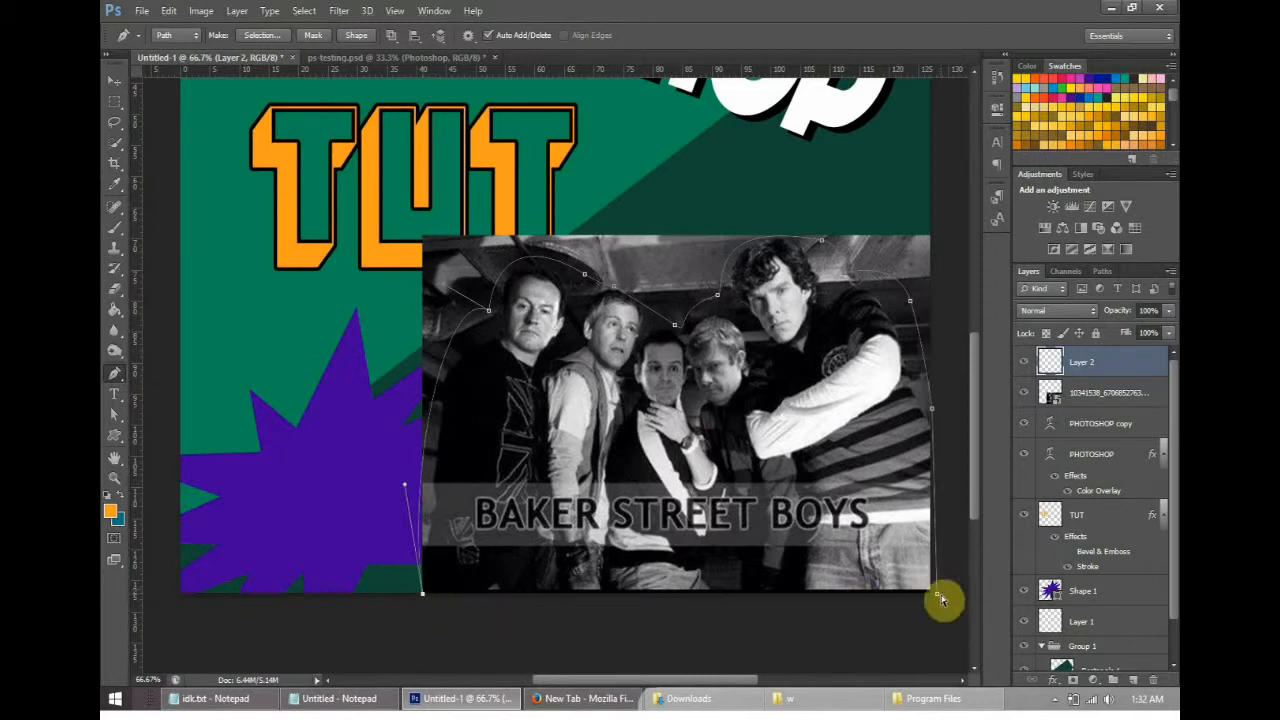
pyautogui.click(423, 594)
pyautogui.click(423, 594)
pyautogui.click(937, 595)
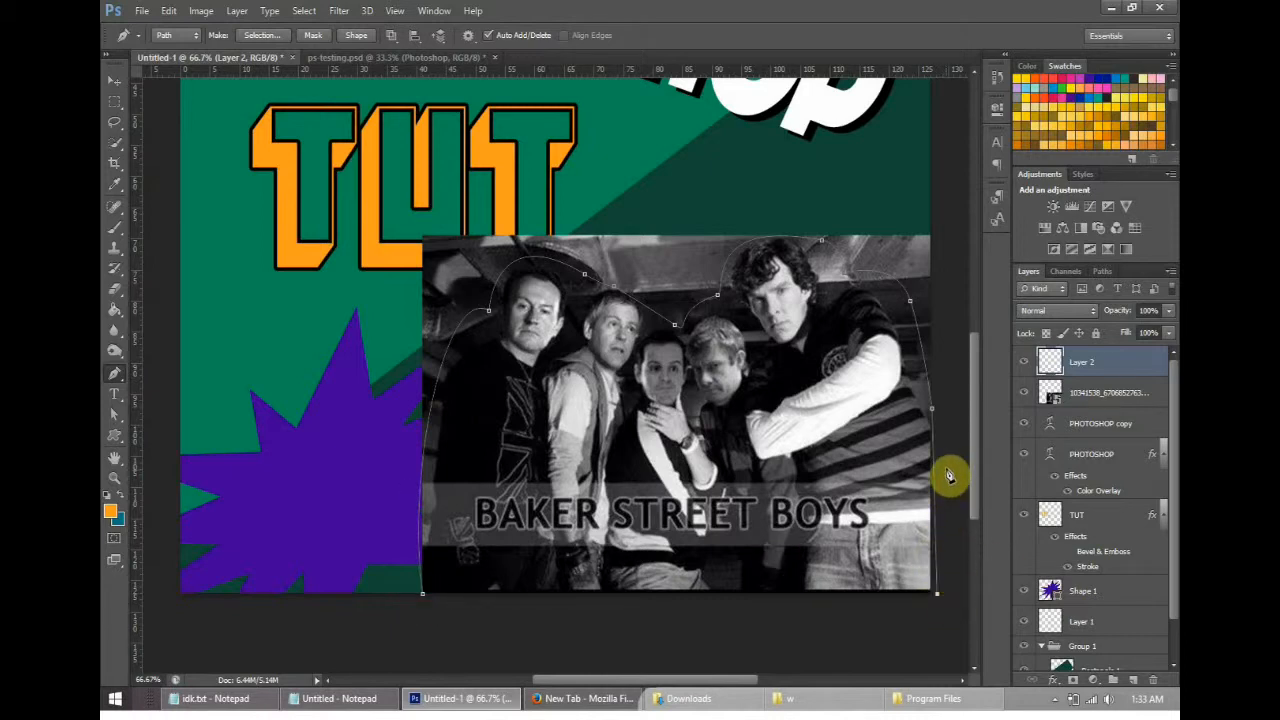
# - Convert the outline to a shape layer and close it along the photo's bottom edge, undoing the stray curved anchor
pyautogui.click(356, 38)
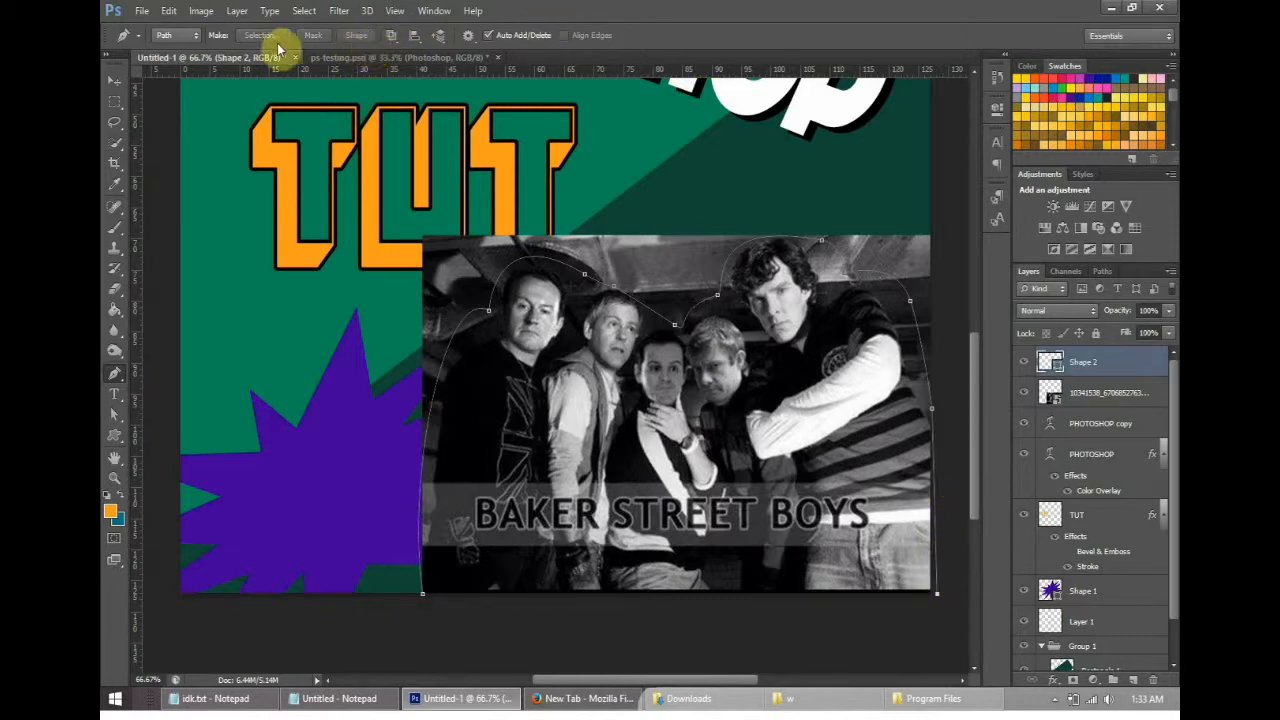
pyautogui.click(424, 597)
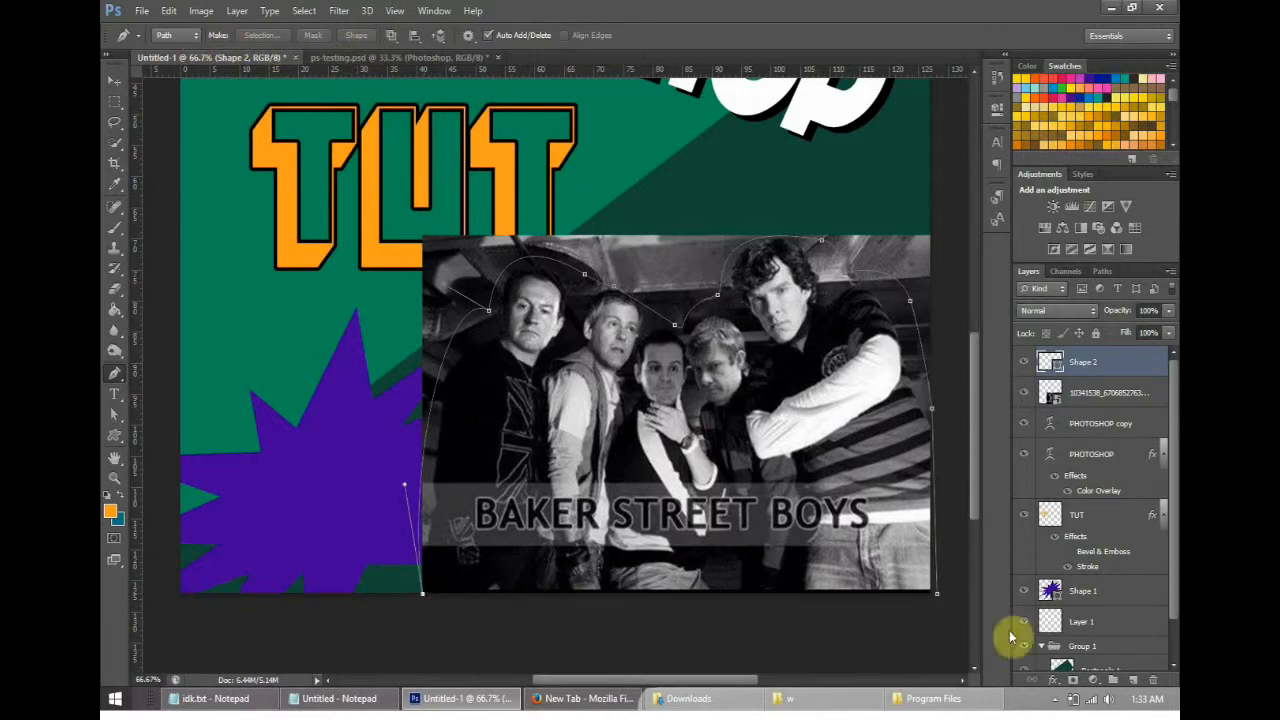
pyautogui.click(939, 595)
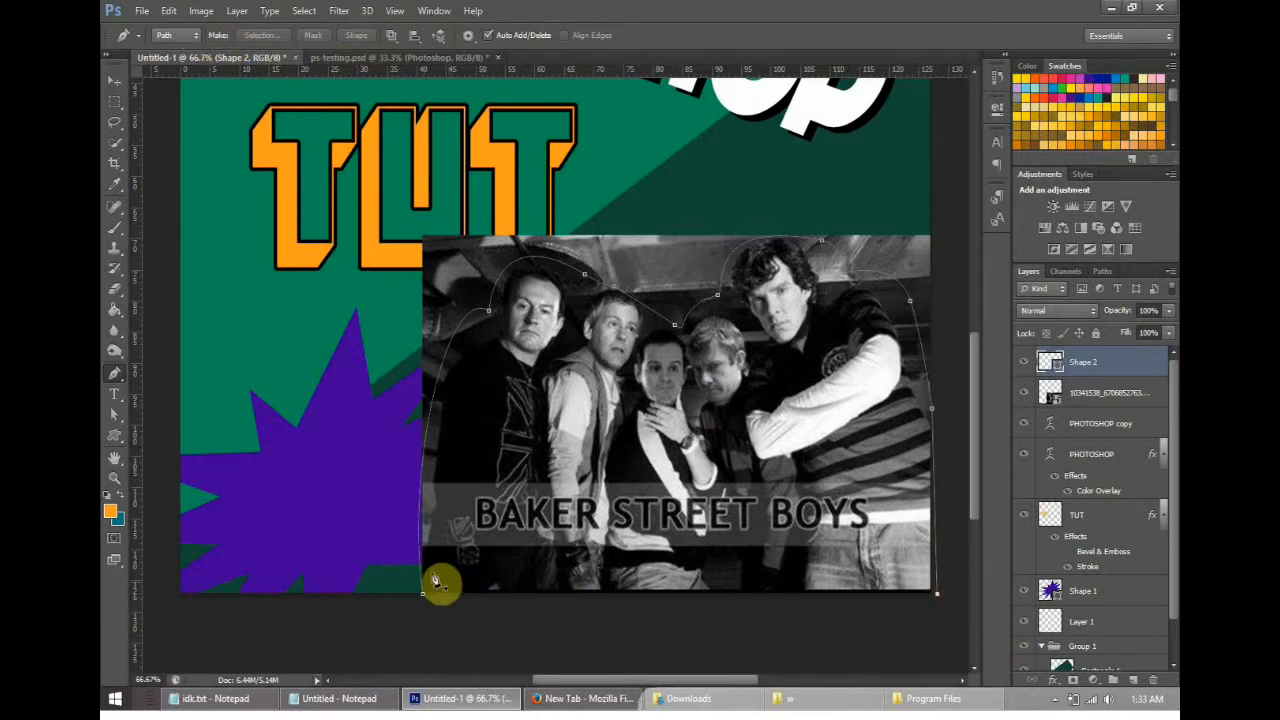
pyautogui.click(938, 595)
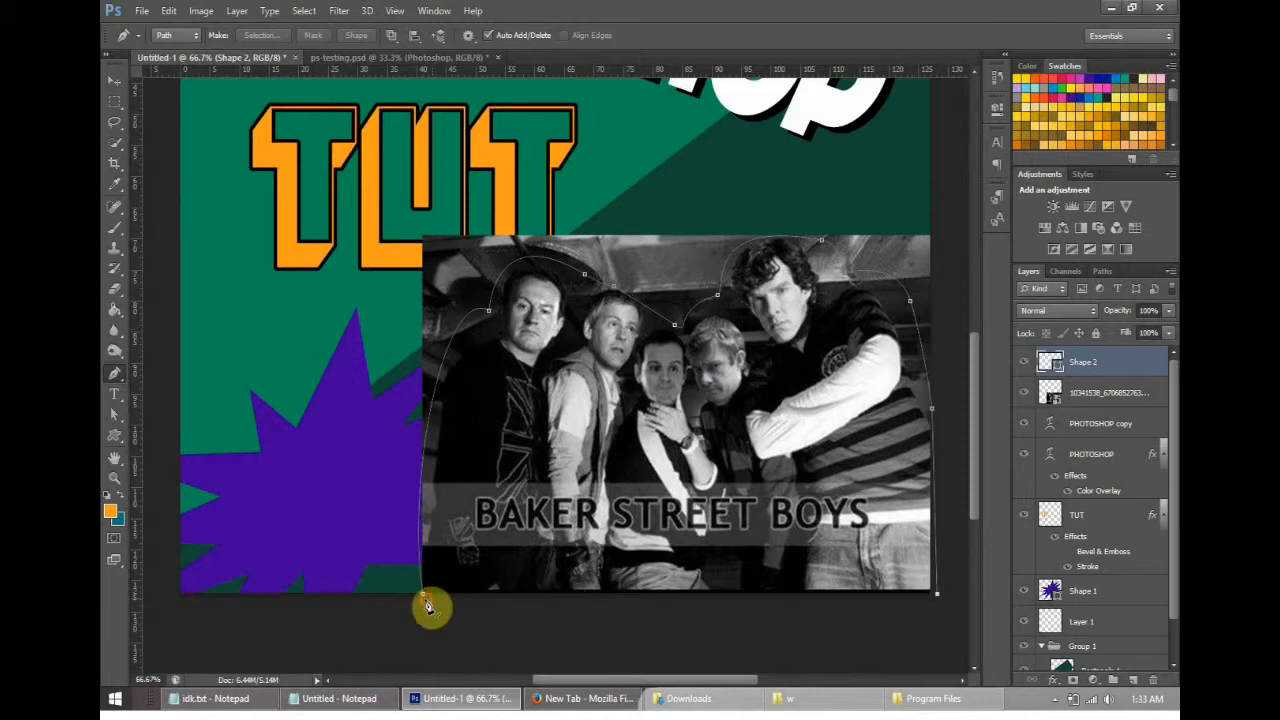
pyautogui.click(936, 597)
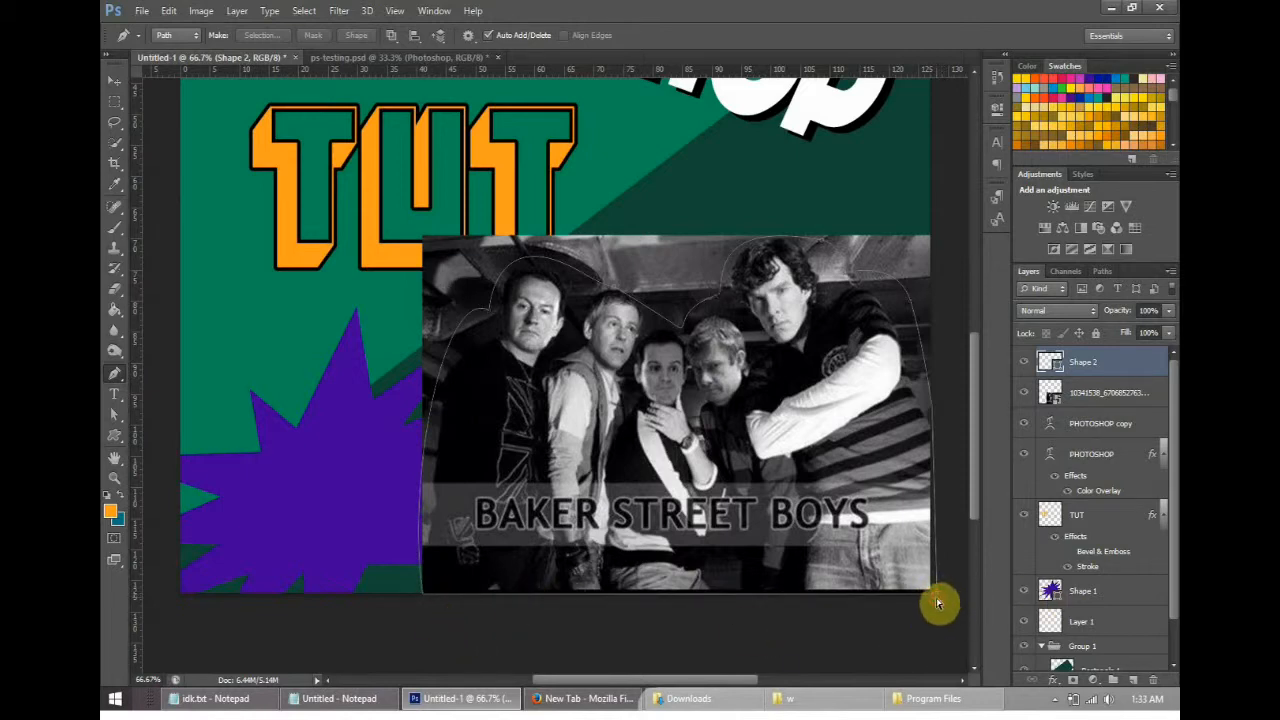
pyautogui.moveTo(920, 563); pyautogui.dragTo(927, 620)
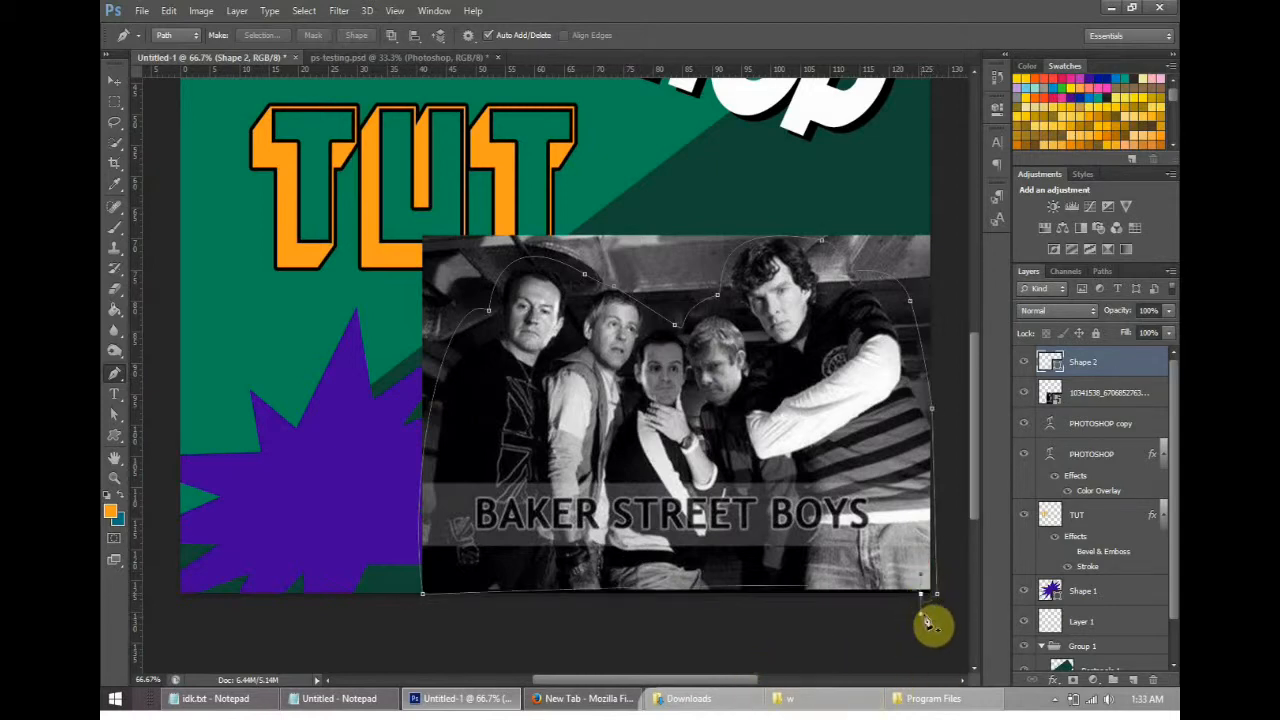
pyautogui.hotkey('ctrl', 'z')
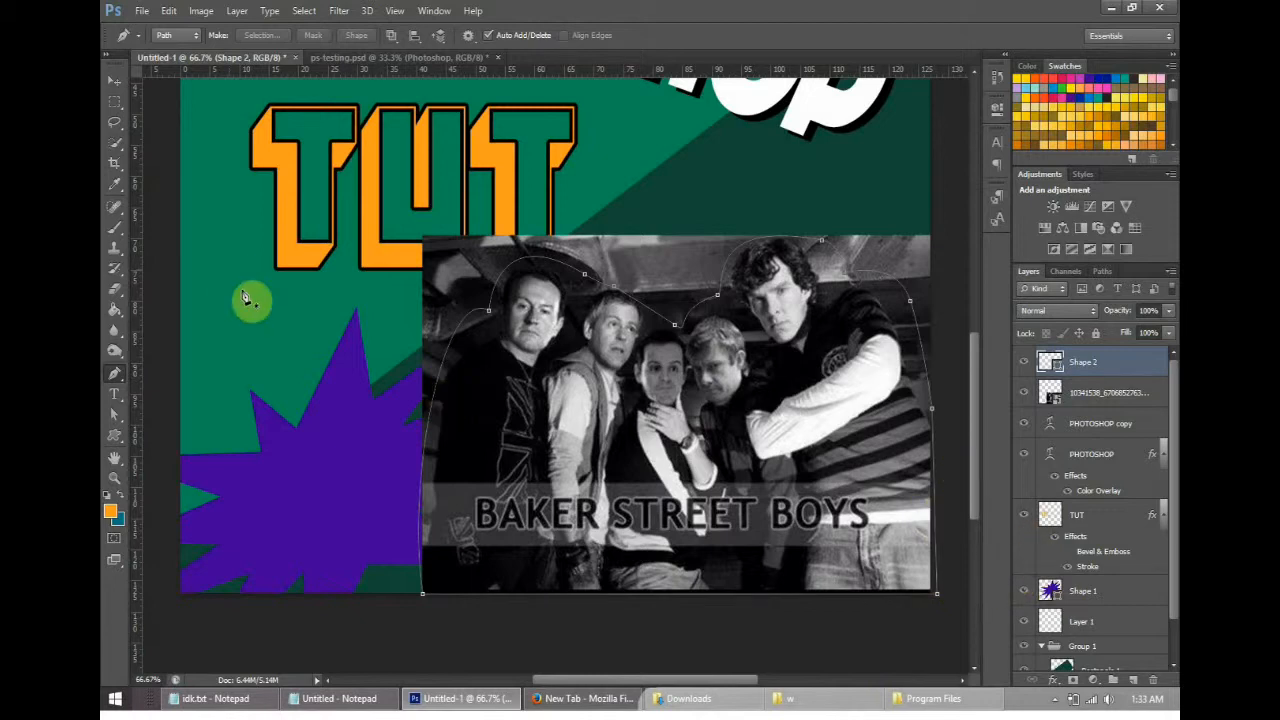
# - Keep the Pen tool in Path mode and make a selection from the closed outline around the group
pyautogui.click(188, 37)
pyautogui.click(175, 52)
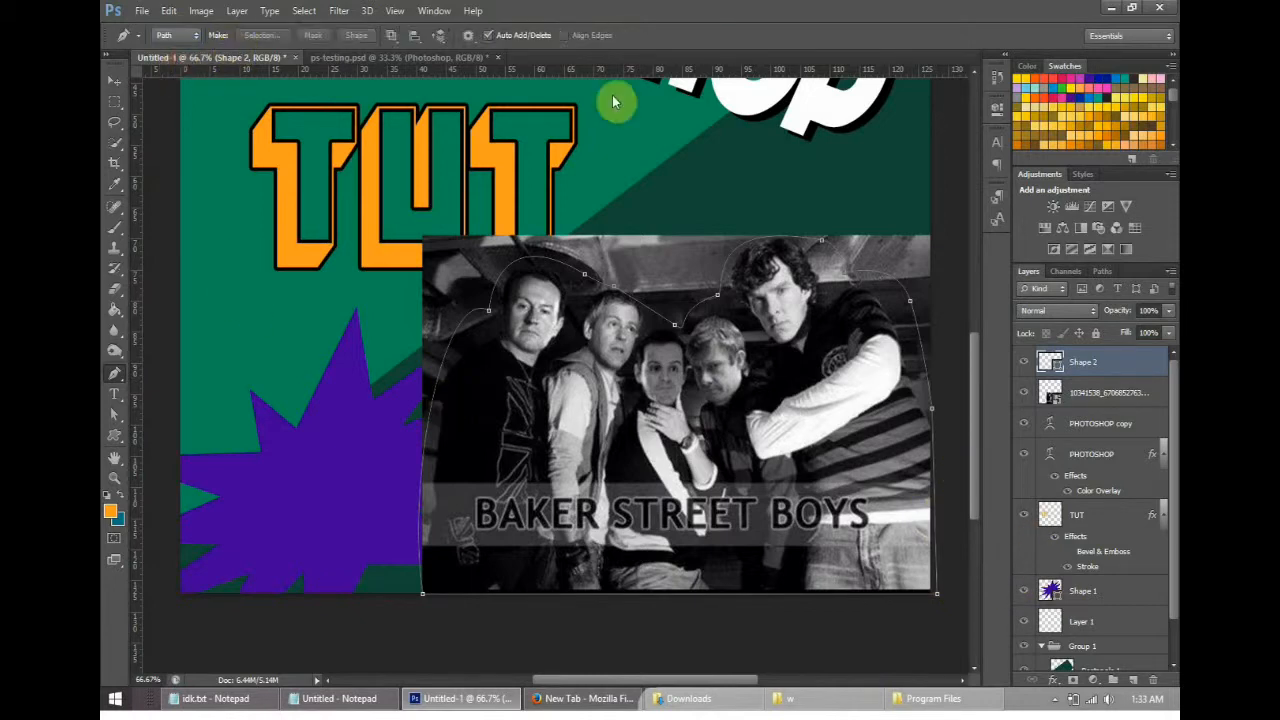
pyautogui.rightClick(868, 500)
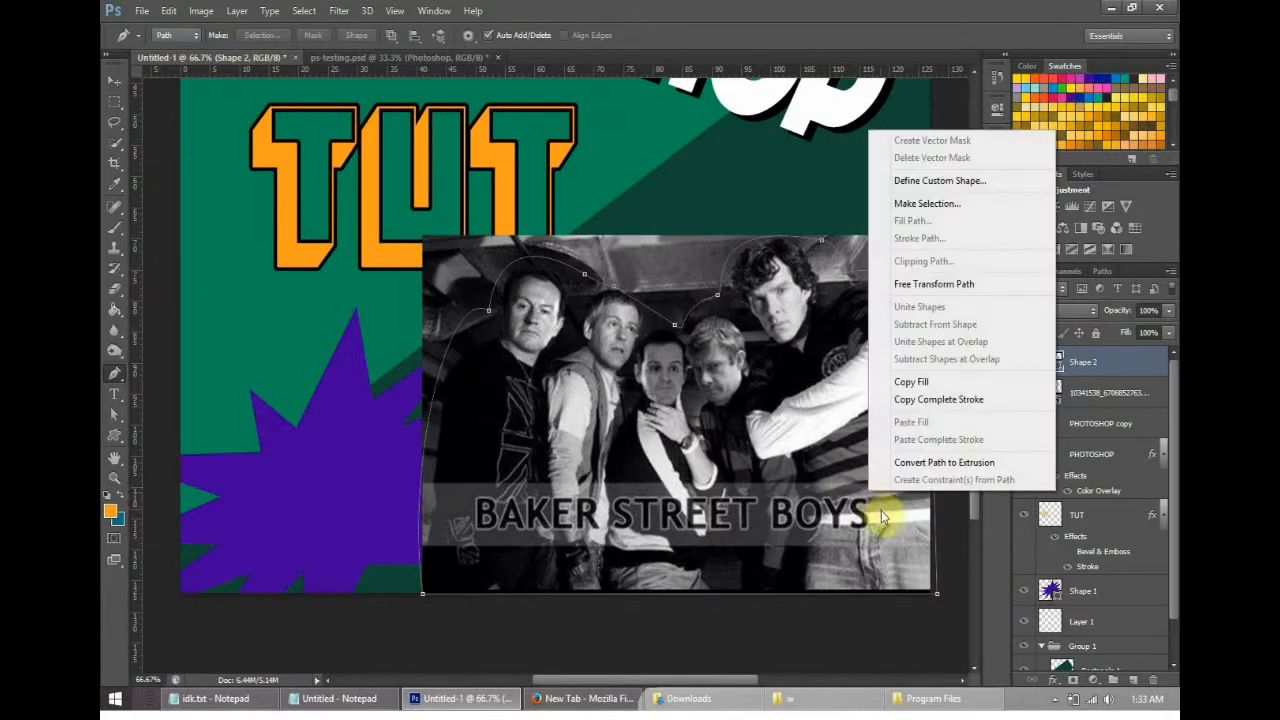
pyautogui.click(935, 204)
pyautogui.click(710, 209)
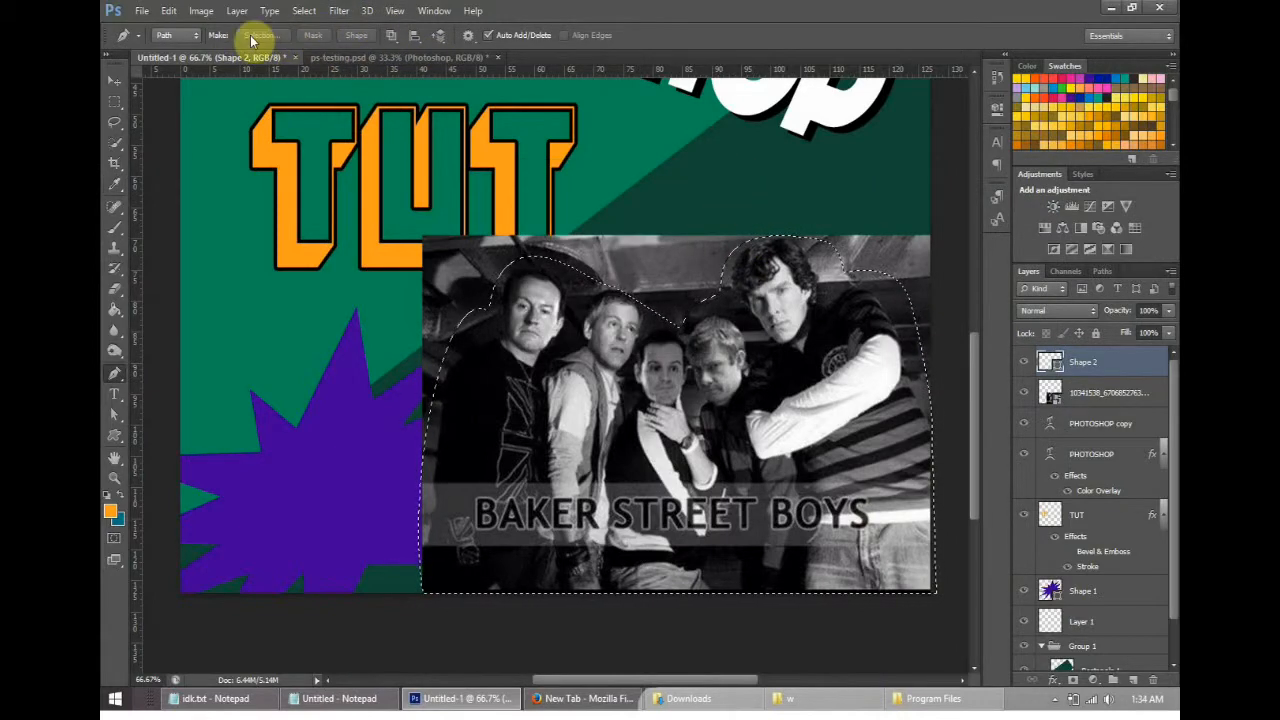
pyautogui.rightClick(730, 376)
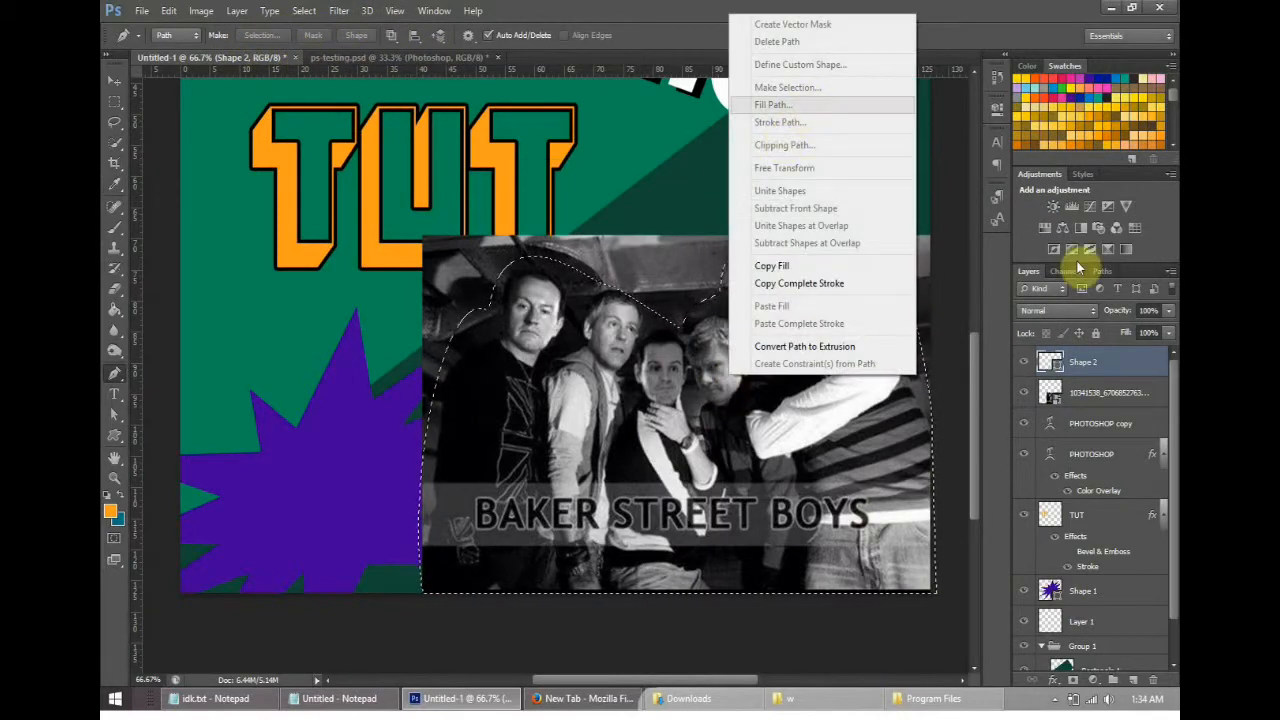
# - Copy the selected group from the photo layer onto a new layer and hide the original photo layer
pyautogui.click(1086, 374)
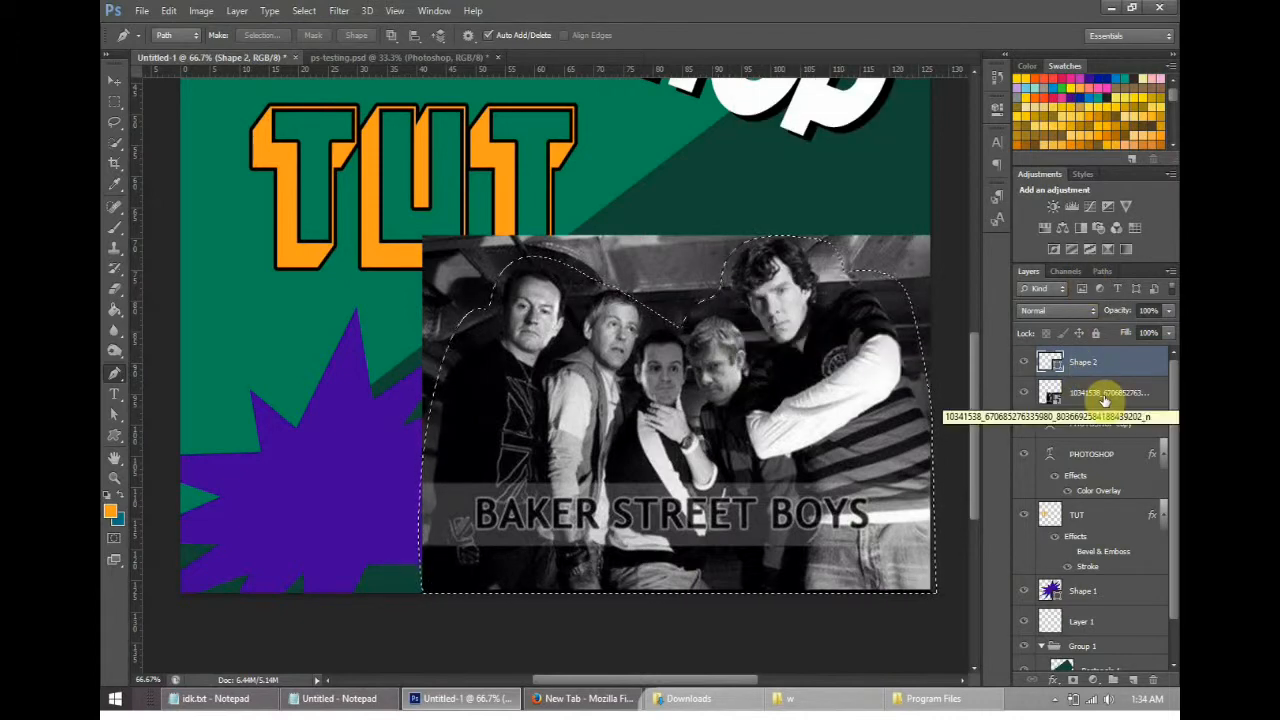
pyautogui.click(1100, 395)
pyautogui.rightClick(766, 396)
pyautogui.click(1100, 394)
pyautogui.click(118, 80)
pyautogui.rightClick(812, 346)
pyautogui.click(116, 104)
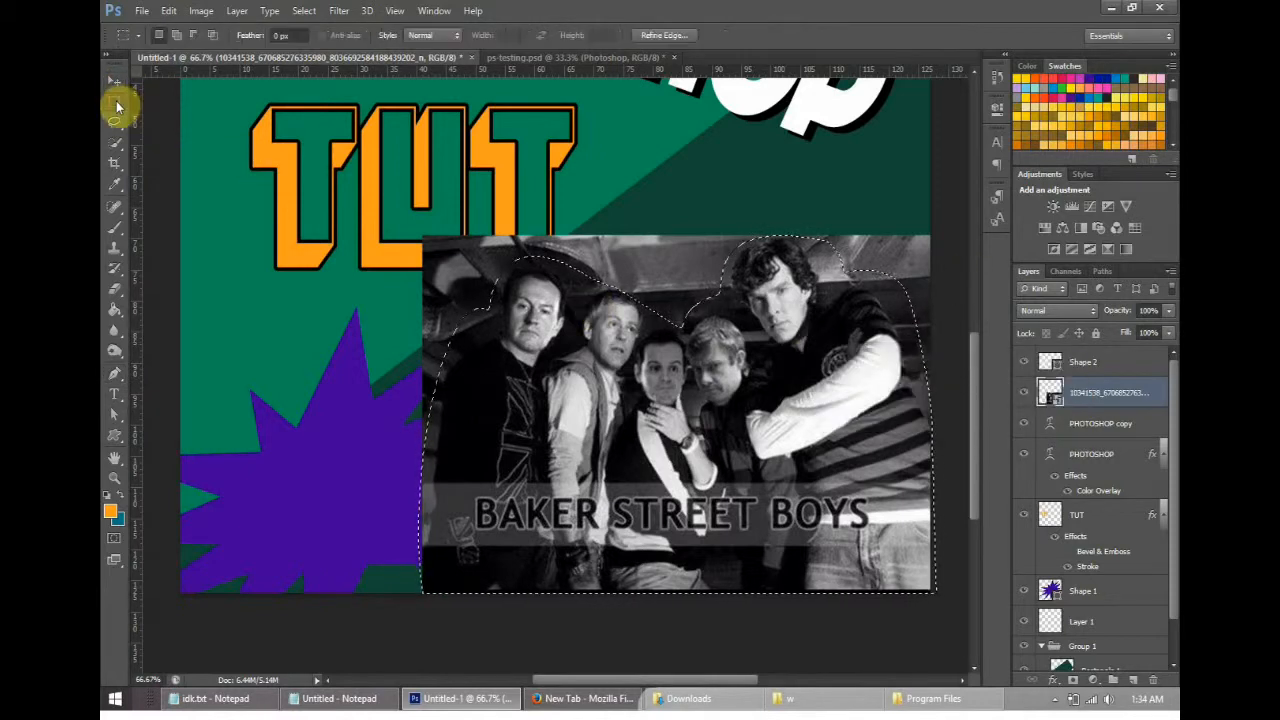
pyautogui.rightClick(814, 372)
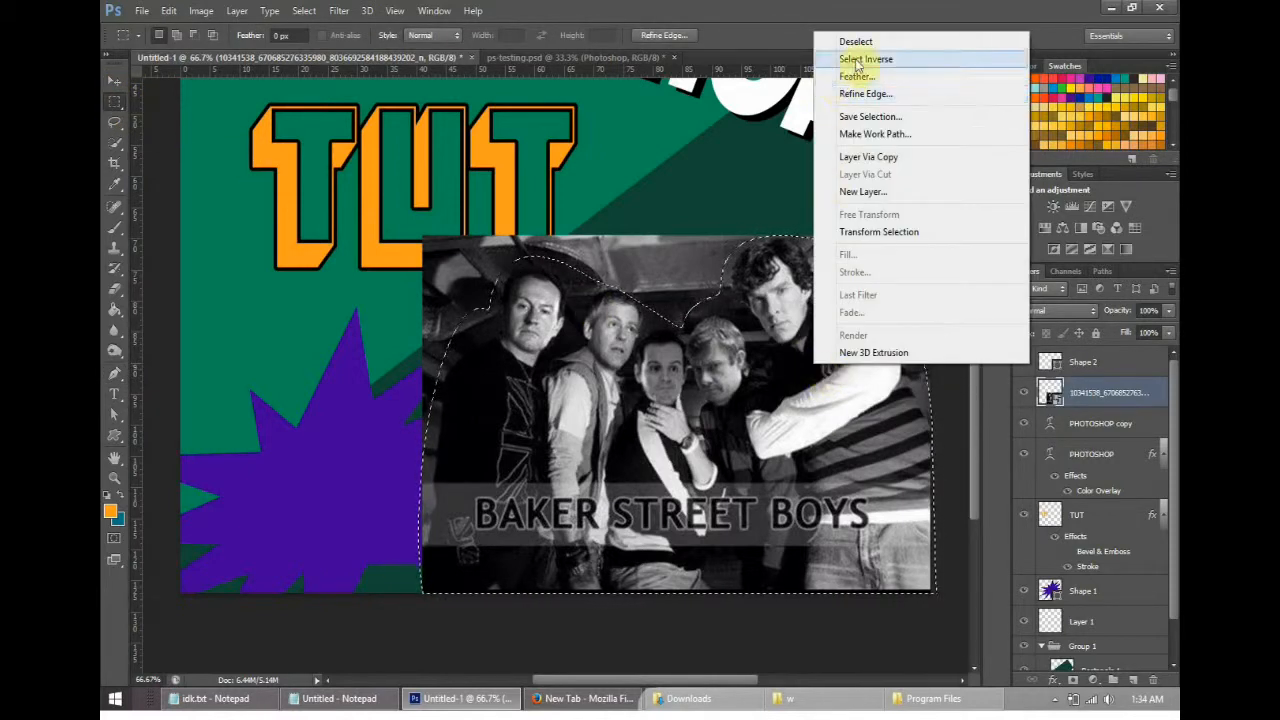
pyautogui.click(880, 158)
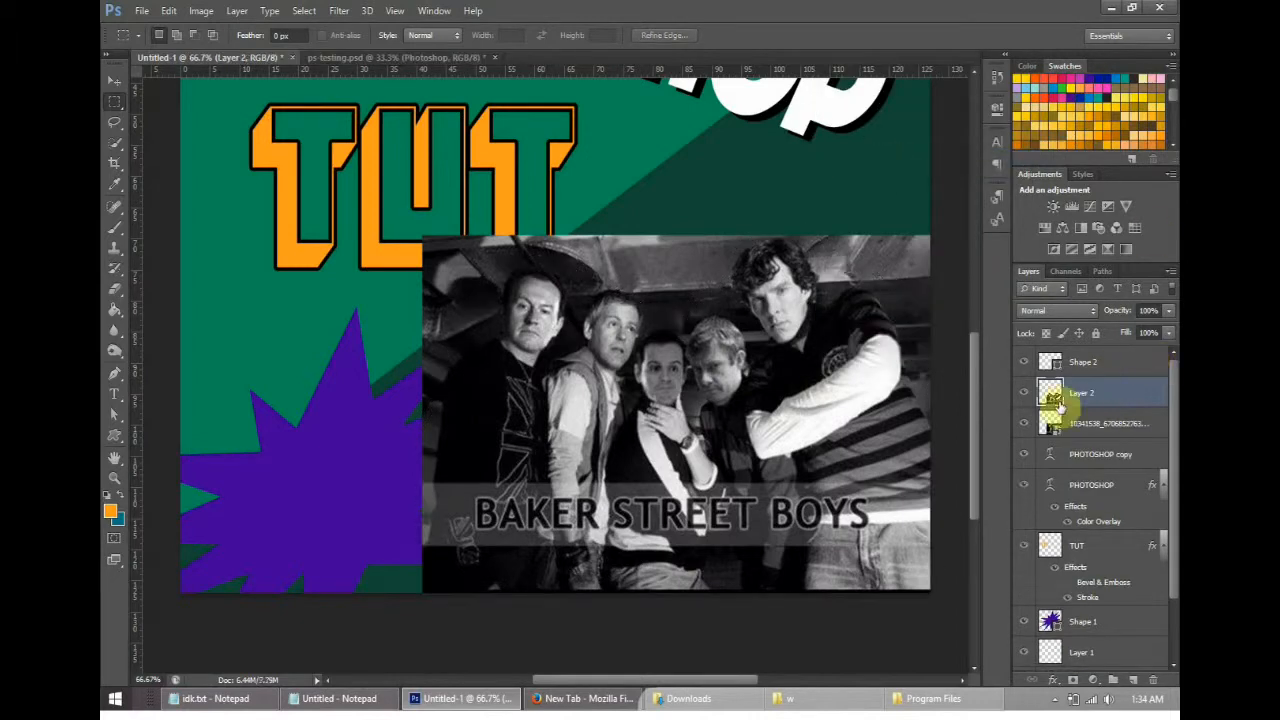
pyautogui.click(1024, 424)
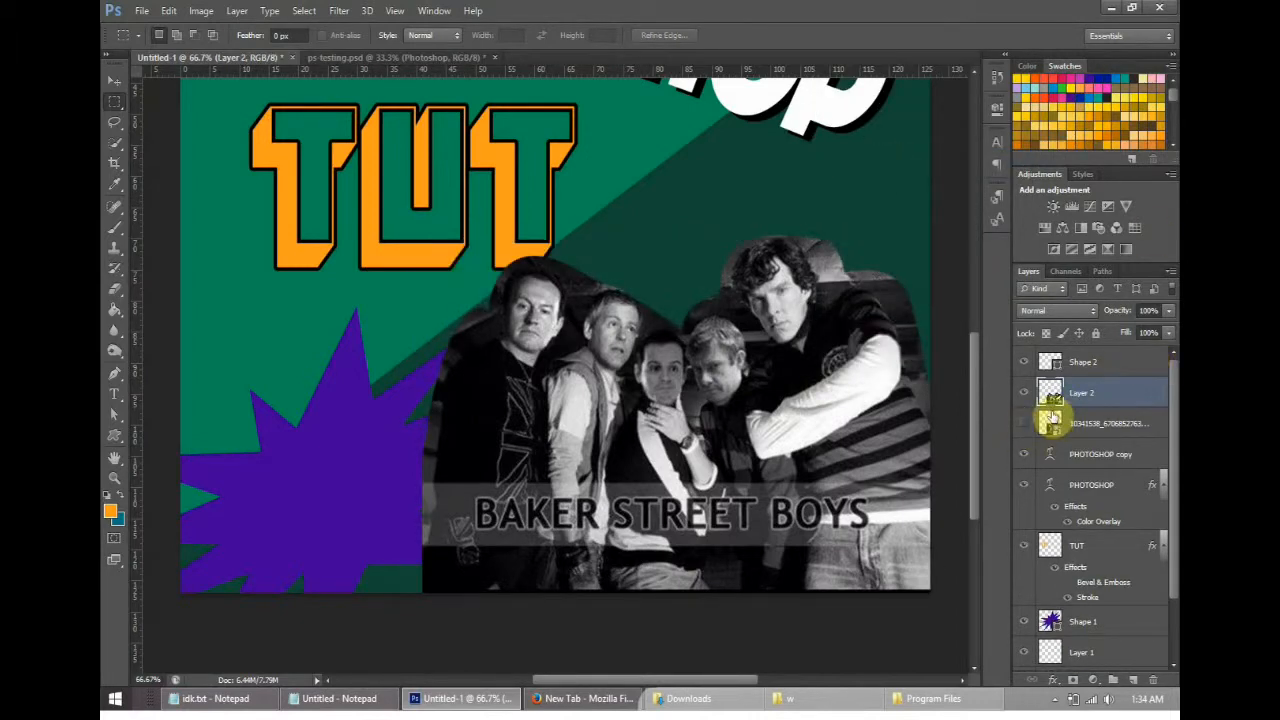
# - Add a wide, semi-transparent black stroke around the outside of the group cutout on Layer 2
pyautogui.rightClick(1088, 392)
pyautogui.click(925, 100)
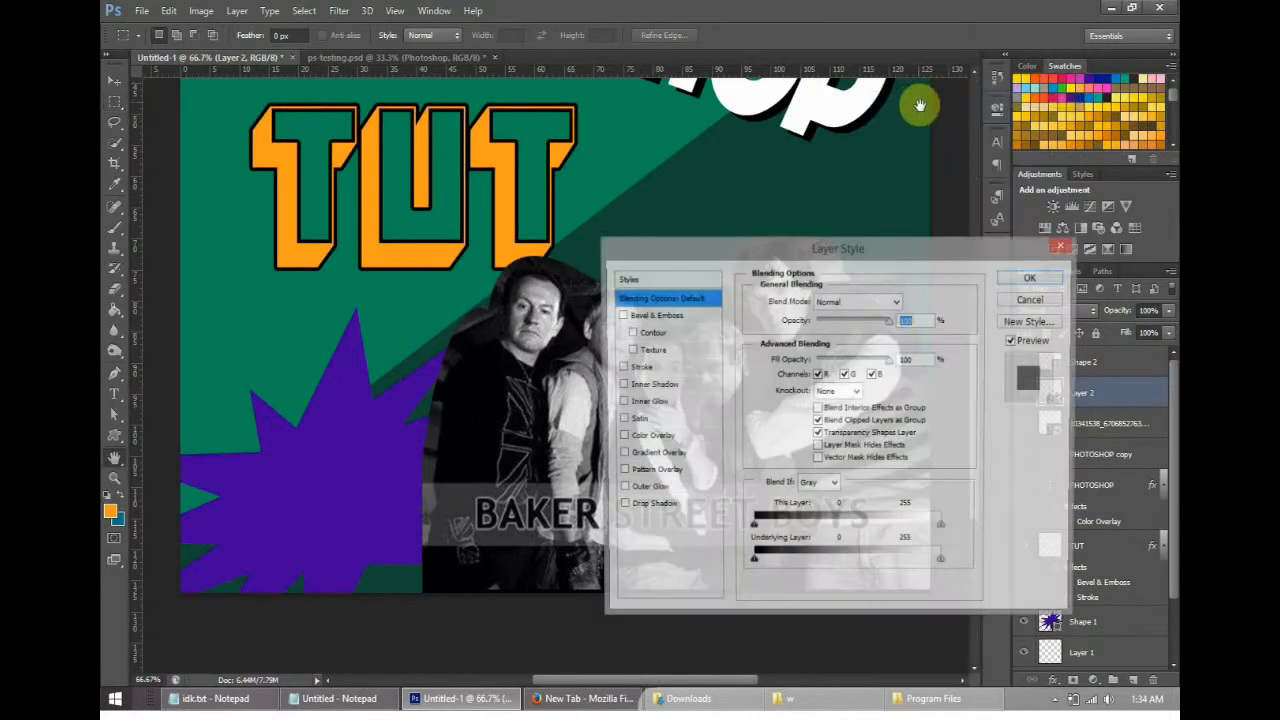
pyautogui.click(638, 367)
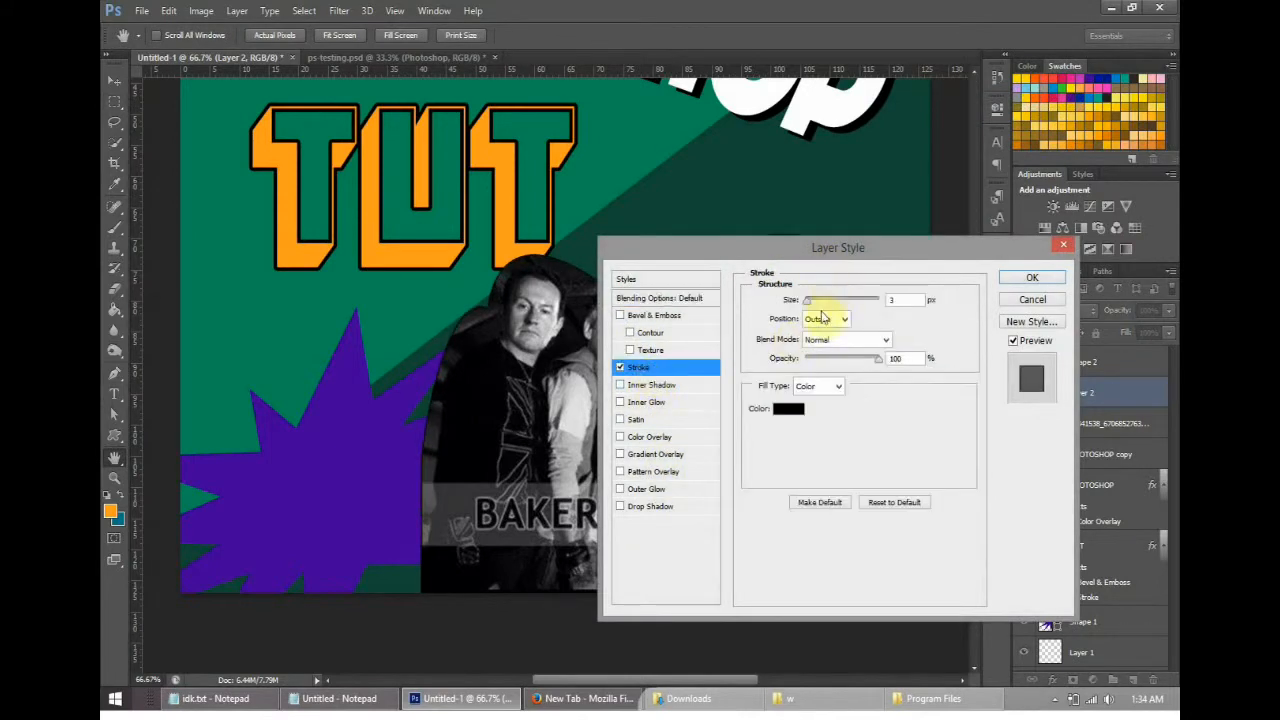
pyautogui.moveTo(810, 300); pyautogui.dragTo(837, 303)
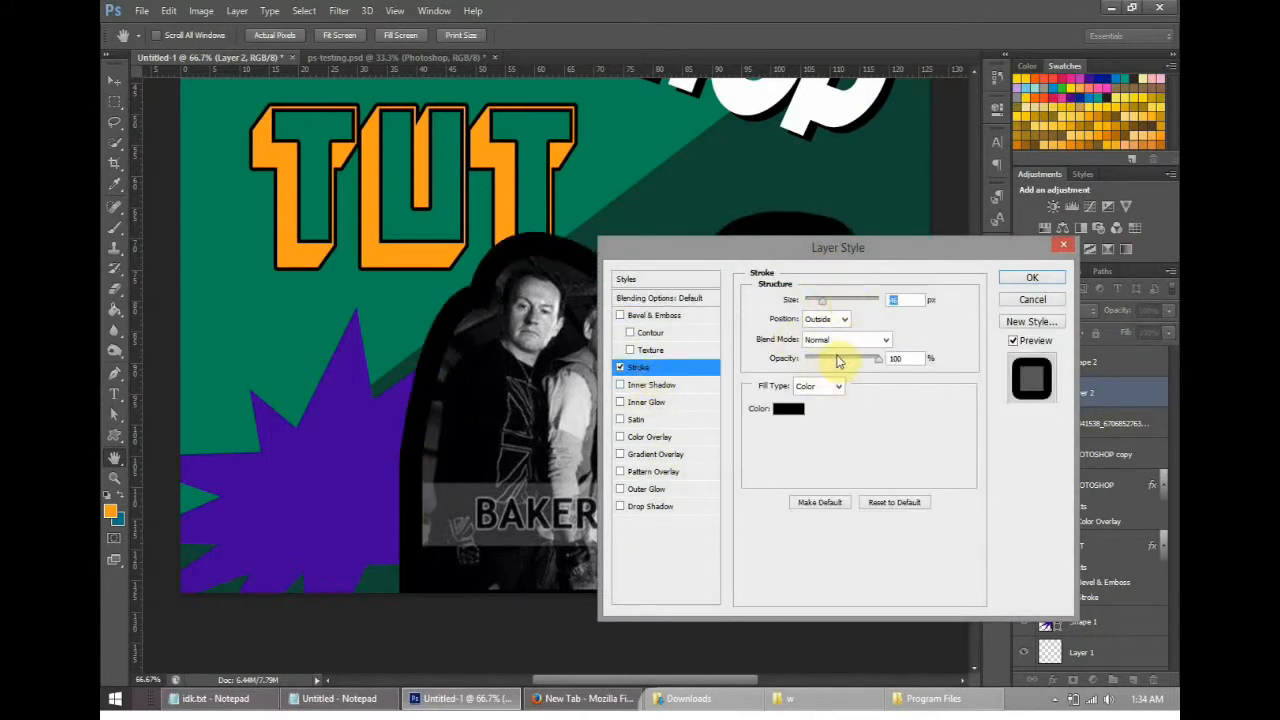
pyautogui.moveTo(838, 360); pyautogui.dragTo(836, 360)
pyautogui.click(1003, 279)
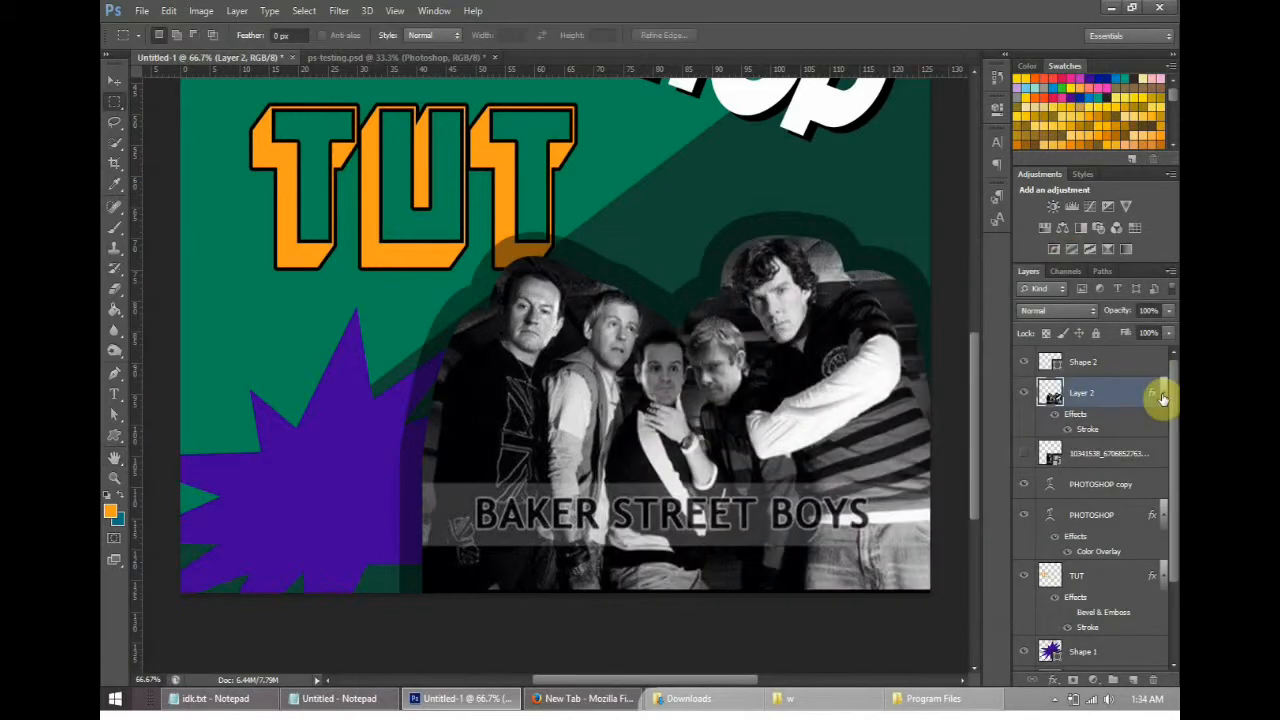
# - Move the TUT layer to the top of the layer stack, in front of the group cutout
pyautogui.click(1134, 486)
pyautogui.moveTo(1108, 571); pyautogui.dragTo(1057, 556)
pyautogui.hotkey('ctrl', ']')
pyautogui.hotkey('ctrl', ']')
pyautogui.hotkey('ctrl', ']')
pyautogui.hotkey('ctrl', ']')
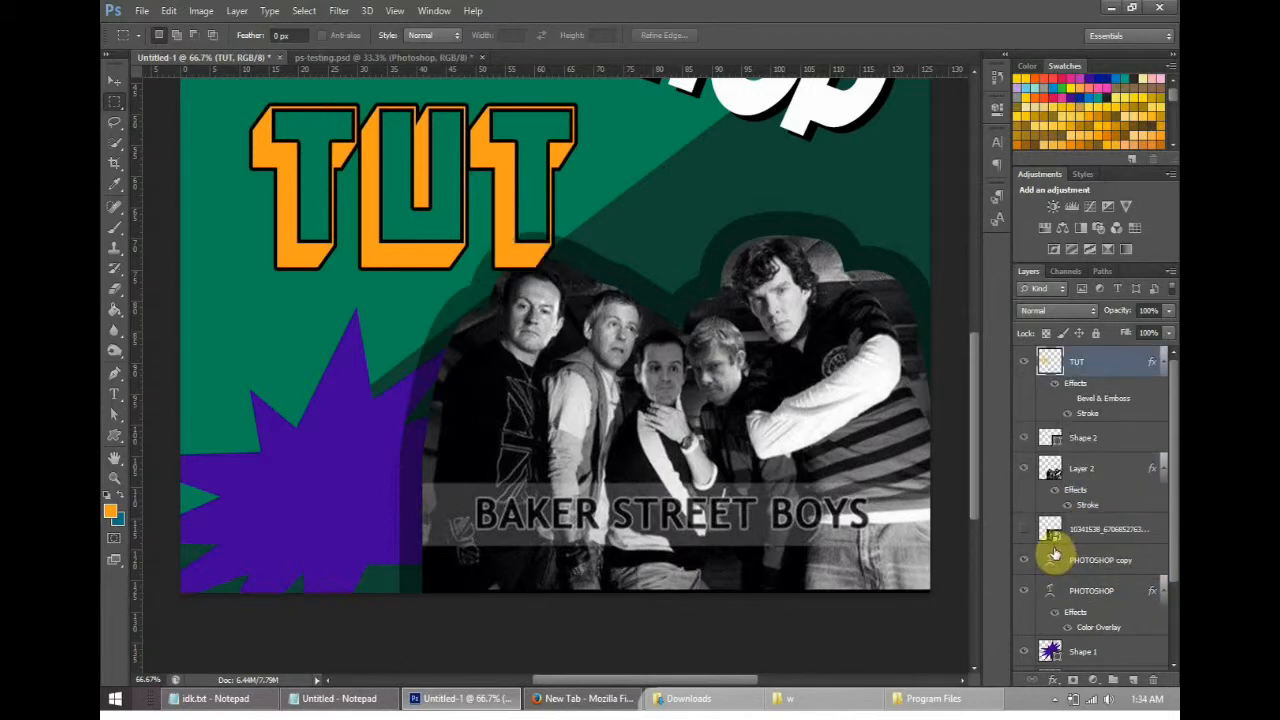
# - Compare the whole design with ps-testing.psd, and select the group cutout on Layer 2 in Untitled-1
pyautogui.moveTo(972, 470); pyautogui.dragTo(967, 415)
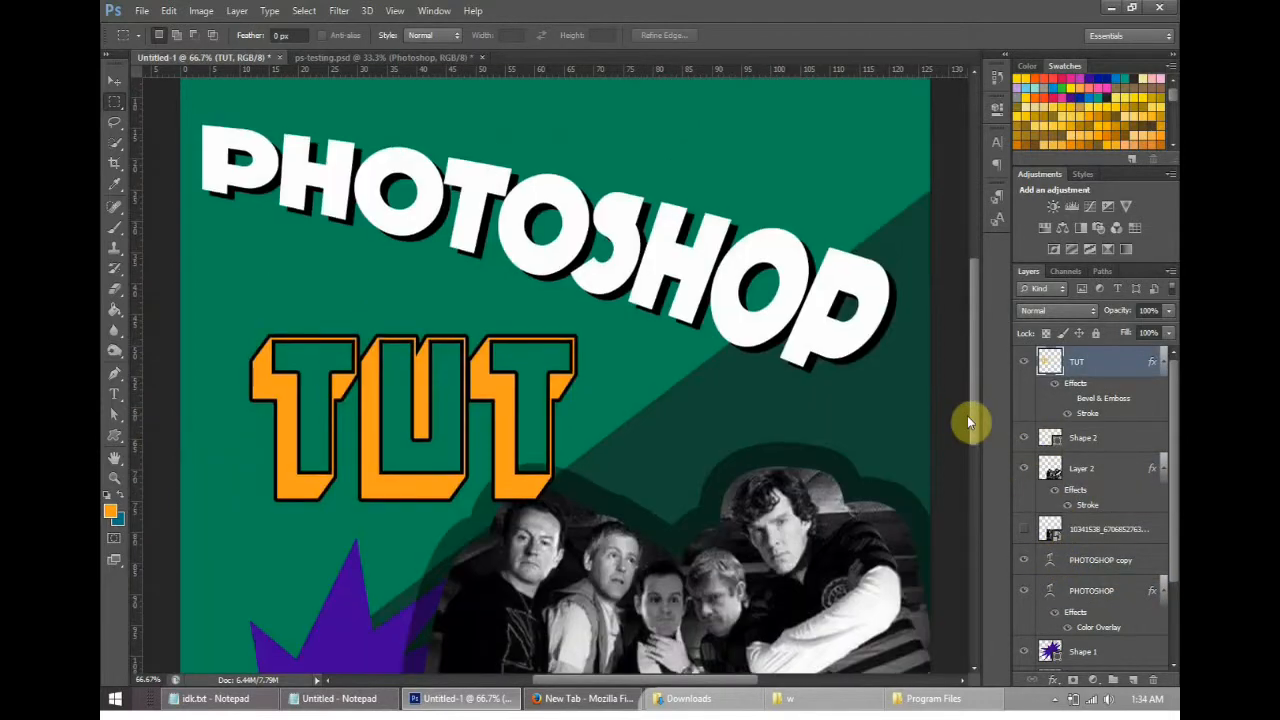
pyautogui.hotkey('ctrl', '-')
pyautogui.hotkey('ctrl', '-')
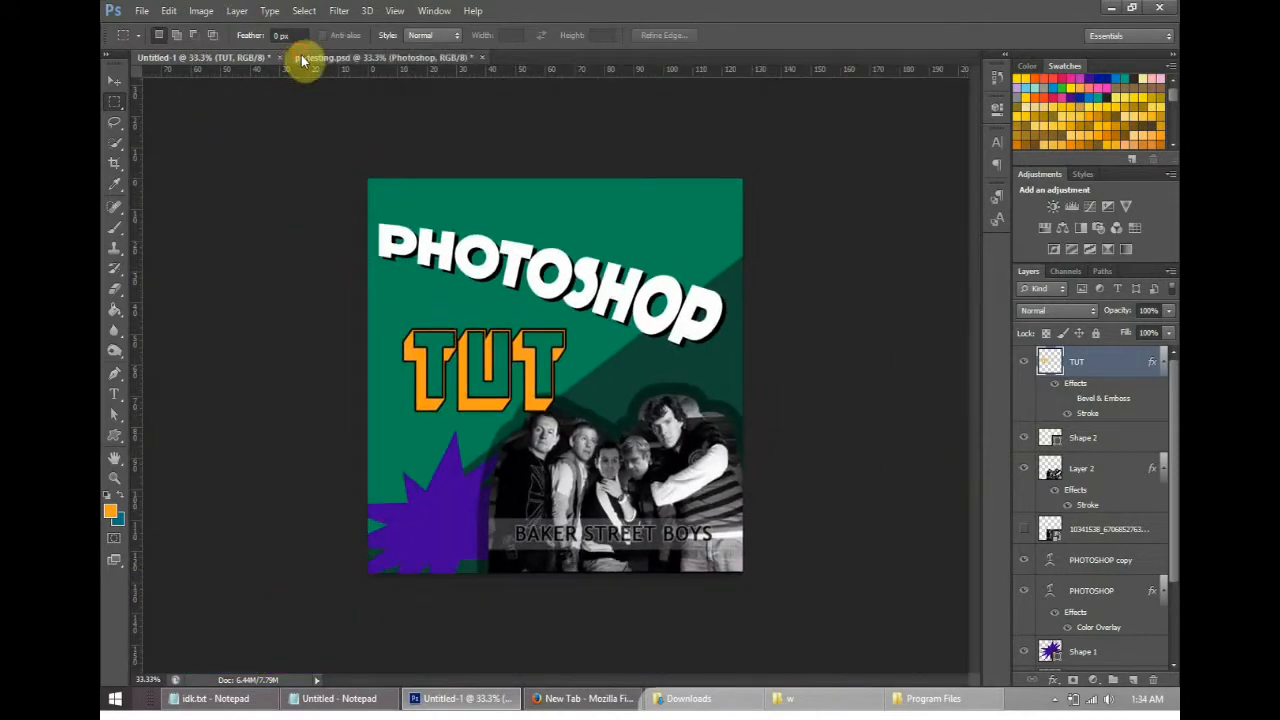
pyautogui.click(306, 57)
pyautogui.click(216, 60)
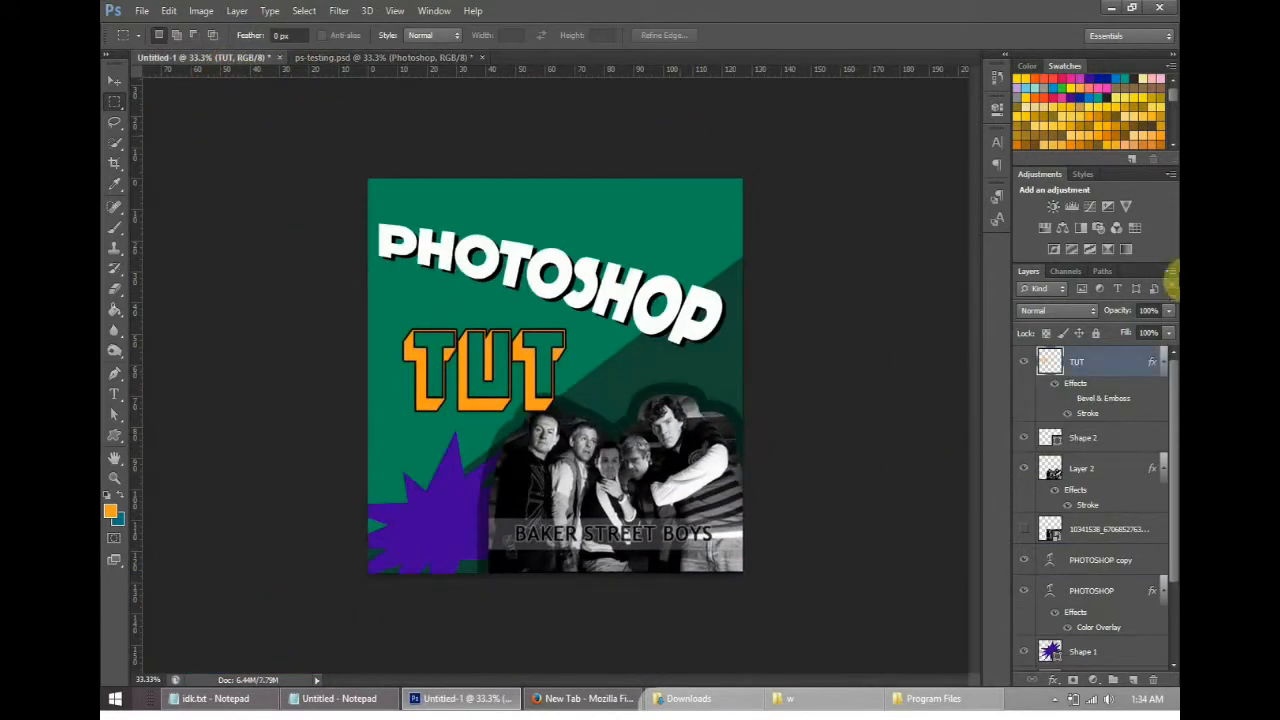
pyautogui.click(1086, 471)
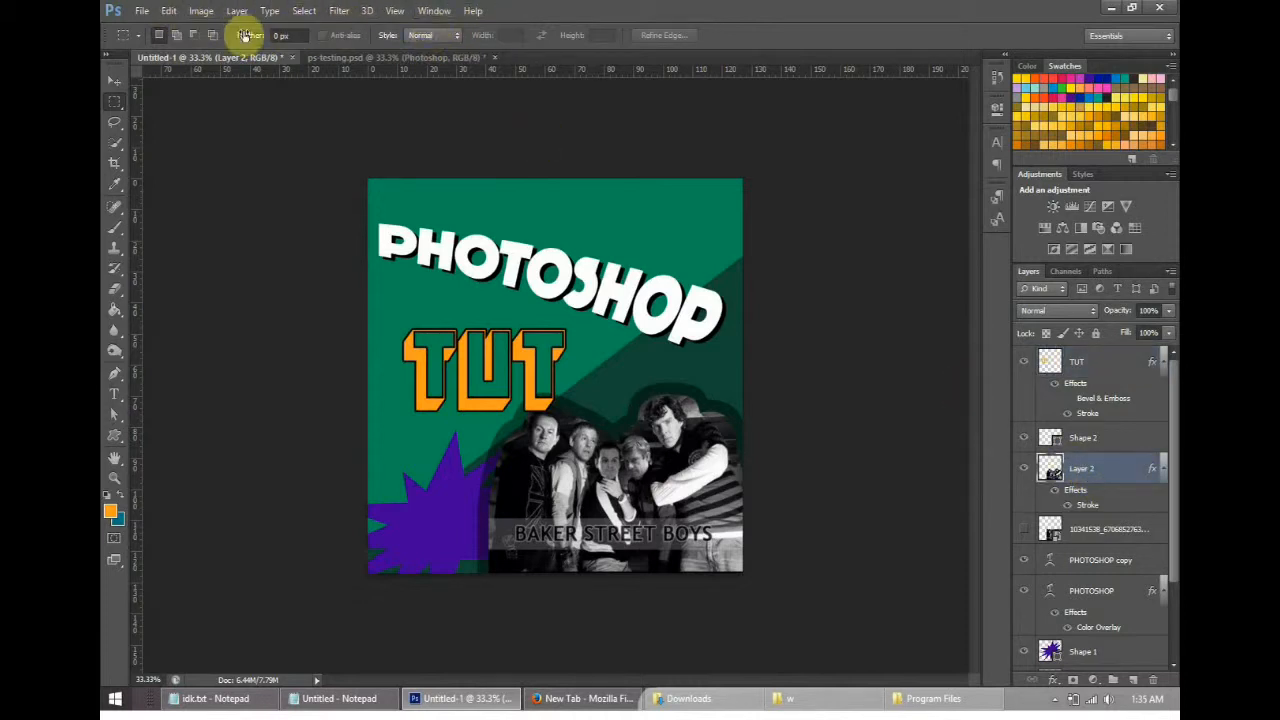
# - Try converting the document to Grayscale with smart objects rasterized and colour information discarded, and undo the mode change
pyautogui.click(175, 12)
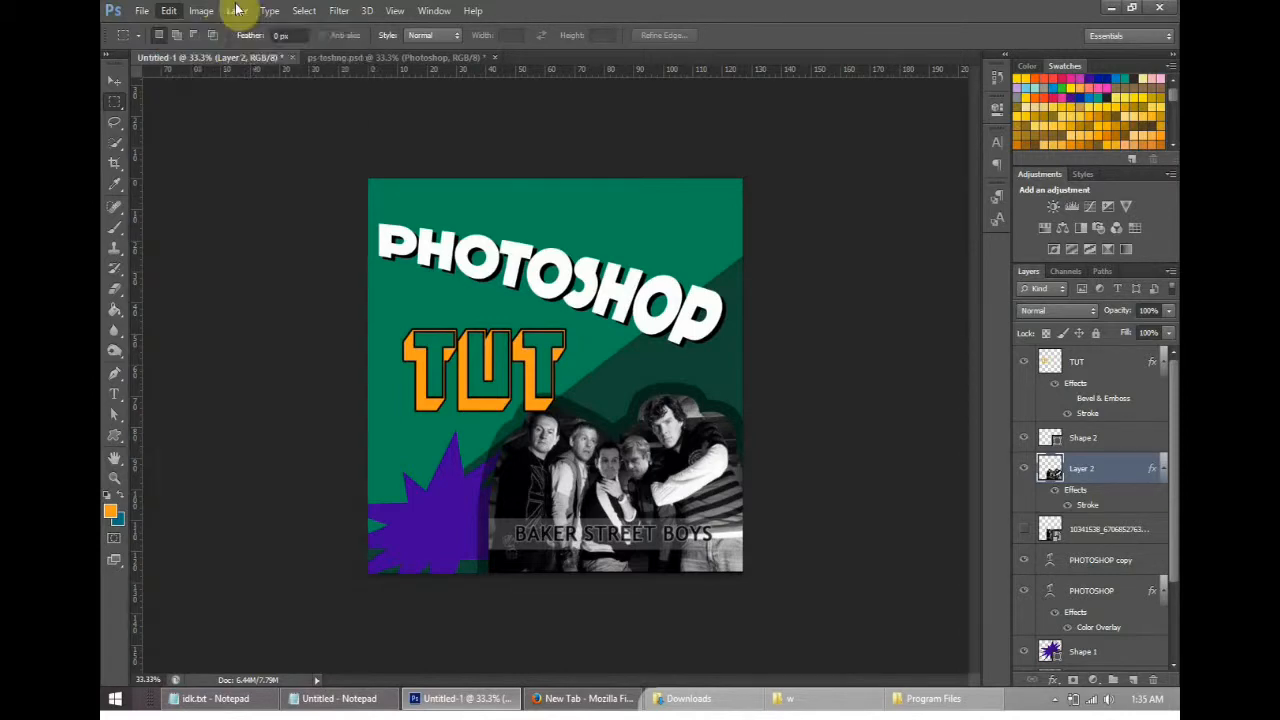
pyautogui.moveTo(204, 12)
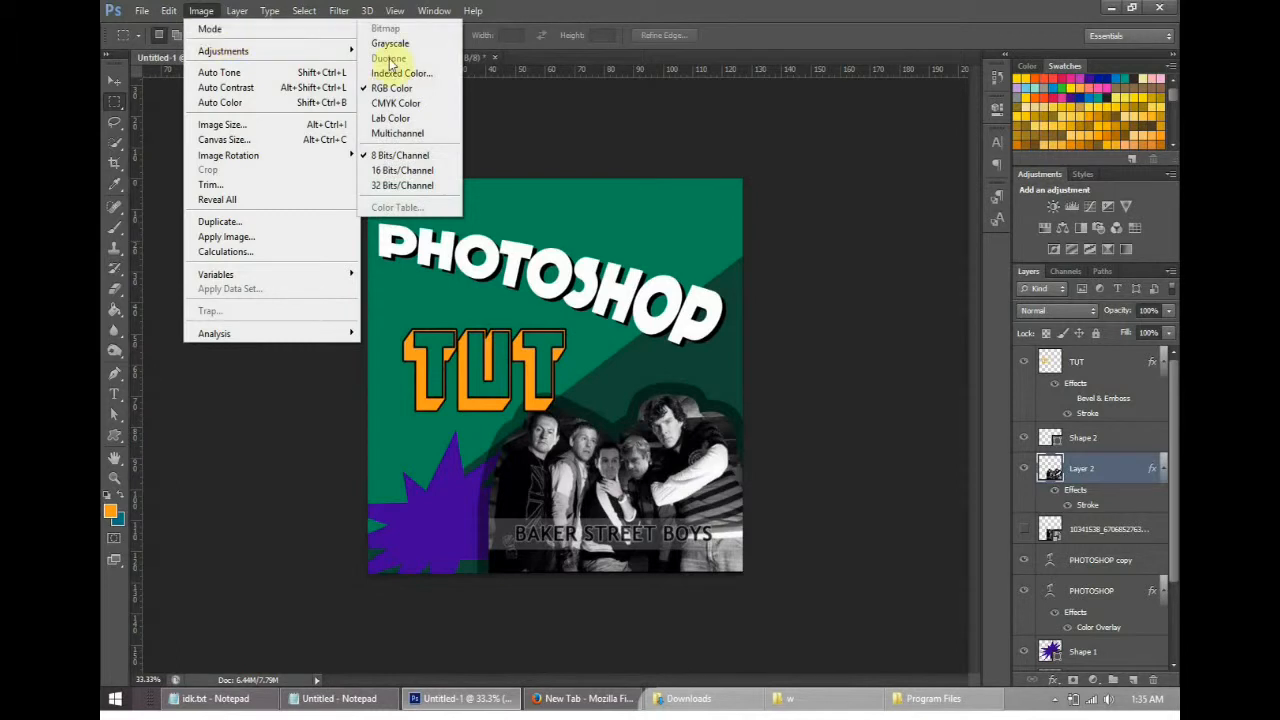
pyautogui.click(422, 43)
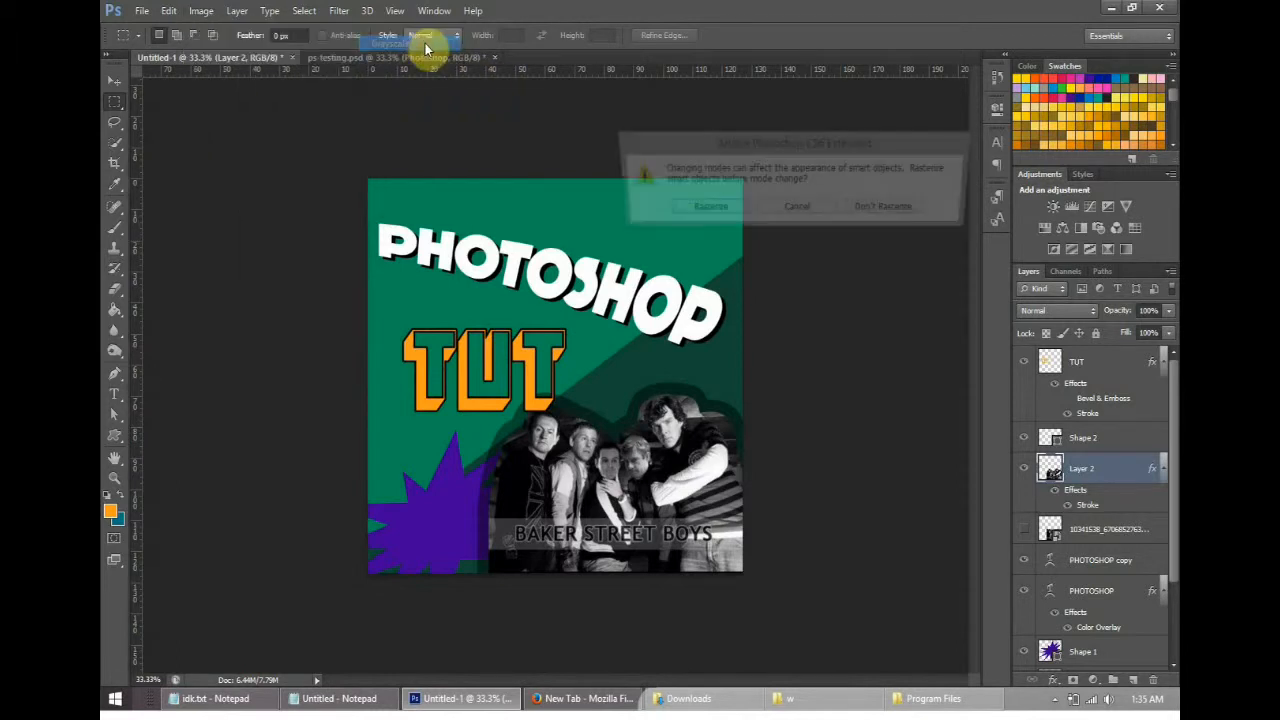
pyautogui.click(730, 212)
pyautogui.click(735, 210)
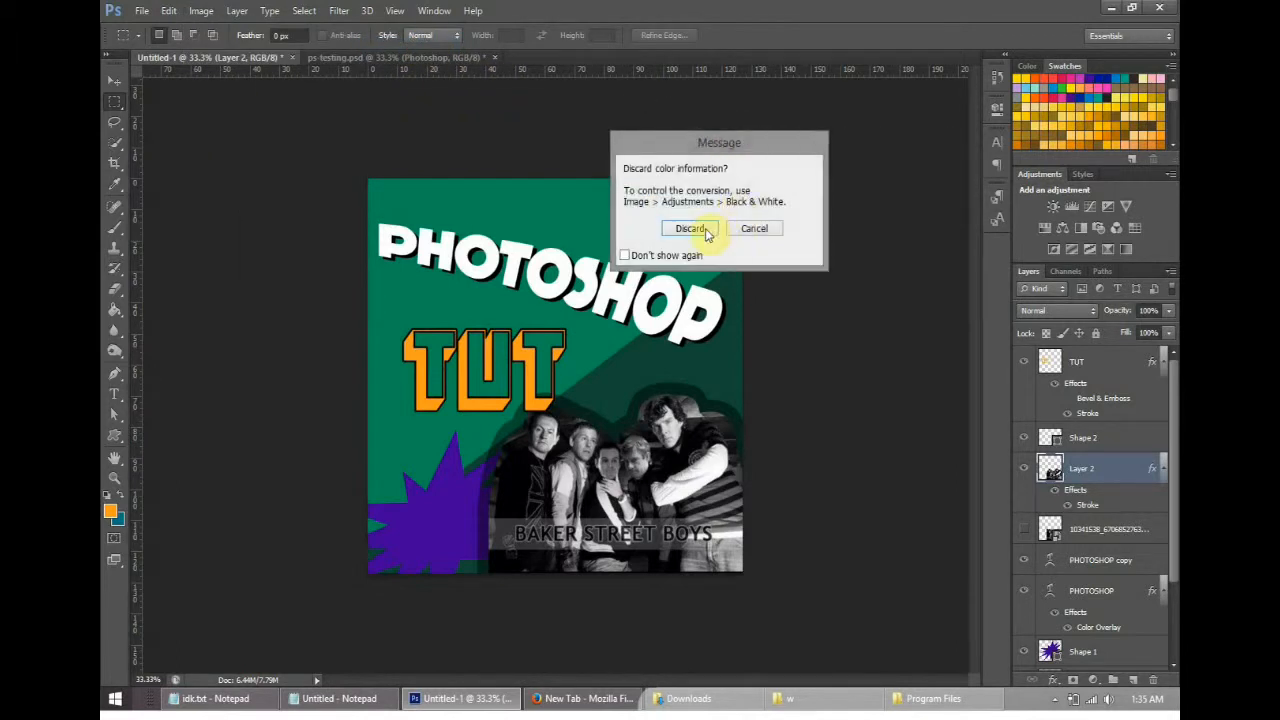
pyautogui.click(705, 228)
pyautogui.click(169, 10)
pyautogui.click(195, 29)
# - Raise the group cutout's contrast with an S-shaped RGB Curves adjustment, lowering the shadow point to input 87, output 53
pyautogui.click(203, 11)
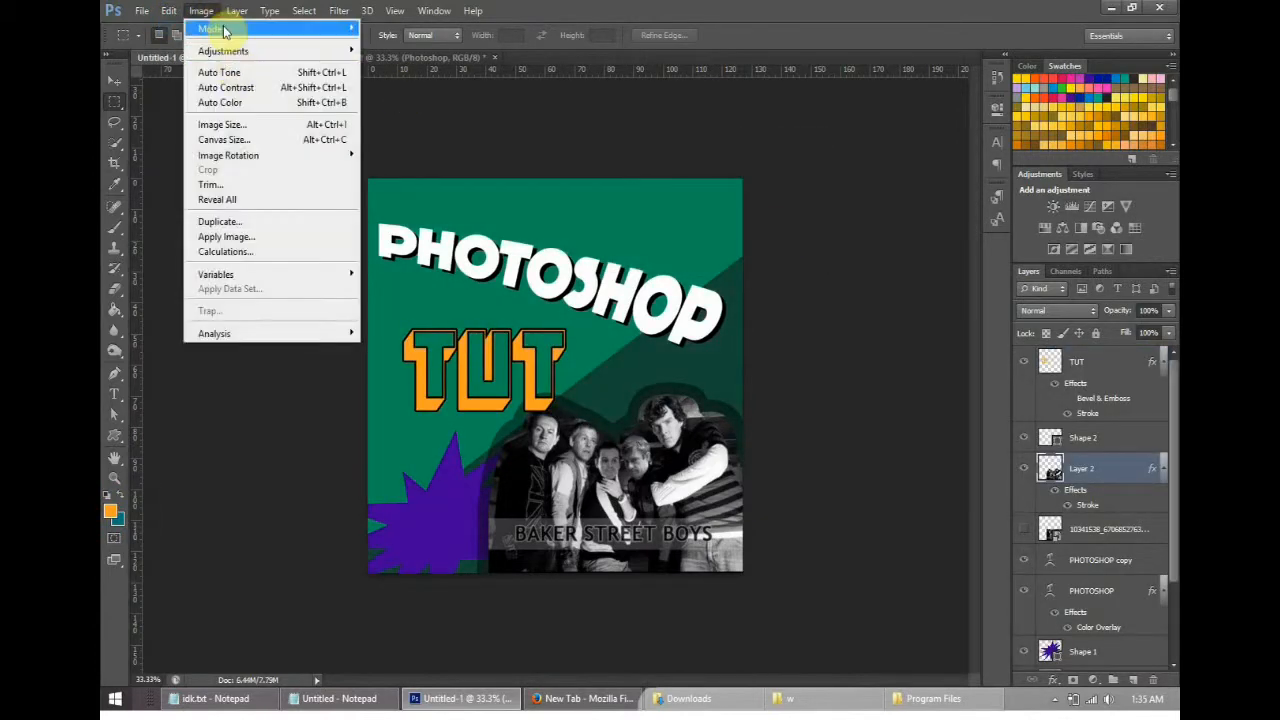
pyautogui.moveTo(228, 50)
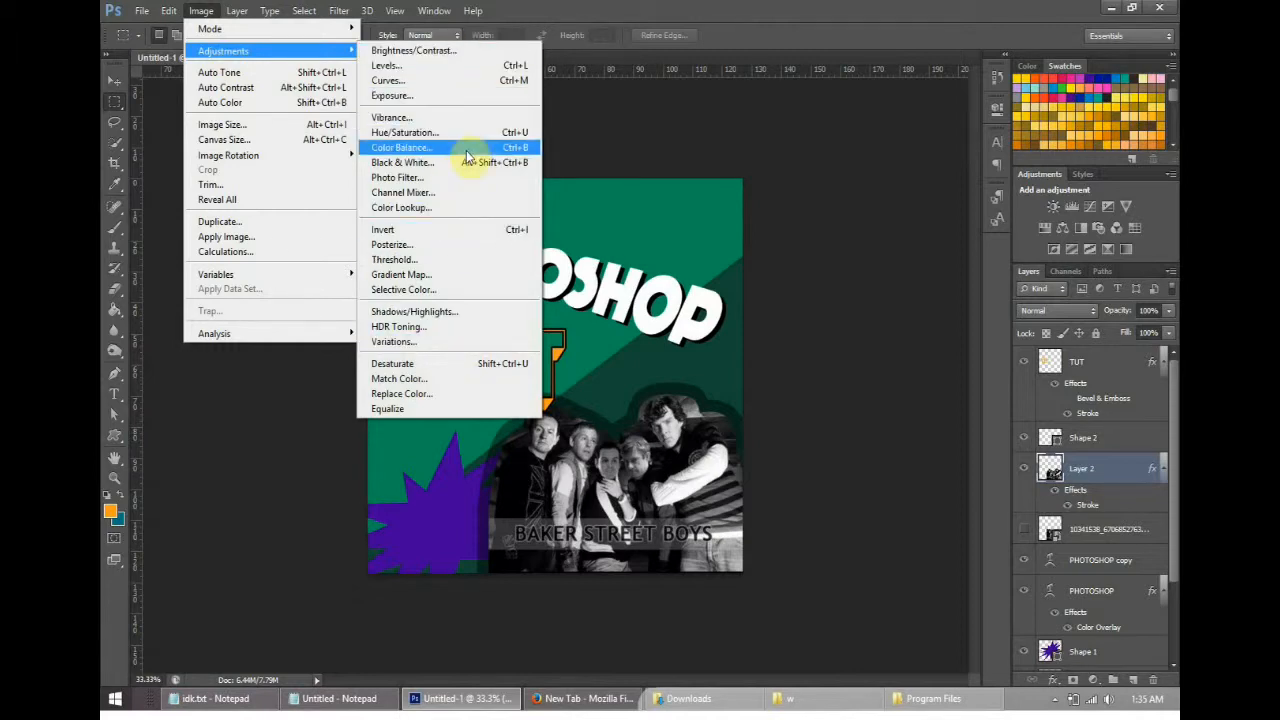
pyautogui.click(447, 82)
pyautogui.moveTo(685, 73); pyautogui.dragTo(998, 92)
pyautogui.moveTo(868, 358); pyautogui.dragTo(936, 347)
pyautogui.moveTo(960, 298); pyautogui.dragTo(904, 258)
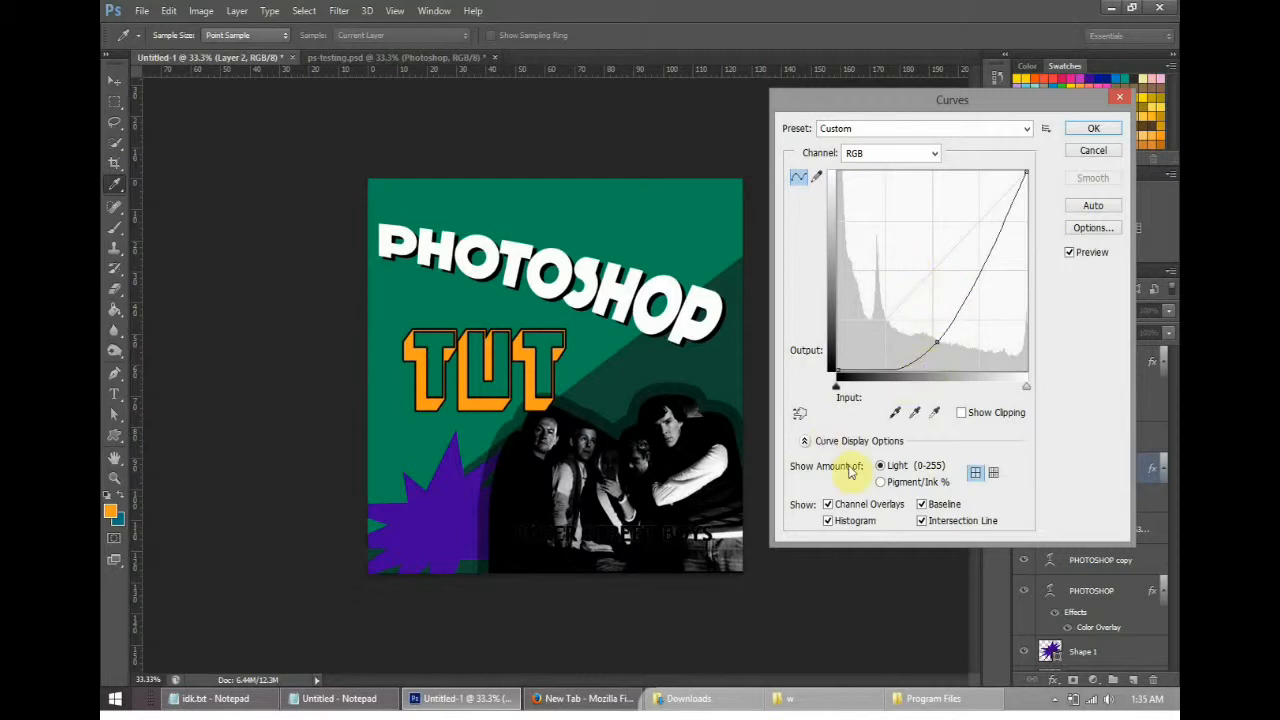
pyautogui.moveTo(918, 359); pyautogui.dragTo(931, 263)
pyautogui.moveTo(892, 317); pyautogui.dragTo(903, 329)
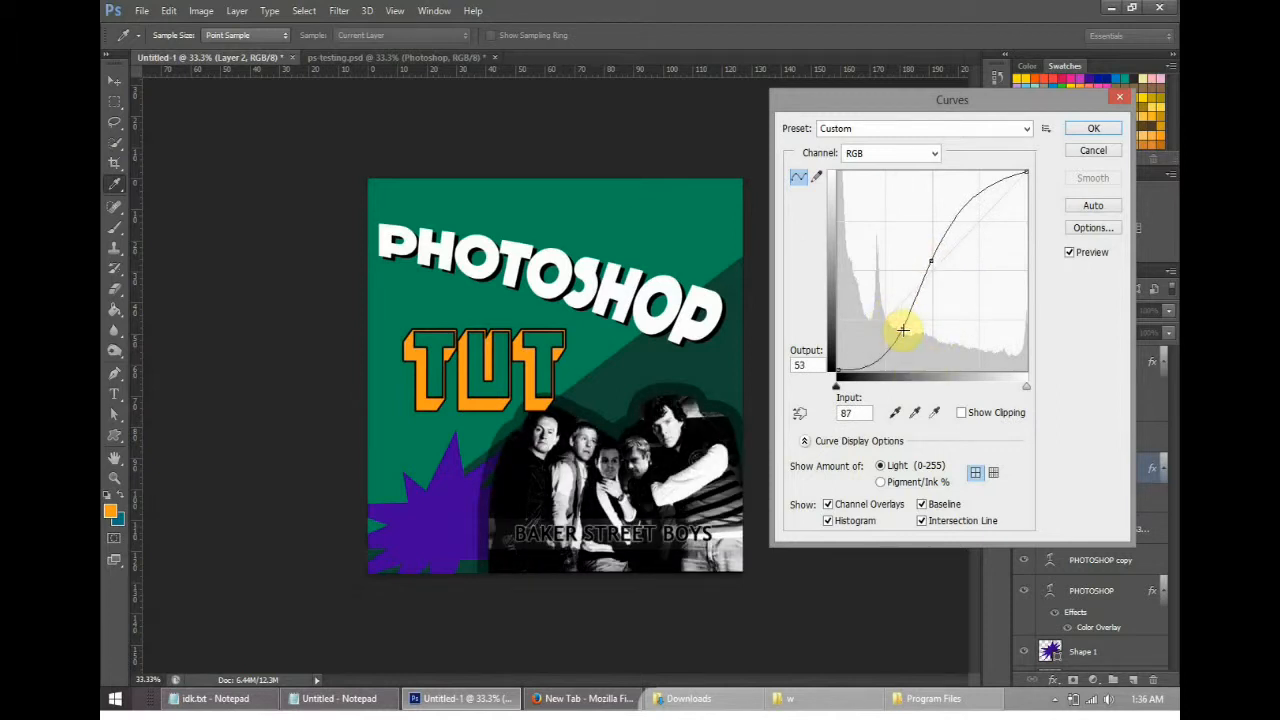
pyautogui.click(1086, 124)
# - Try extending the canvas height to 200 mm, anchored at the top centre, and undo the canvas resize
pyautogui.click(201, 11)
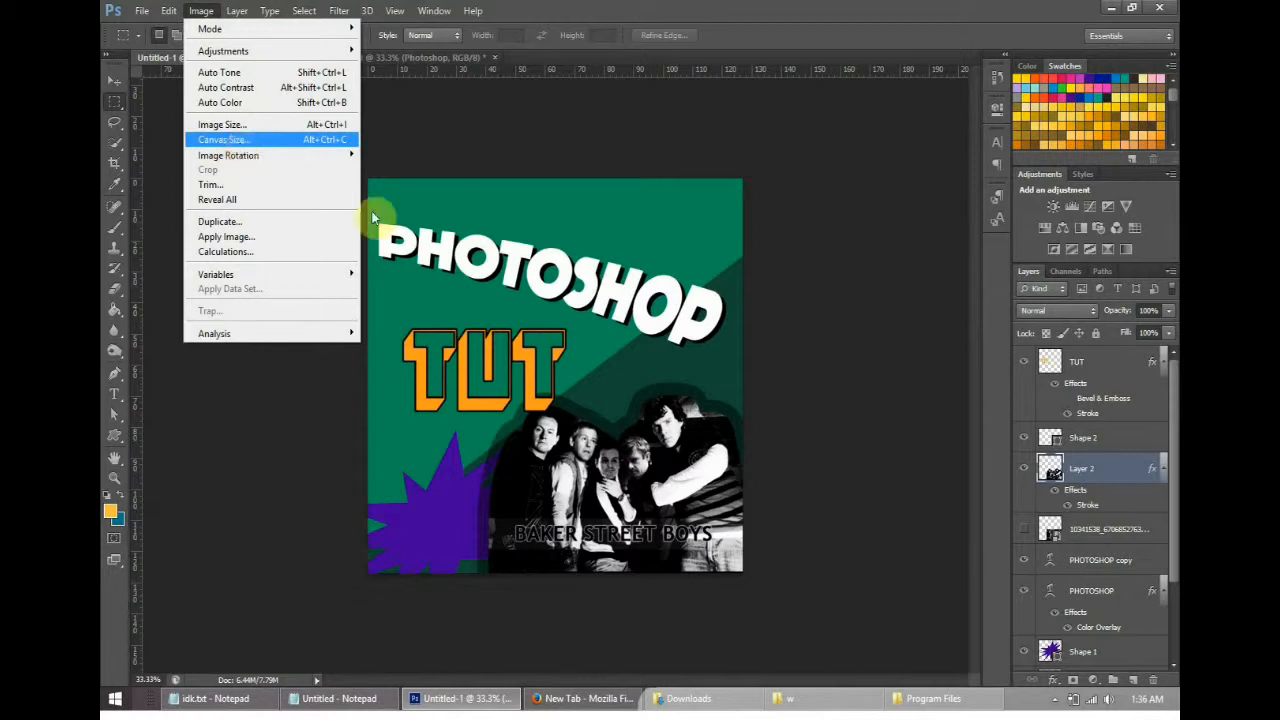
pyautogui.click(201, 12)
pyautogui.click(201, 12)
pyautogui.moveTo(282, 160)
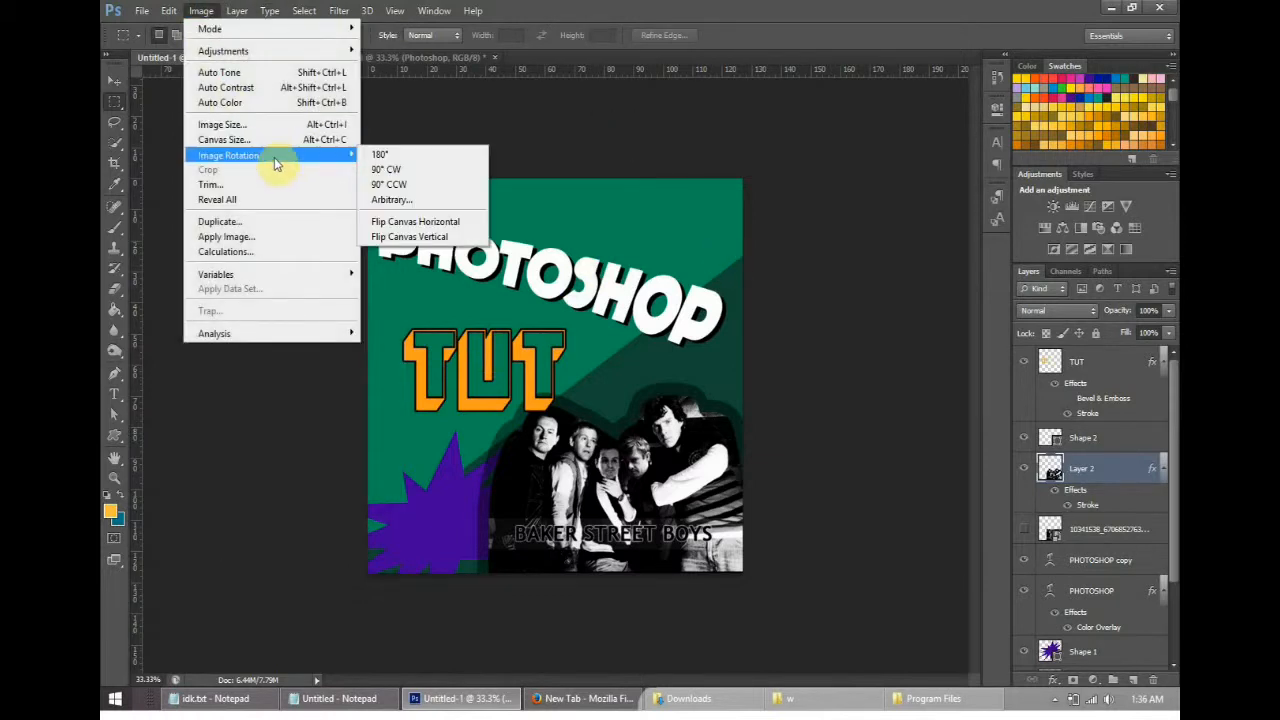
pyautogui.click(261, 140)
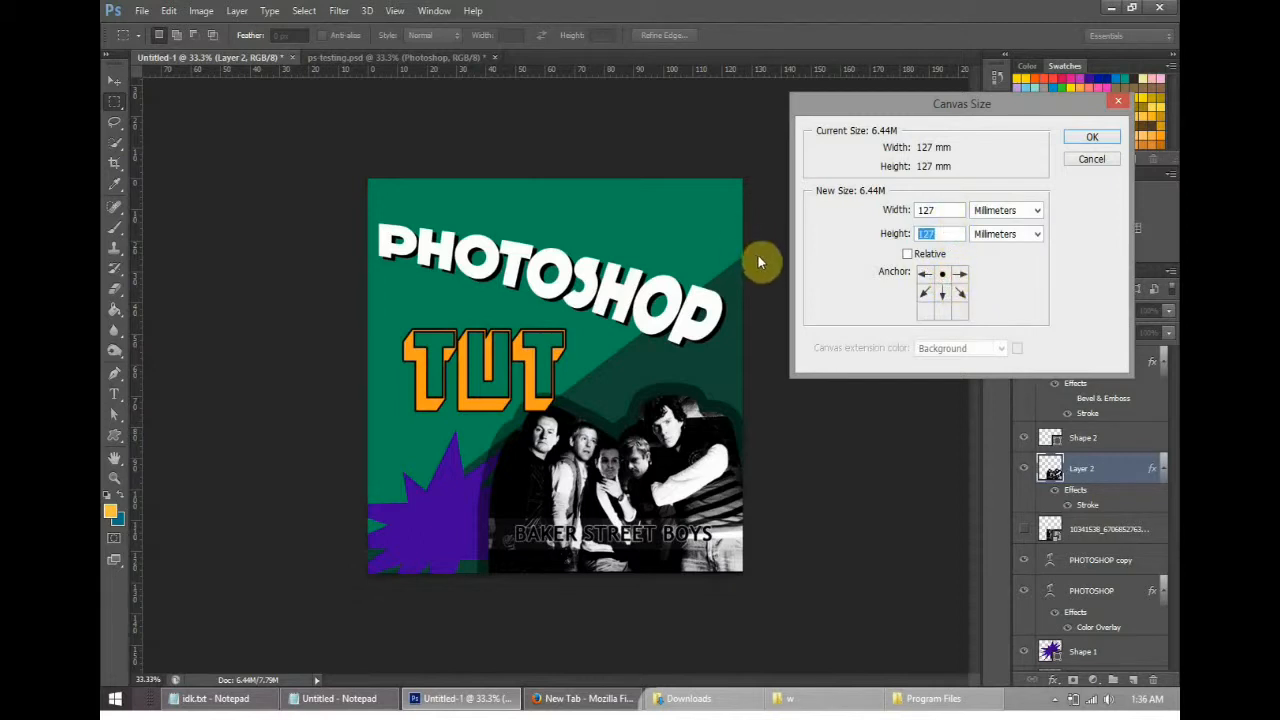
pyautogui.write('200')
pyautogui.click(1113, 142)
pyautogui.scroll(-3, 850, 302)
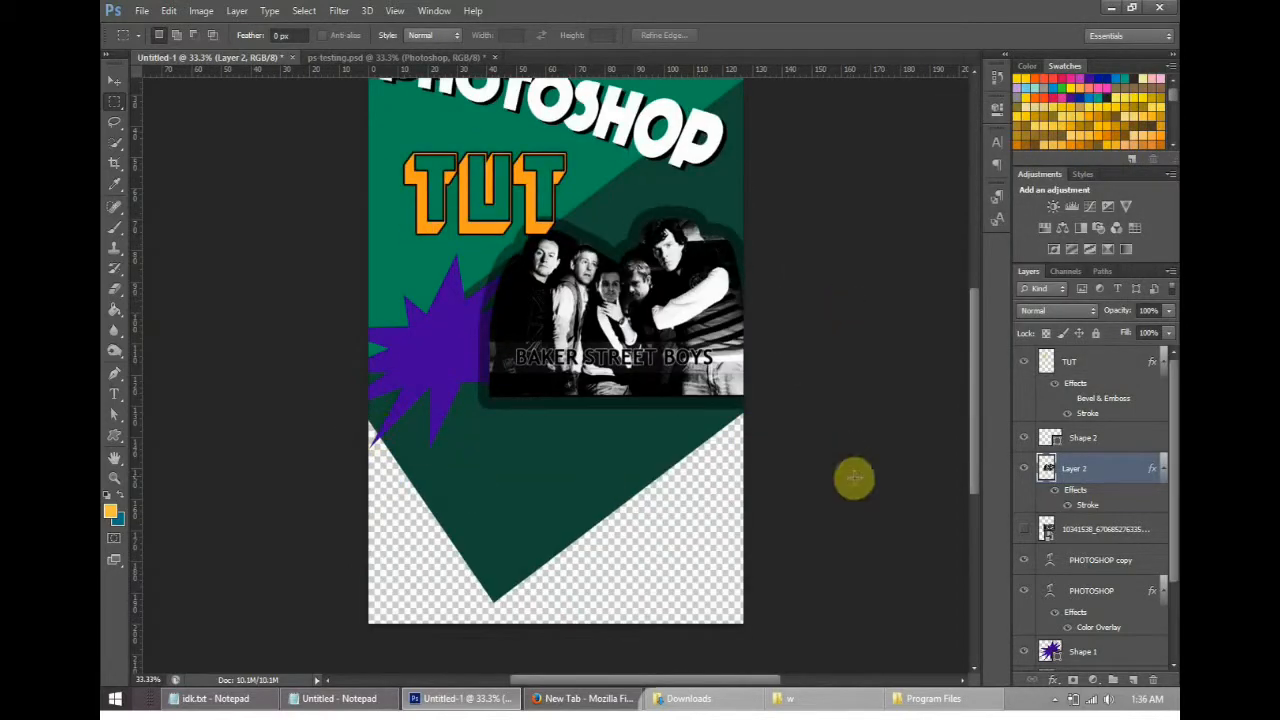
pyautogui.scroll(2, 773, 304)
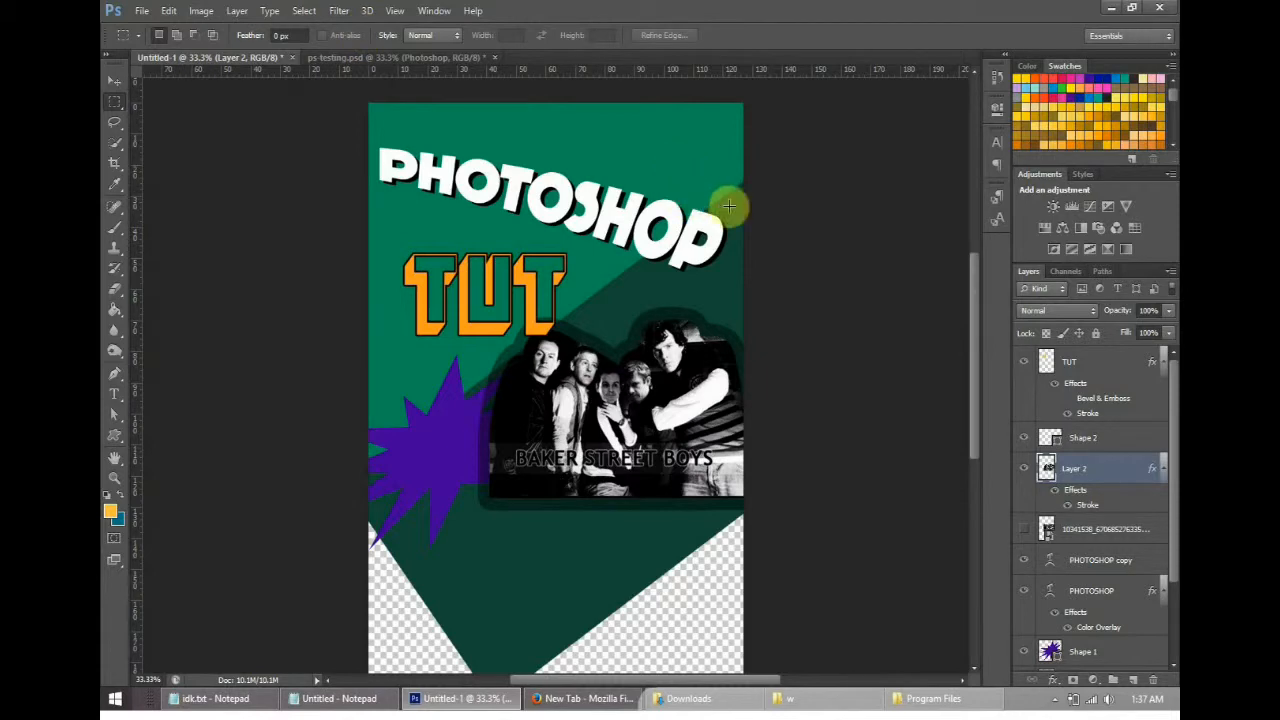
pyautogui.hotkey('ctrl', 'z')
# - Preview the Lens Blur filter on the group cutout and cancel it
pyautogui.click(203, 11)
pyautogui.moveTo(238, 14)
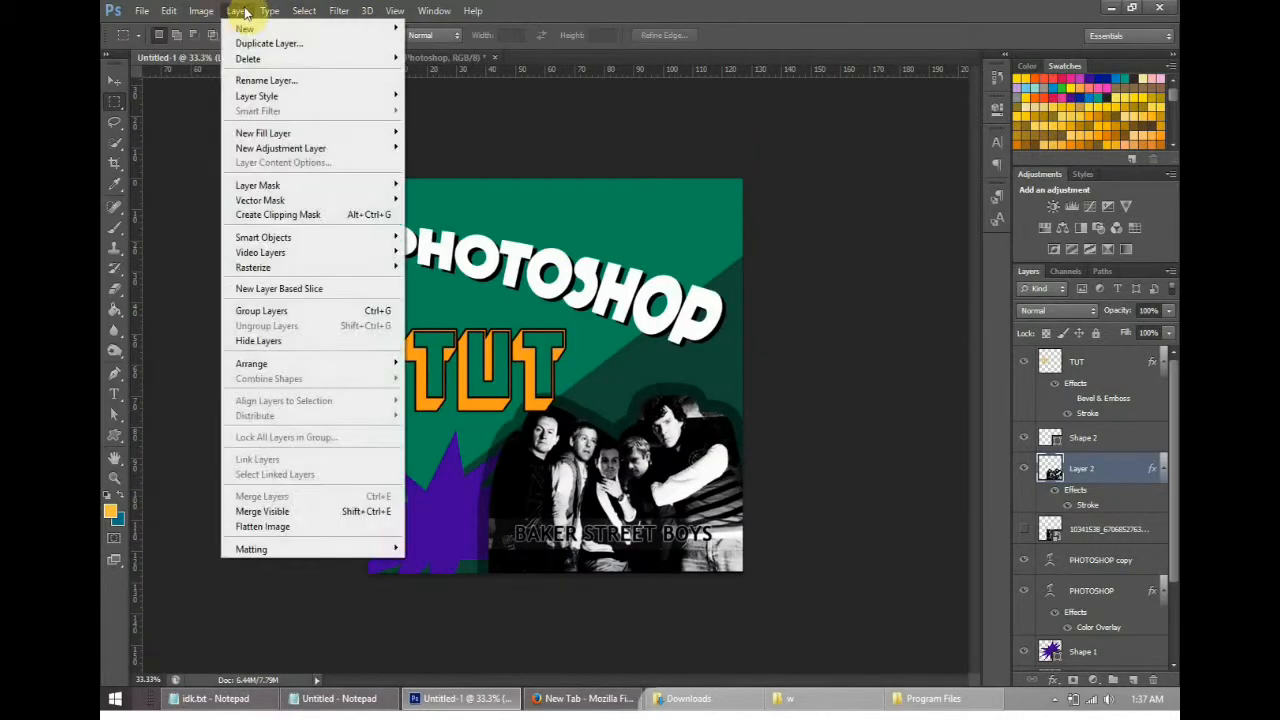
pyautogui.moveTo(300, 12)
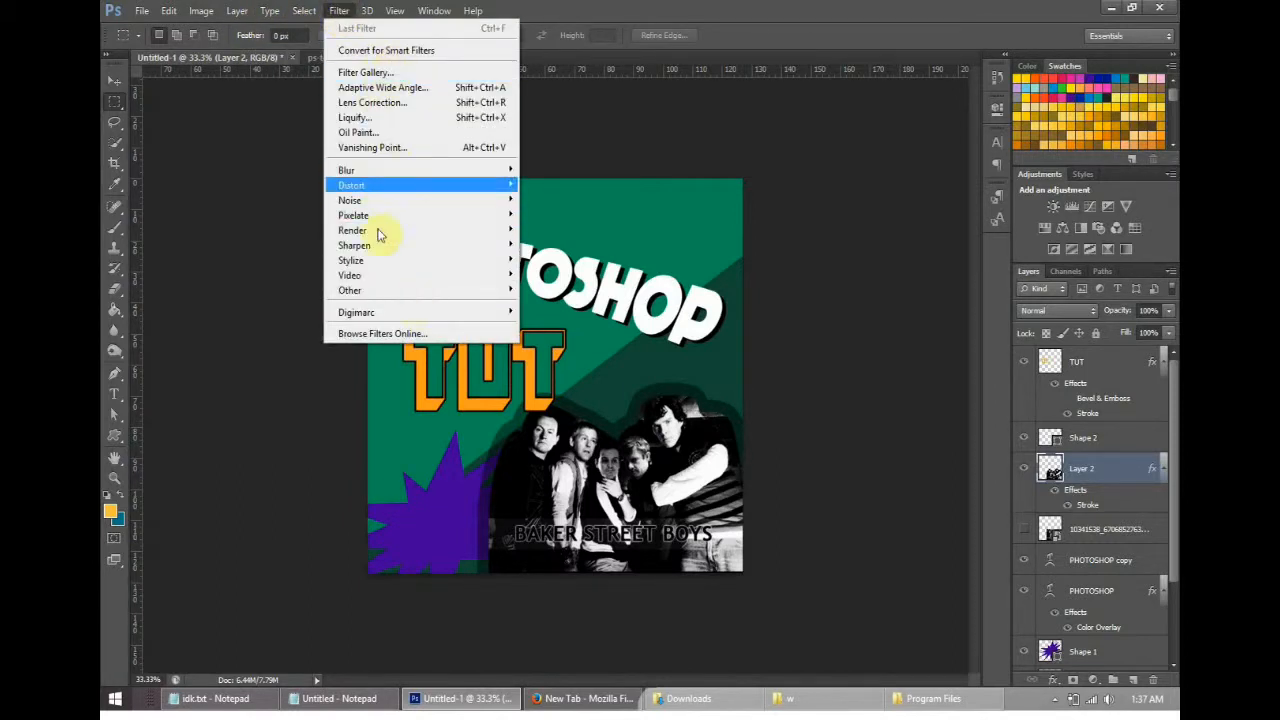
pyautogui.moveTo(378, 174)
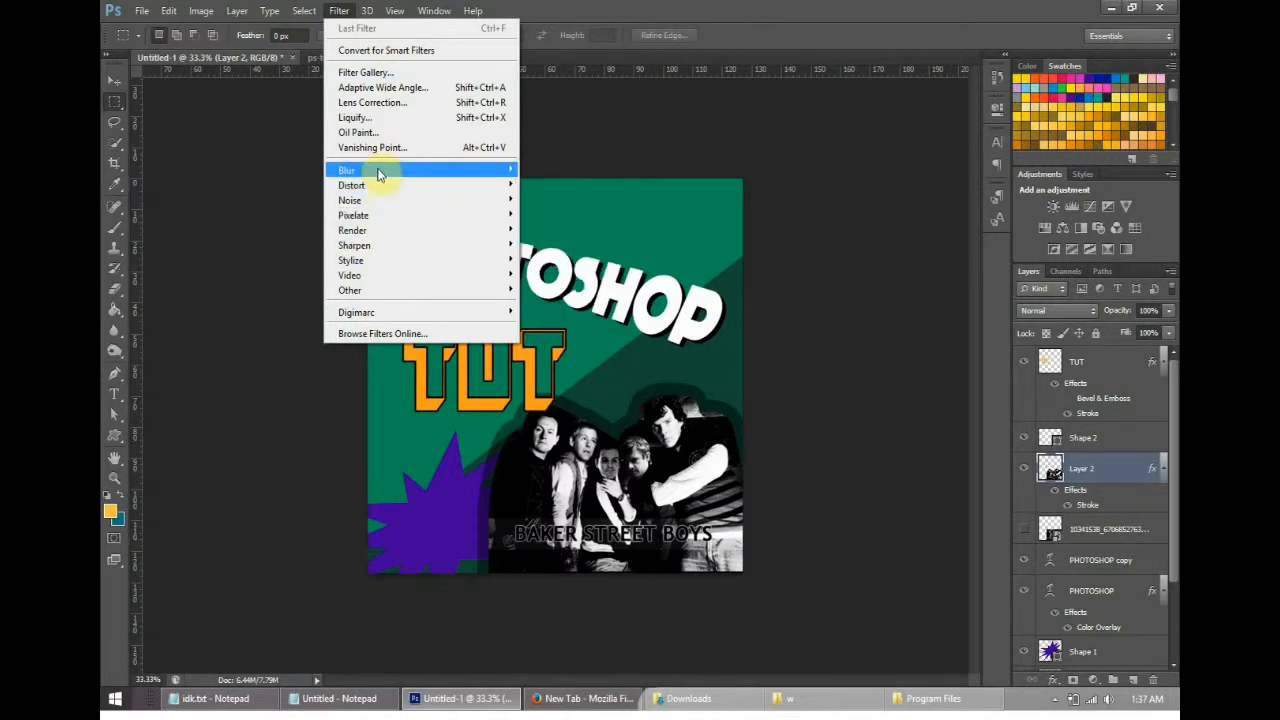
pyautogui.moveTo(385, 216)
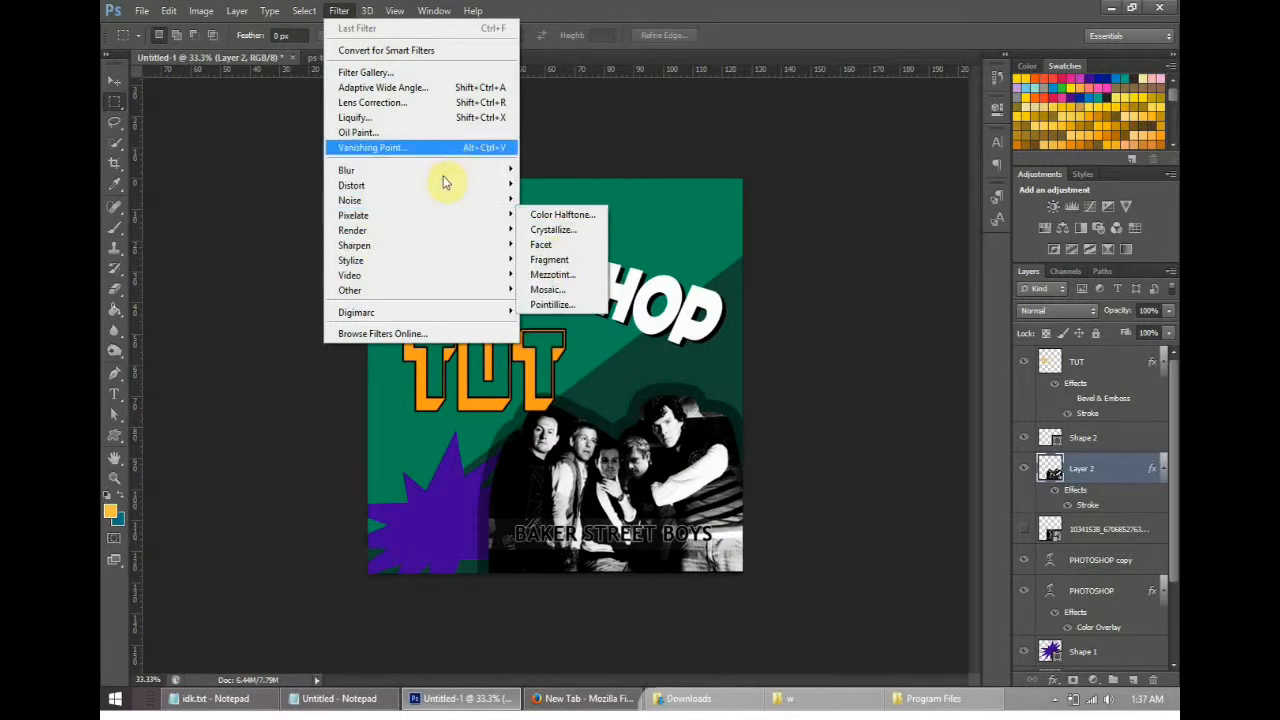
pyautogui.moveTo(480, 170)
pyautogui.click(632, 287)
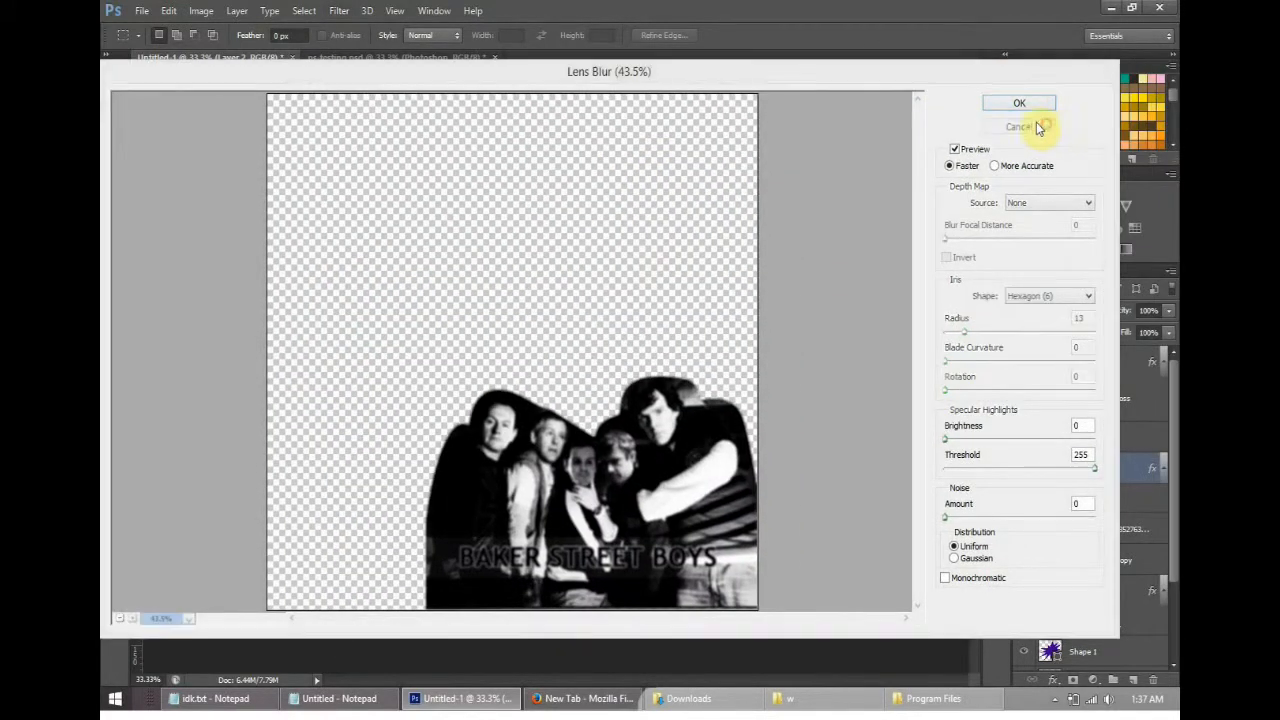
pyautogui.click(1050, 128)
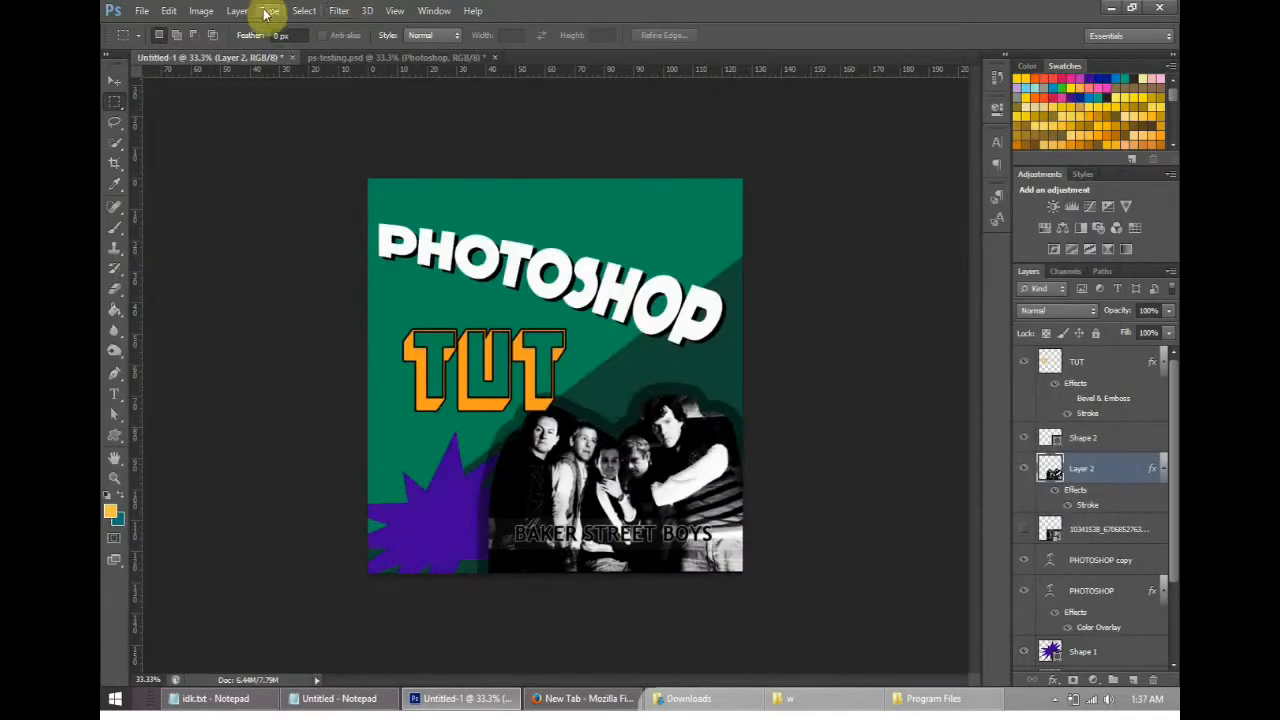
# - Try the Film Grain filter with Grain 7, Highlight Area 0 and Intensity 10 on the group cutout in the Filter Gallery
pyautogui.click(268, 13)
pyautogui.click(370, 74)
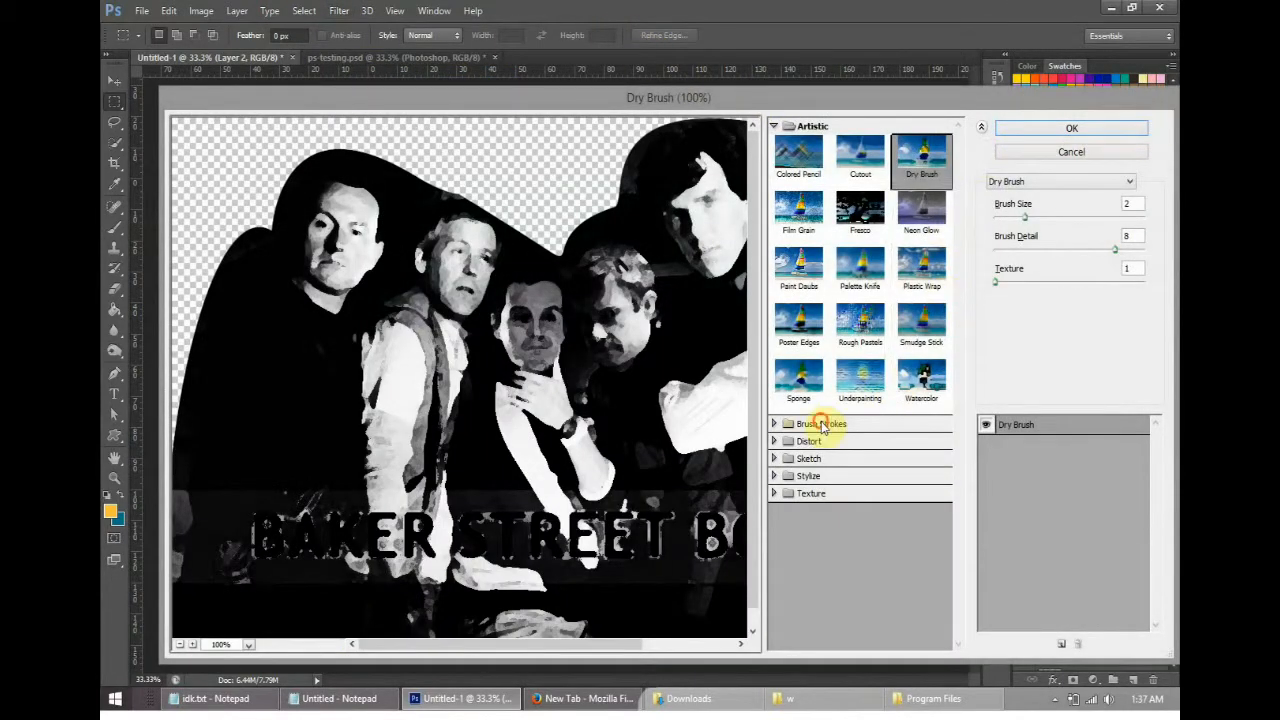
pyautogui.click(822, 425)
pyautogui.click(860, 455)
pyautogui.click(860, 510)
pyautogui.click(786, 208)
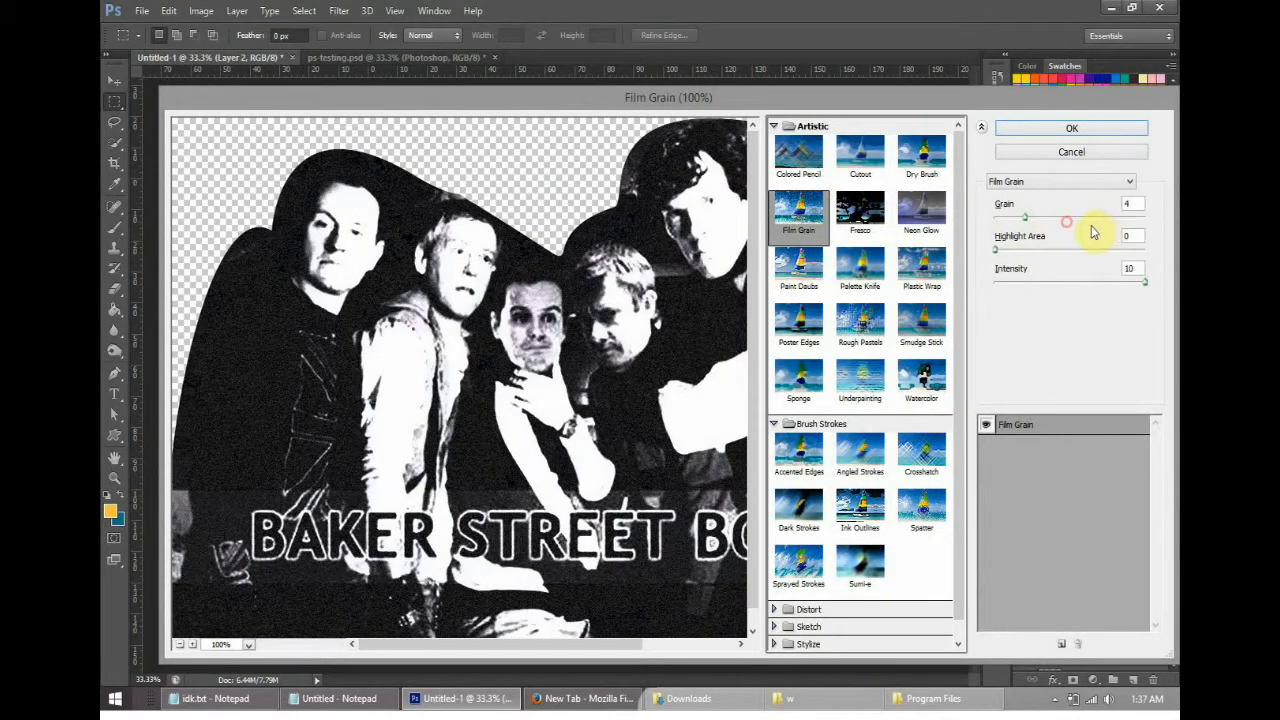
pyautogui.moveTo(1093, 232); pyautogui.dragTo(1049, 223)
# - Look through the Sketch, Stylize and Texture filter categories and cancel the Filter Gallery
pyautogui.scroll(-1, 860, 568)
pyautogui.click(818, 607)
pyautogui.click(868, 626)
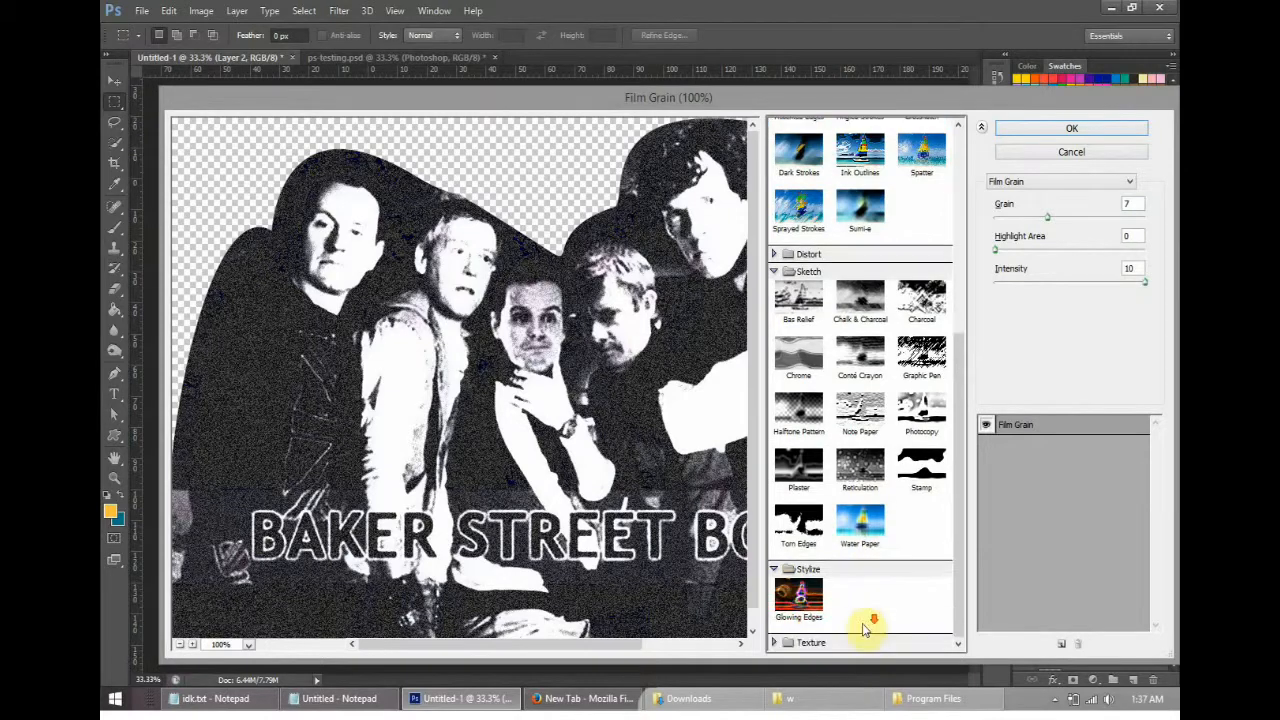
pyautogui.click(868, 641)
pyautogui.scroll(10, 845, 565)
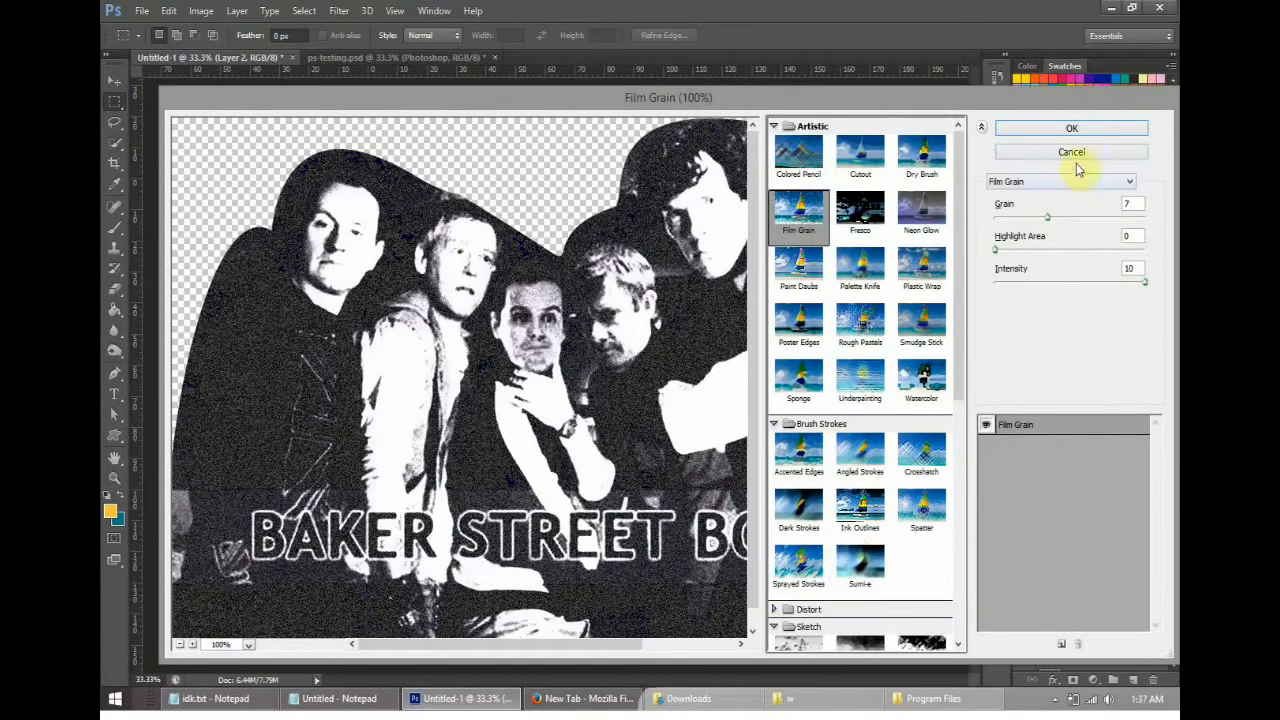
pyautogui.click(1071, 151)
pyautogui.click(339, 10)
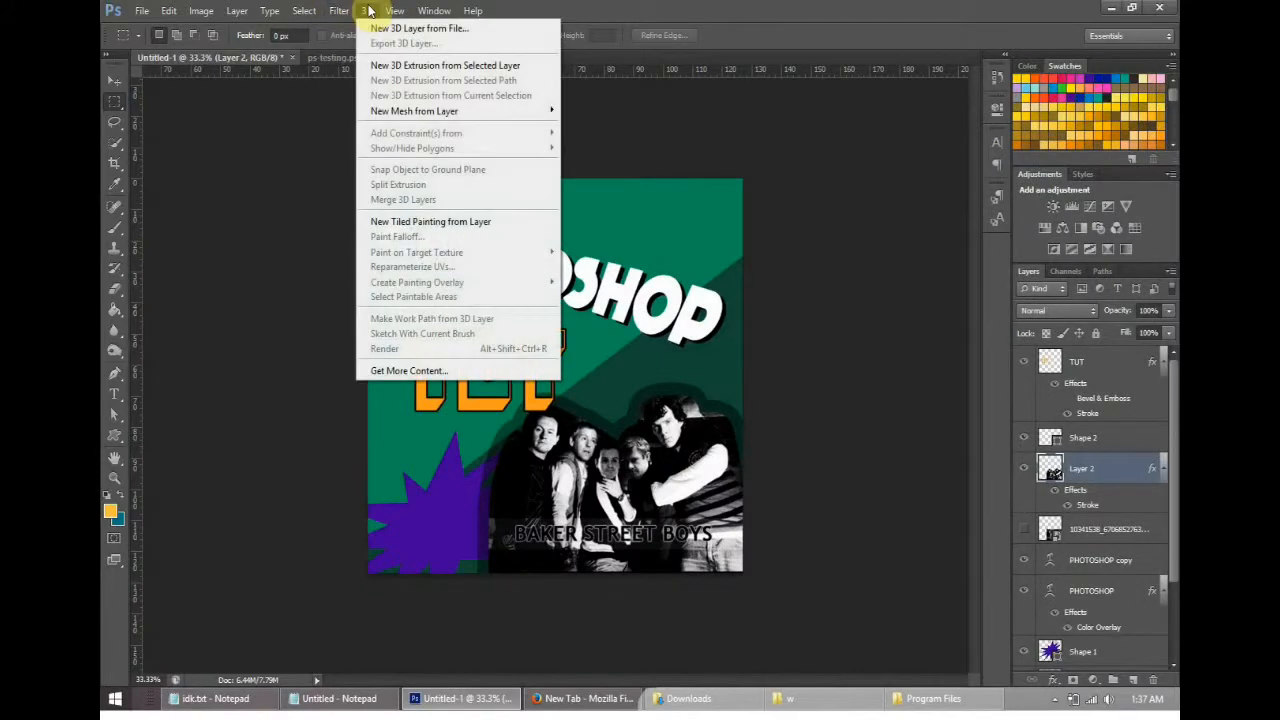
pyautogui.click(368, 10)
pyautogui.click(395, 10)
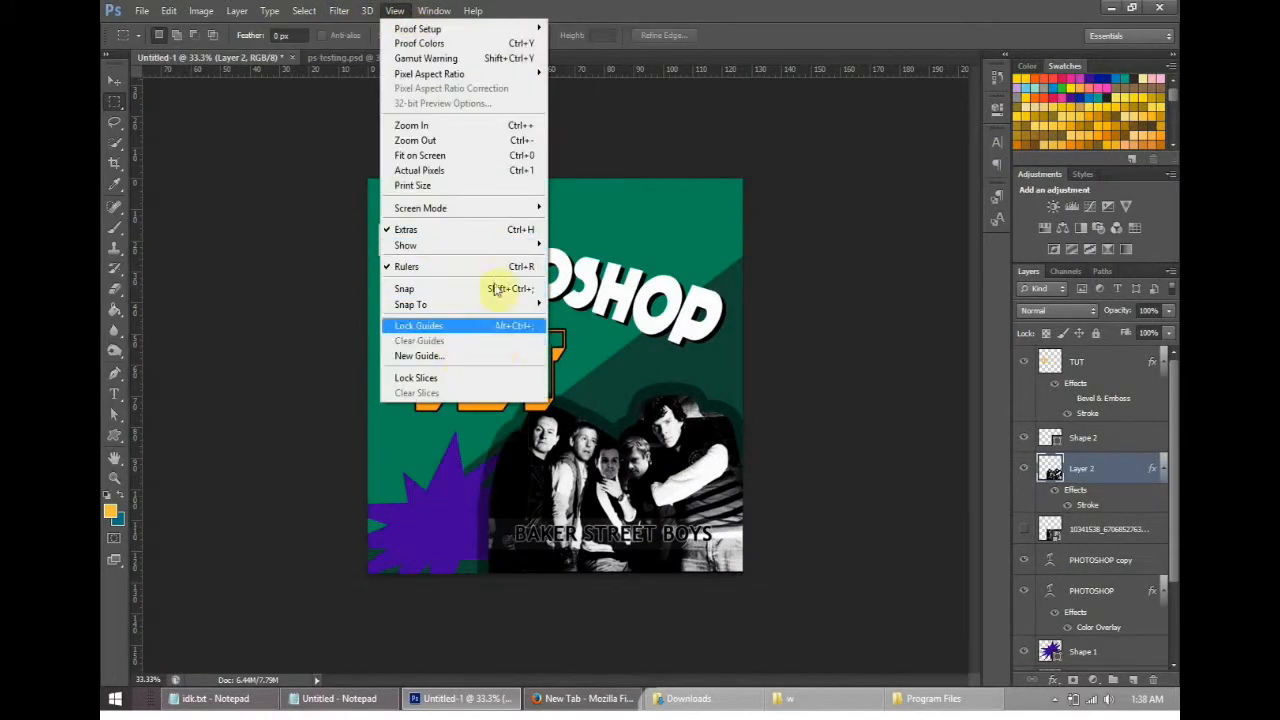
pyautogui.click(684, 70)
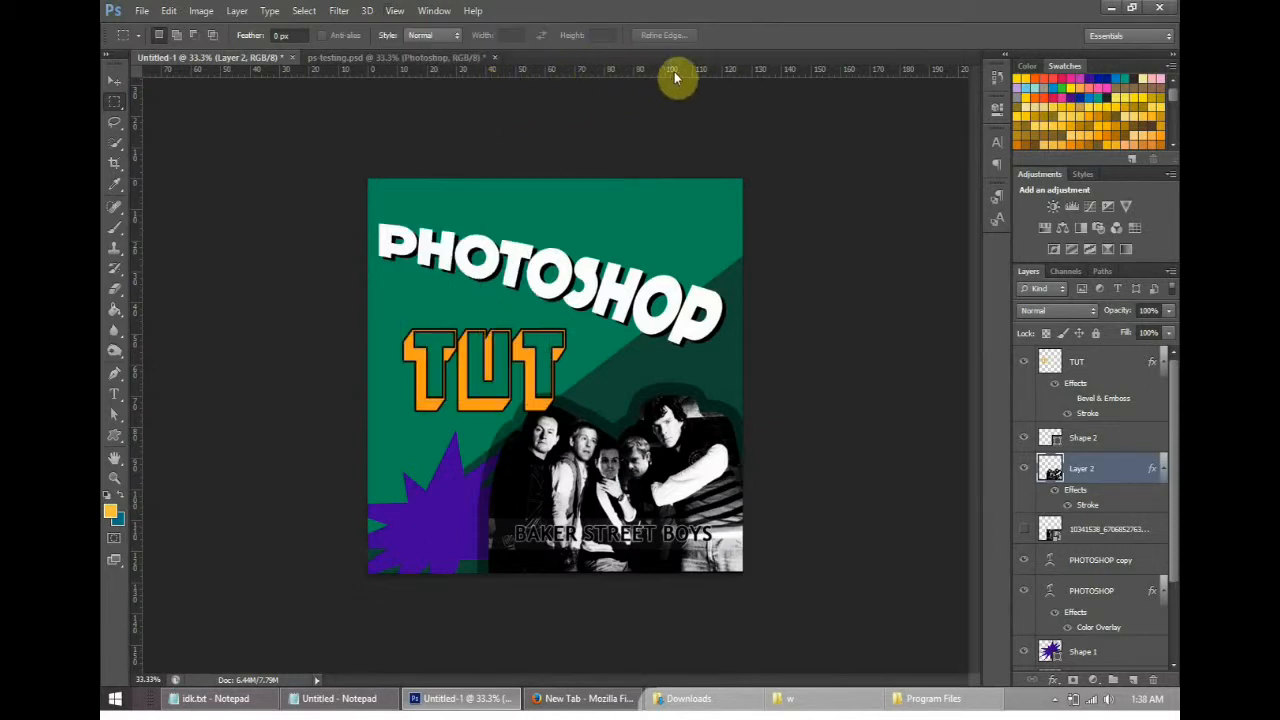
# - View the measurement units available for the rulers without changing the unit
pyautogui.rightClick(695, 76)
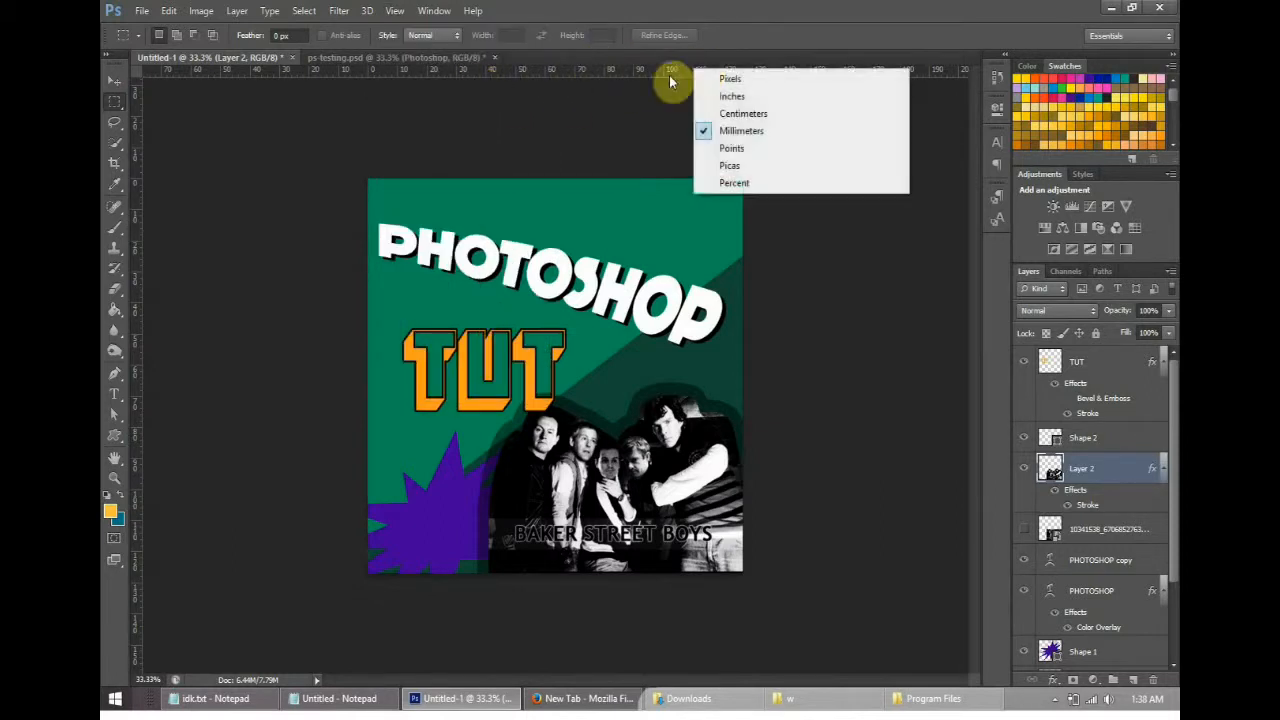
pyautogui.rightClick(667, 71)
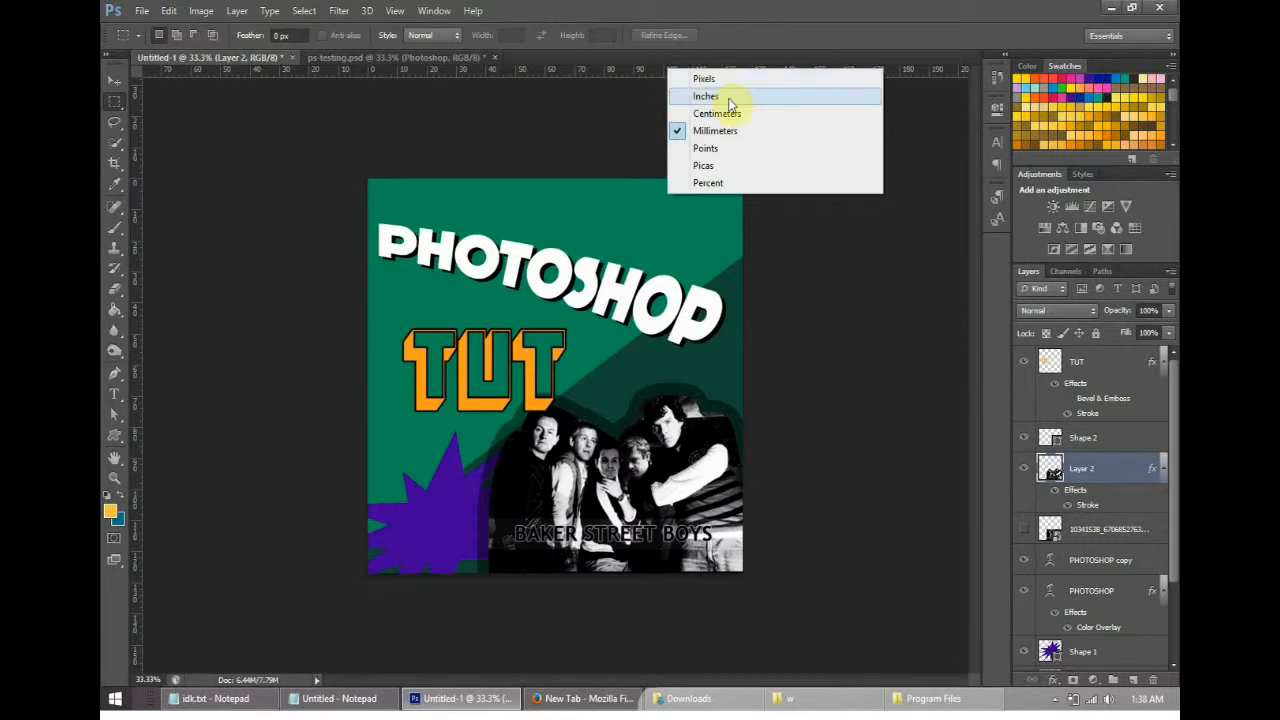
pyautogui.click(643, 81)
# - Place horizontal guides above PHOTOSHOP and across the BAKER STREET BOYS caption, a vertical guide through TUT, and show the grid
pyautogui.moveTo(665, 77); pyautogui.dragTo(708, 528)
pyautogui.moveTo(137, 303); pyautogui.dragTo(463, 357)
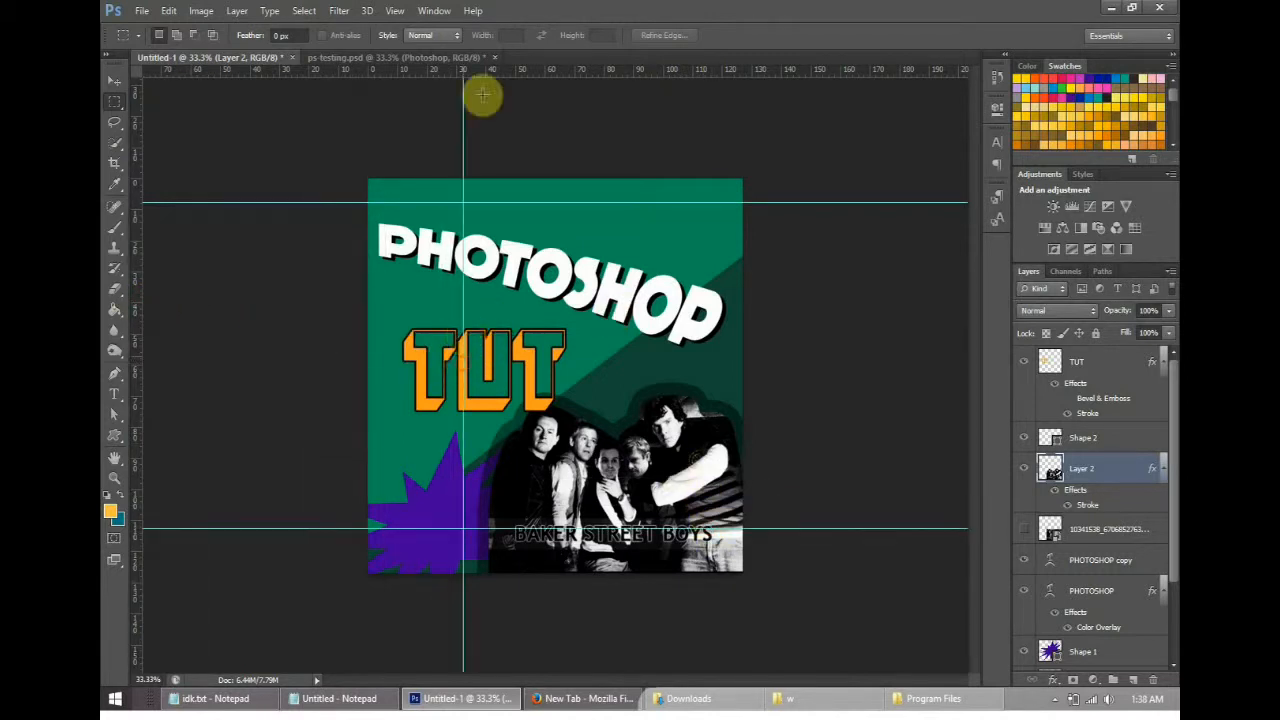
pyautogui.click(395, 14)
pyautogui.moveTo(530, 304)
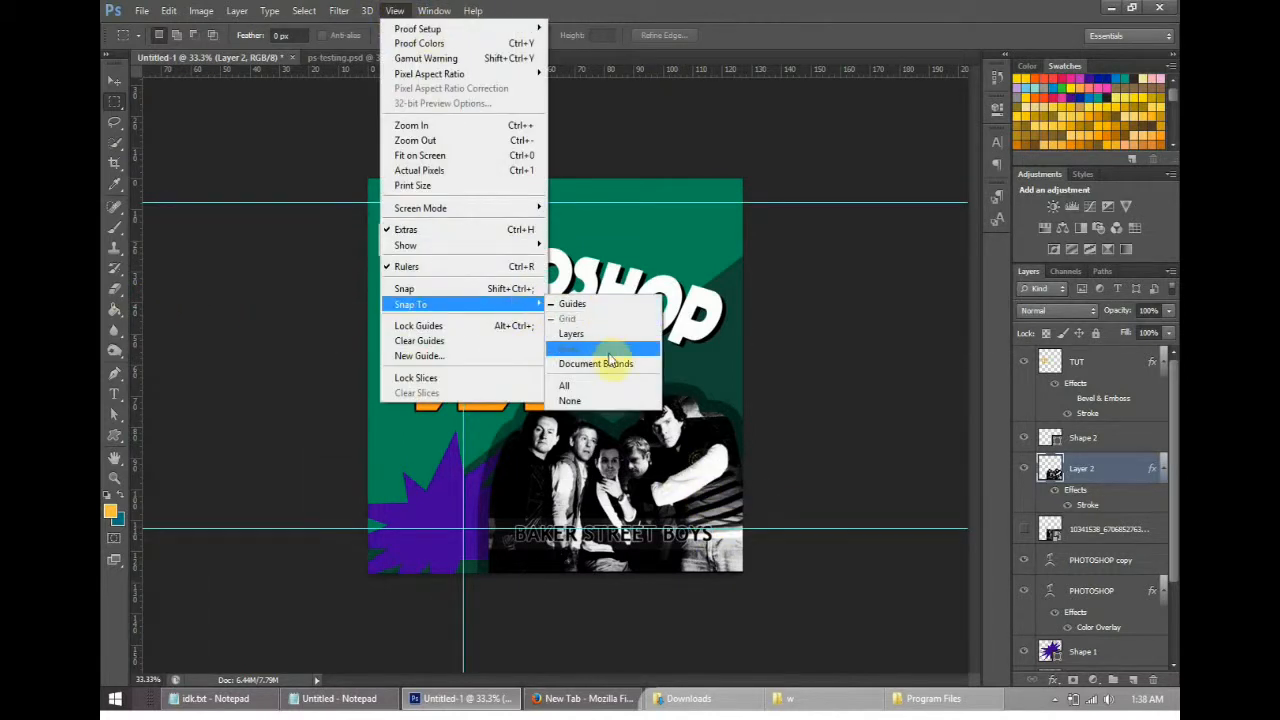
pyautogui.moveTo(449, 252)
pyautogui.click(575, 290)
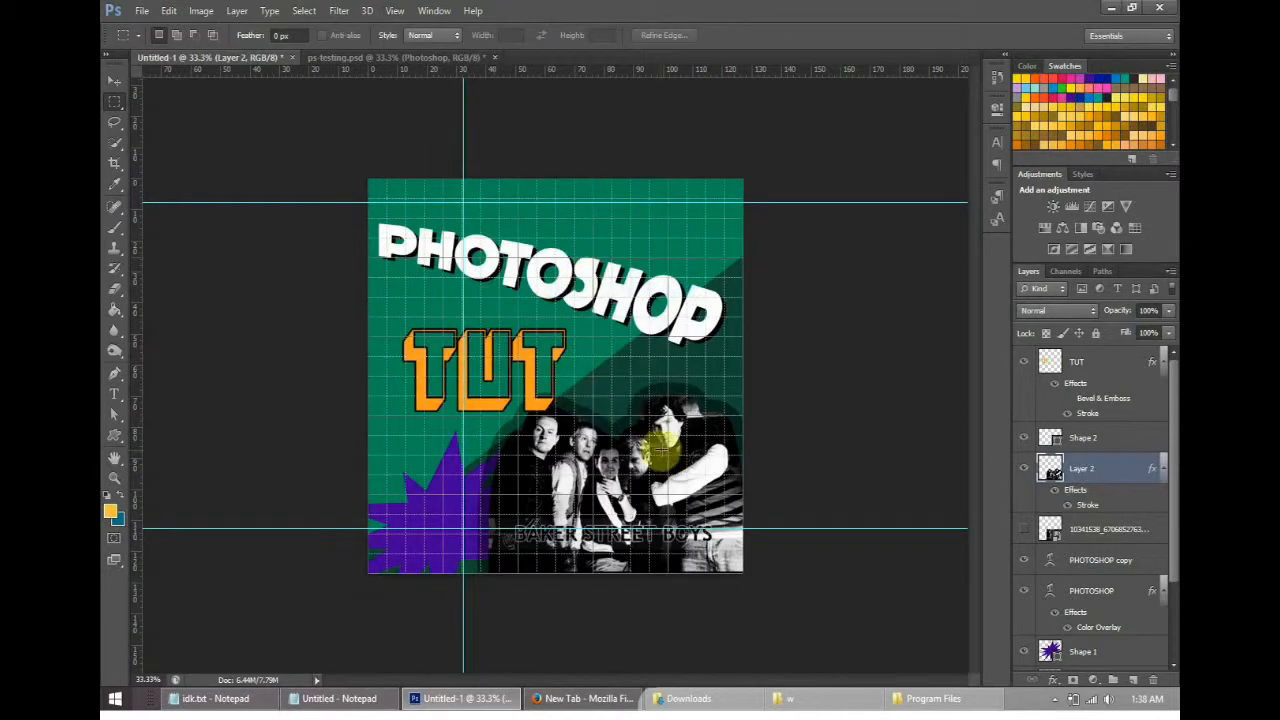
pyautogui.click(395, 12)
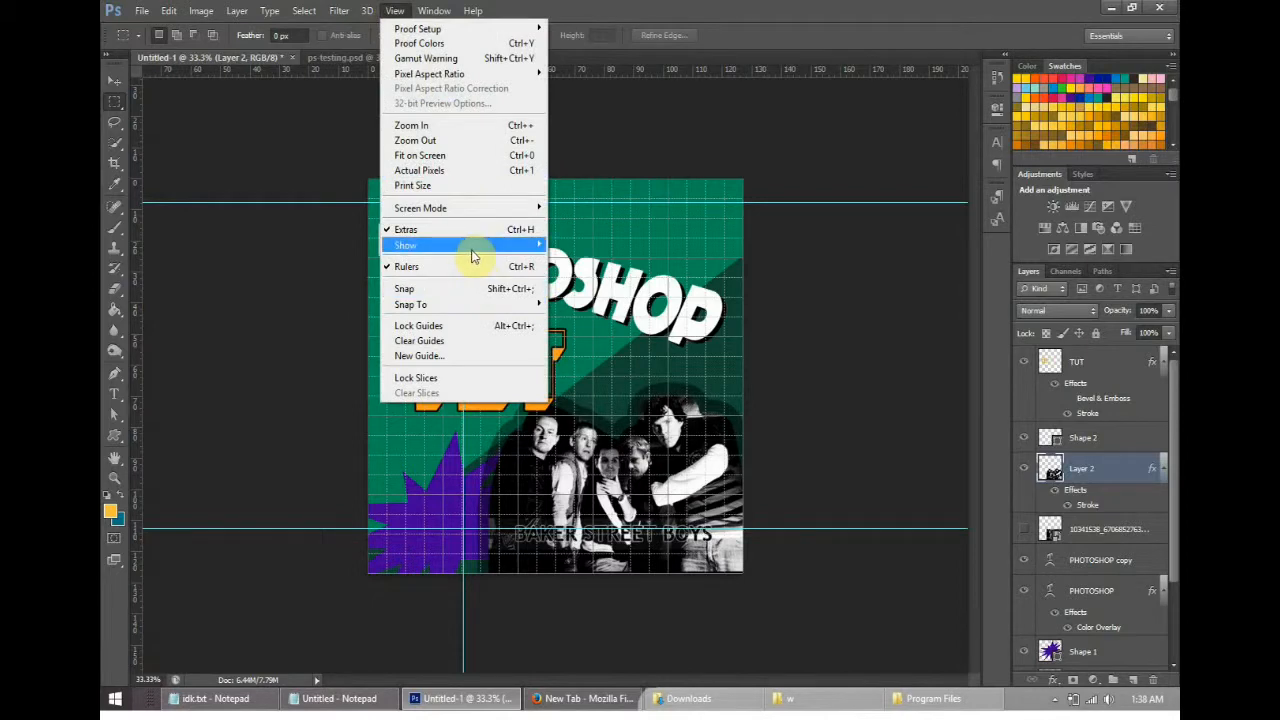
pyautogui.moveTo(478, 257)
pyautogui.click(582, 378)
pyautogui.click(395, 11)
pyautogui.moveTo(513, 312)
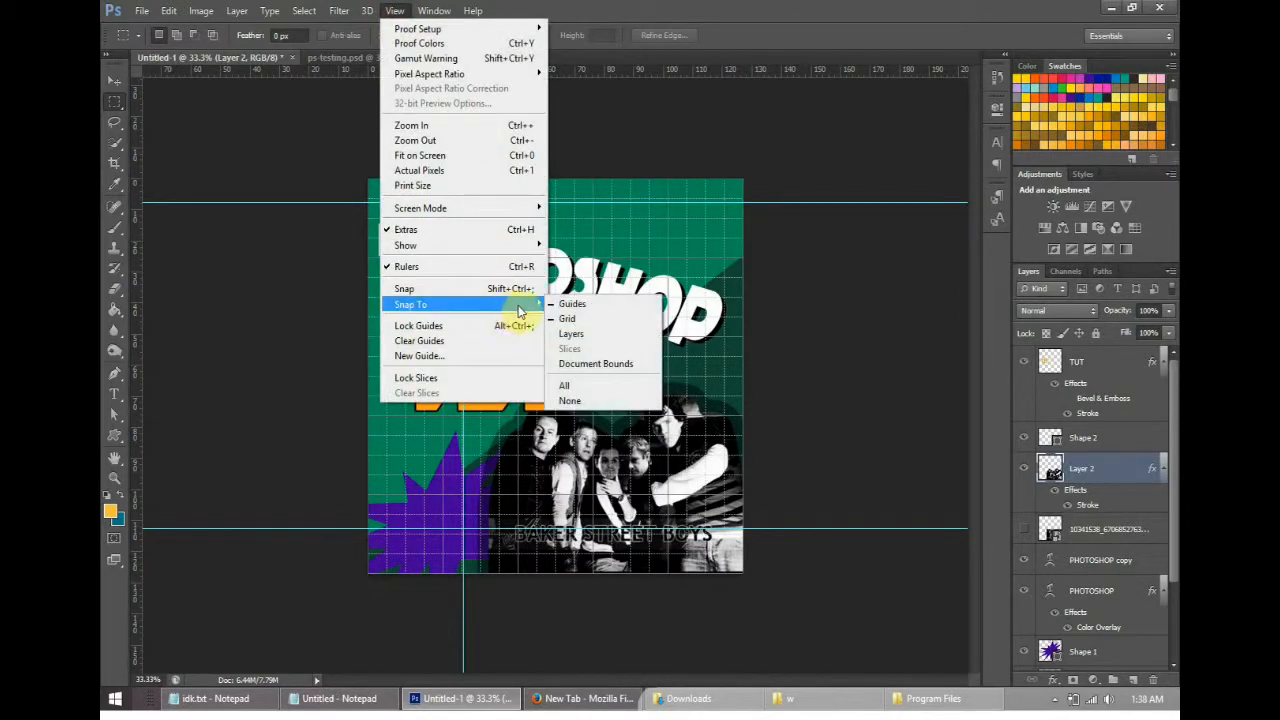
pyautogui.moveTo(432, 15)
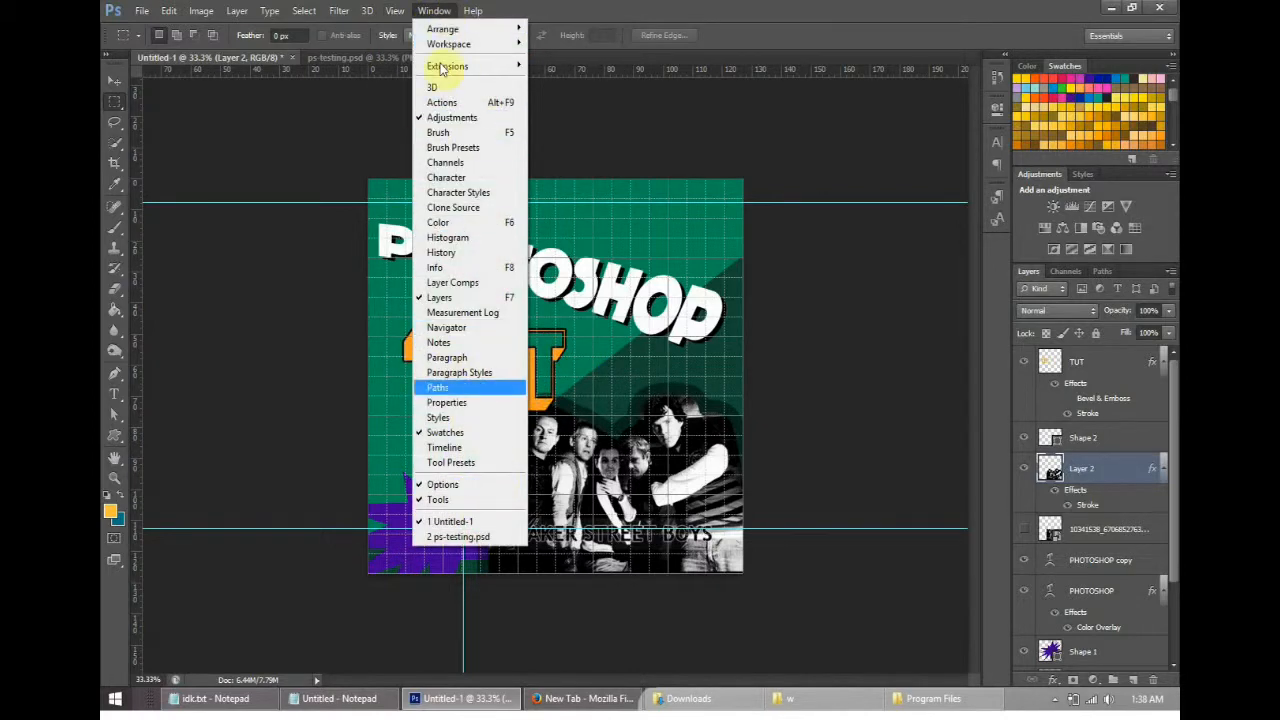
pyautogui.click(443, 10)
pyautogui.click(443, 10)
pyautogui.click(442, 11)
pyautogui.click(1158, 38)
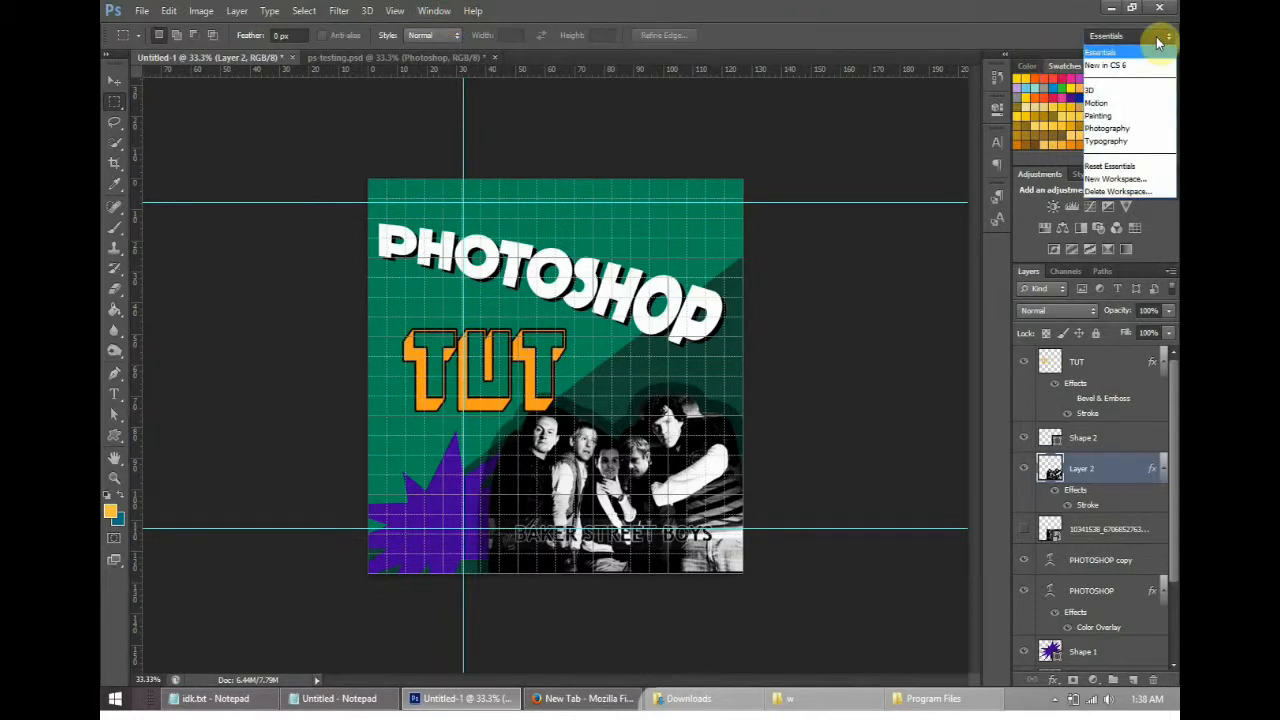
pyautogui.click(1105, 35)
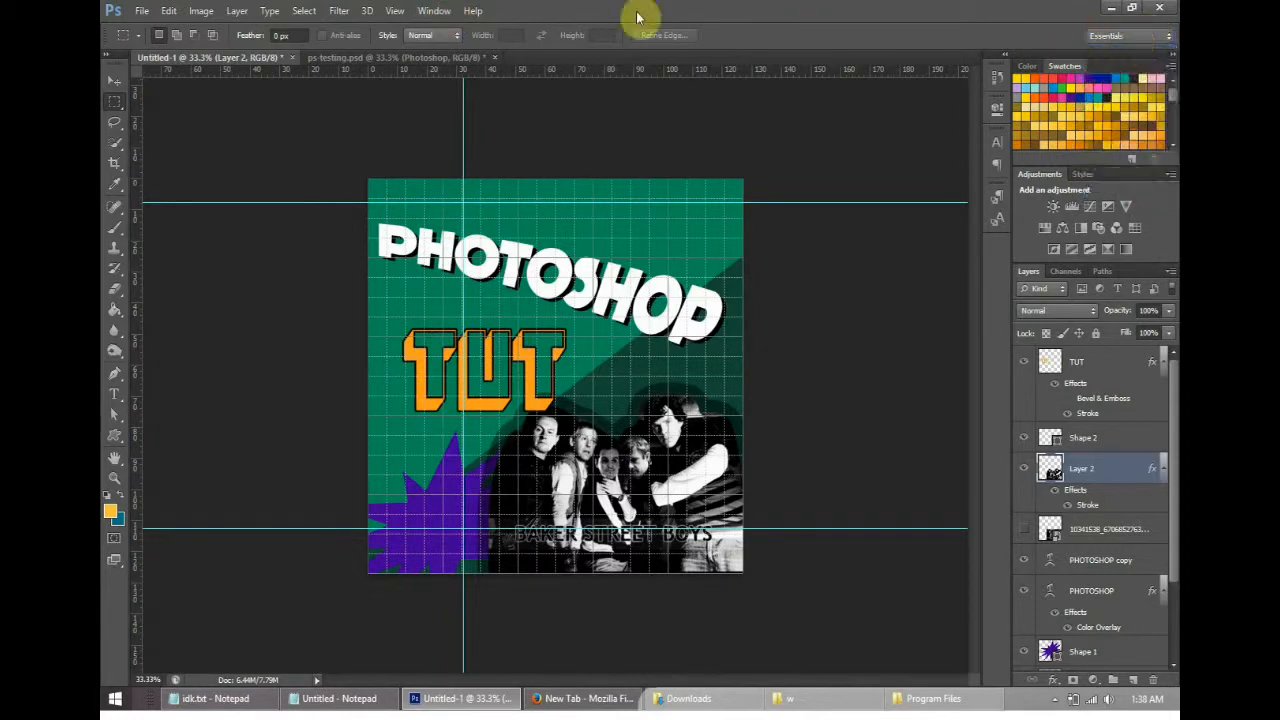
# - View the ps-testing.psd sample design for comparison and return to the Untitled-1 document
pyautogui.click(433, 10)
pyautogui.click(430, 12)
pyautogui.click(374, 60)
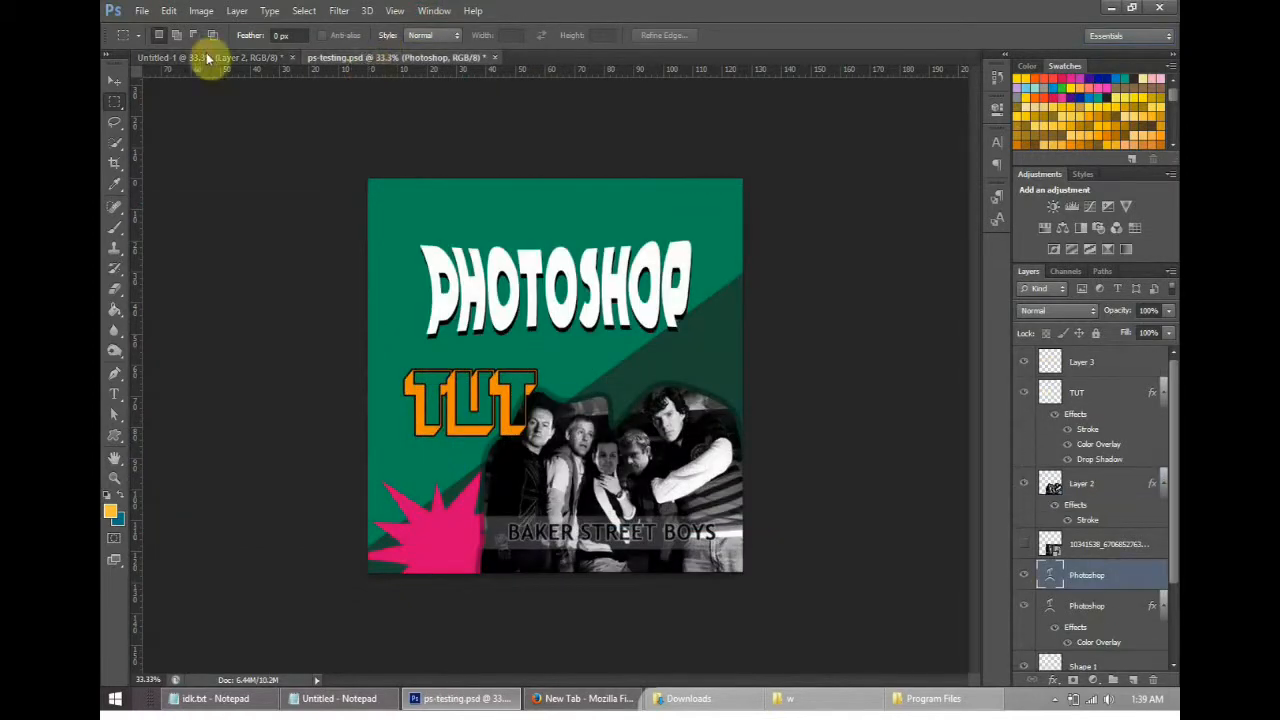
pyautogui.click(209, 57)
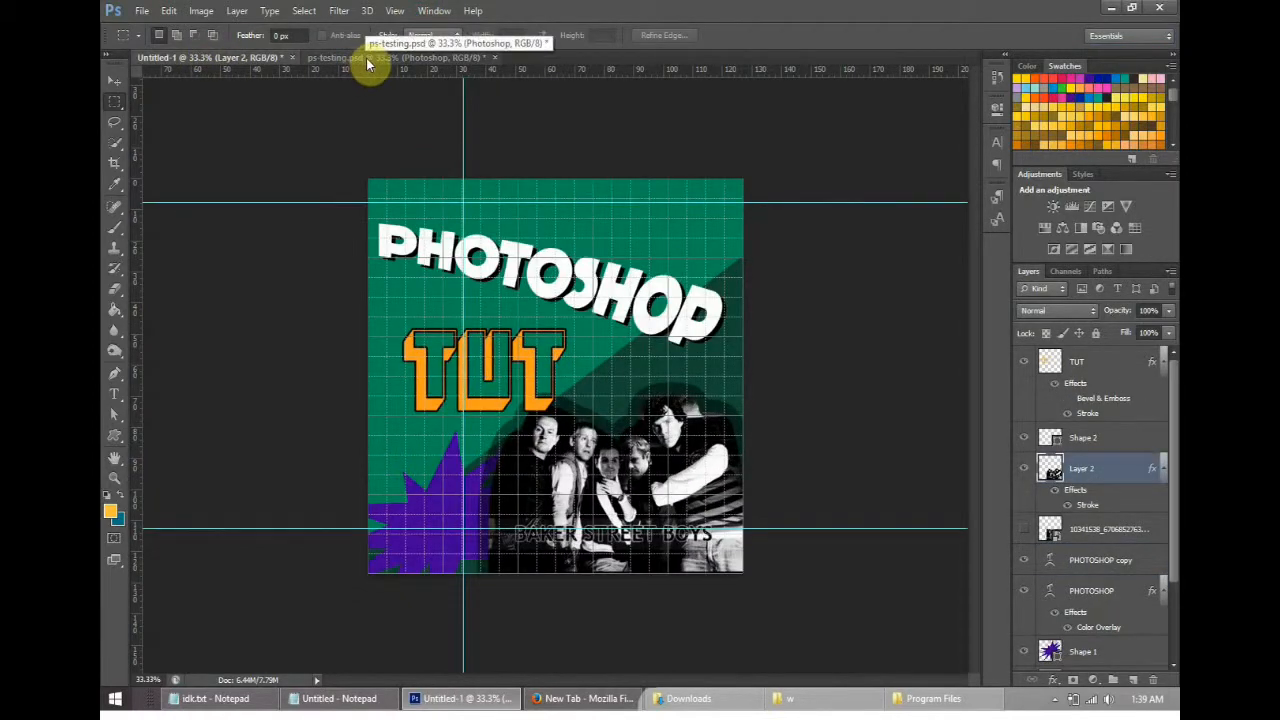